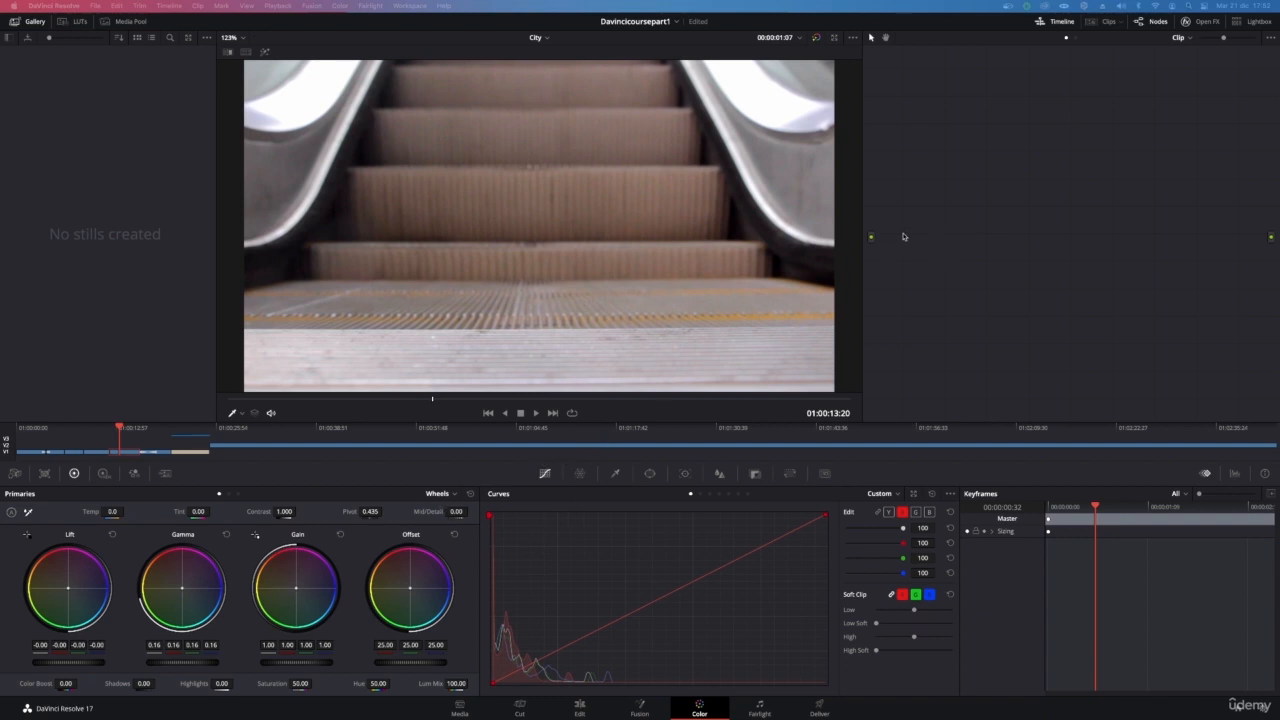
Add four serial nodes to the node graph and move the node chain to the middle of the graph
click(996, 235)
key(alt+s)
key(alt+s)
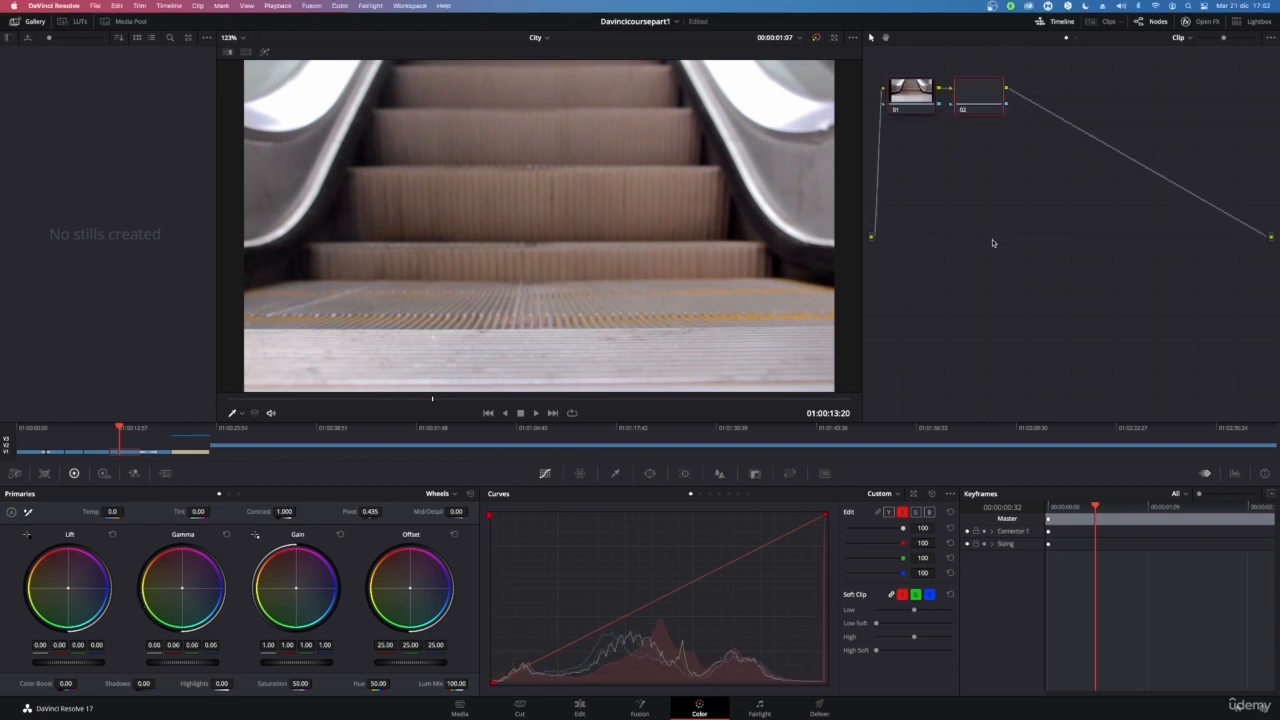
key(alt+s)
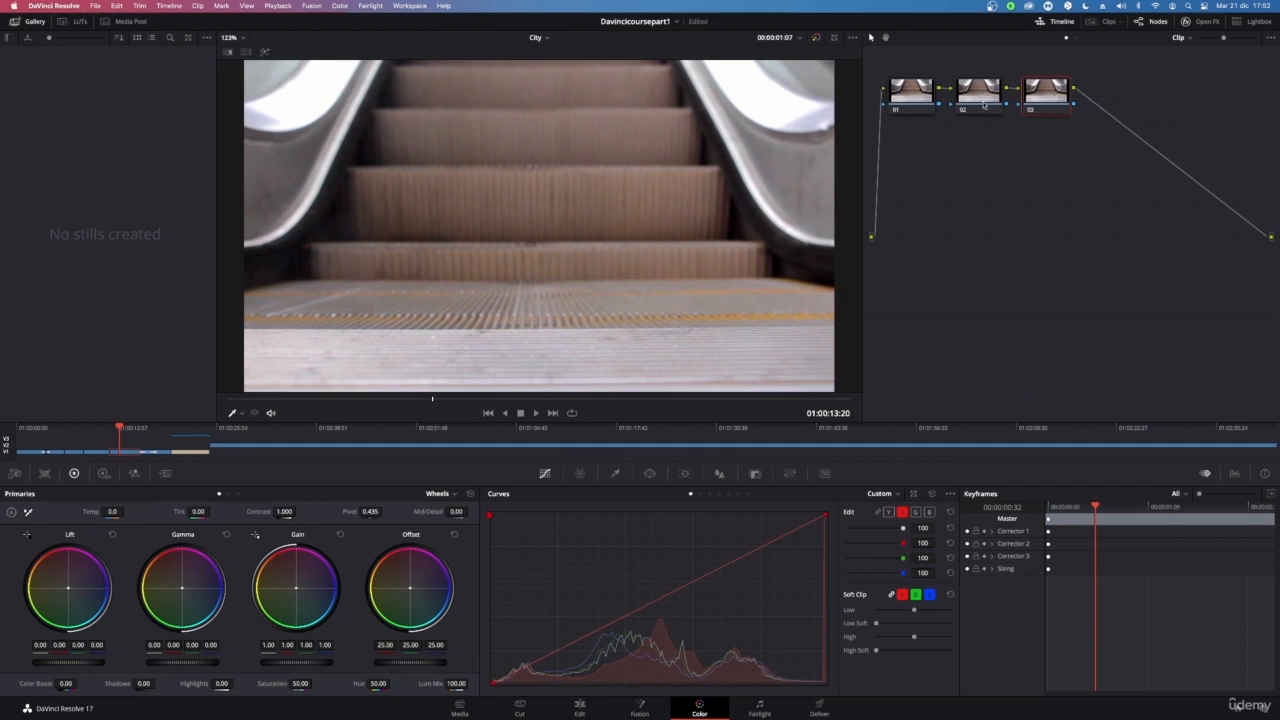
key(alt+s)
drag(907, 64, 1239, 181)
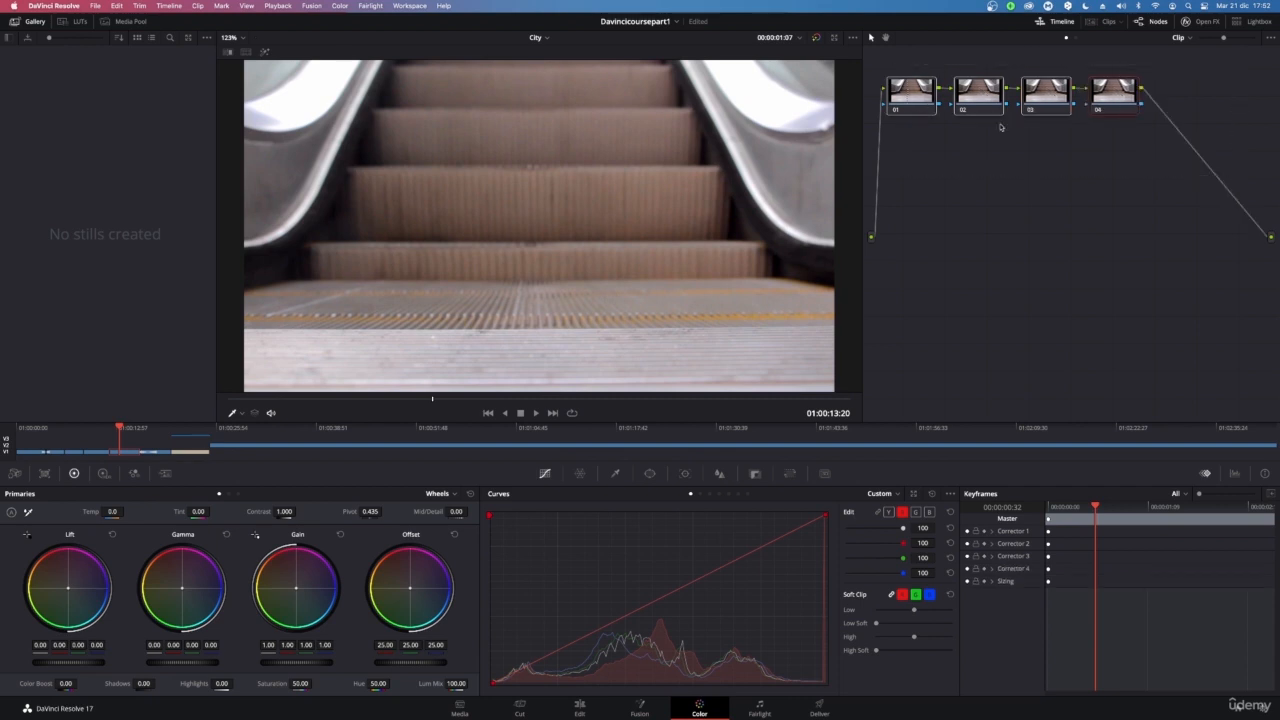
drag(924, 102, 976, 243)
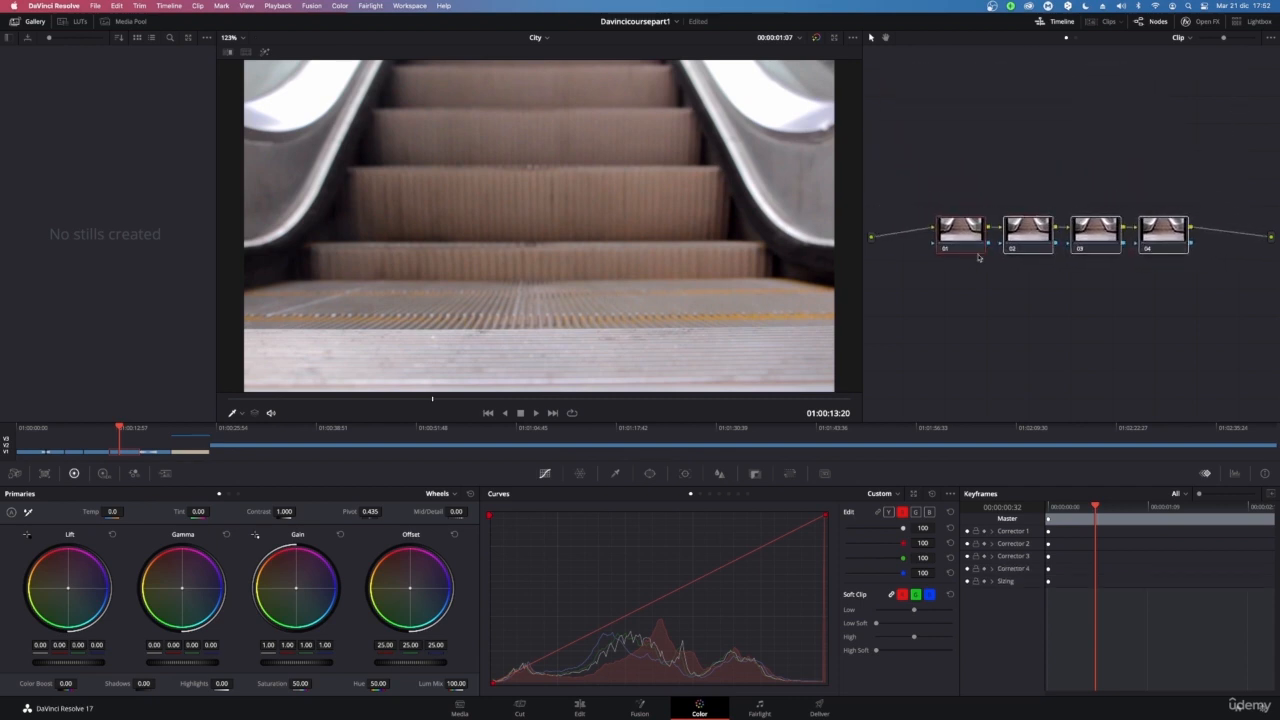
Delete nodes 02 to 04 and reposition the remaining node 01
click(996, 277)
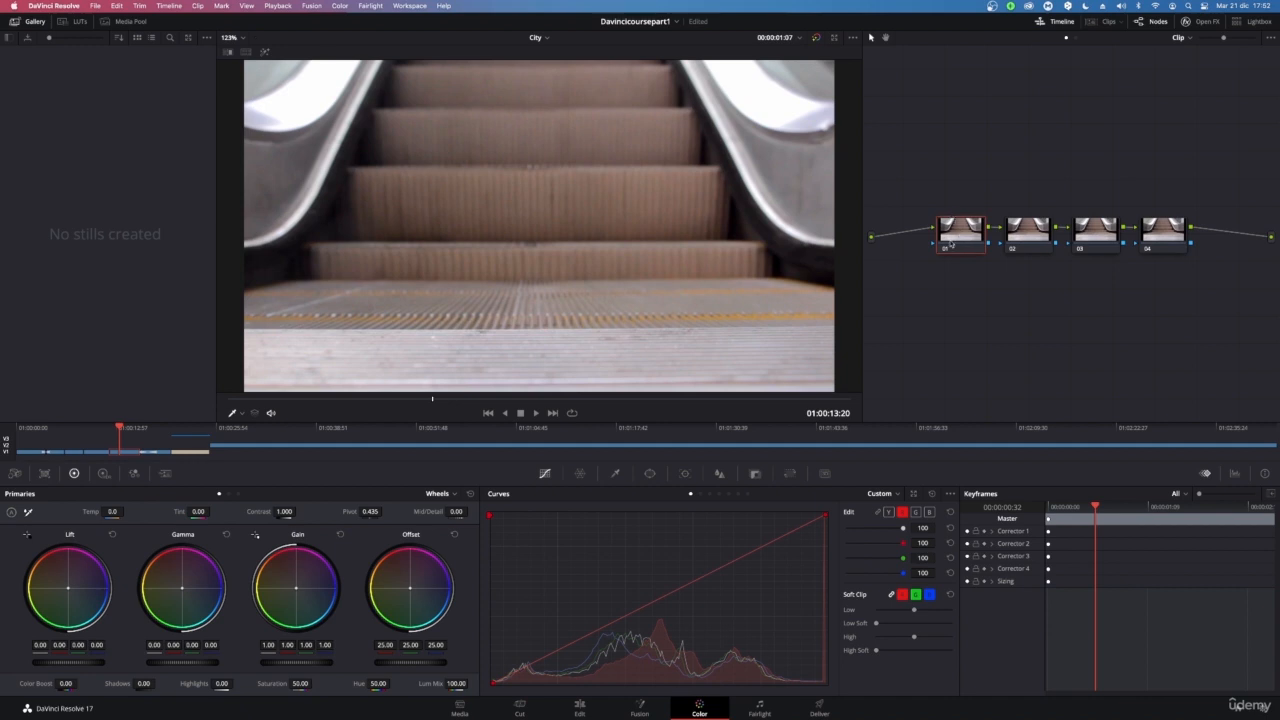
drag(1018, 152, 1212, 350)
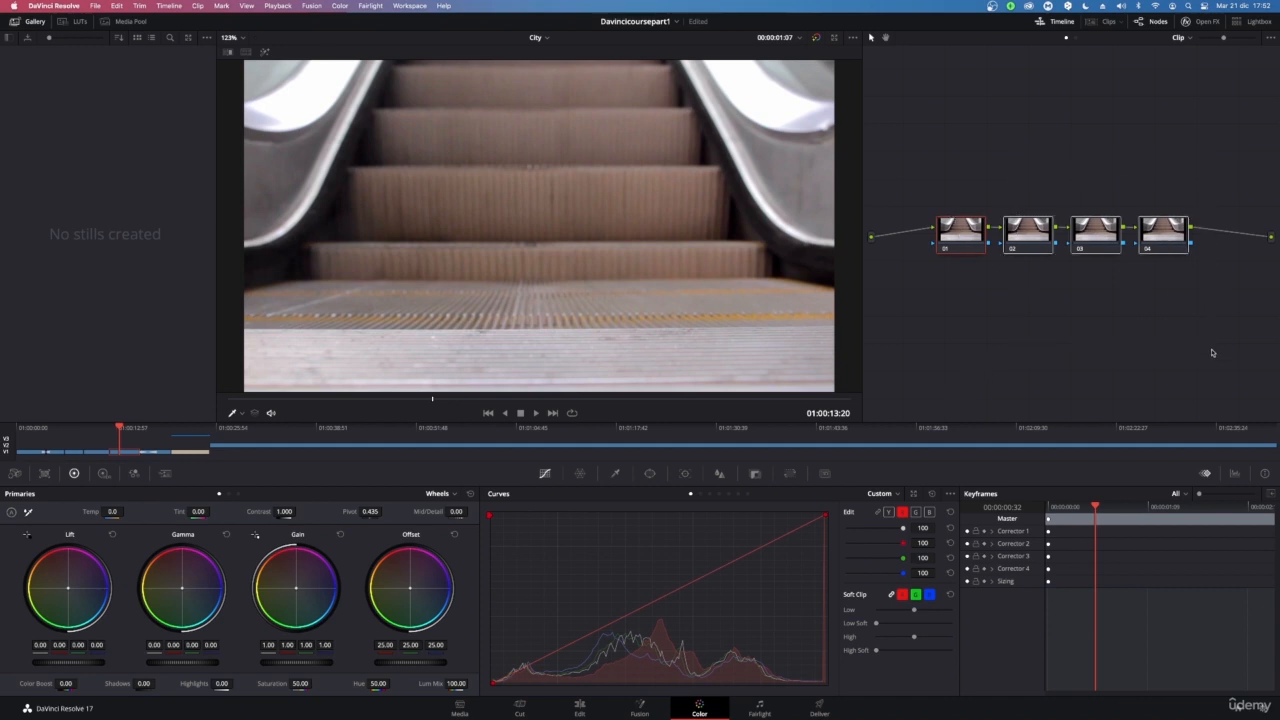
key(Delete)
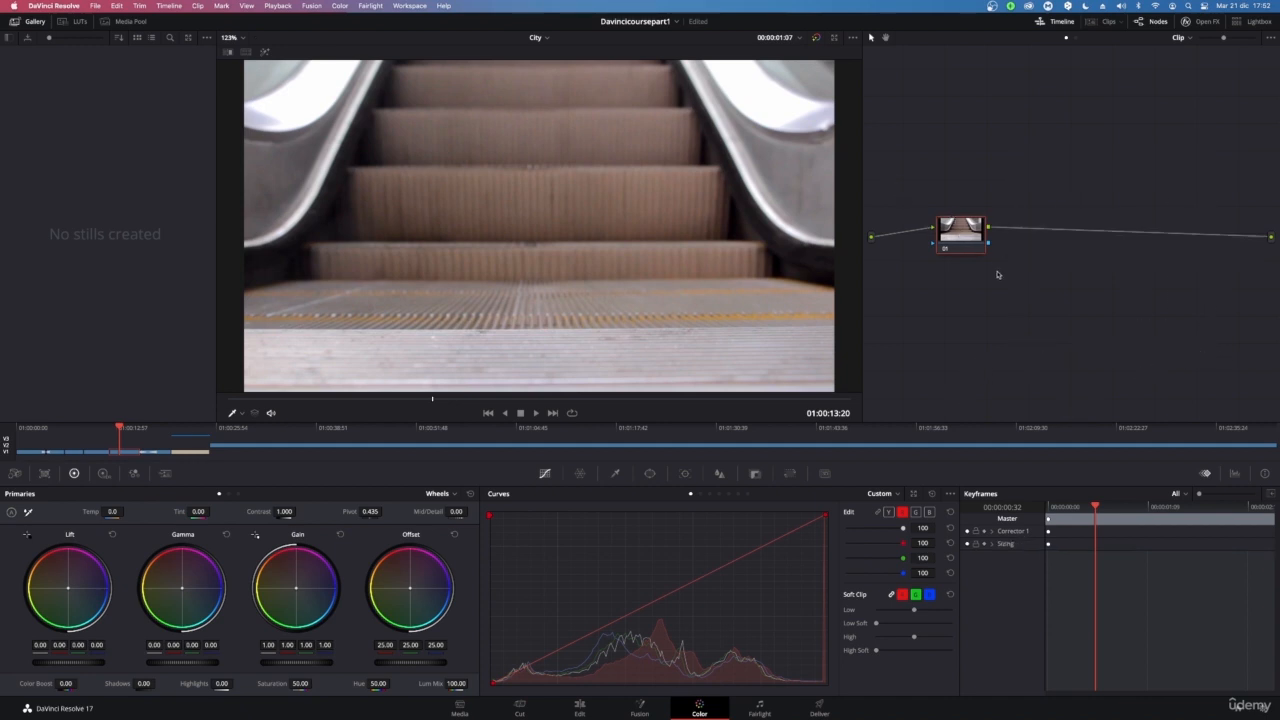
drag(960, 230, 948, 196)
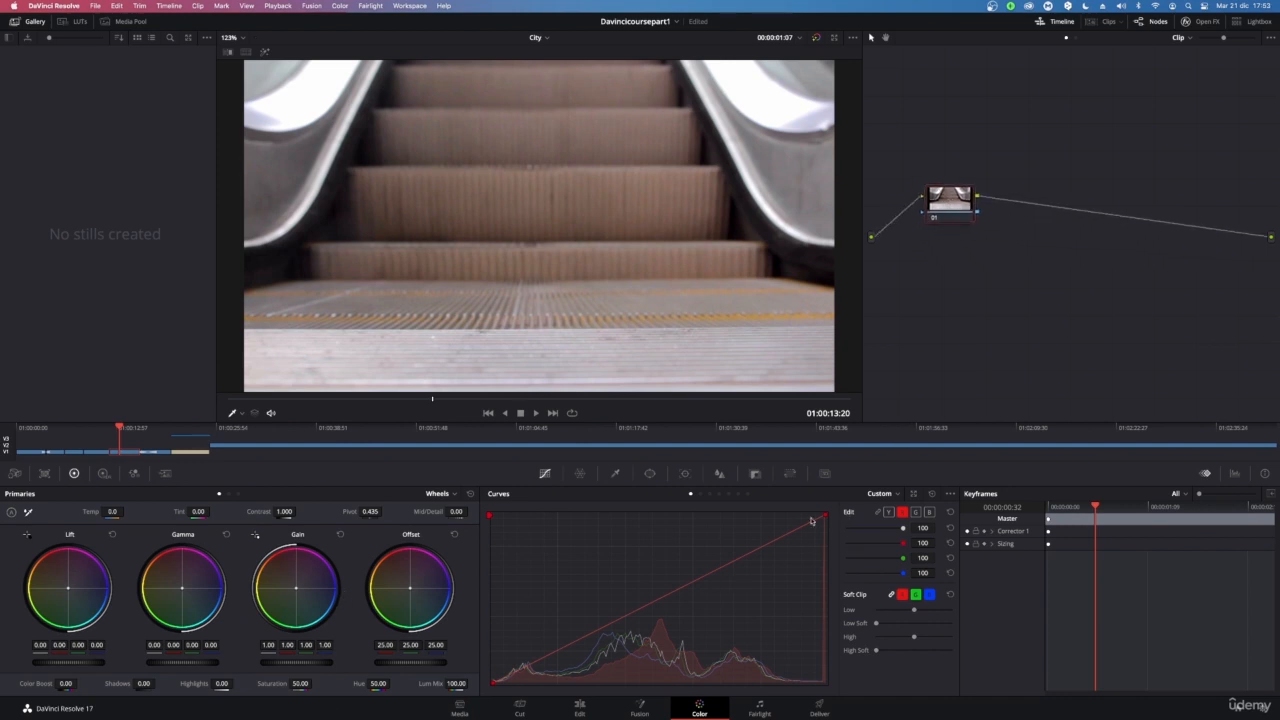
Open the Scopes panel, play the clip briefly and return the playhead to the clip's start
click(1235, 473)
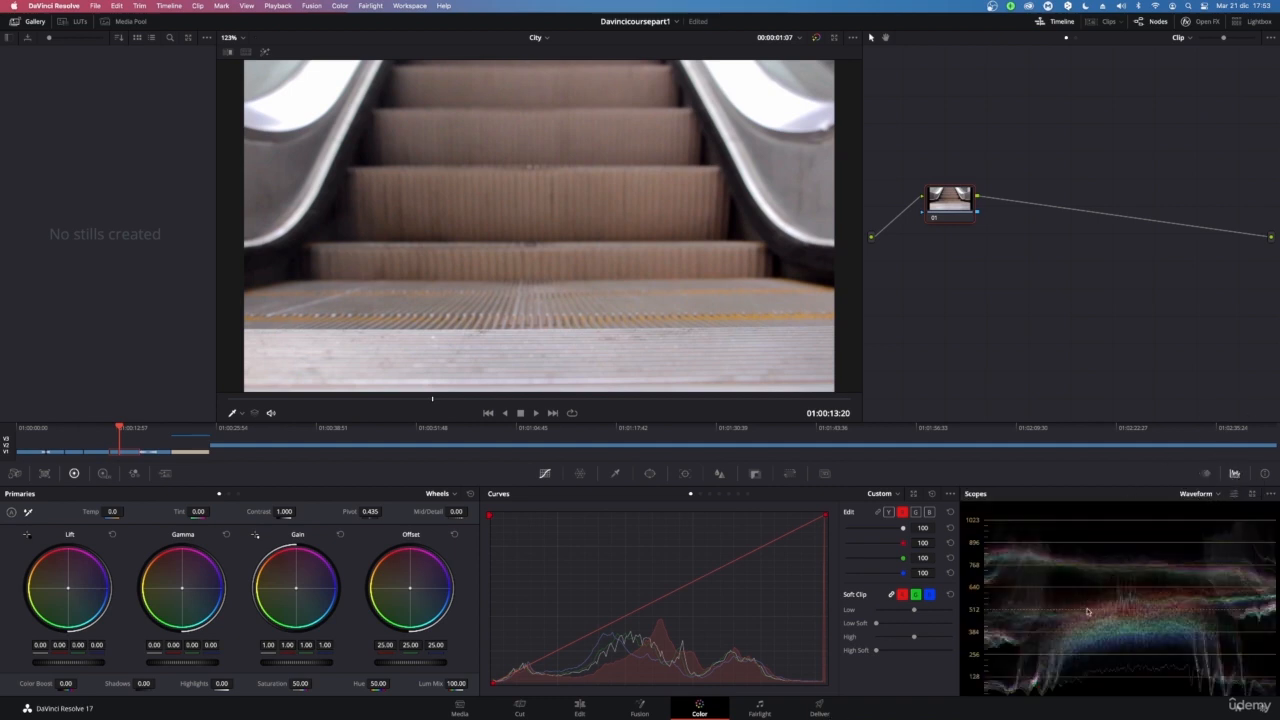
key(space)
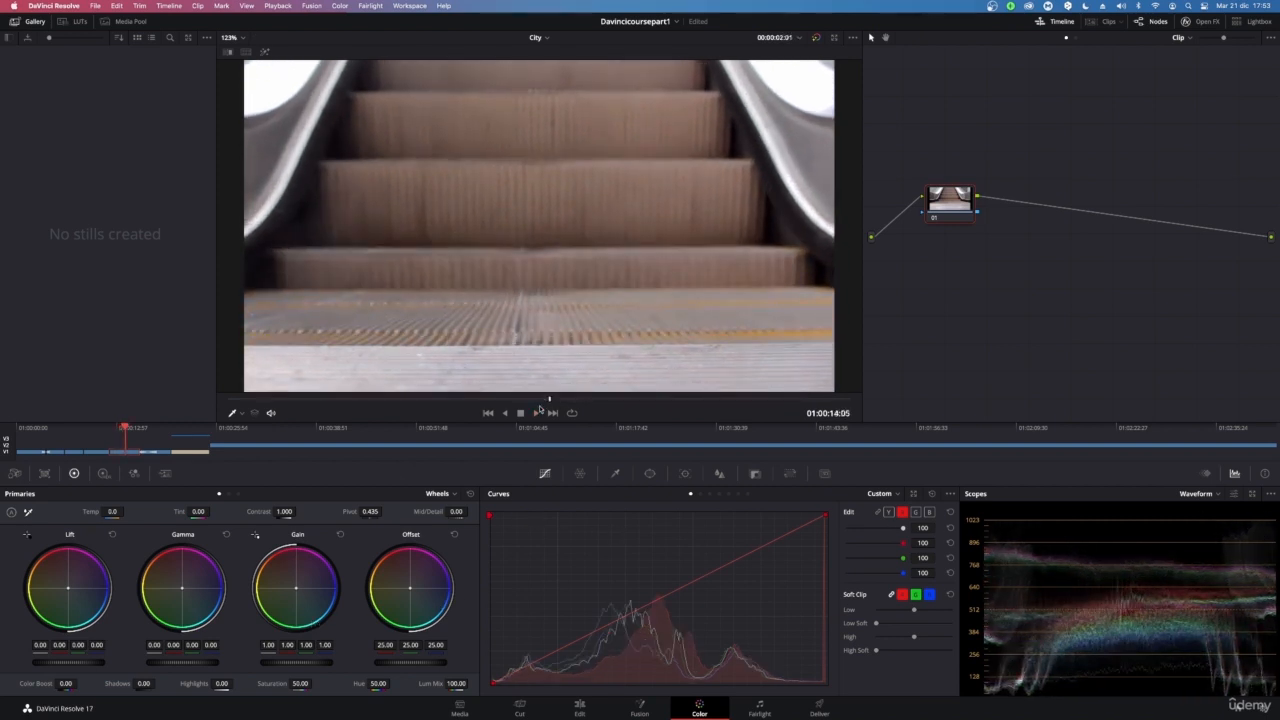
drag(533, 403, 127, 435)
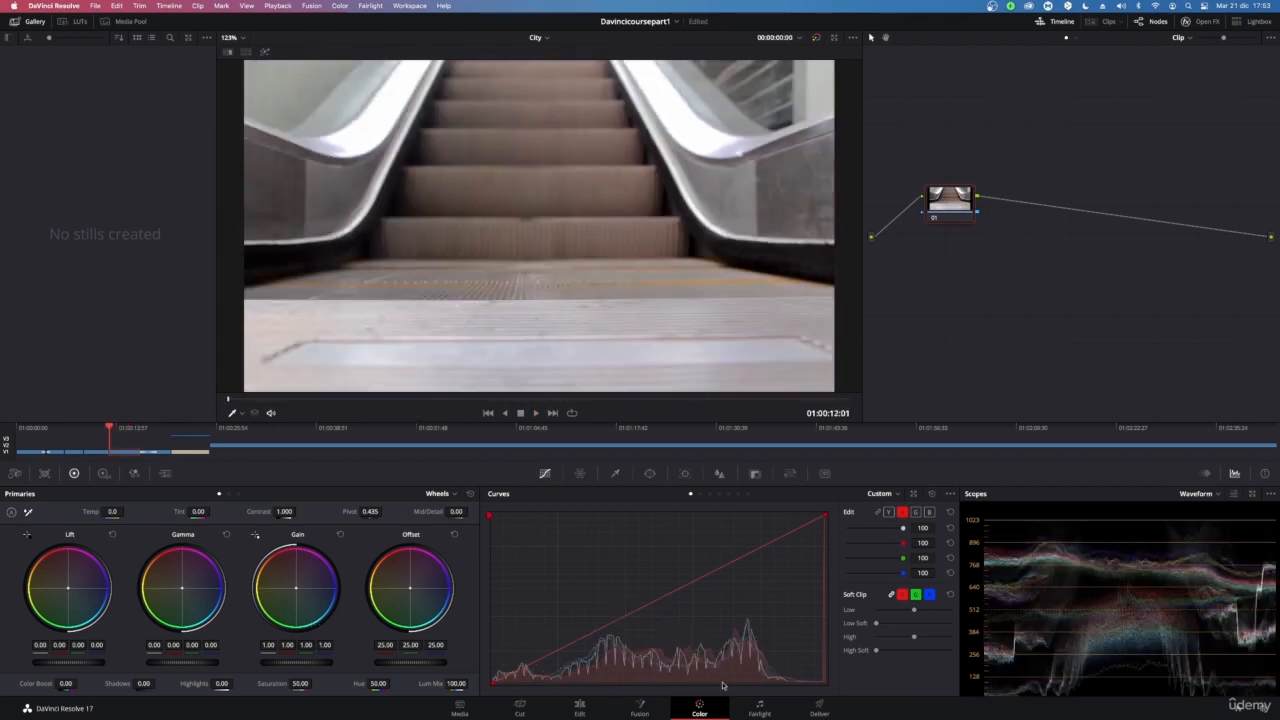
Switch the scope display through Parade, Vectorscope and CIE Chromaticity, and back to Waveform
click(1200, 493)
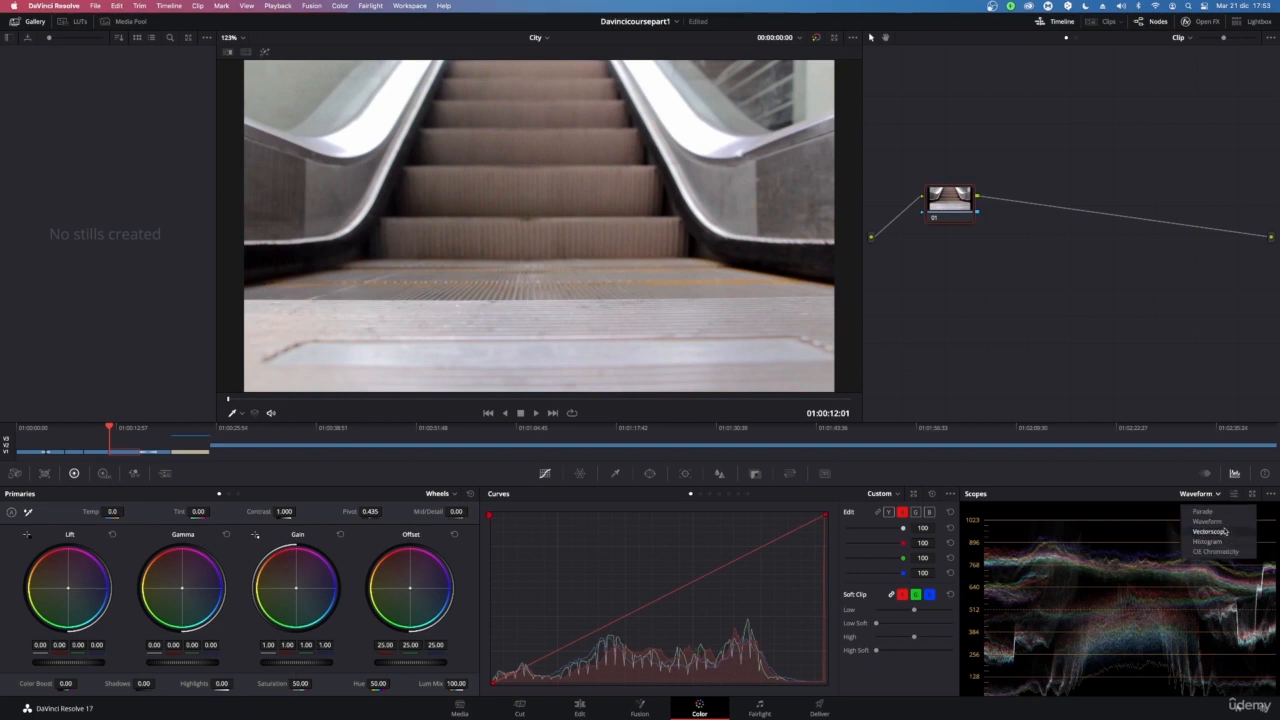
click(1208, 511)
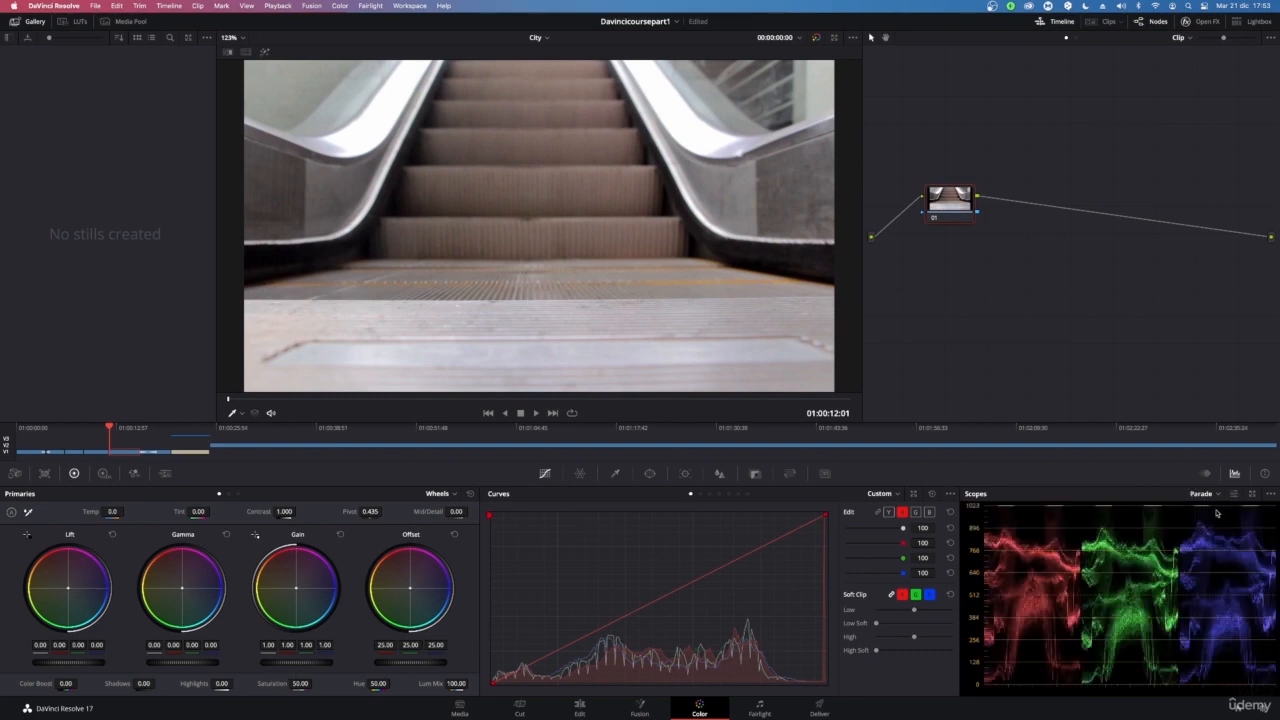
click(1212, 494)
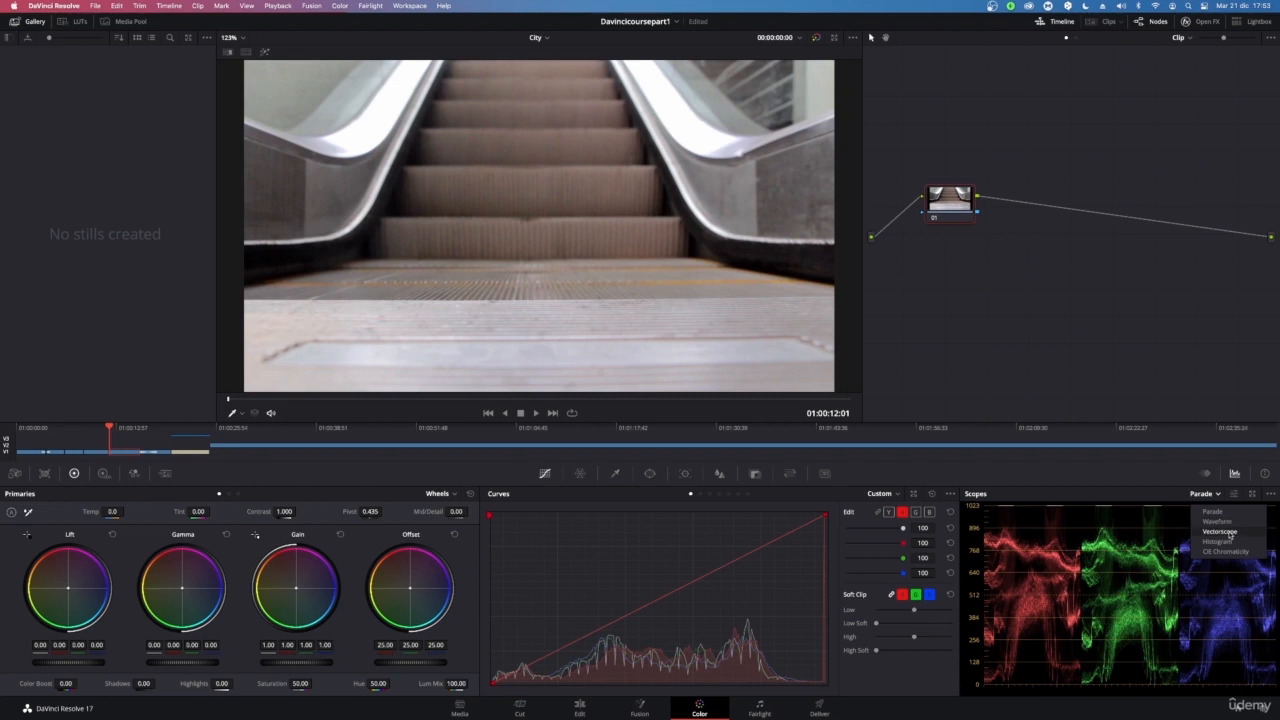
click(1205, 531)
click(1208, 494)
click(1226, 551)
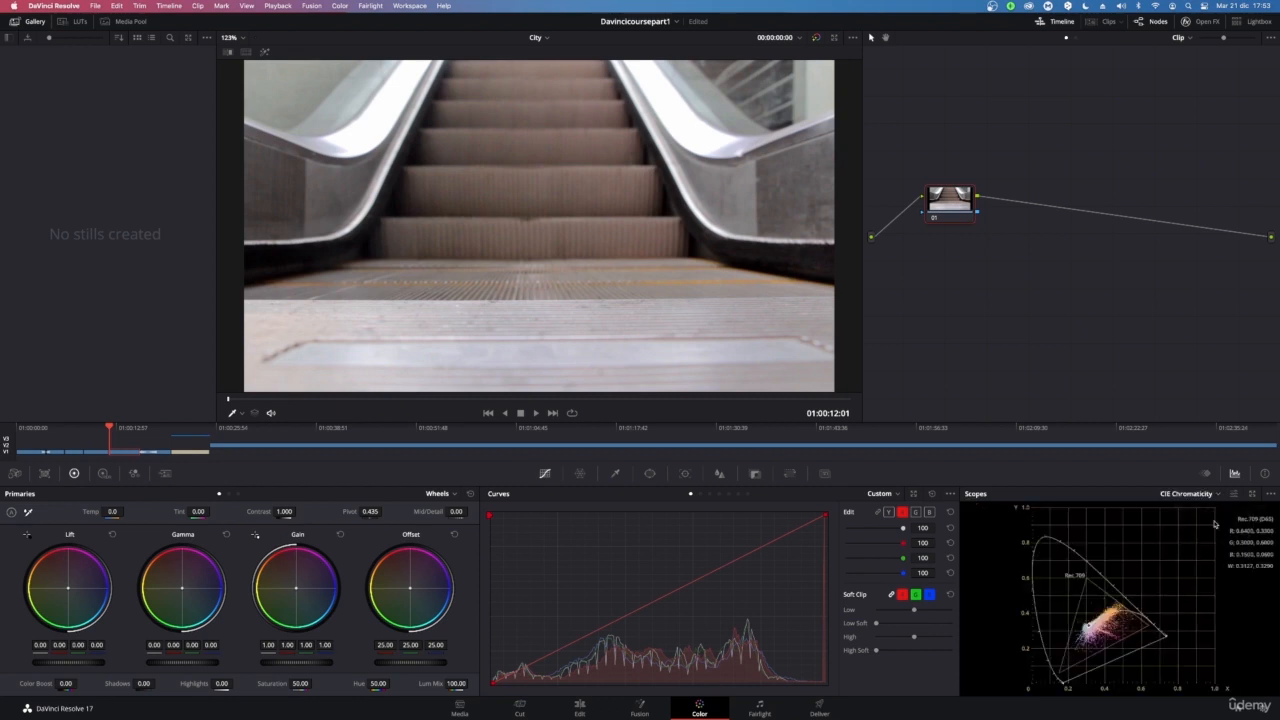
click(1196, 493)
click(1210, 521)
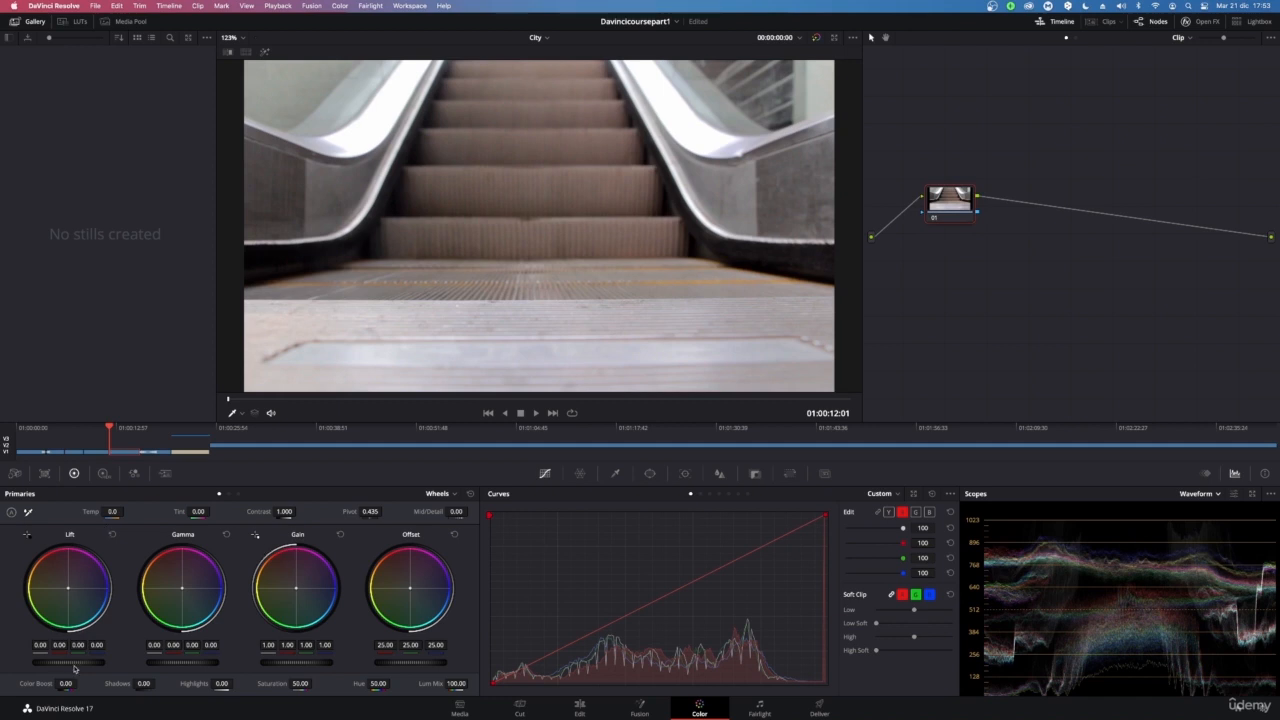
Grade node 01 with the primary master wheels: Lift -0.01, Gamma -0.17, Gain 0.83, Offset 8.40
mouse_move(68, 662)
mouse_down()
mouse_move(44, 662)
mouse_move(60, 662)
mouse_up()
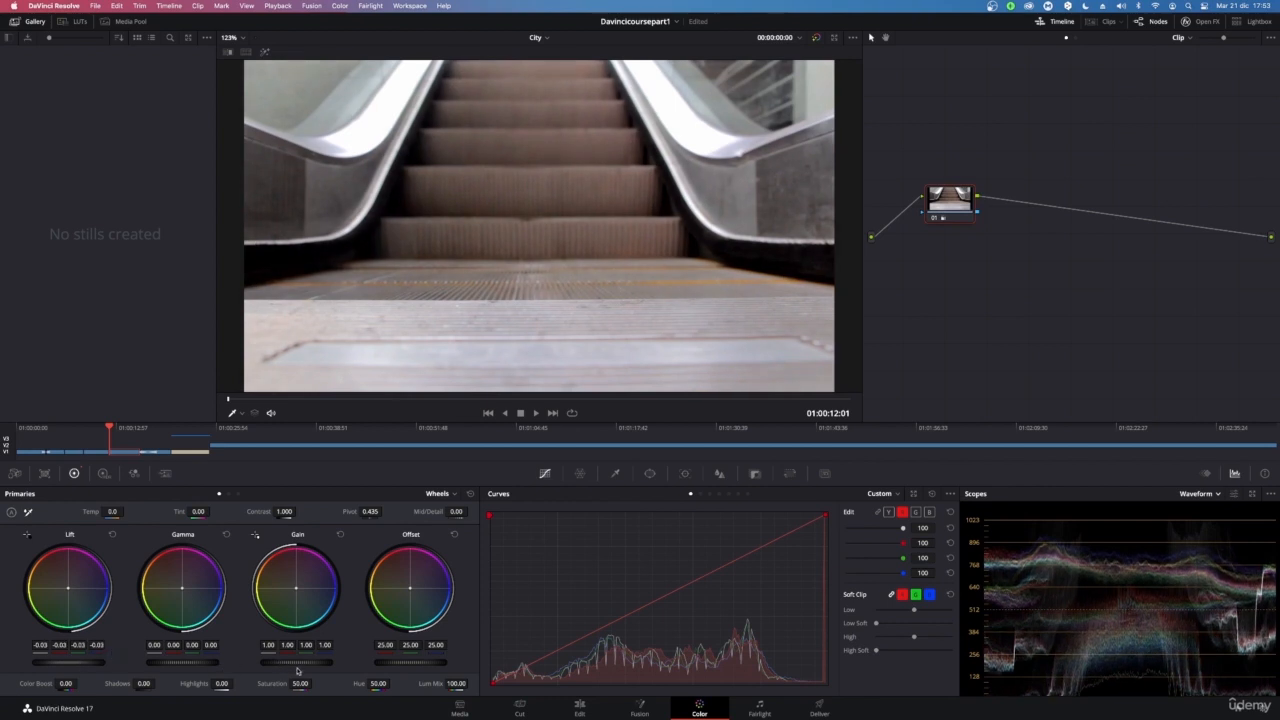
drag(302, 663, 246, 663)
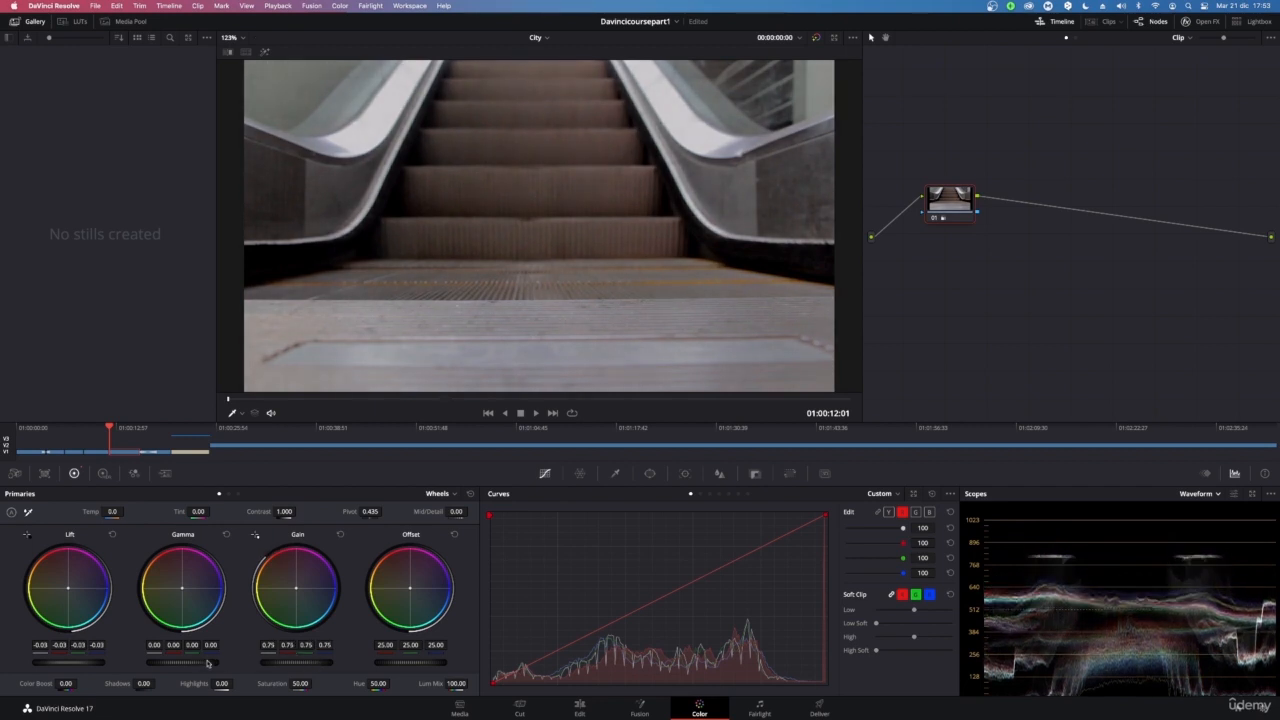
drag(202, 666, 174, 666)
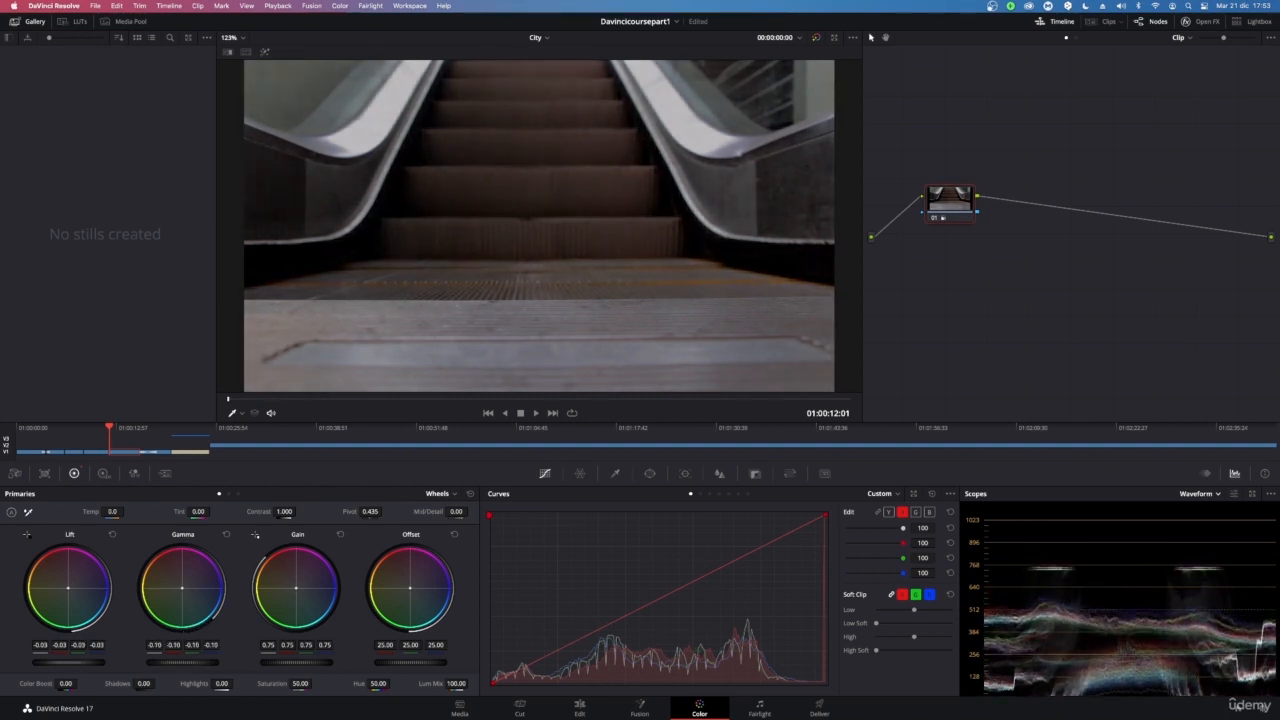
drag(64, 662, 71, 662)
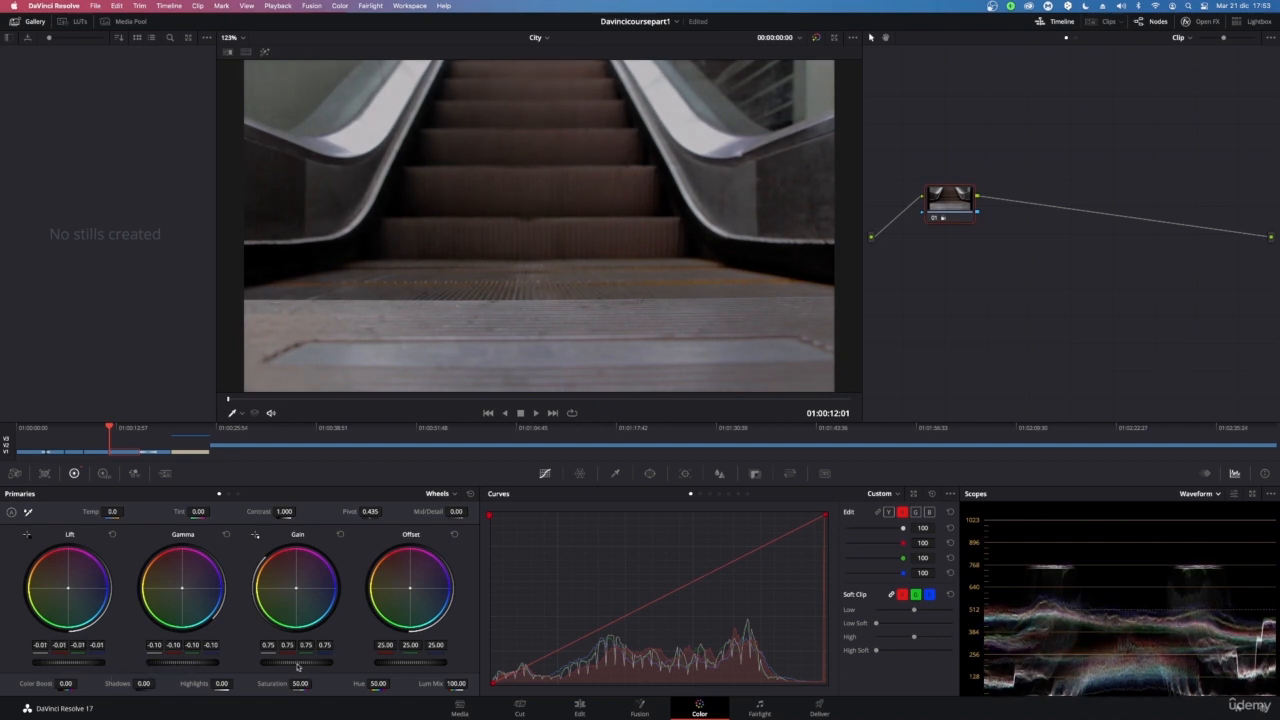
mouse_move(294, 662)
mouse_down()
mouse_move(328, 662)
mouse_move(304, 662)
mouse_up()
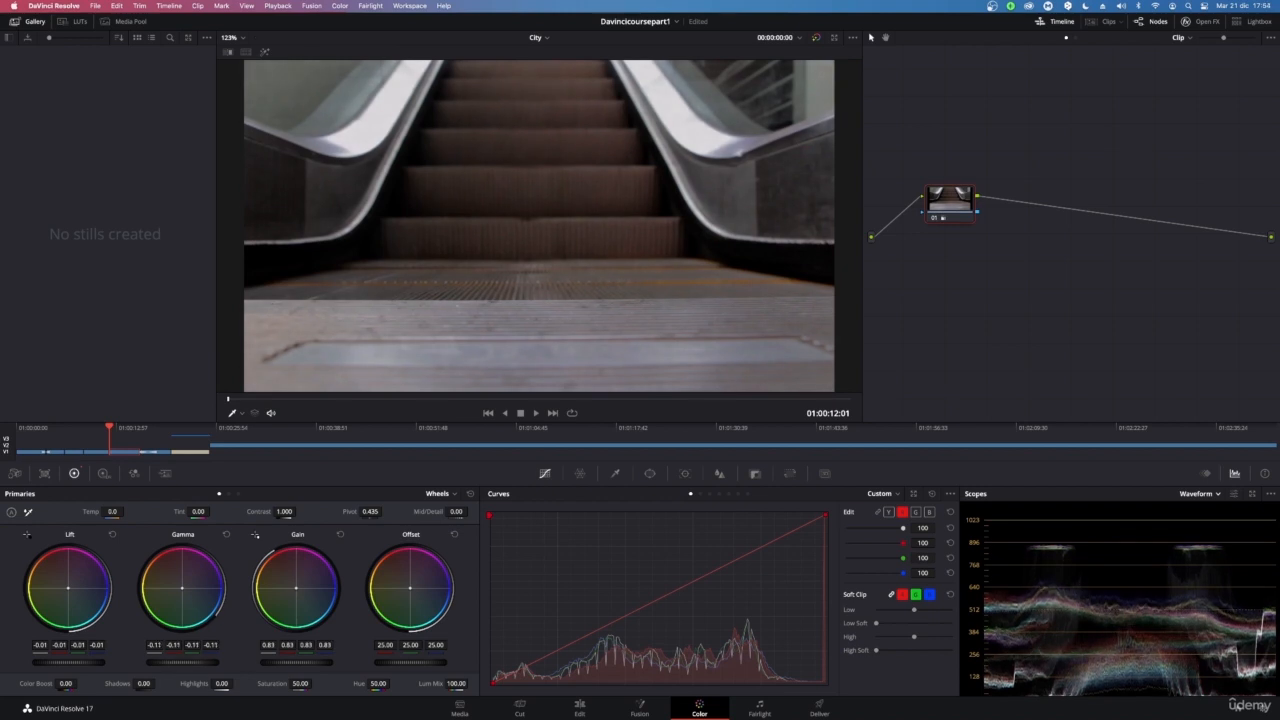
drag(182, 662, 176, 662)
drag(411, 662, 349, 662)
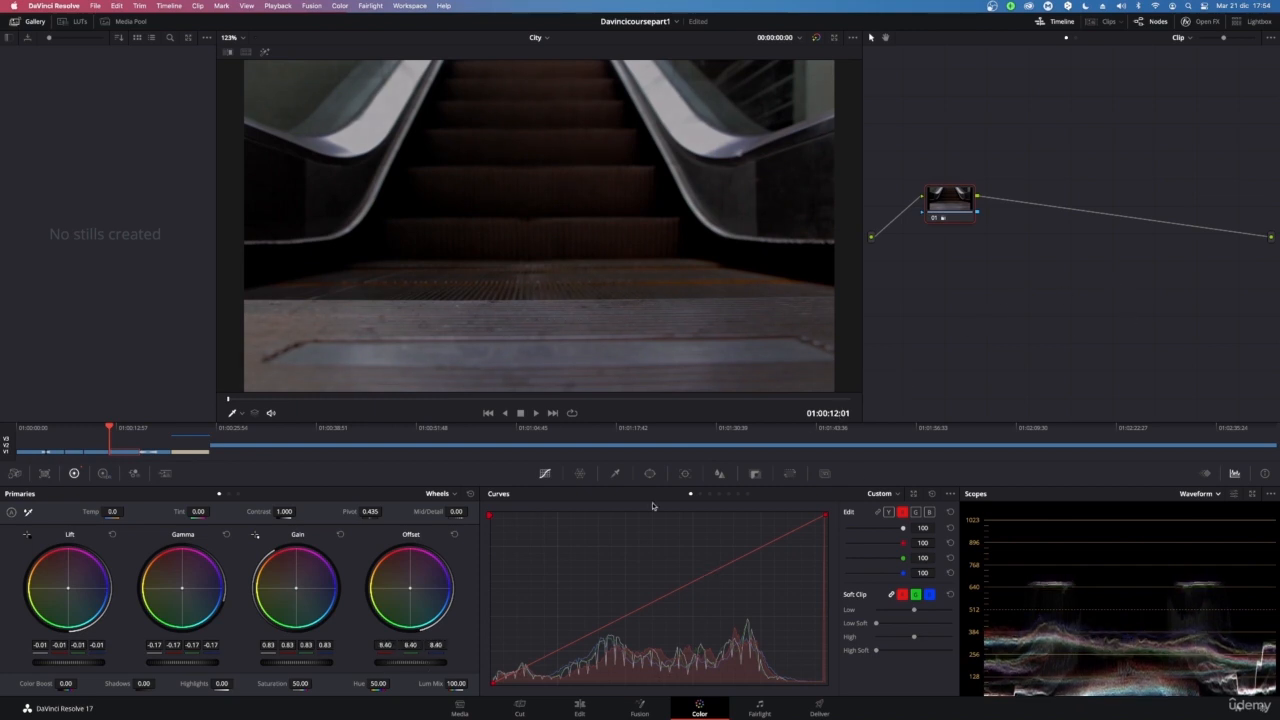
Add a second serial node and set its Temp to -2590.0 and Tint to 53.00
key(alt+s)
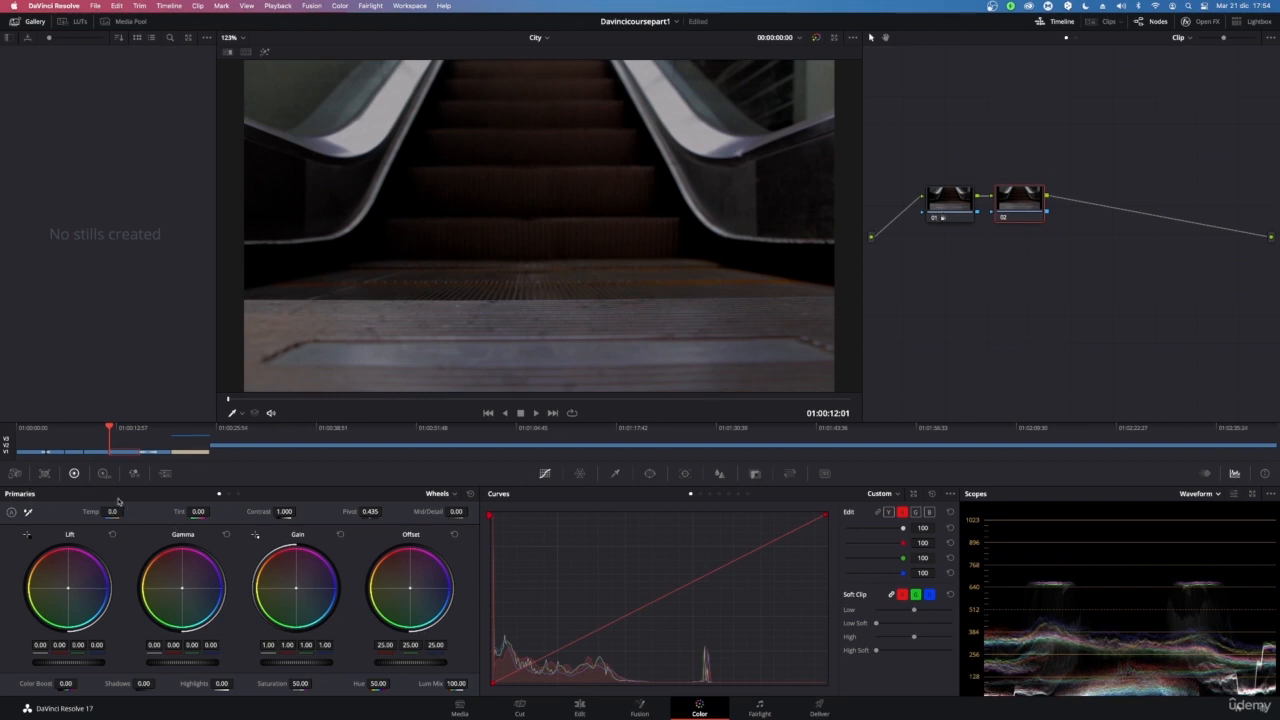
drag(212, 511, 199, 511)
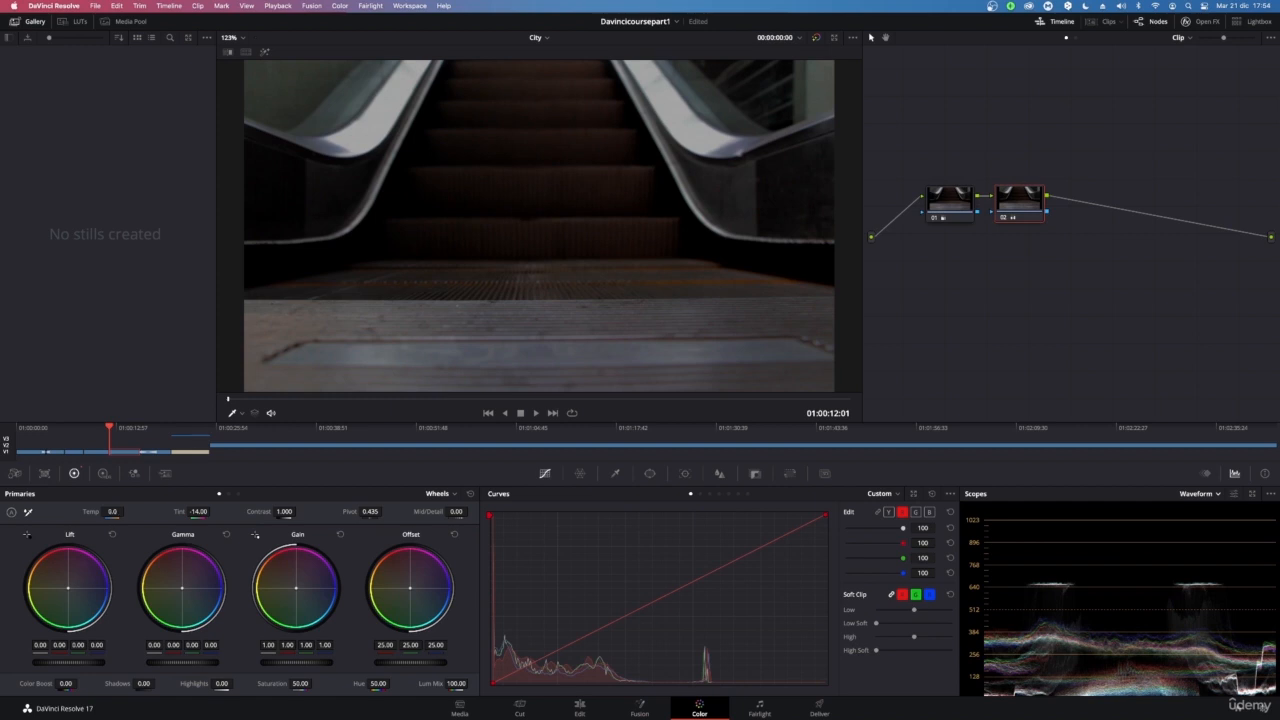
mouse_move(112, 511)
mouse_down()
mouse_move(100, 511)
mouse_move(126, 511)
mouse_up()
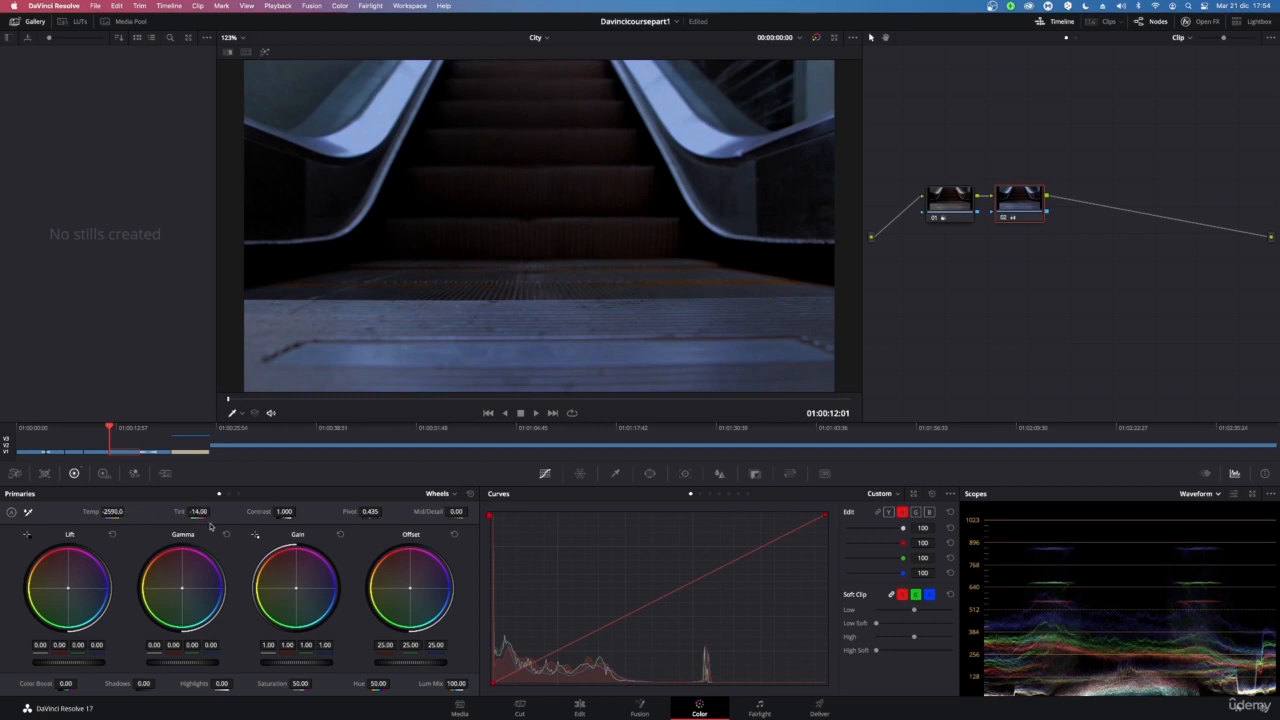
drag(210, 511, 212, 511)
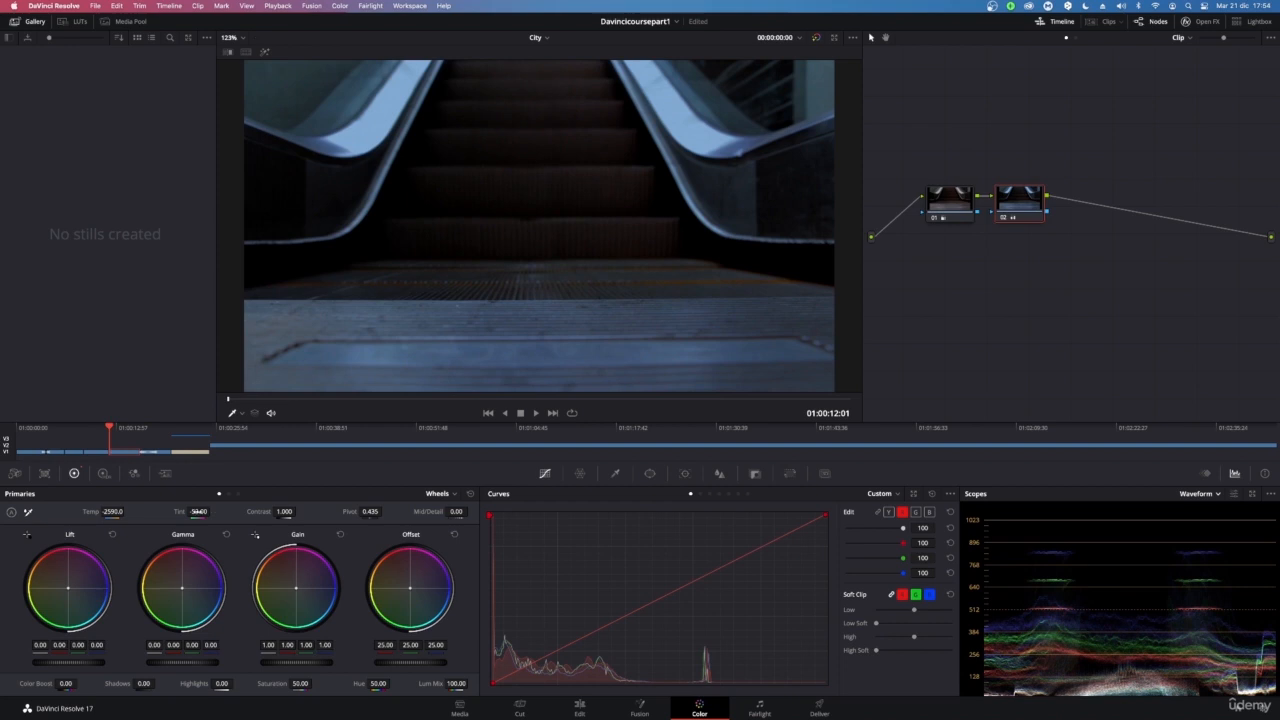
Select node 01, reset its Lift wheel, and set Gain to 0.74 and Gamma to -0.21
click(965, 204)
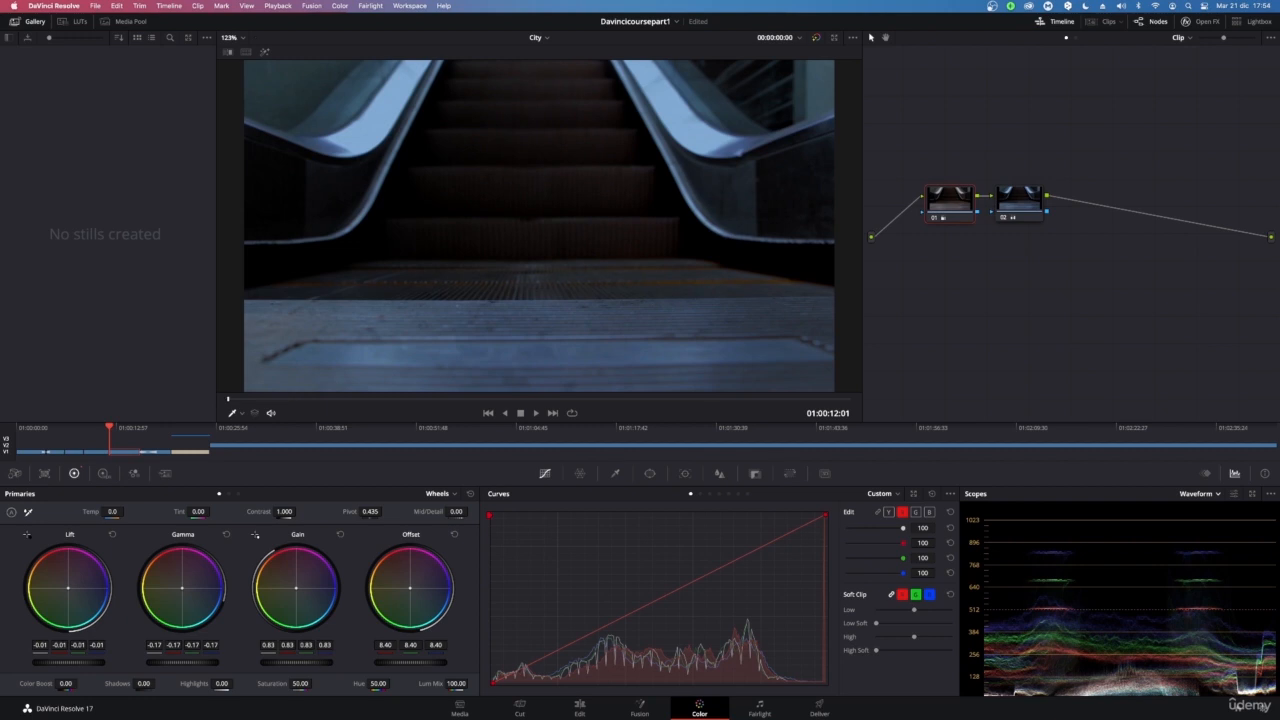
drag(297, 662, 291, 662)
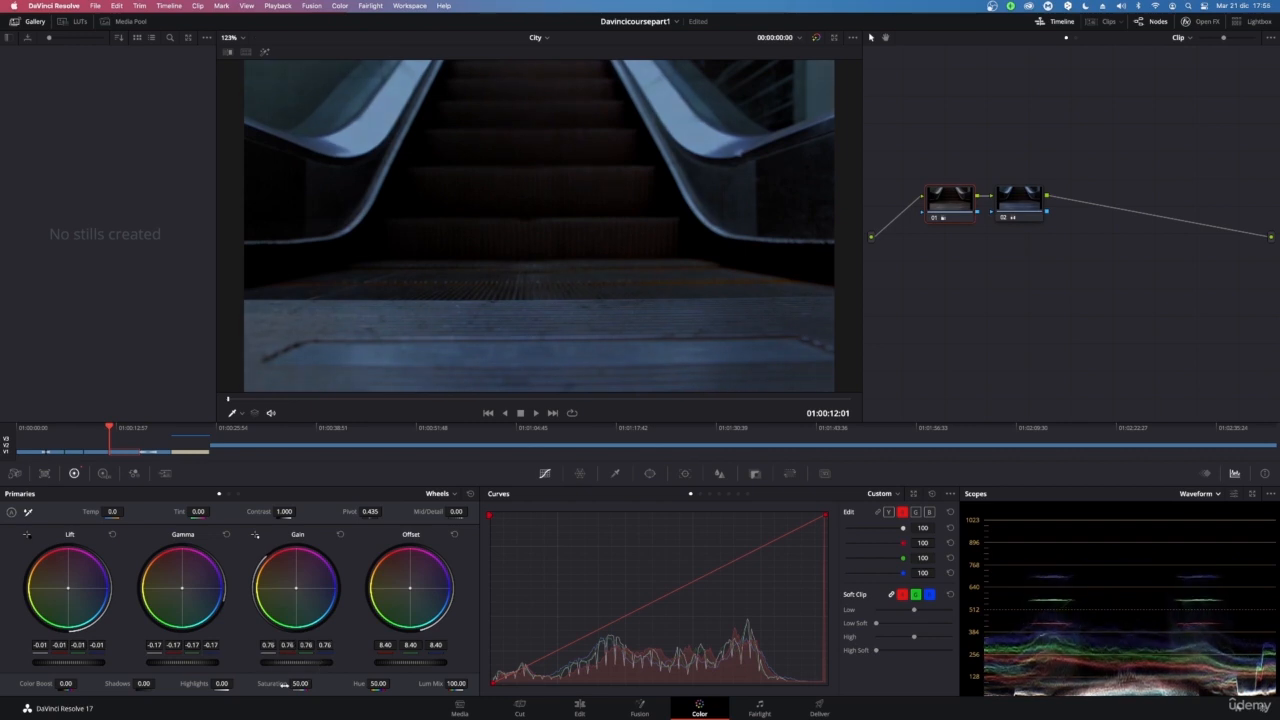
drag(76, 664, 71, 664)
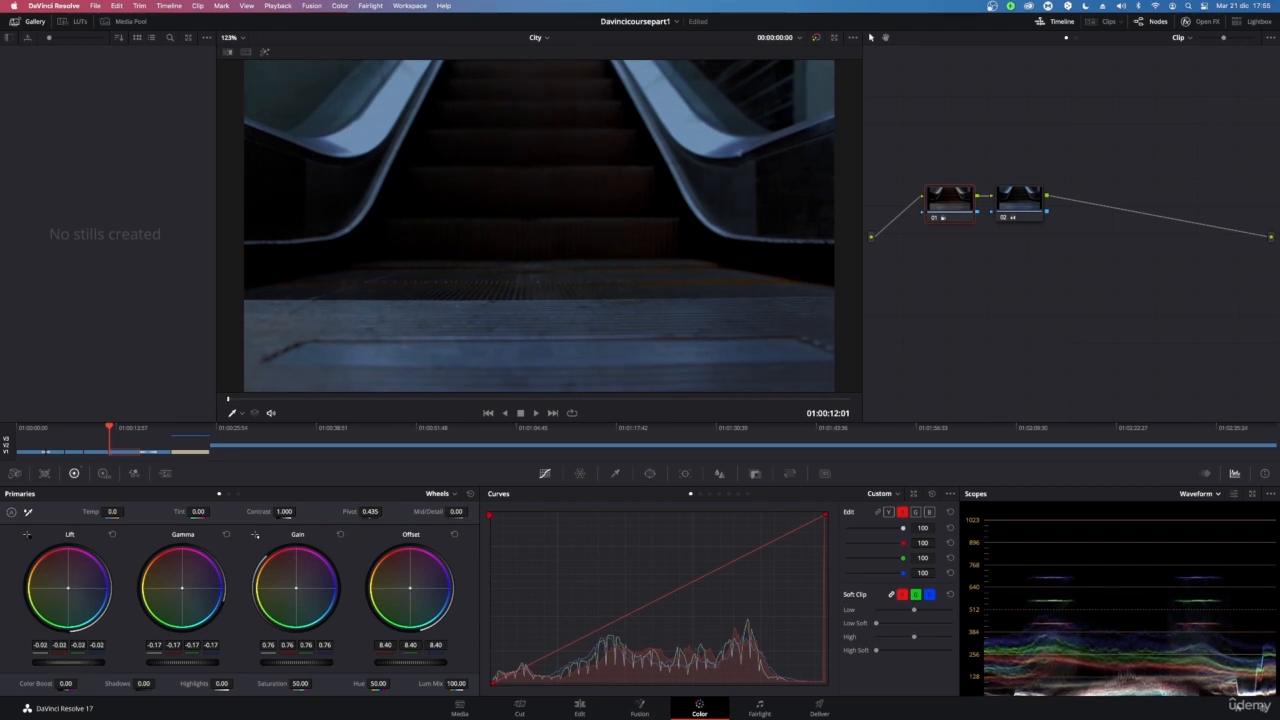
drag(71, 664, 67, 664)
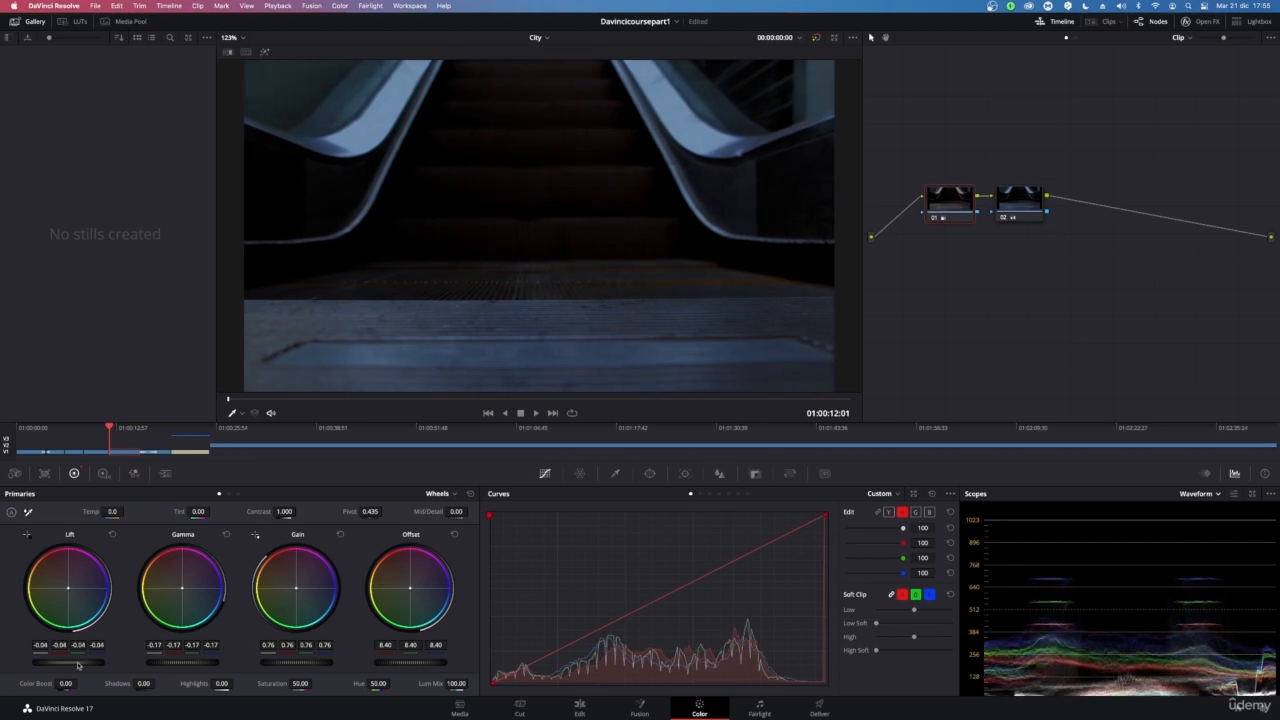
click(110, 535)
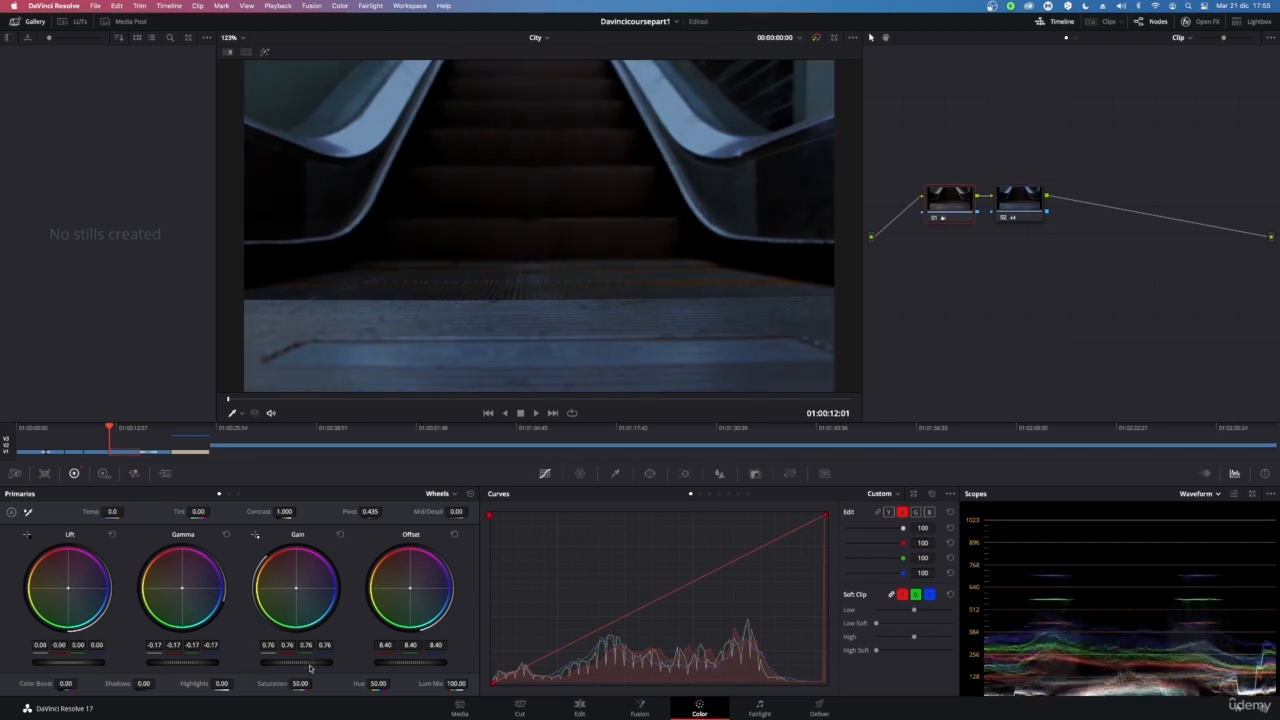
mouse_move(296, 662)
mouse_down()
mouse_move(283, 662)
mouse_move(297, 662)
mouse_up()
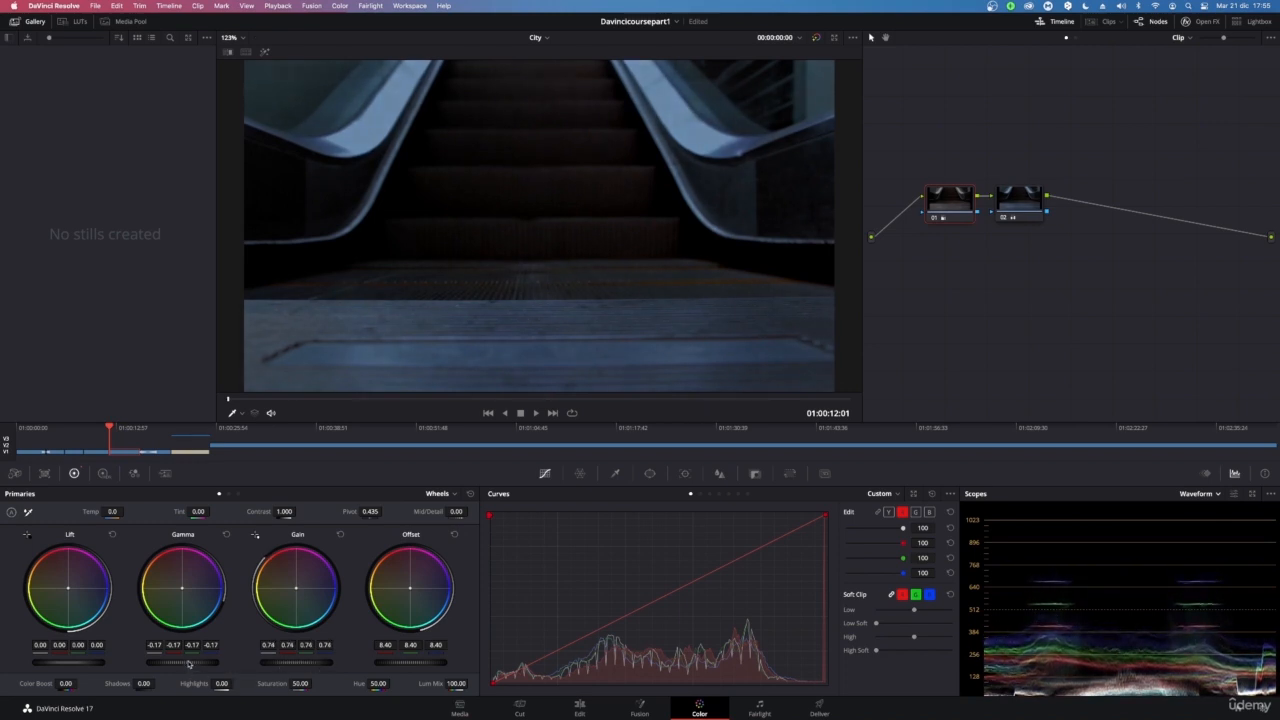
drag(188, 668, 186, 668)
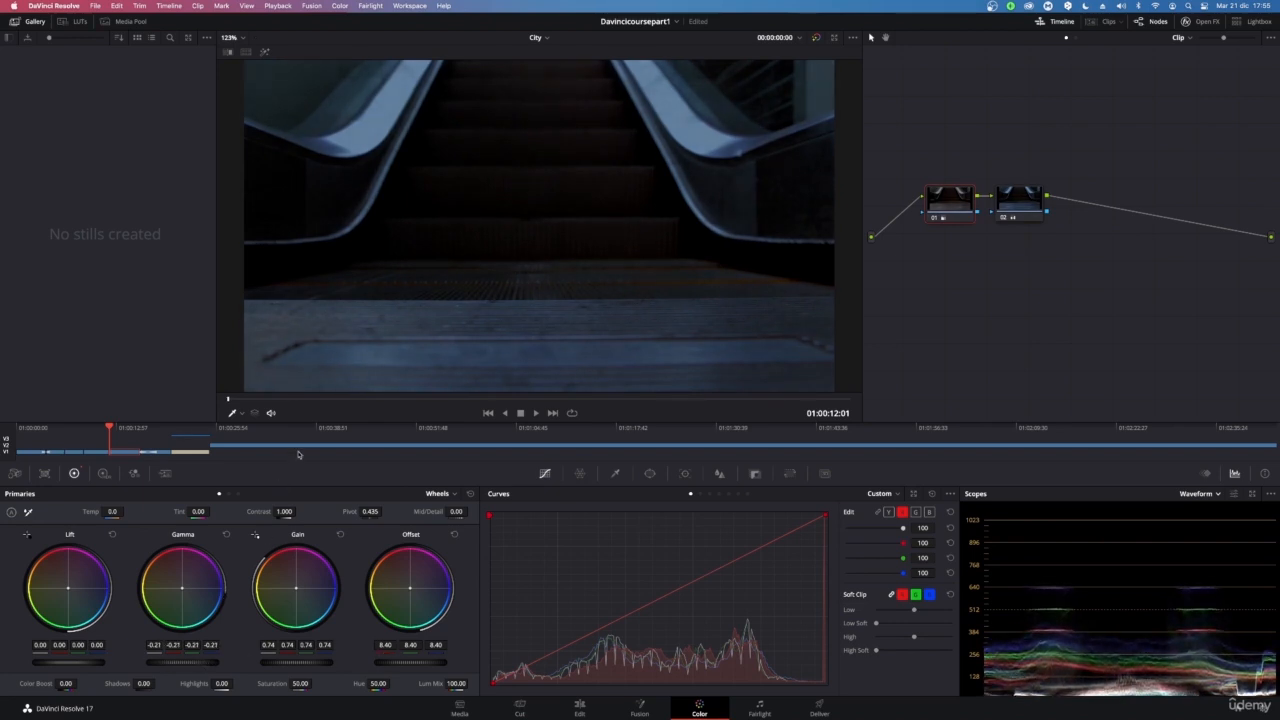
Toggle the second node off and on to compare the grade, and slightly lower its Temp
click(1036, 201)
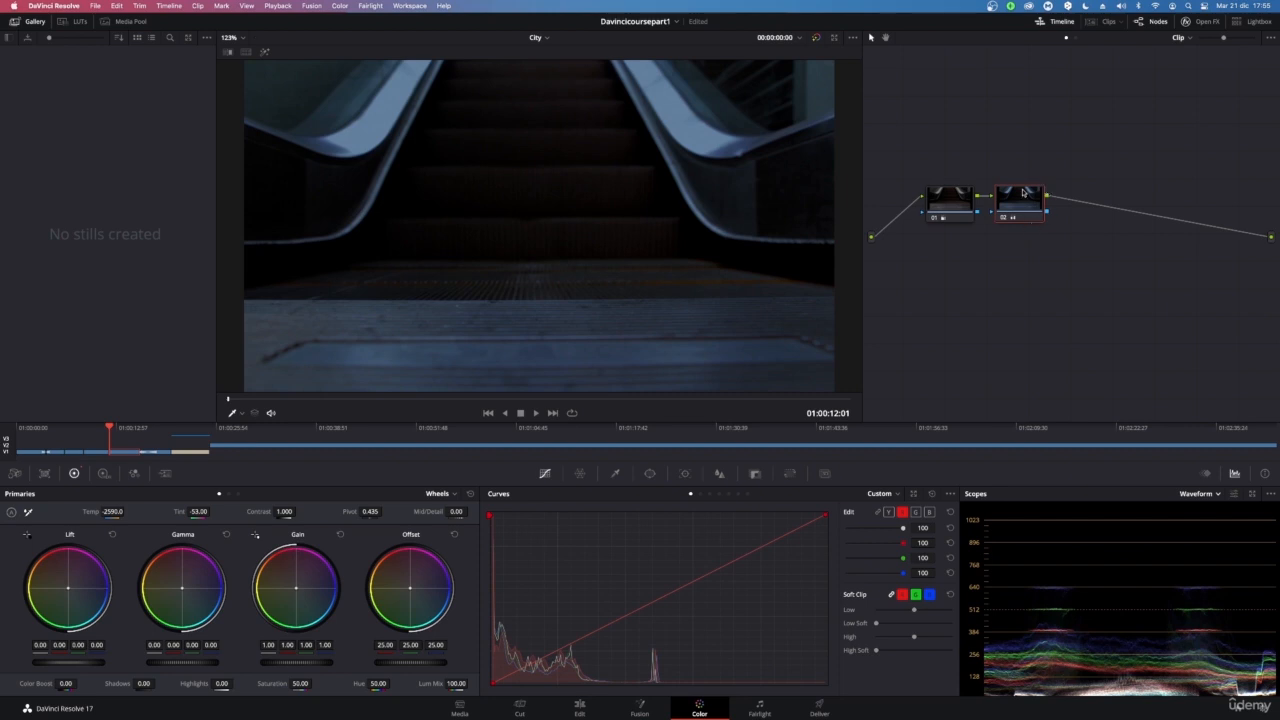
key(ctrl+d)
key(ctrl+d)
key(ctrl+d)
key(ctrl+d)
mouse_move(110, 512)
mouse_down()
mouse_move(126, 512)
mouse_move(105, 512)
mouse_up()
click(950, 199)
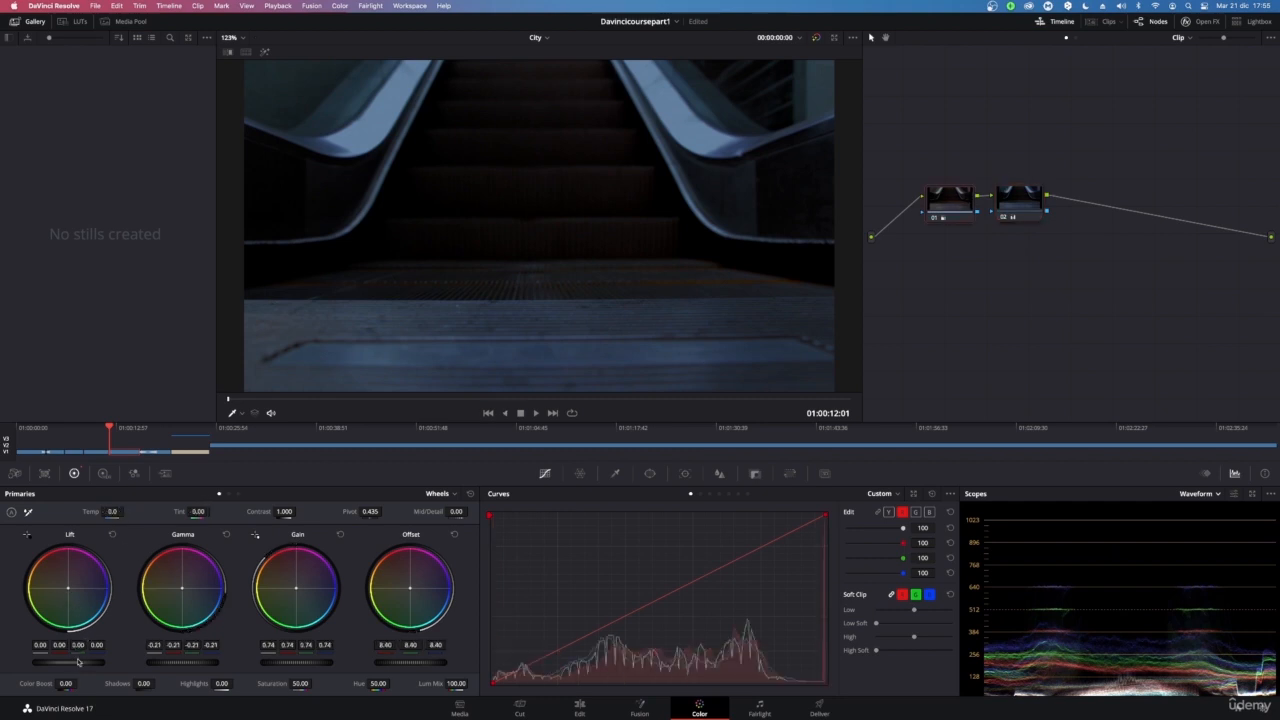
Add a third serial node after node 02 and draw a circular power window on it
click(1027, 196)
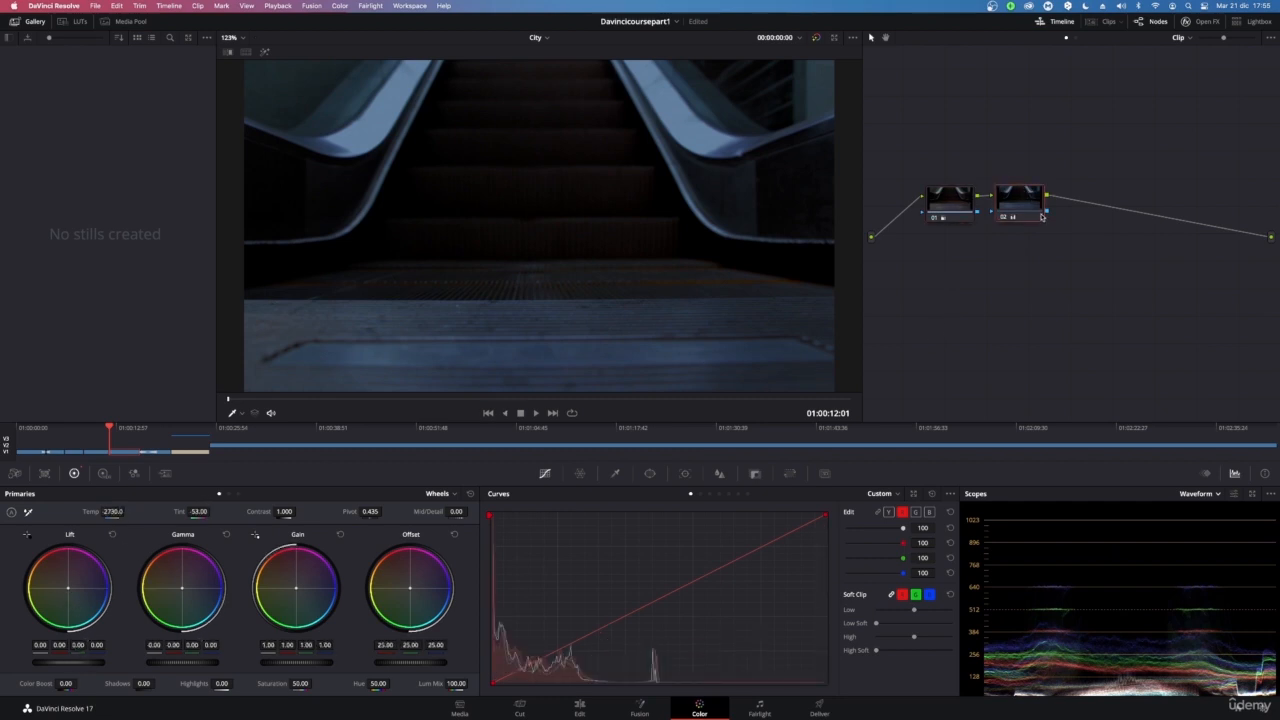
key(alt+s)
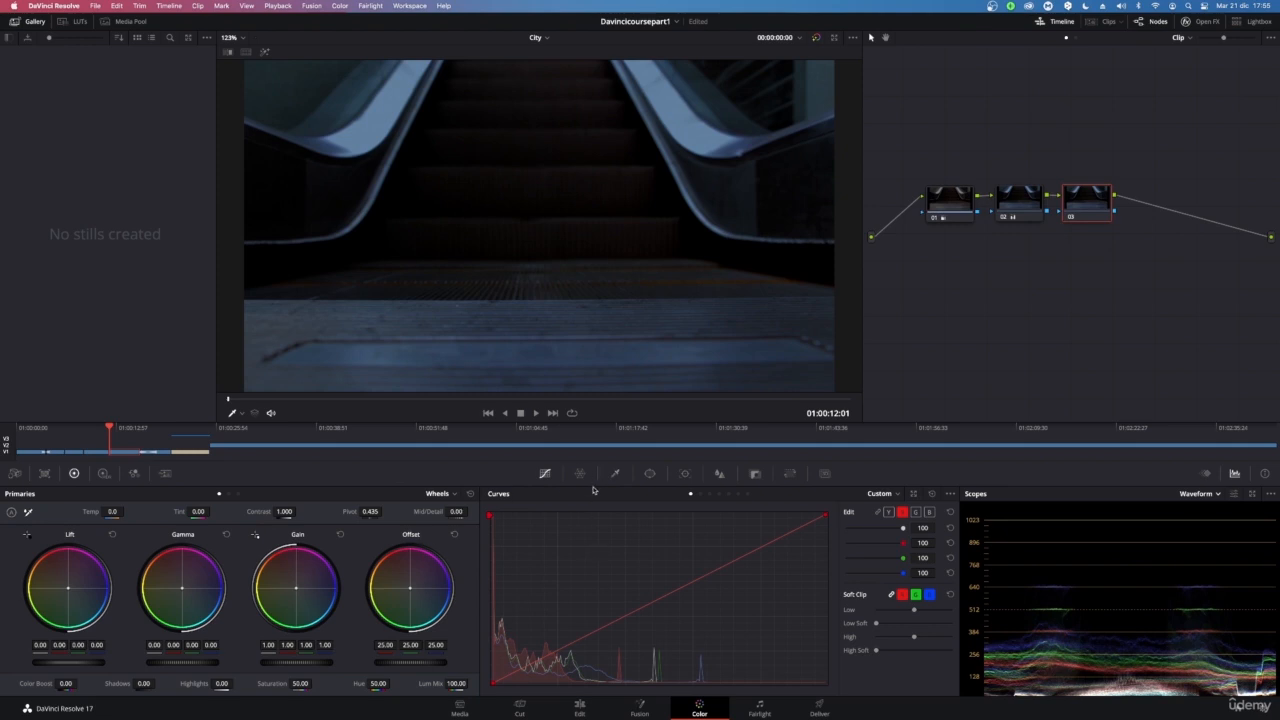
click(650, 474)
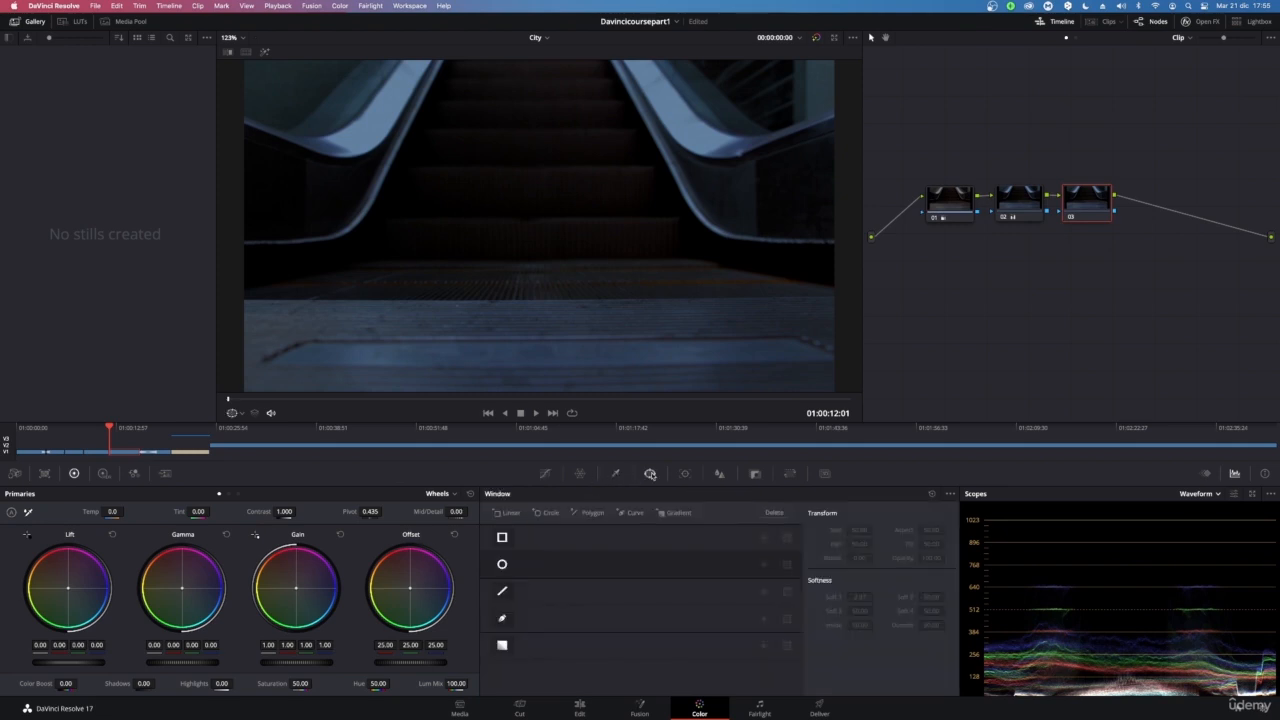
click(502, 564)
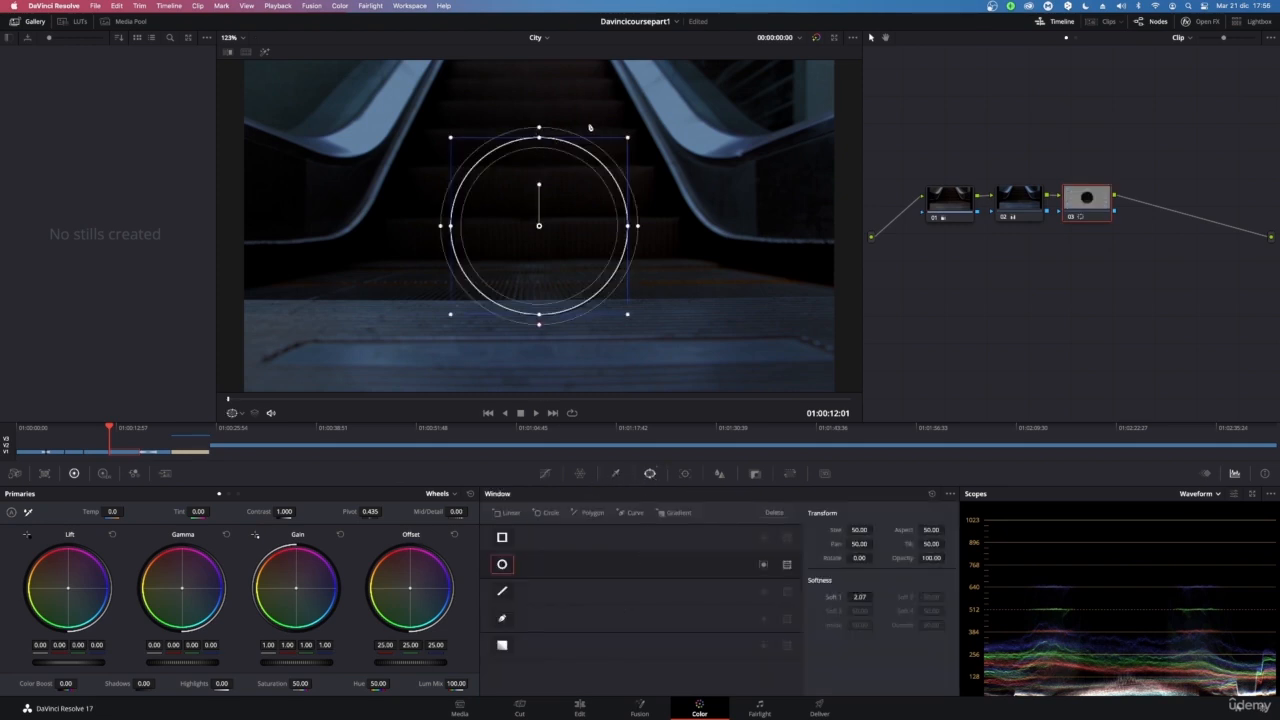
Enlarge and soften the circle window, stretching it into a tall oval over the escalator's centre
drag(628, 139, 681, 84)
drag(690, 228, 734, 231)
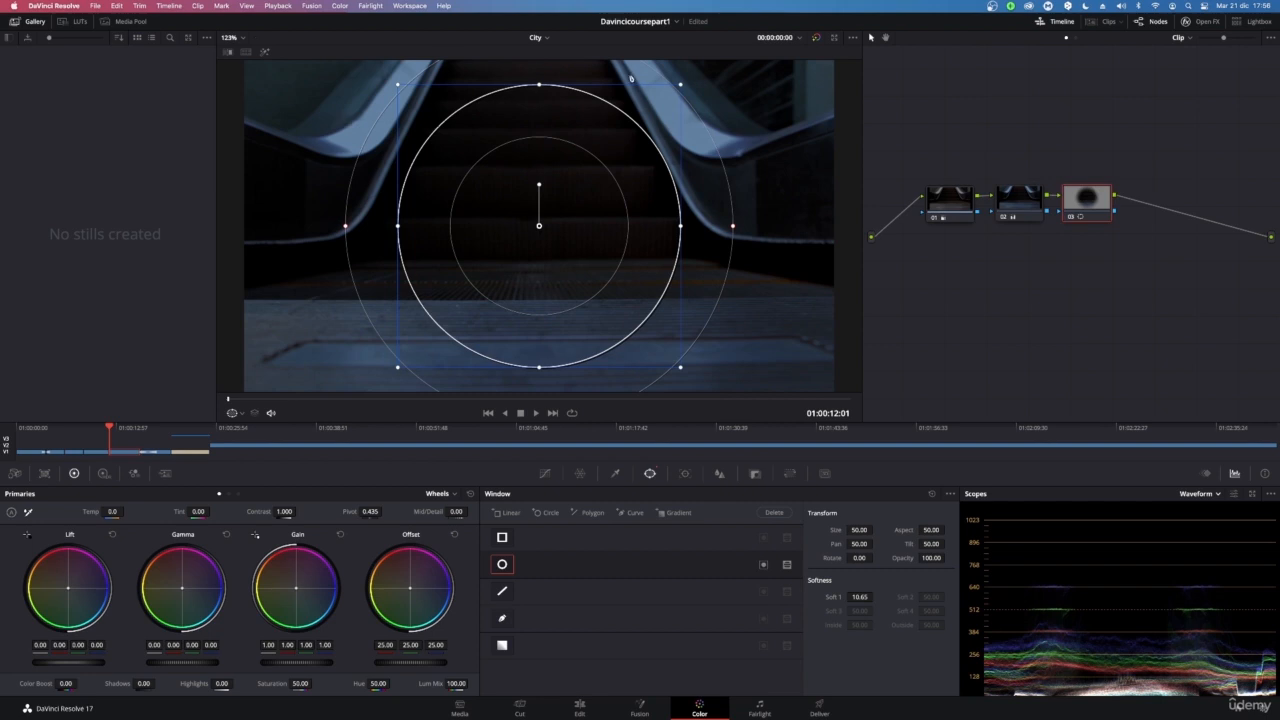
drag(346, 230, 324, 232)
drag(568, 240, 545, 209)
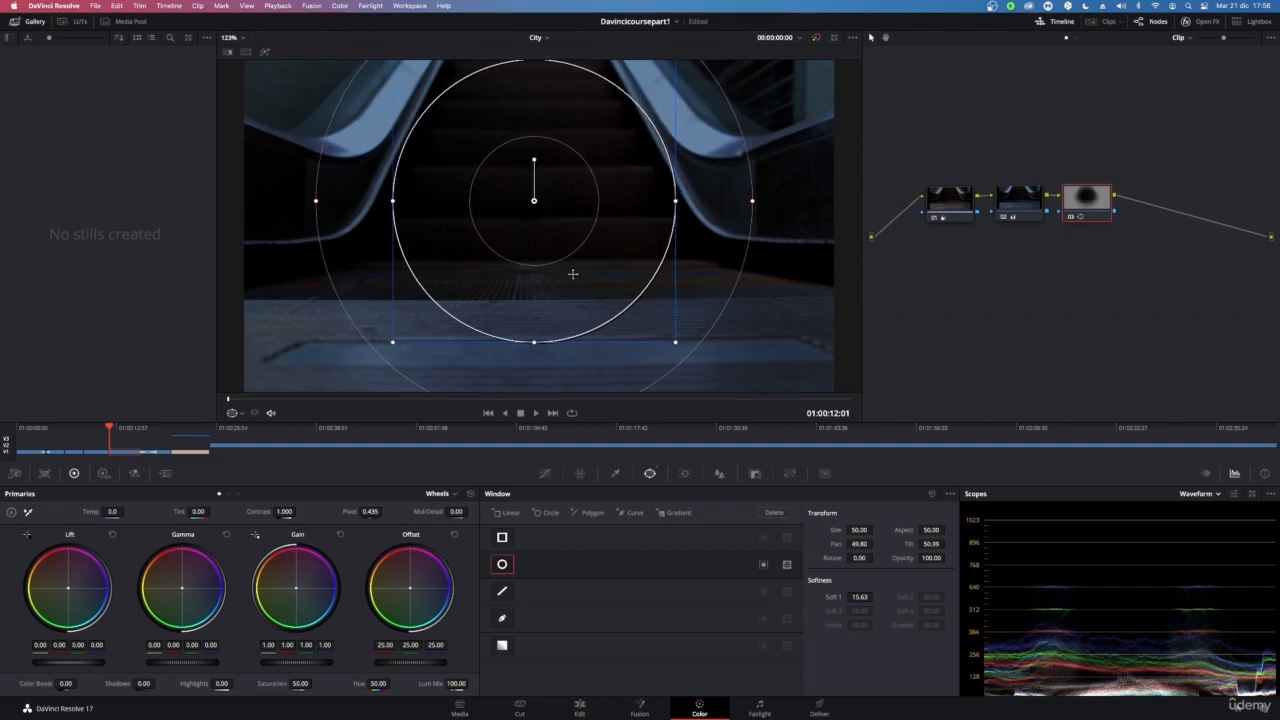
drag(535, 343, 539, 360)
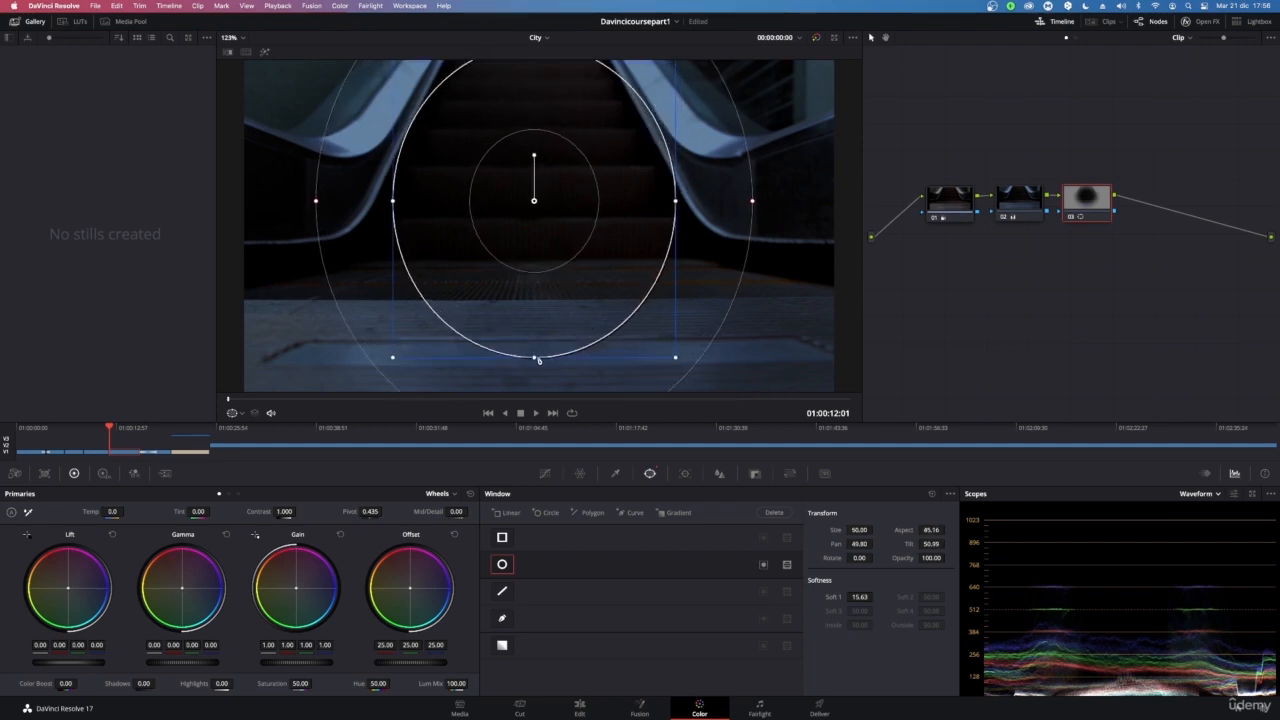
Set the window's Size to 53.14, Opacity to 94.38 and Soft 1 to 22.83, and nudge it upward
drag(858, 529, 931, 530)
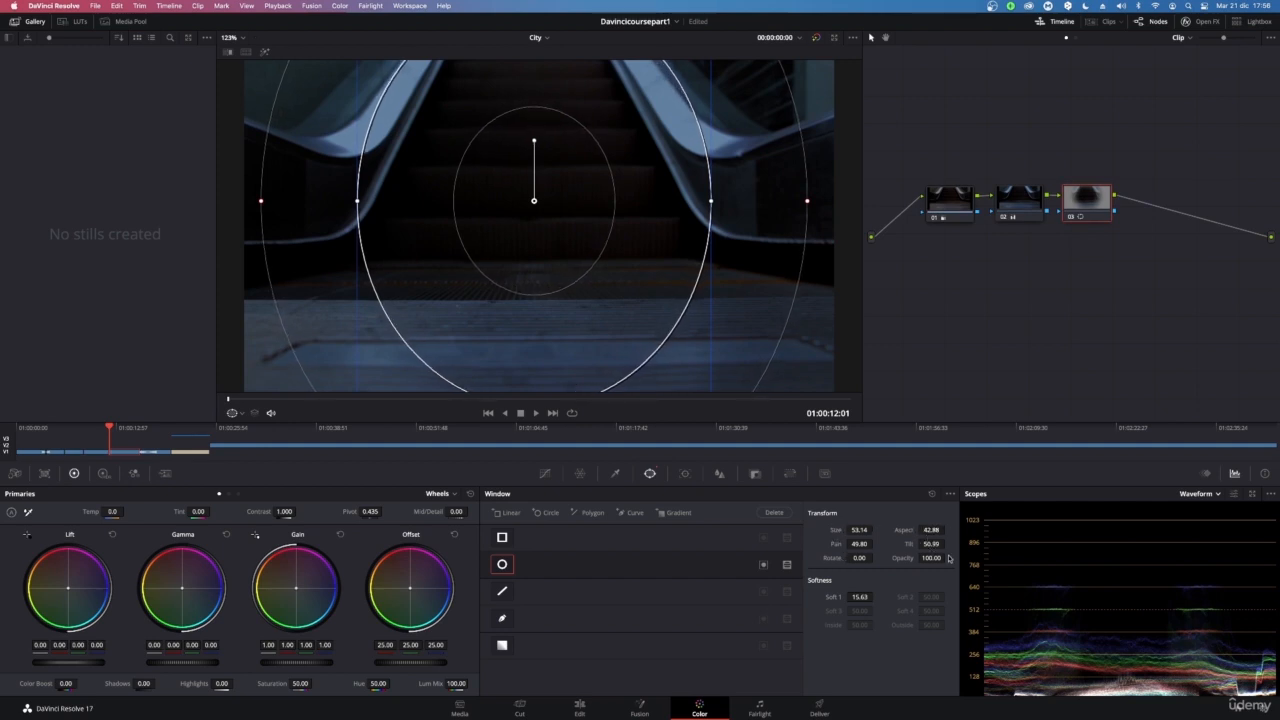
drag(950, 557, 947, 557)
drag(858, 597, 867, 597)
drag(516, 200, 522, 169)
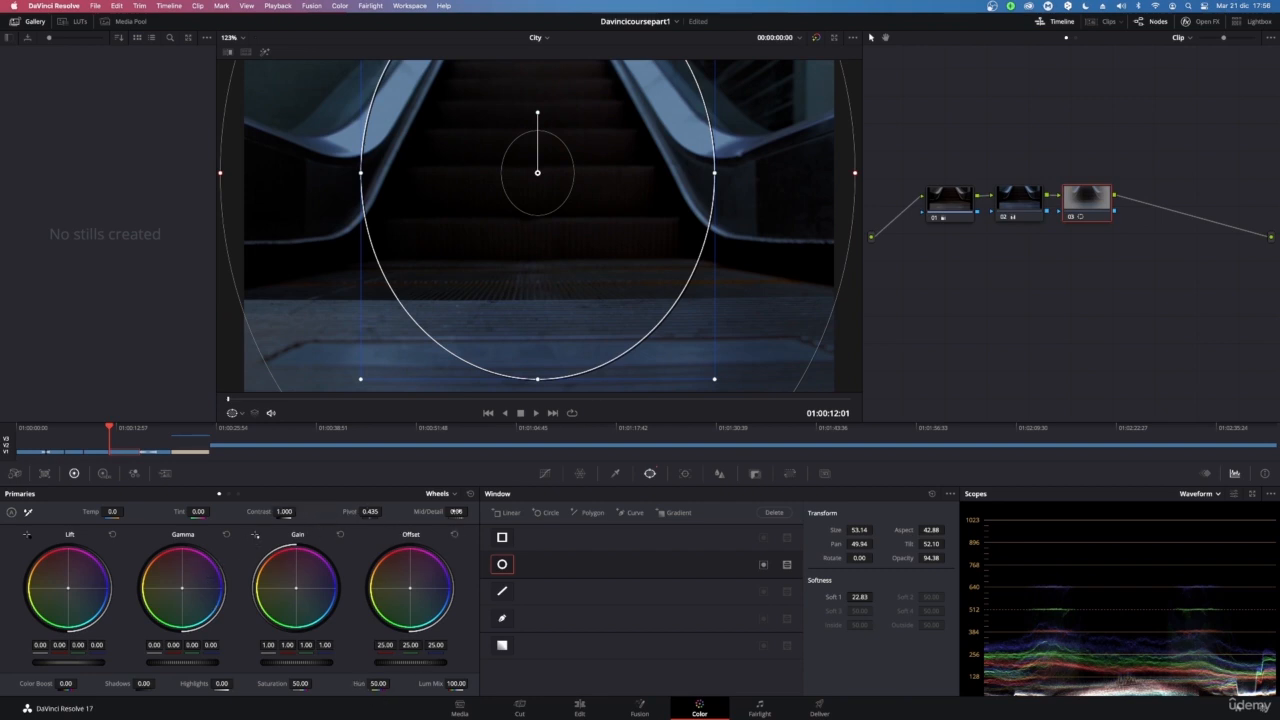
On node 03 raise Mid/Detail to 100.00 and Gamma to 0.03, repositioning the oval window slightly
drag(456, 511, 471, 511)
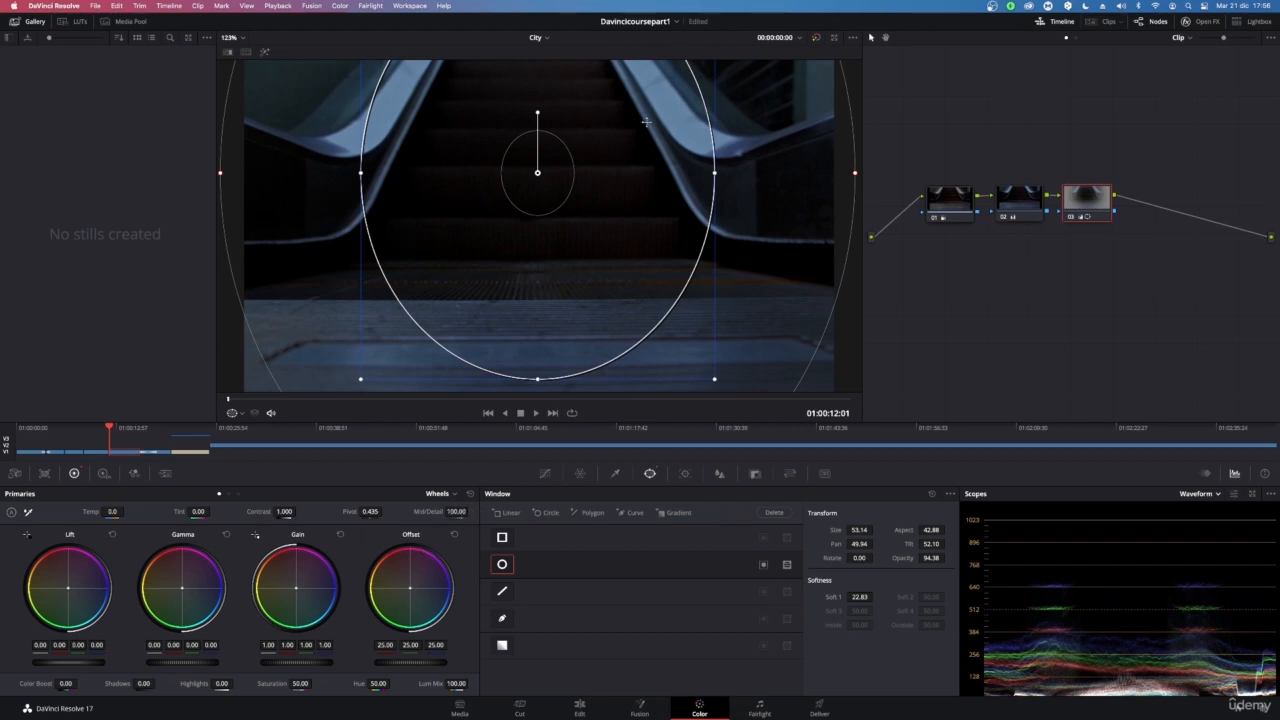
mouse_move(534, 184)
mouse_down()
mouse_move(514, 186)
mouse_move(534, 206)
mouse_move(106, 242)
mouse_move(650, 214)
mouse_move(566, 187)
mouse_move(538, 192)
mouse_up()
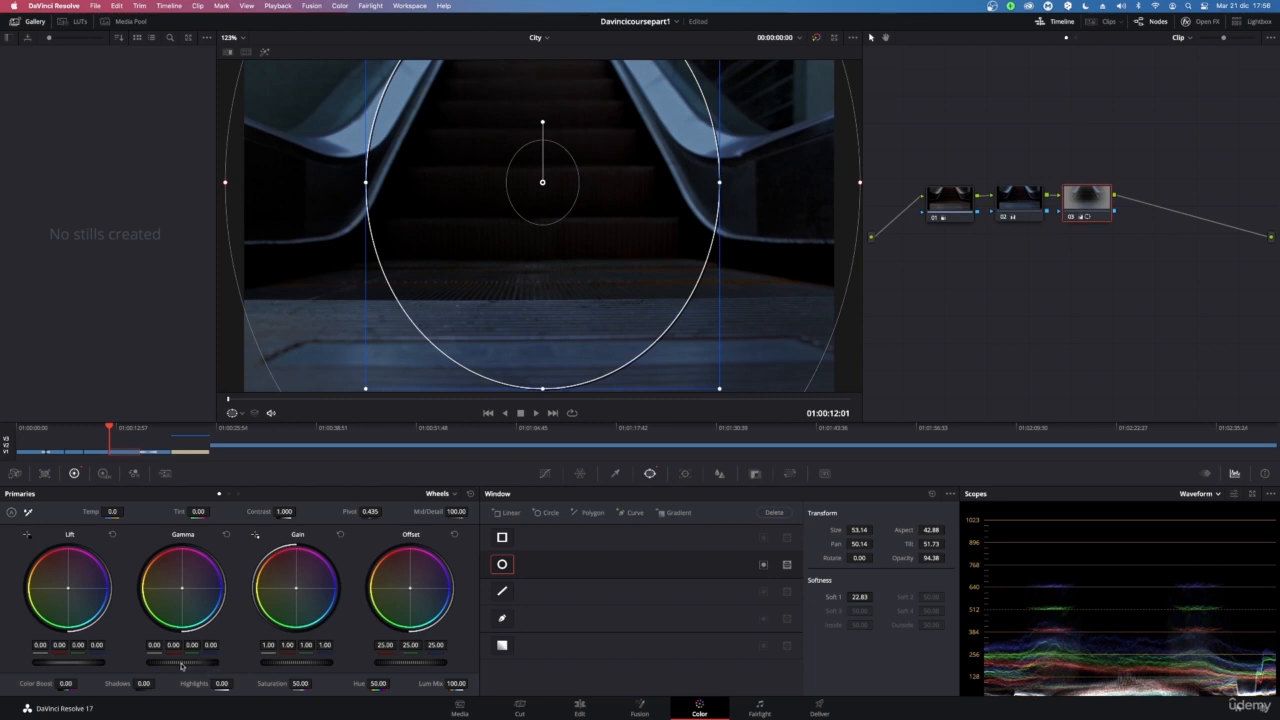
drag(181, 665, 187, 665)
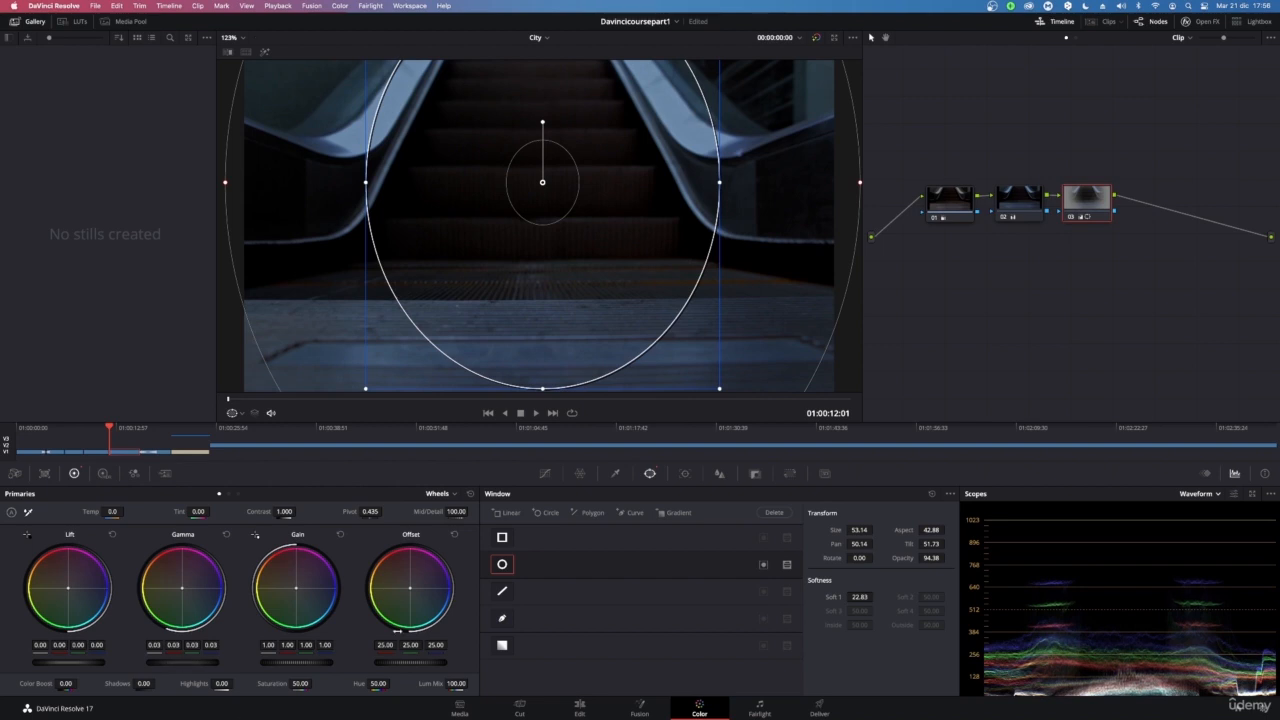
drag(574, 242, 561, 224)
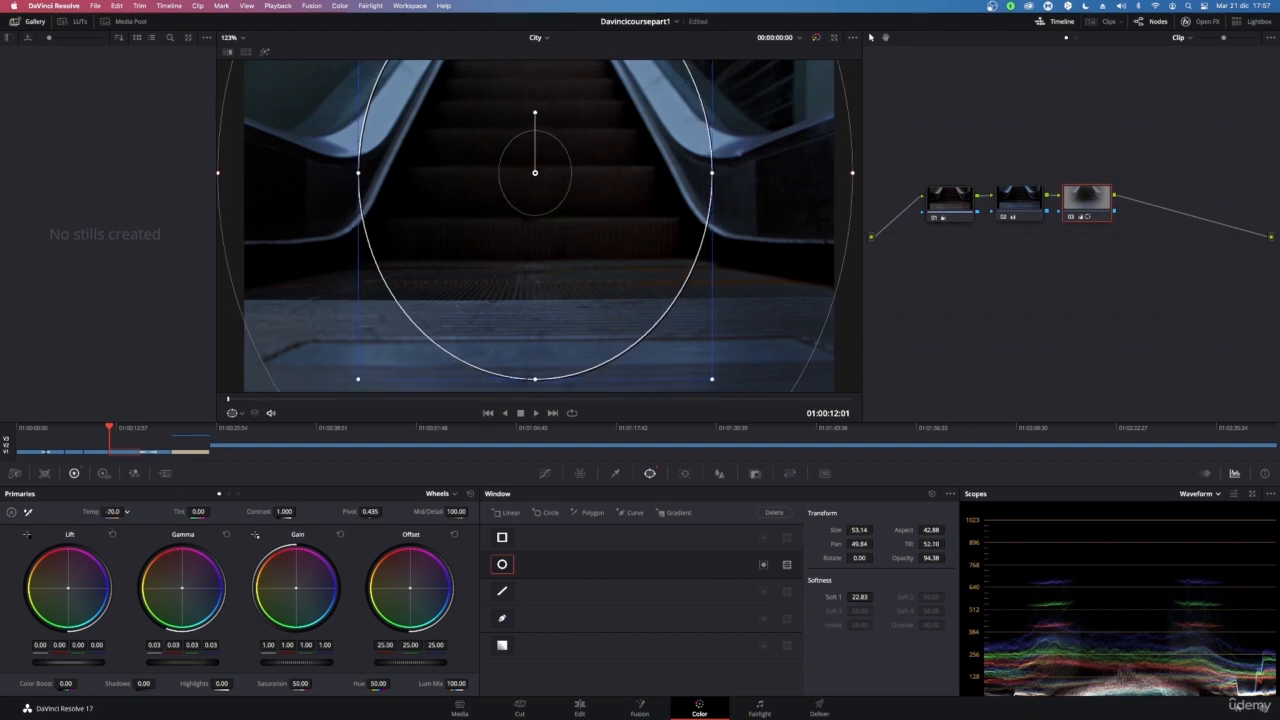
Adjust node 03's Temp and shorten the oval window, moving it lower in the frame
drag(127, 511, 127, 511)
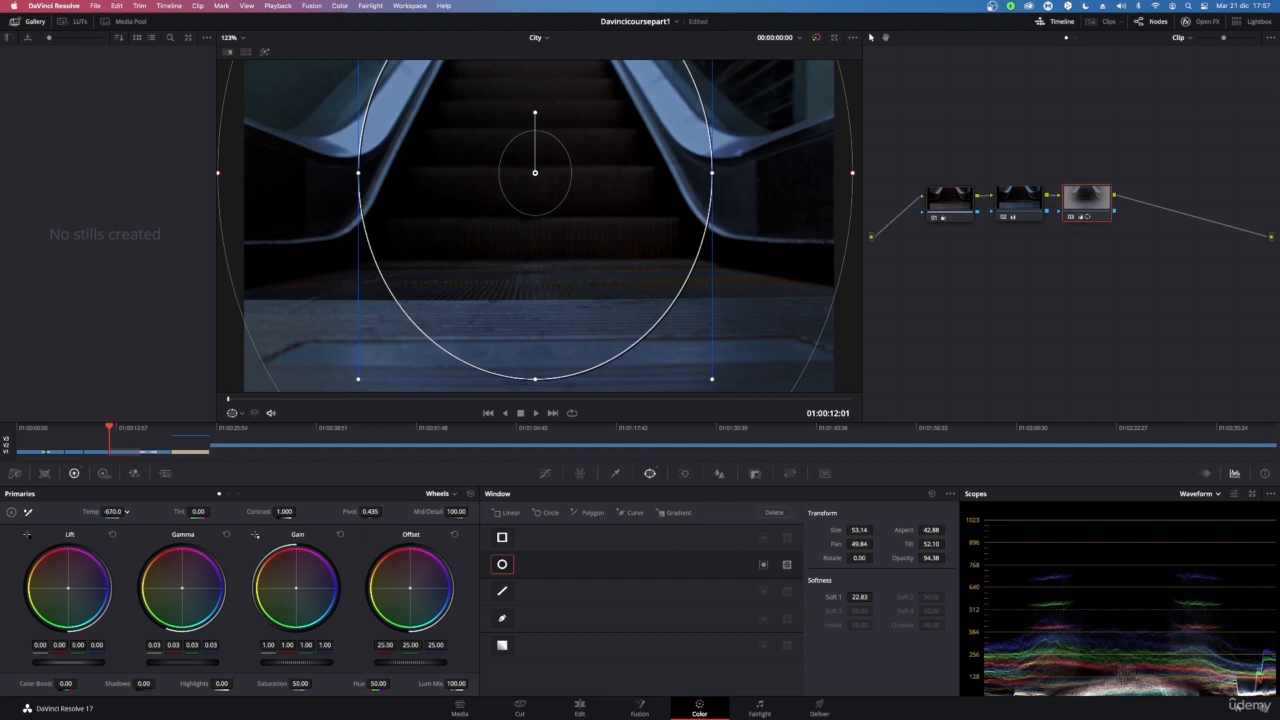
drag(714, 382, 675, 336)
drag(538, 219, 539, 234)
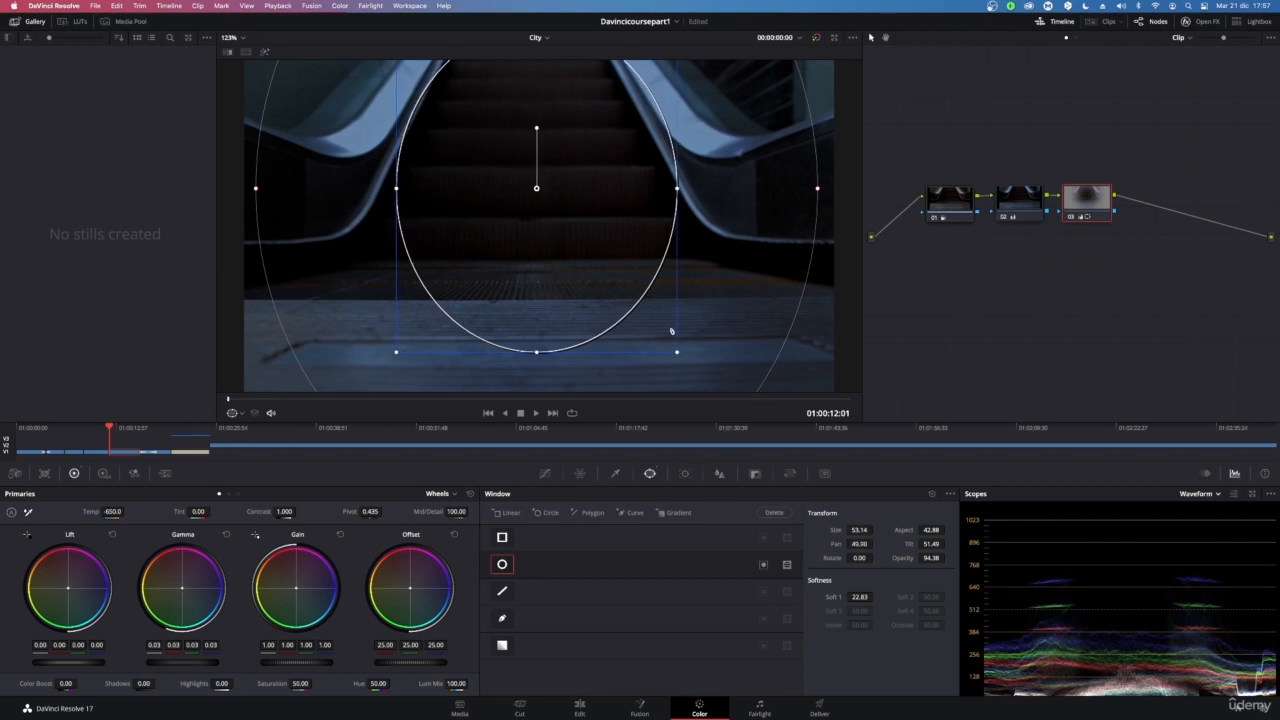
scroll(668, 324, down, 3)
scroll(668, 324, up, 2)
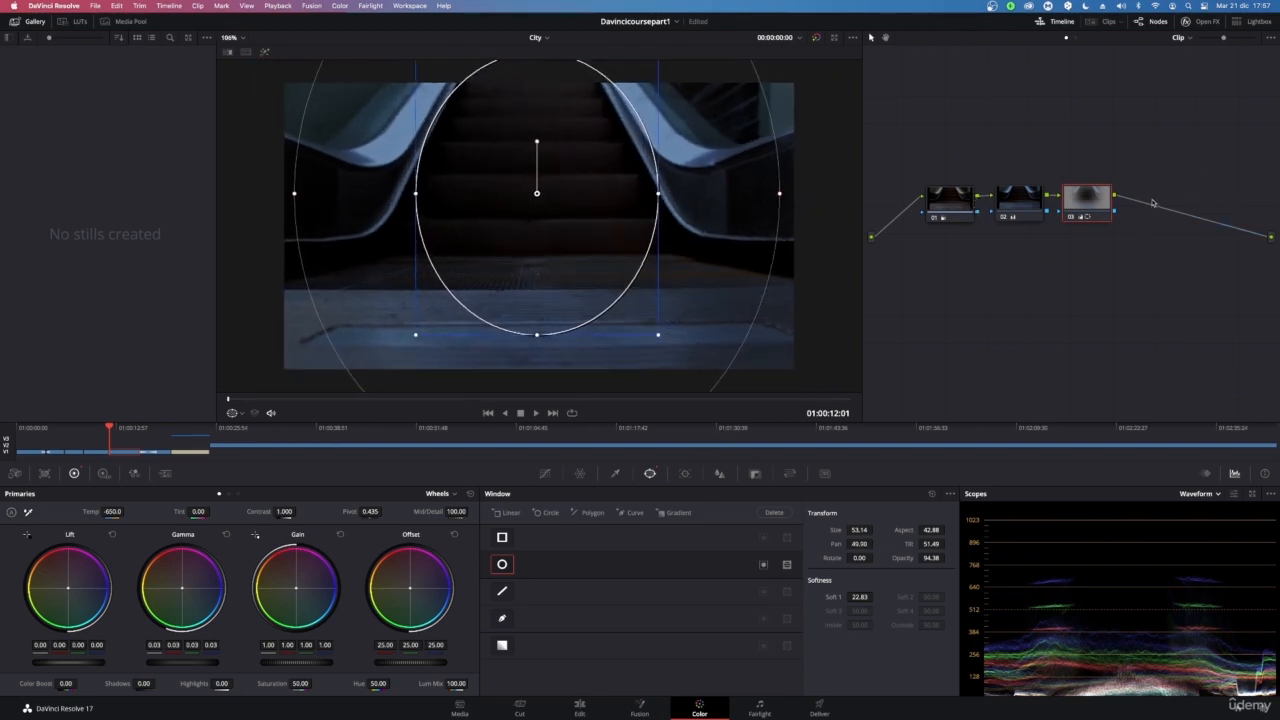
Toggle the whole grade and node 03 off and on to compare the look
key(shift+d)
key(shift+d)
key(super+d)
key(super+d)
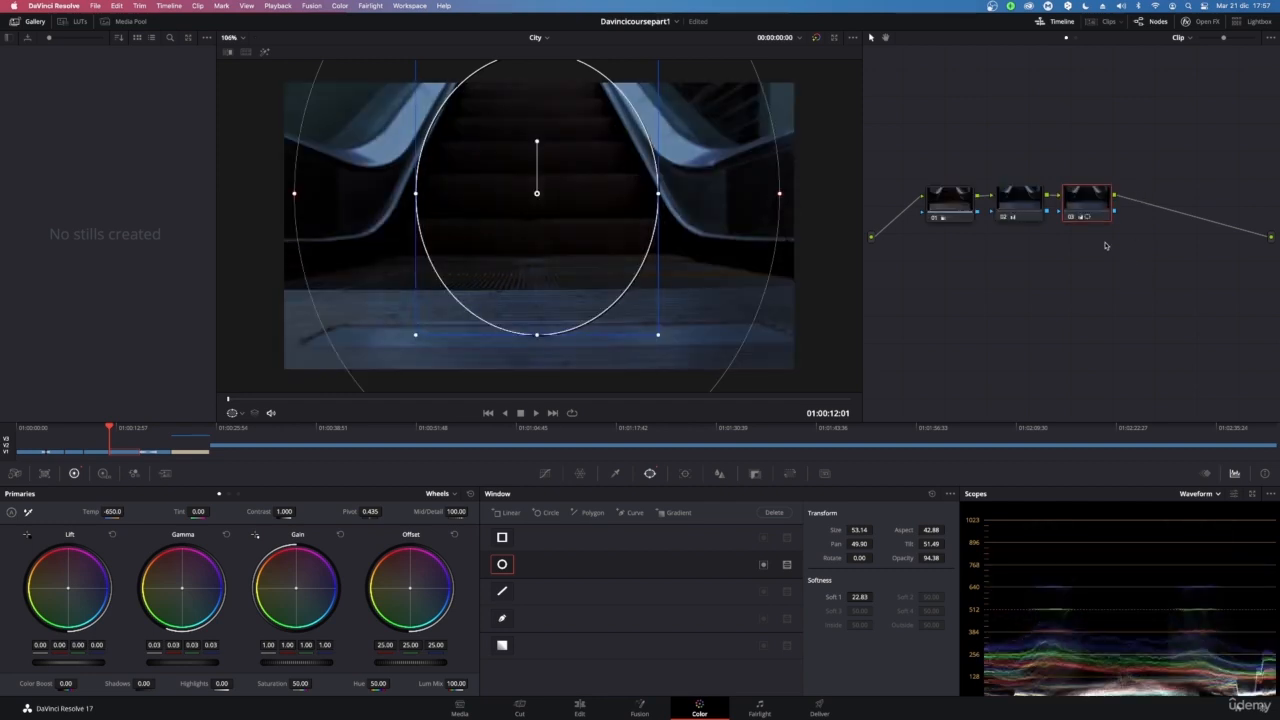
key(super+d)
key(super+d)
key(super+d)
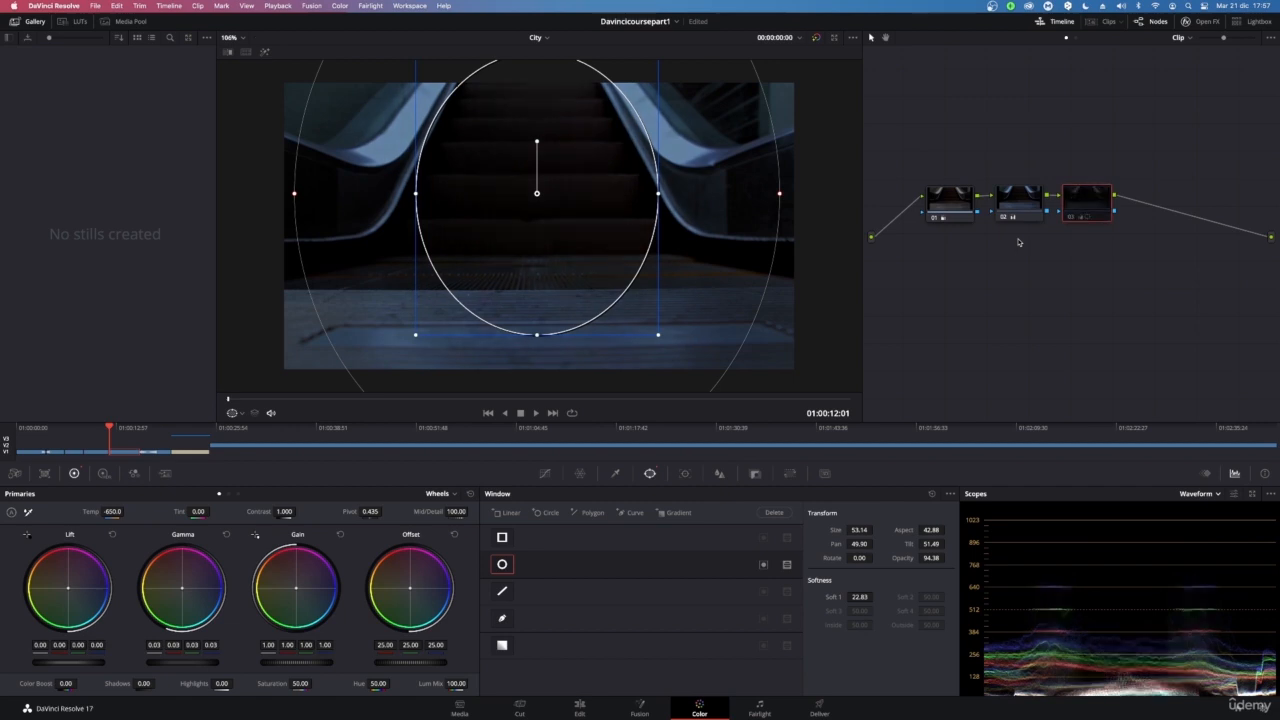
key(super+d)
key(super+d)
key(super+d)
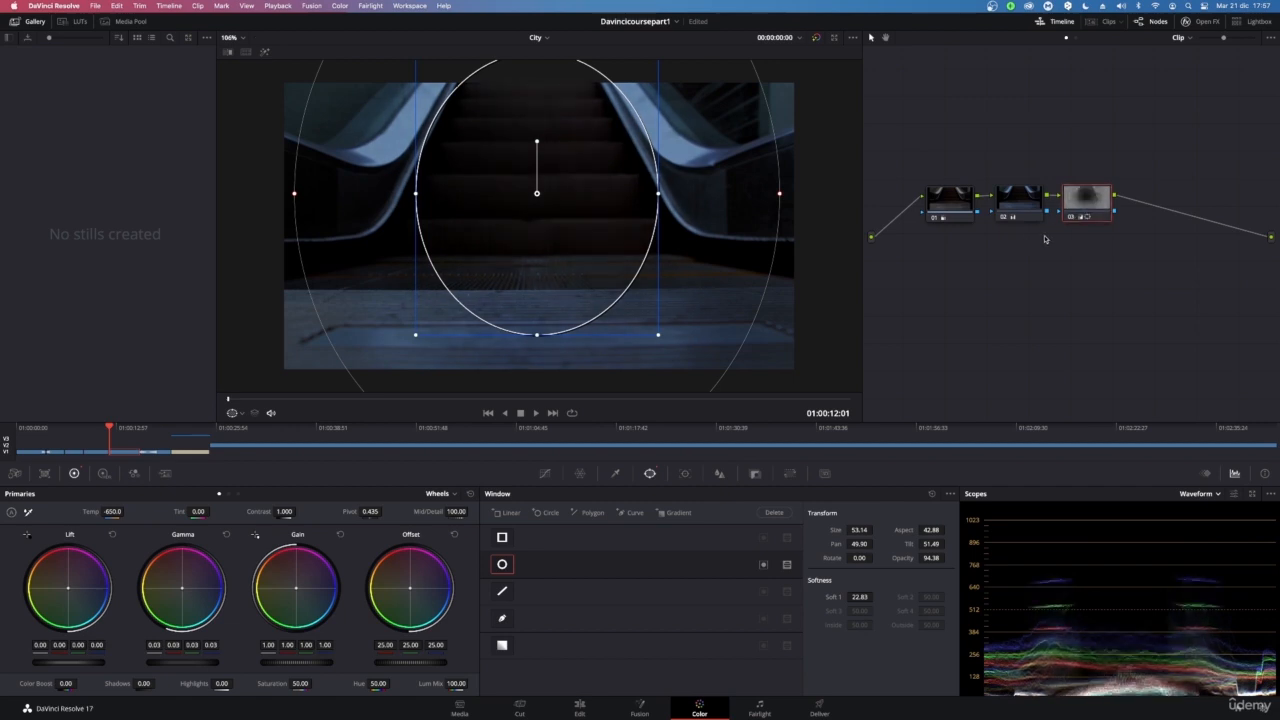
Lower node 01's master Lift to -0.04 and raise node 03's master Gamma to 0.07
click(965, 208)
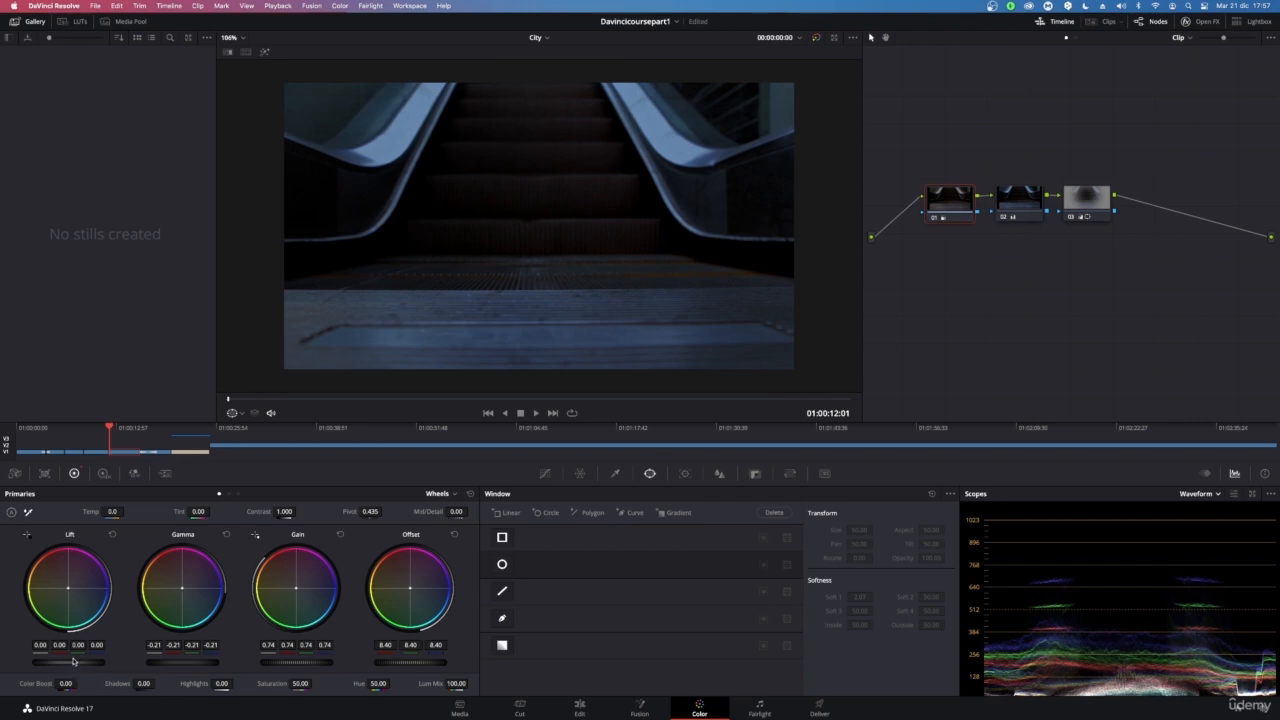
drag(68, 661, 62, 661)
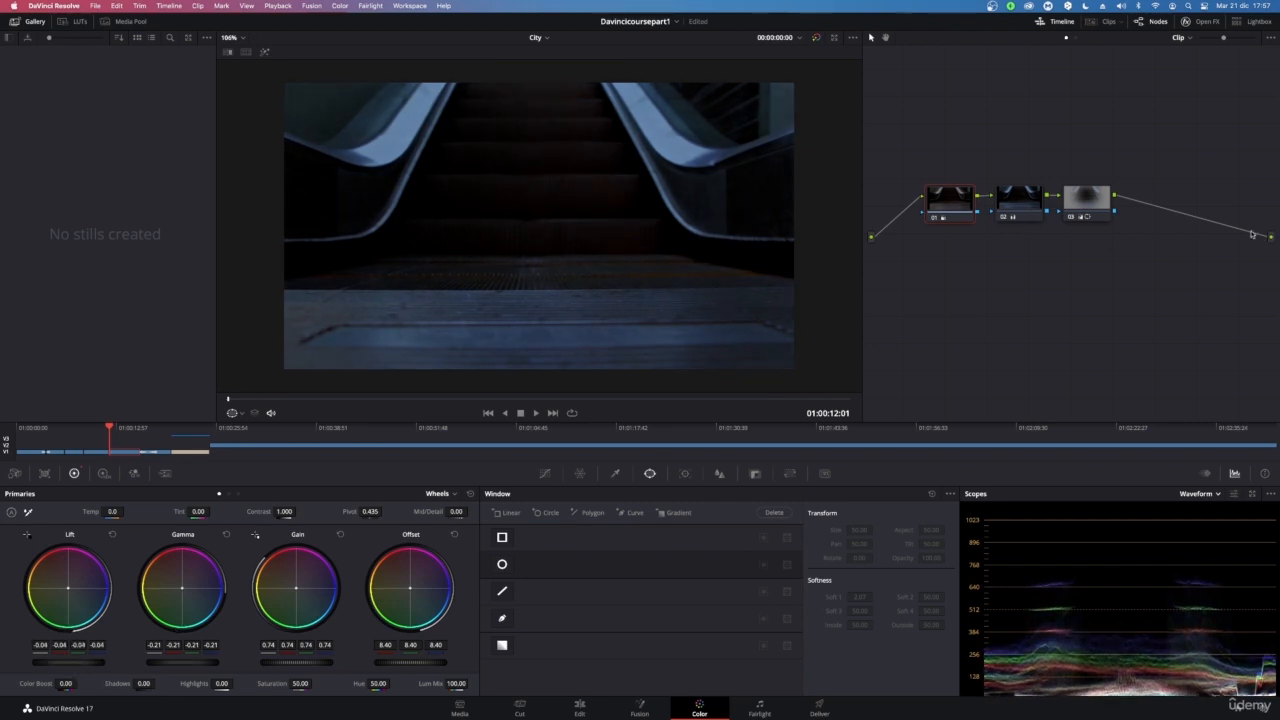
click(1095, 208)
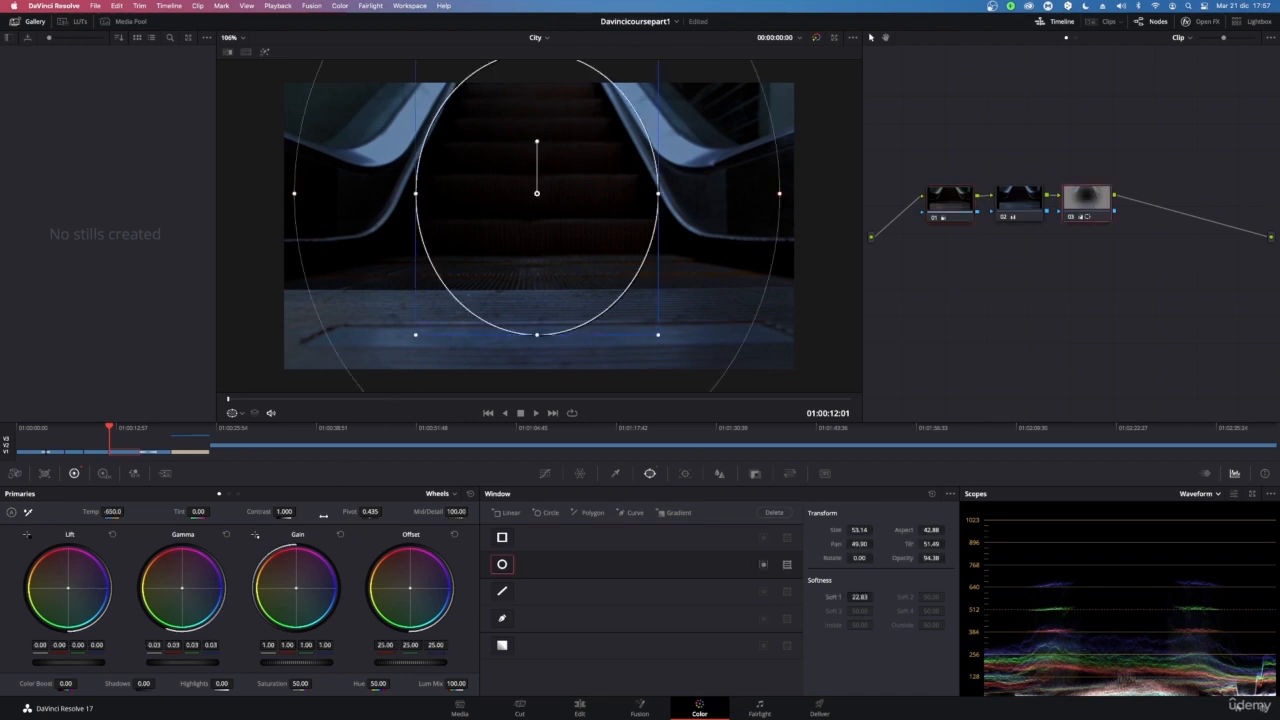
drag(184, 661, 195, 661)
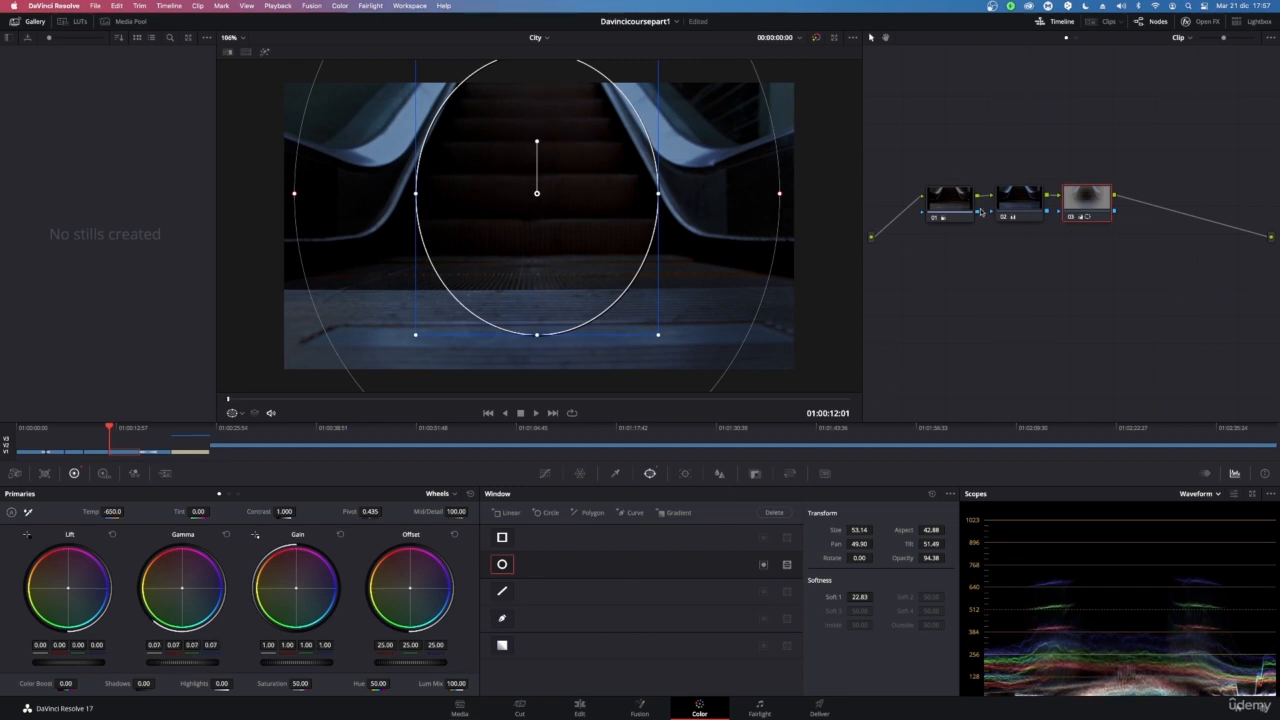
Nudge node 02's Tint slightly and step through nodes 01, 02 and 03
click(1009, 205)
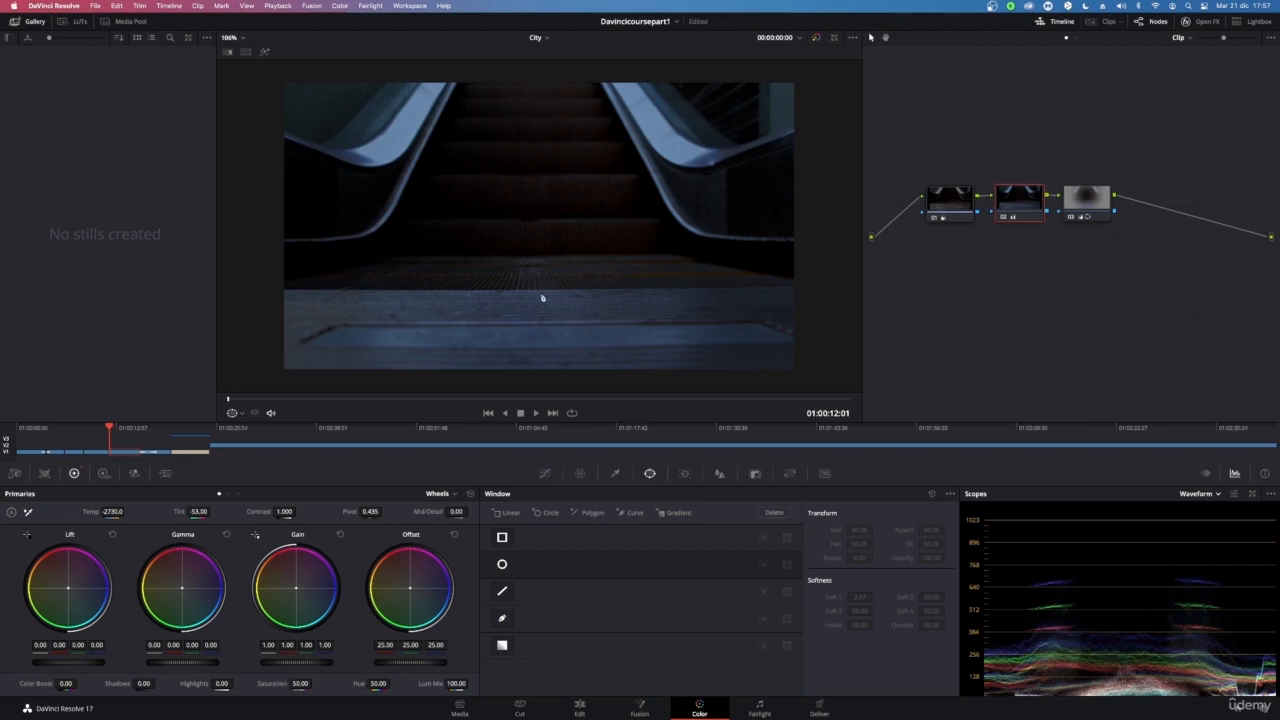
drag(197, 512, 212, 511)
click(951, 210)
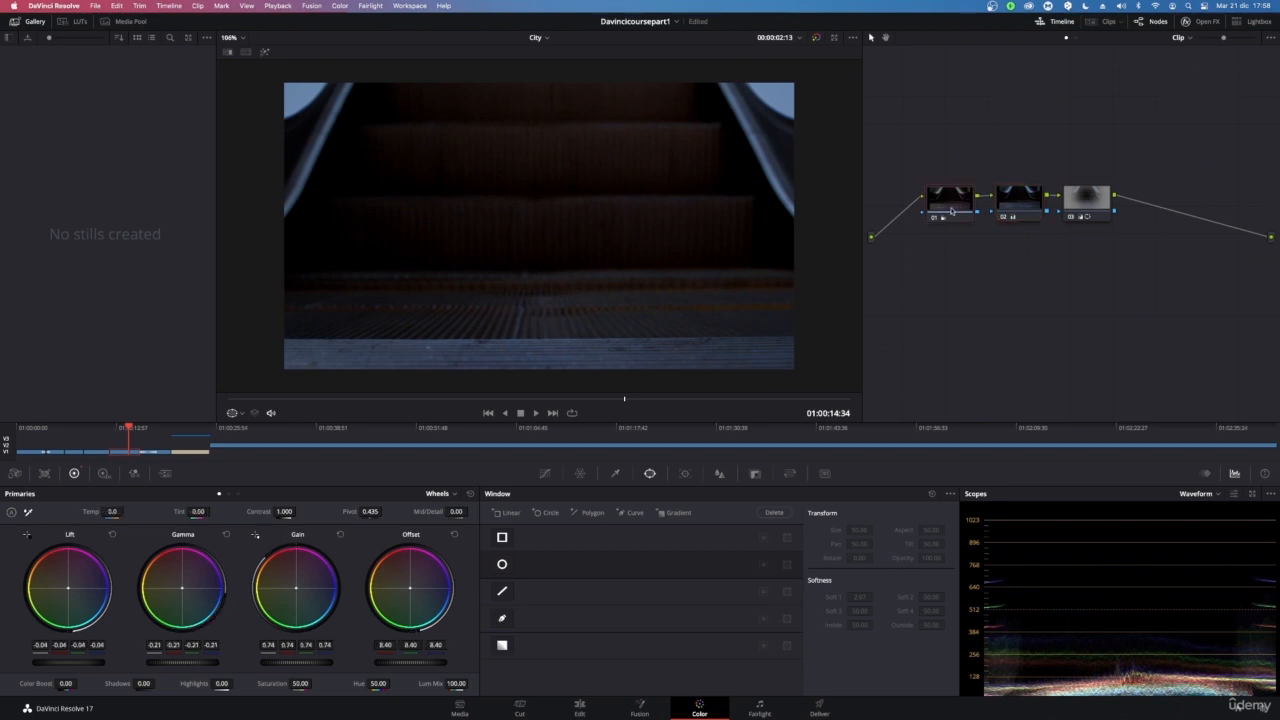
click(1032, 204)
click(1087, 199)
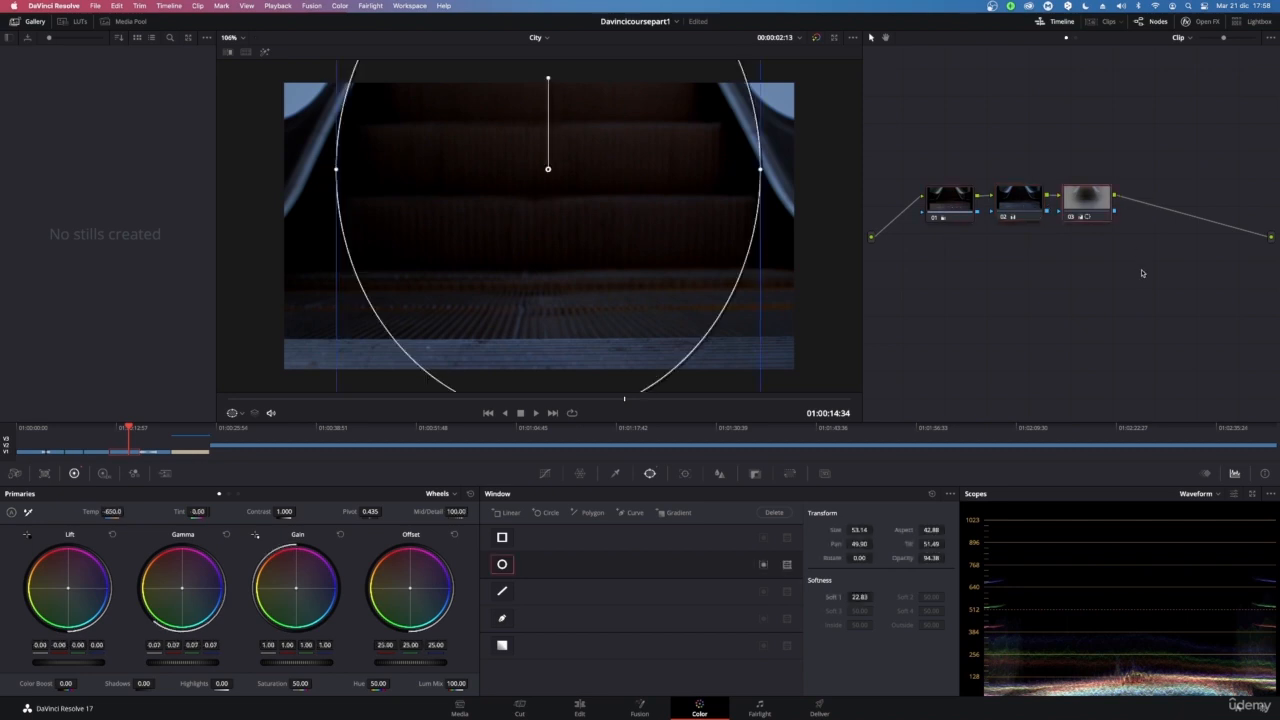
Add a fourth serial node after node 03
key(alt+s)
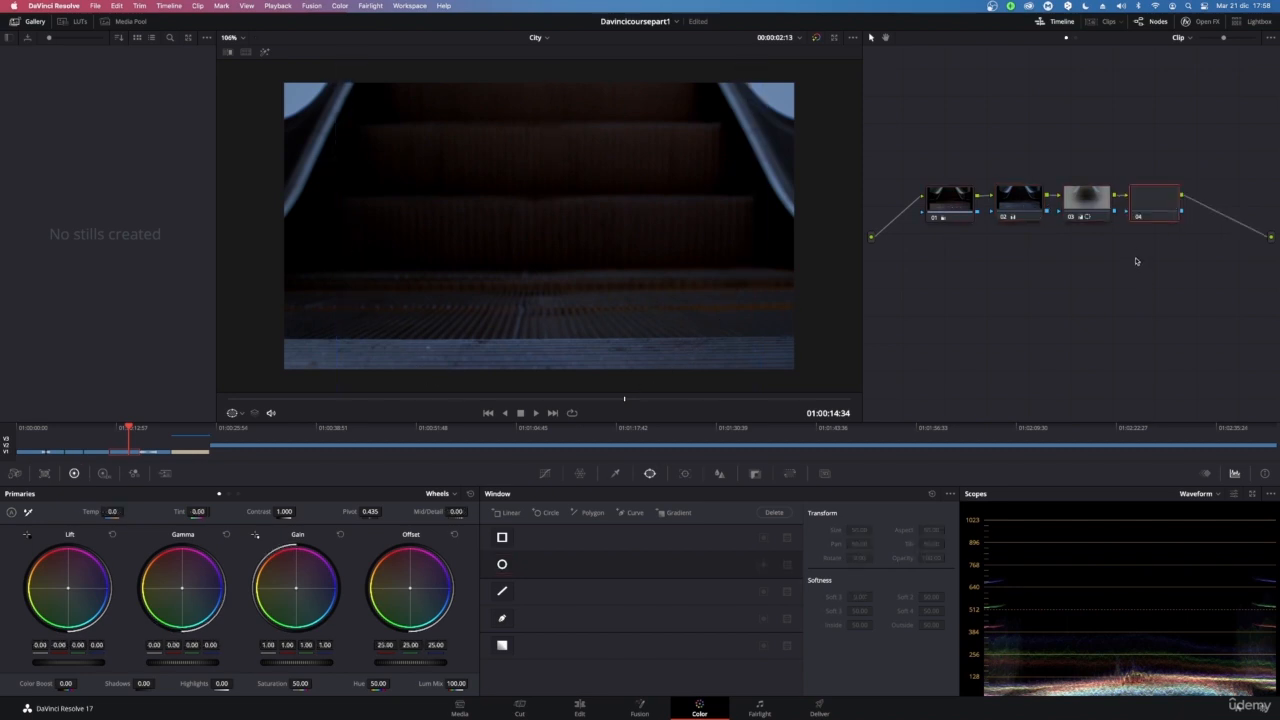
scroll(605, 246, up, 2)
scroll(604, 248, down, 4)
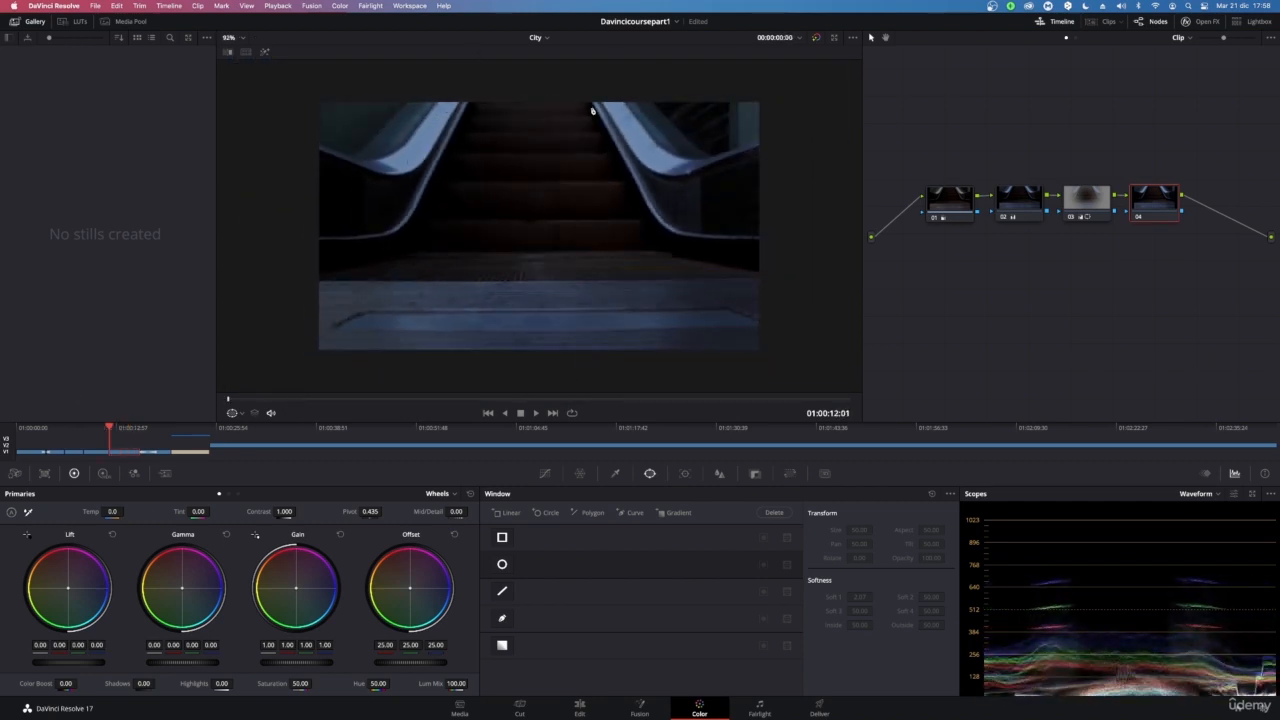
Examine the image in the Parade, Vectorscope, Histogram and Waveform scopes, and briefly play the clip
click(1208, 497)
click(1211, 511)
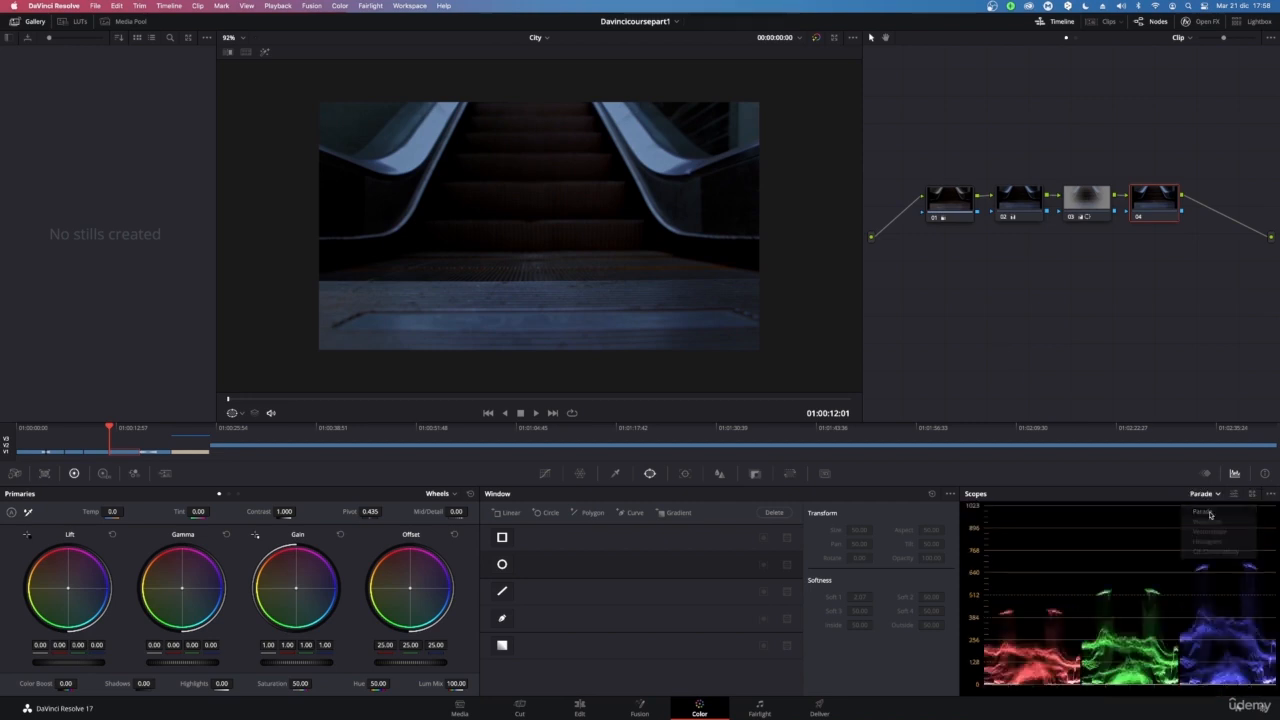
click(1212, 494)
click(1218, 531)
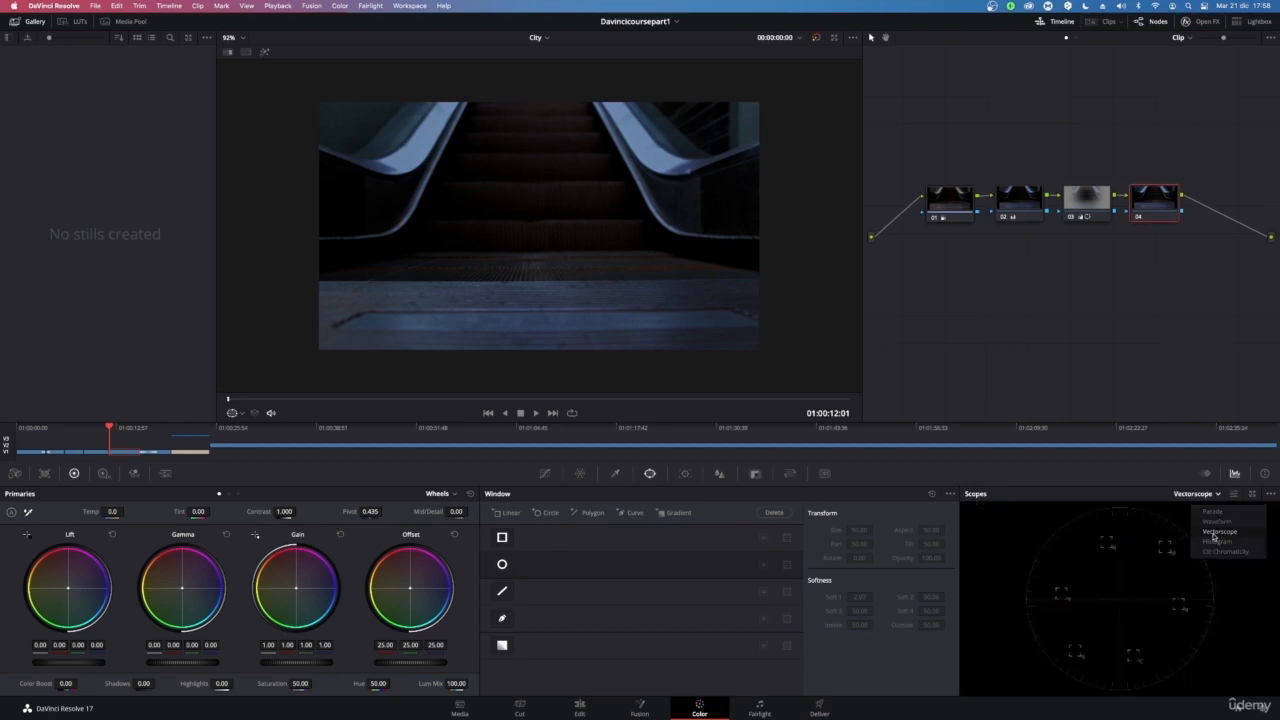
click(1216, 494)
click(1205, 522)
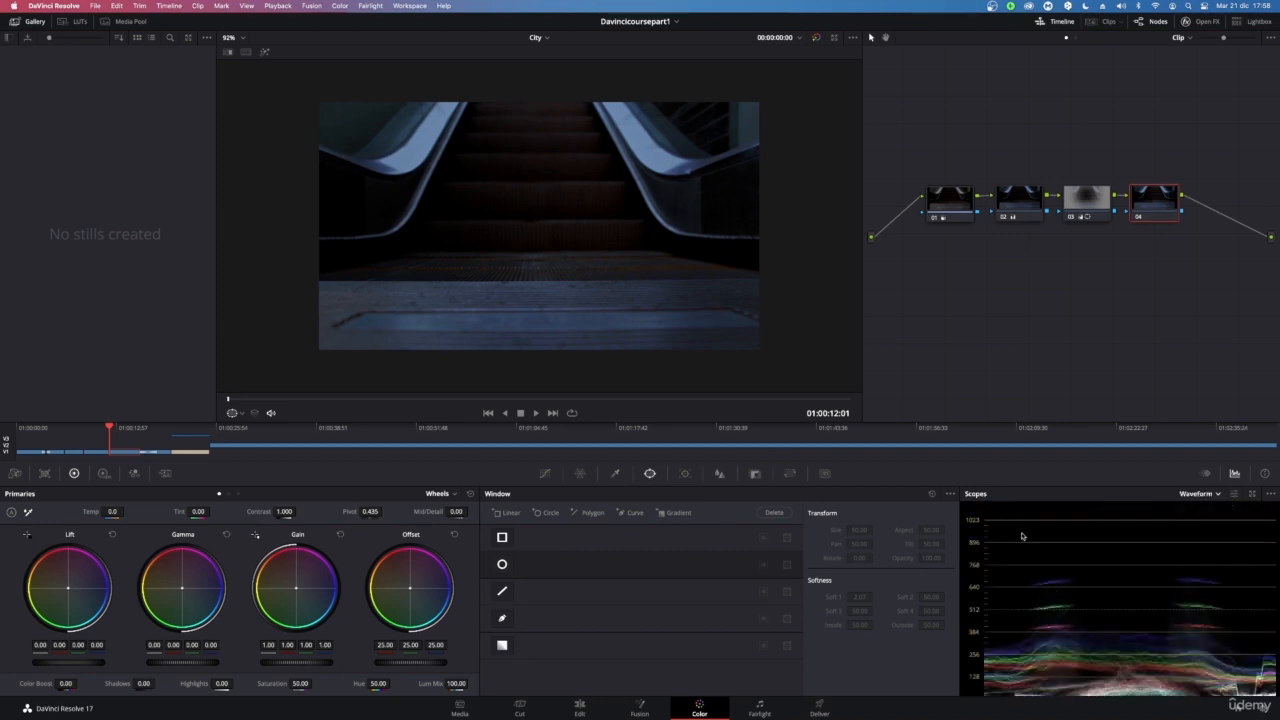
click(1218, 494)
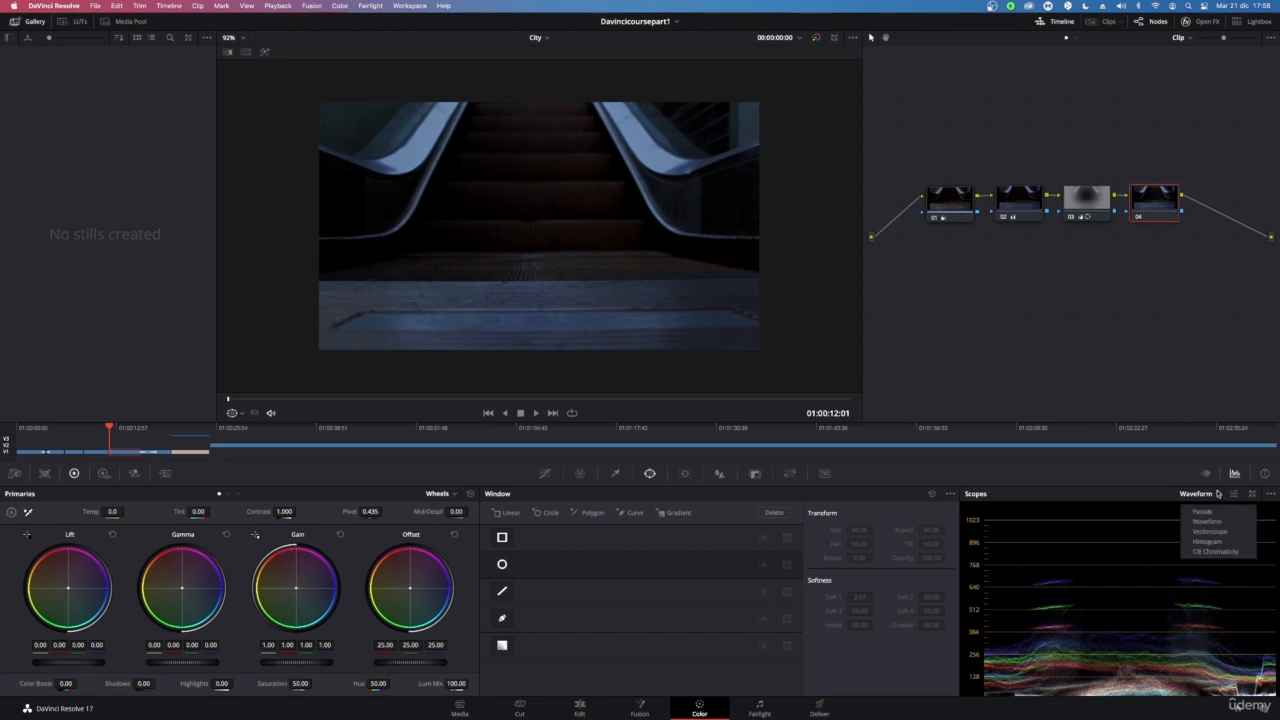
click(1229, 547)
click(1204, 493)
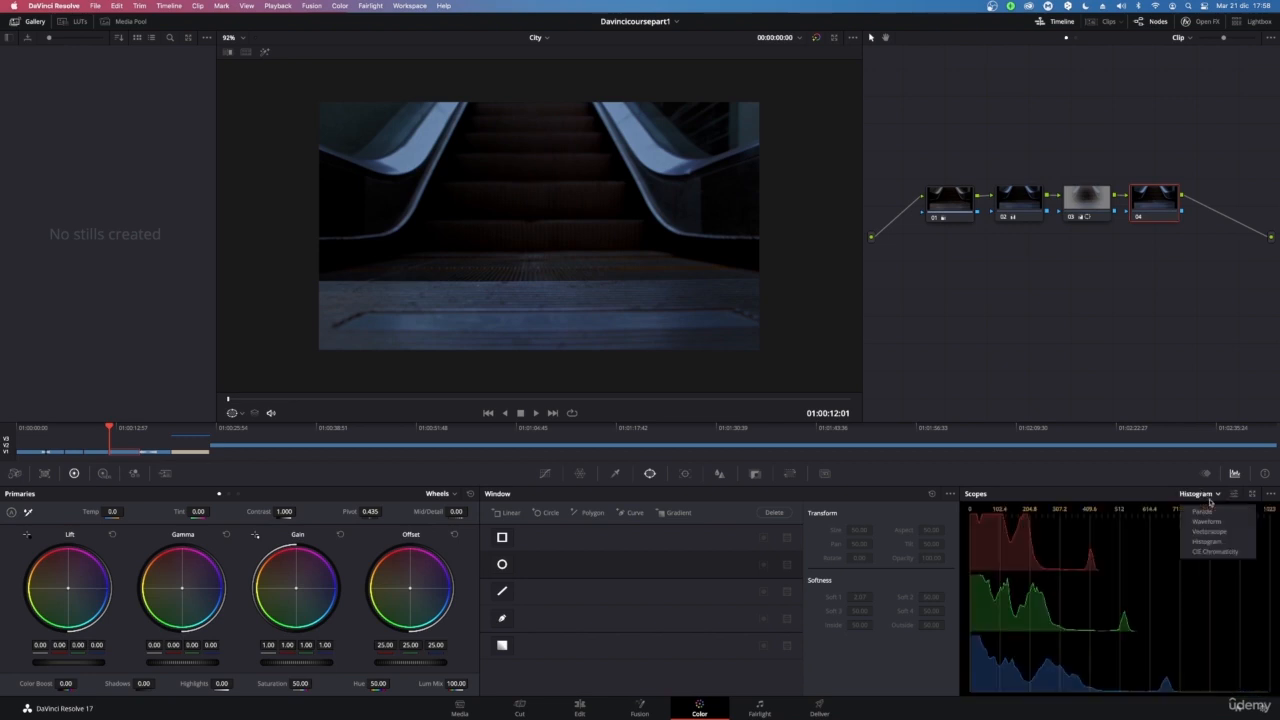
click(1219, 523)
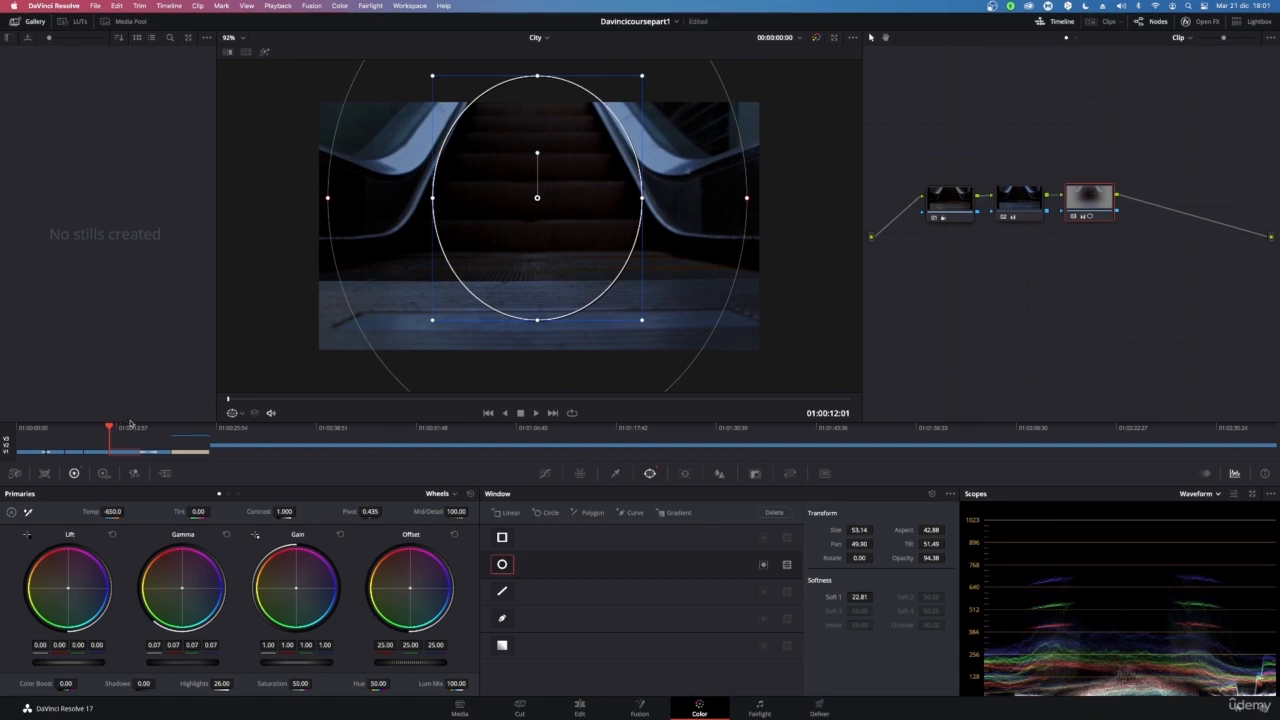
key(space)
key(space)
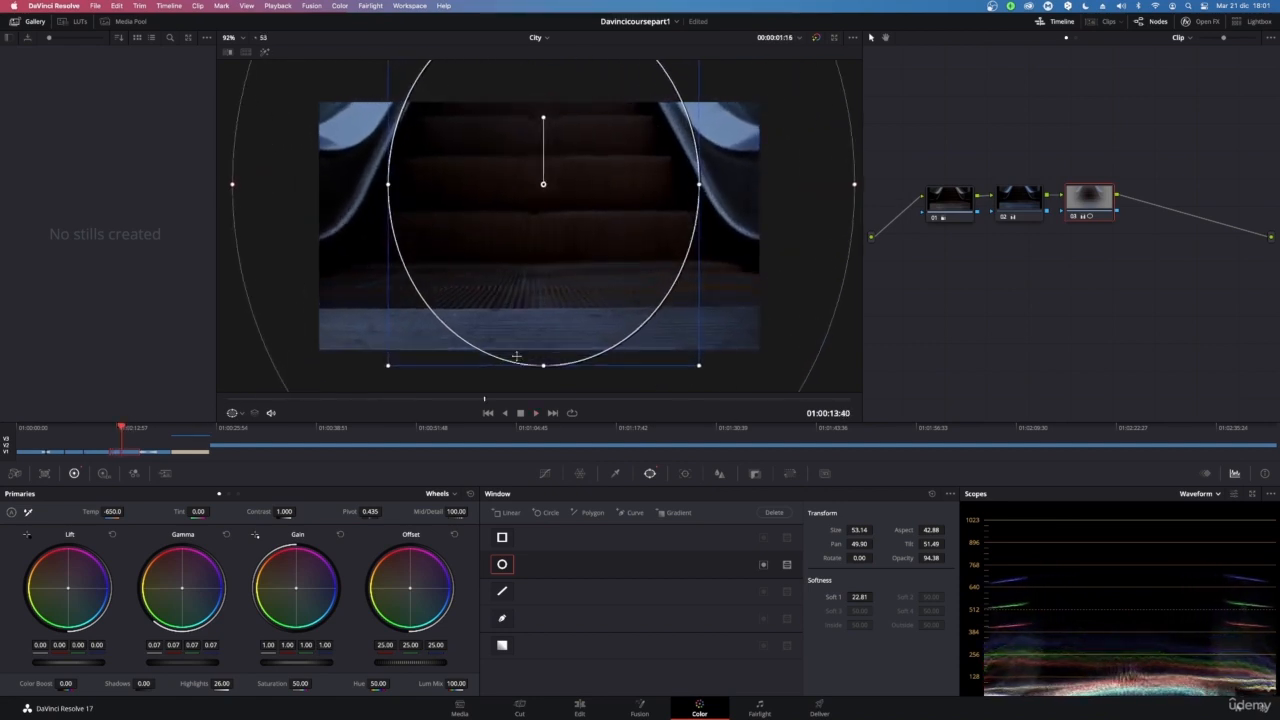
Add a serial node after node 03 and raise its Highlights to 89.50
drag(491, 400, 300, 402)
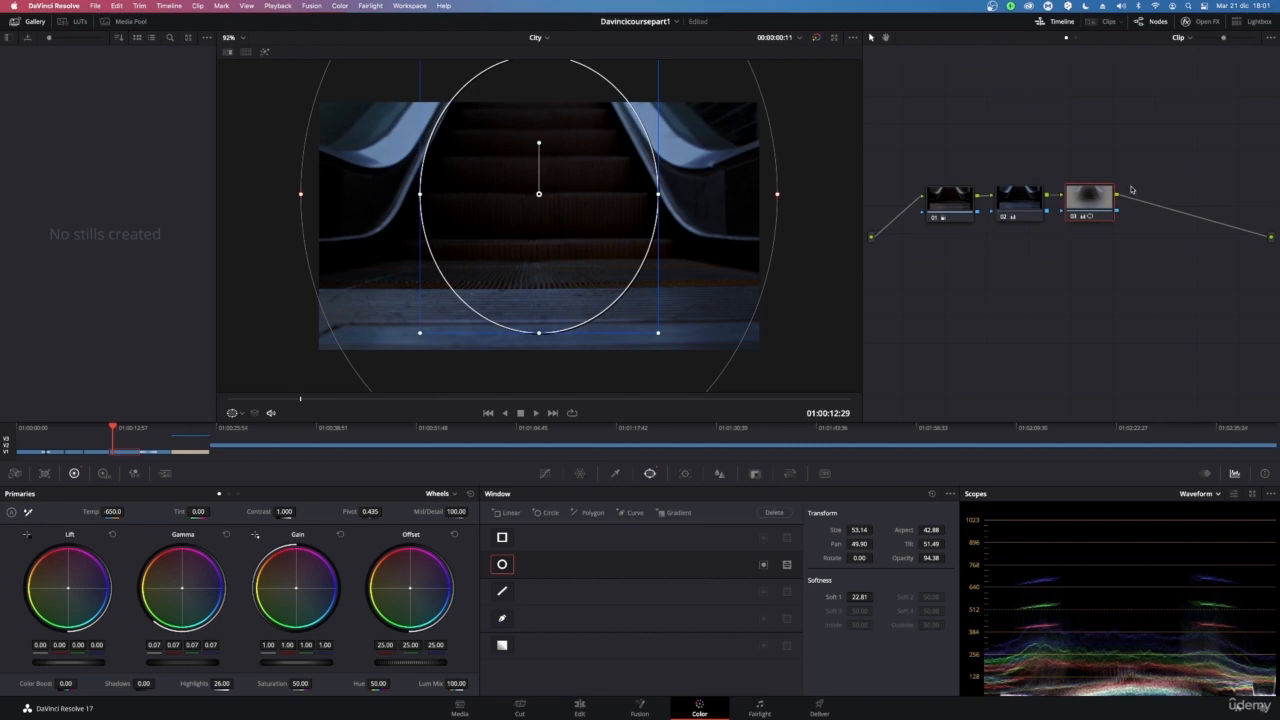
key(alt+s)
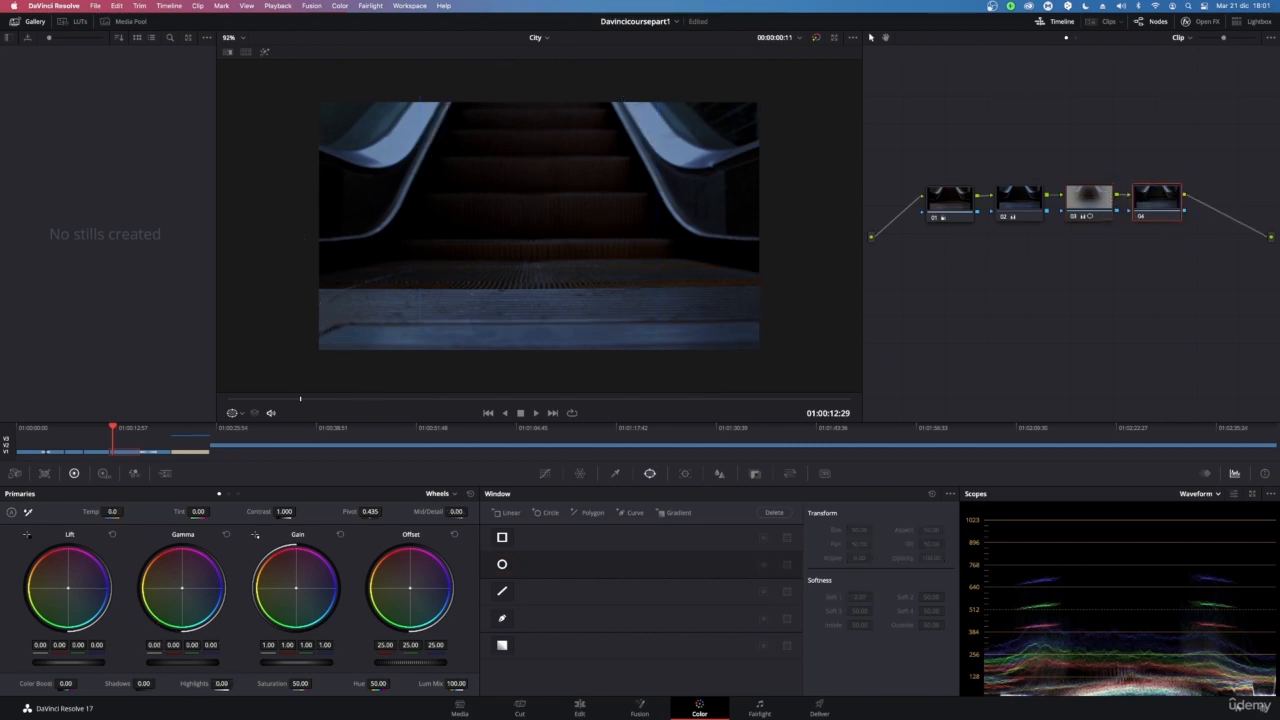
mouse_move(224, 684)
mouse_down()
mouse_move(145, 684)
mouse_move(320, 684)
mouse_move(200, 684)
mouse_up()
drag(237, 684, 236, 684)
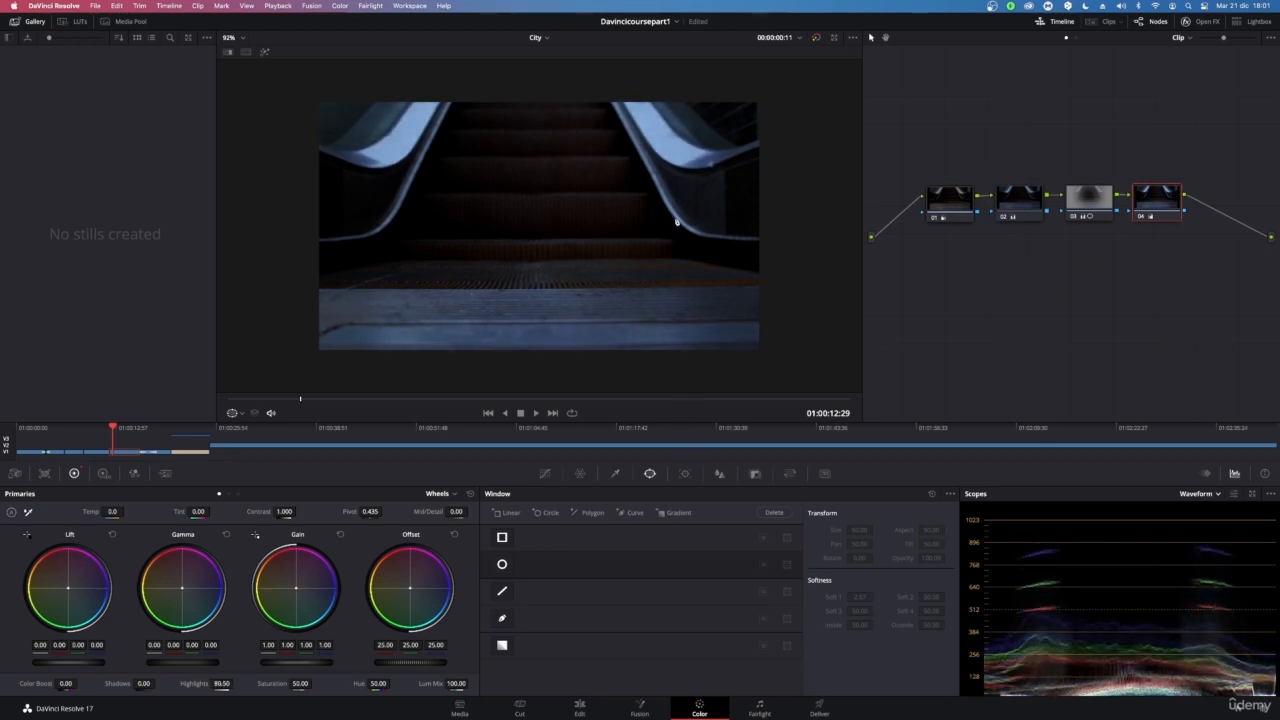
Draw a curve power window around the left escalator handrail on the new node
scroll(682, 222, down, 2)
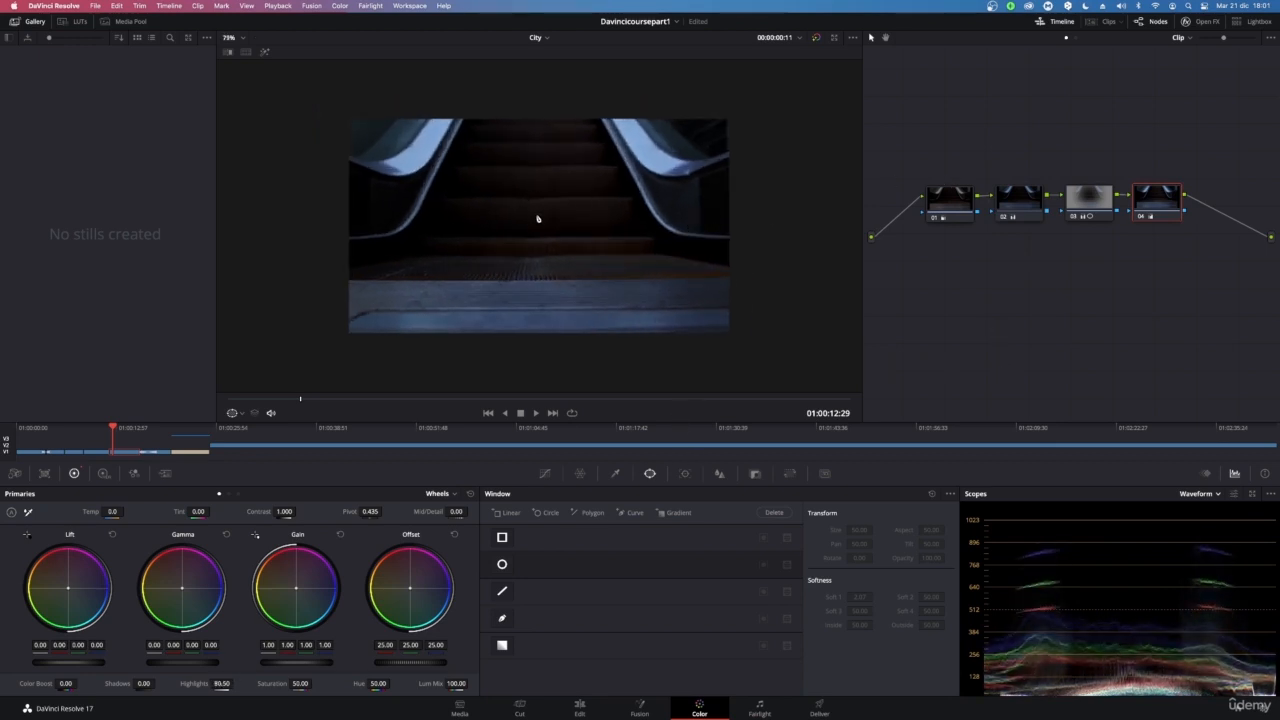
drag(300, 400, 228, 400)
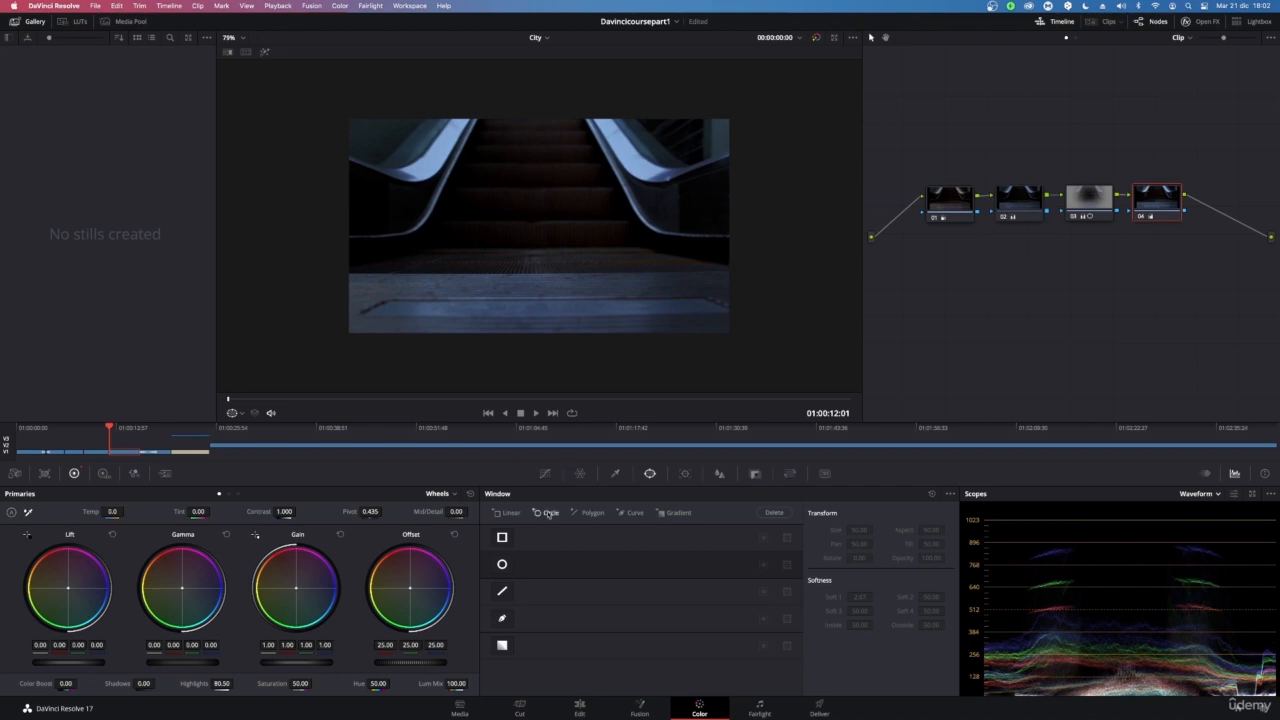
click(502, 618)
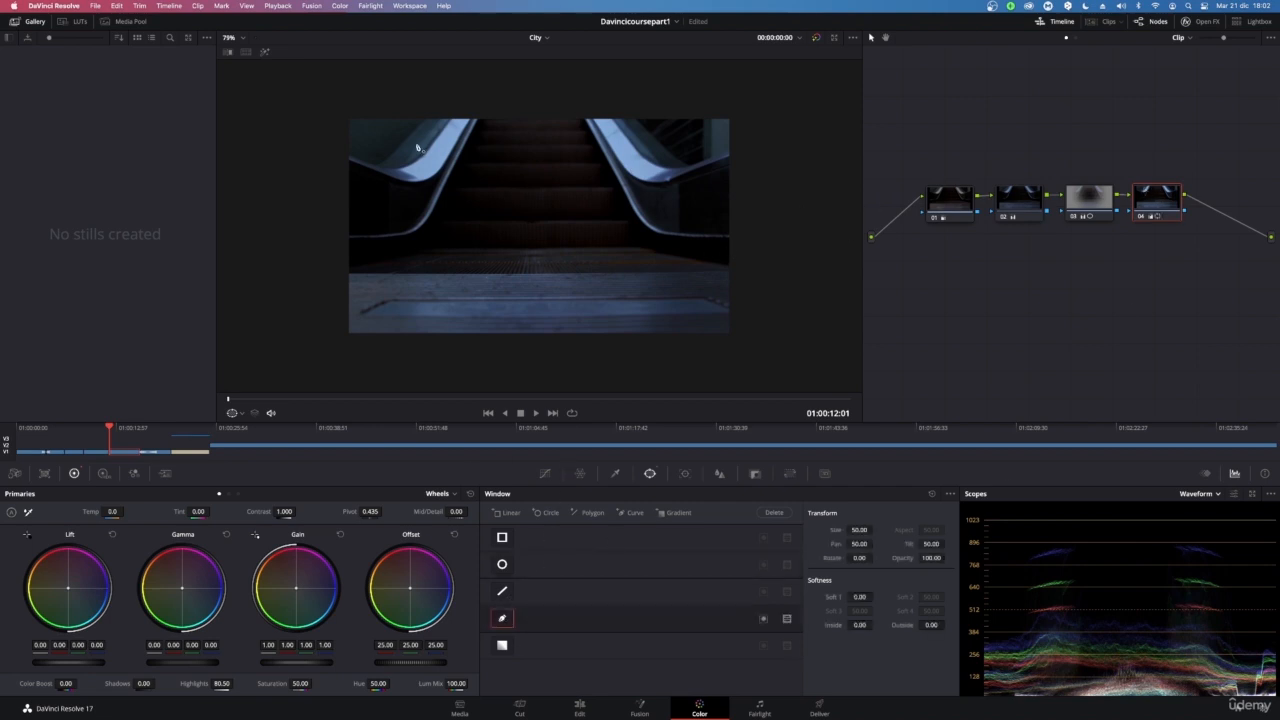
click(472, 121)
click(430, 183)
click(347, 163)
click(342, 102)
click(479, 91)
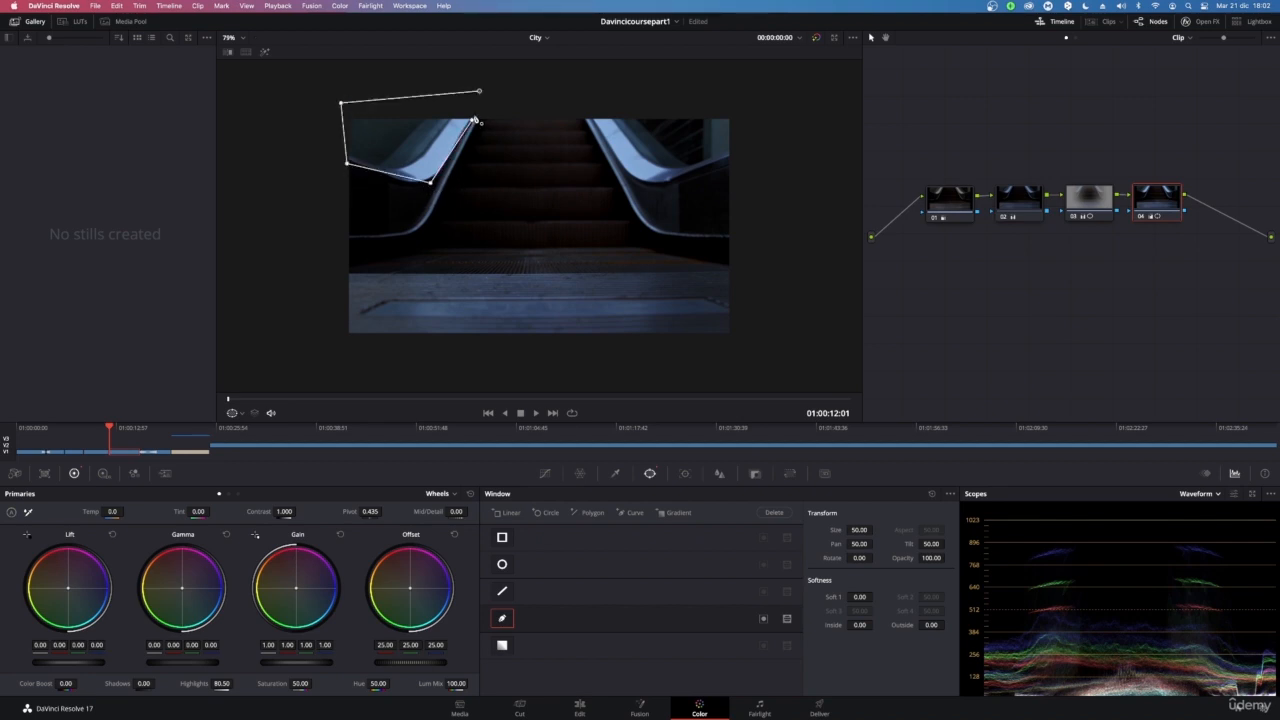
click(505, 113)
click(473, 121)
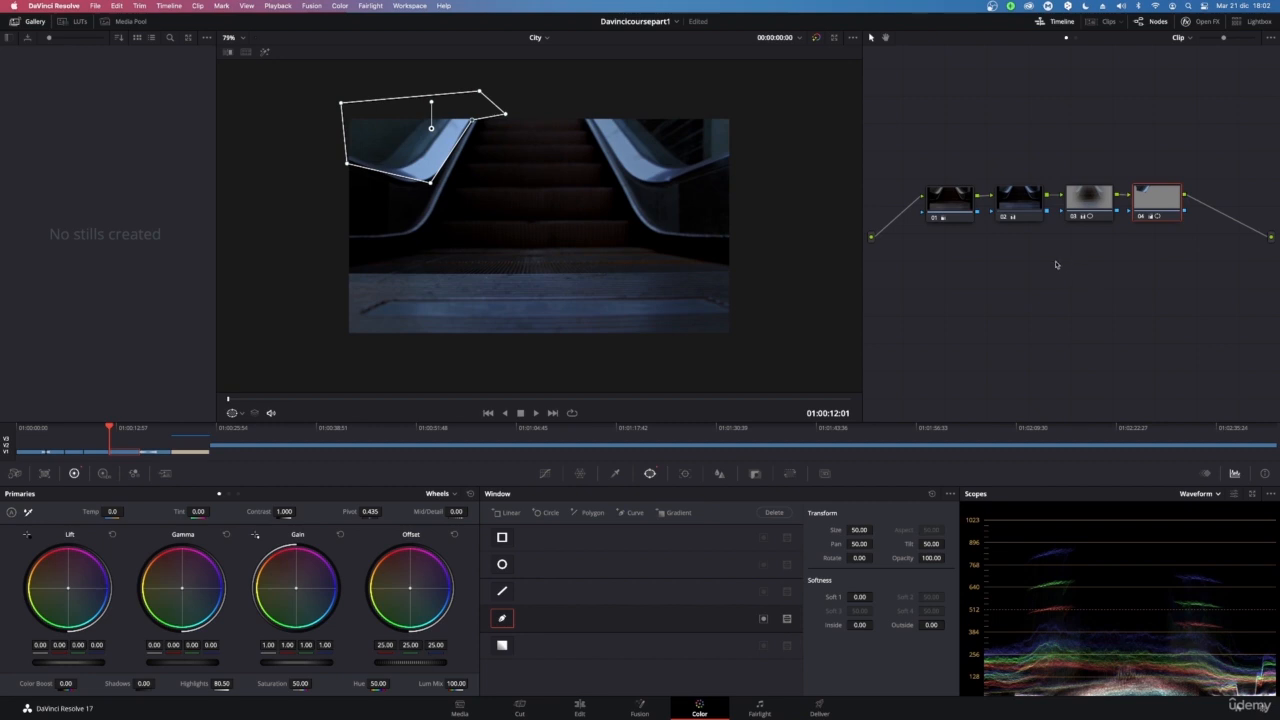
key(alt+s)
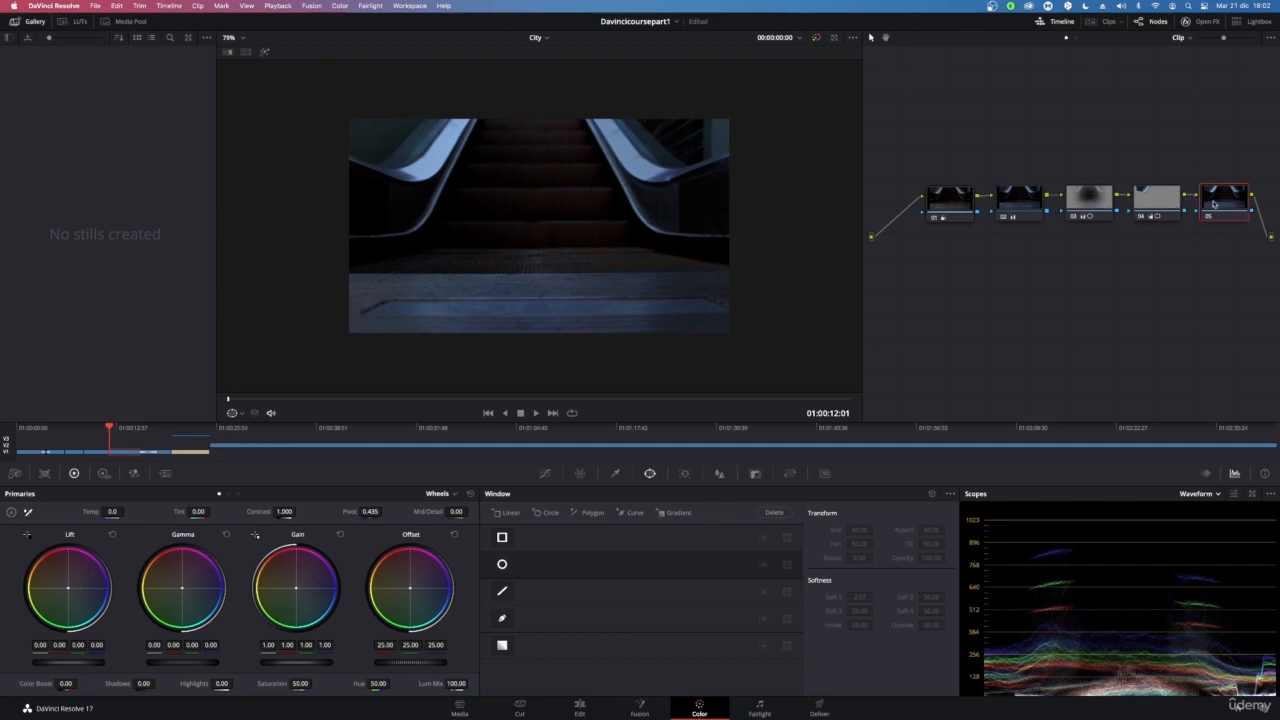
key(Delete)
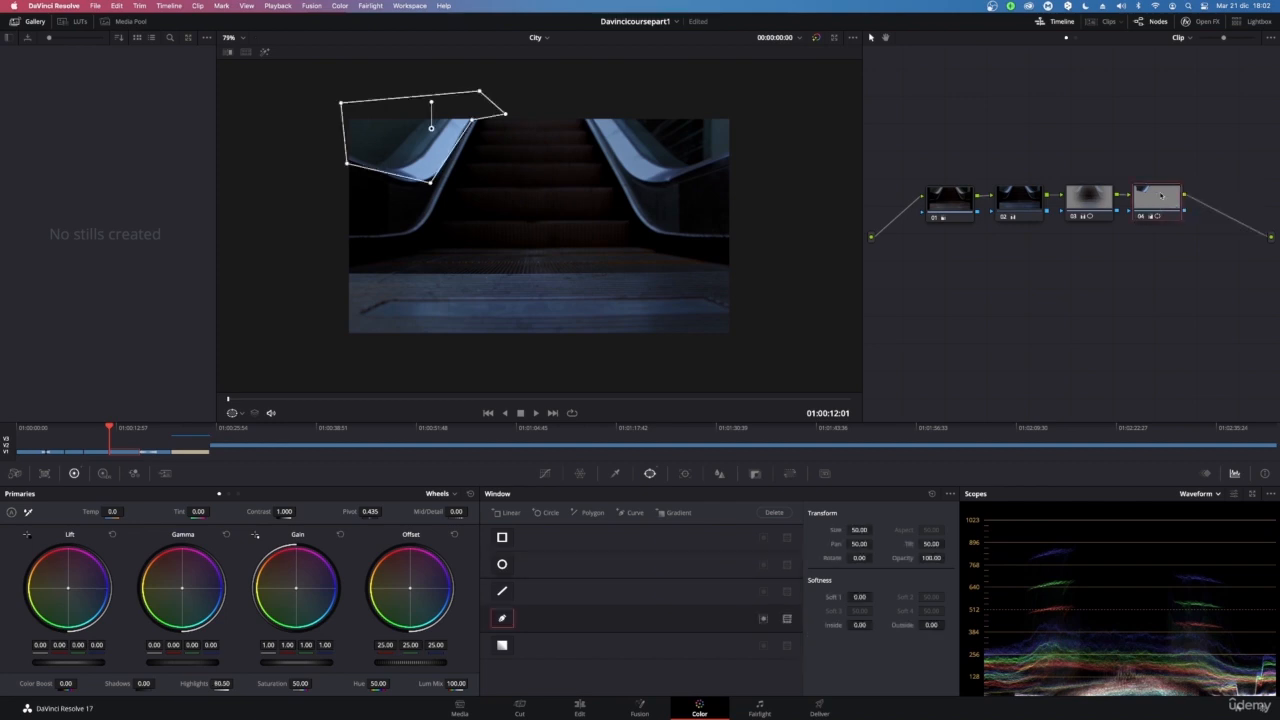
key(alt+d)
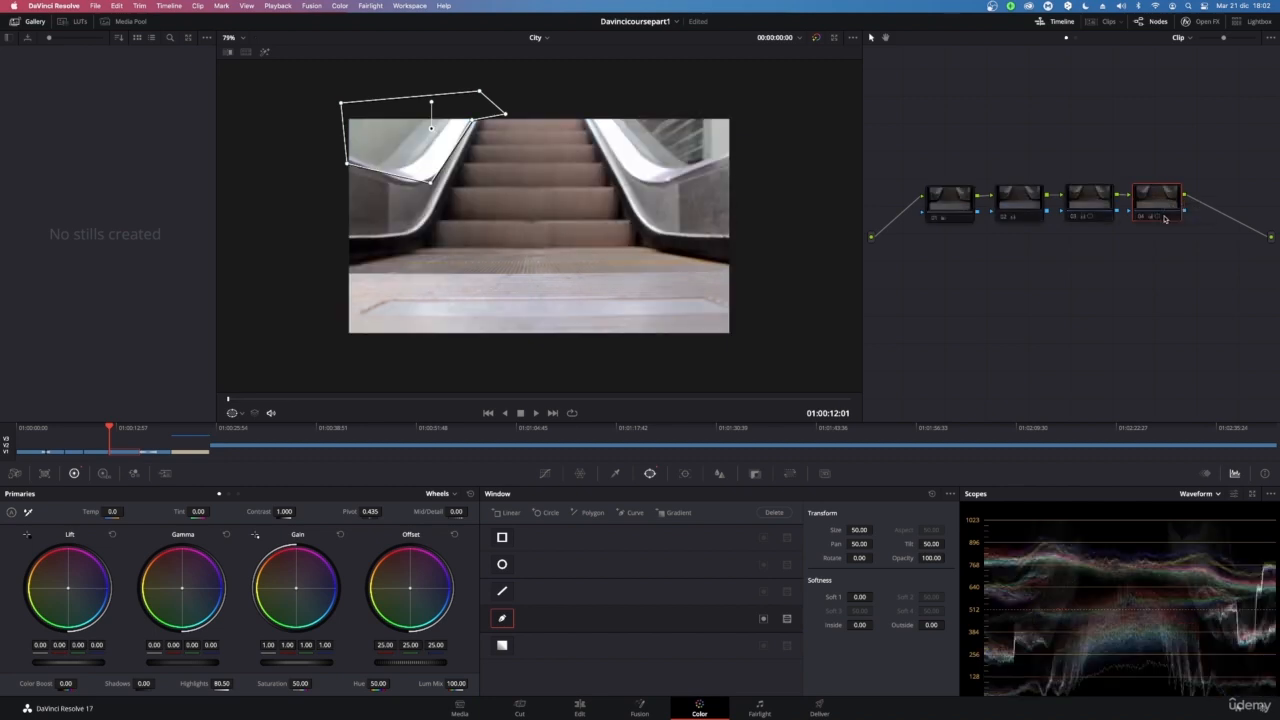
key(alt+d)
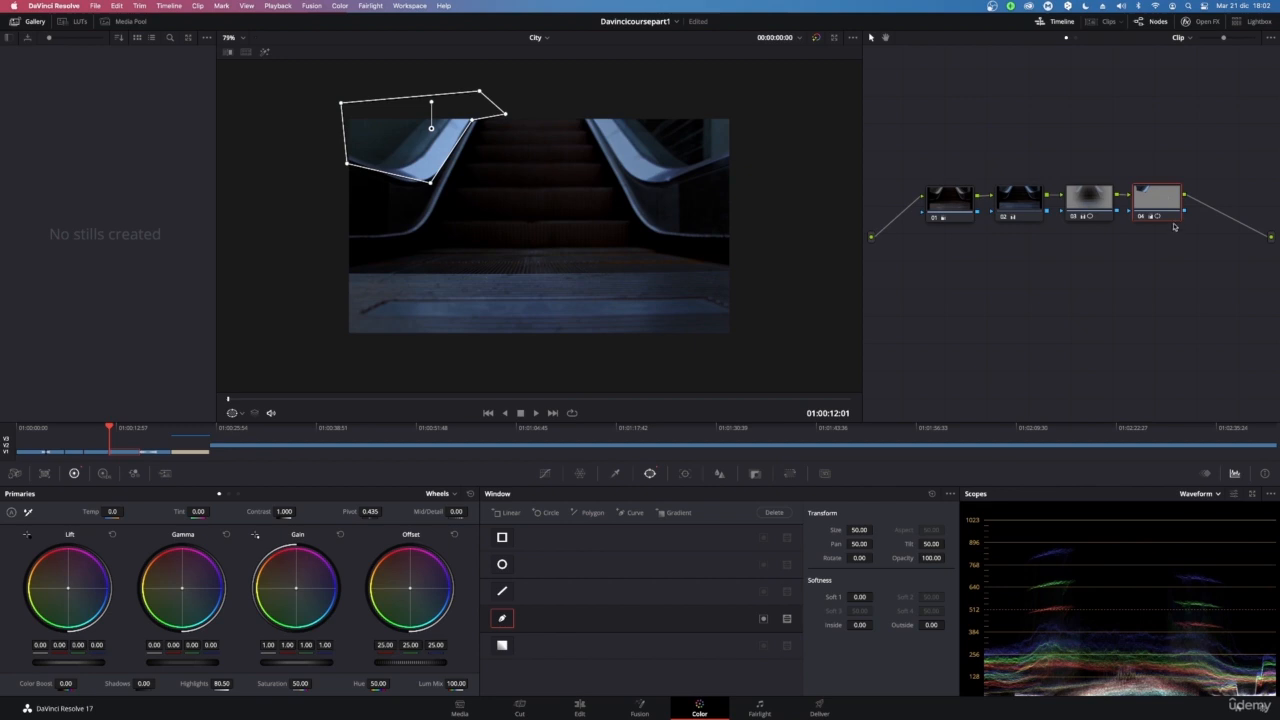
drag(1169, 221, 1172, 228)
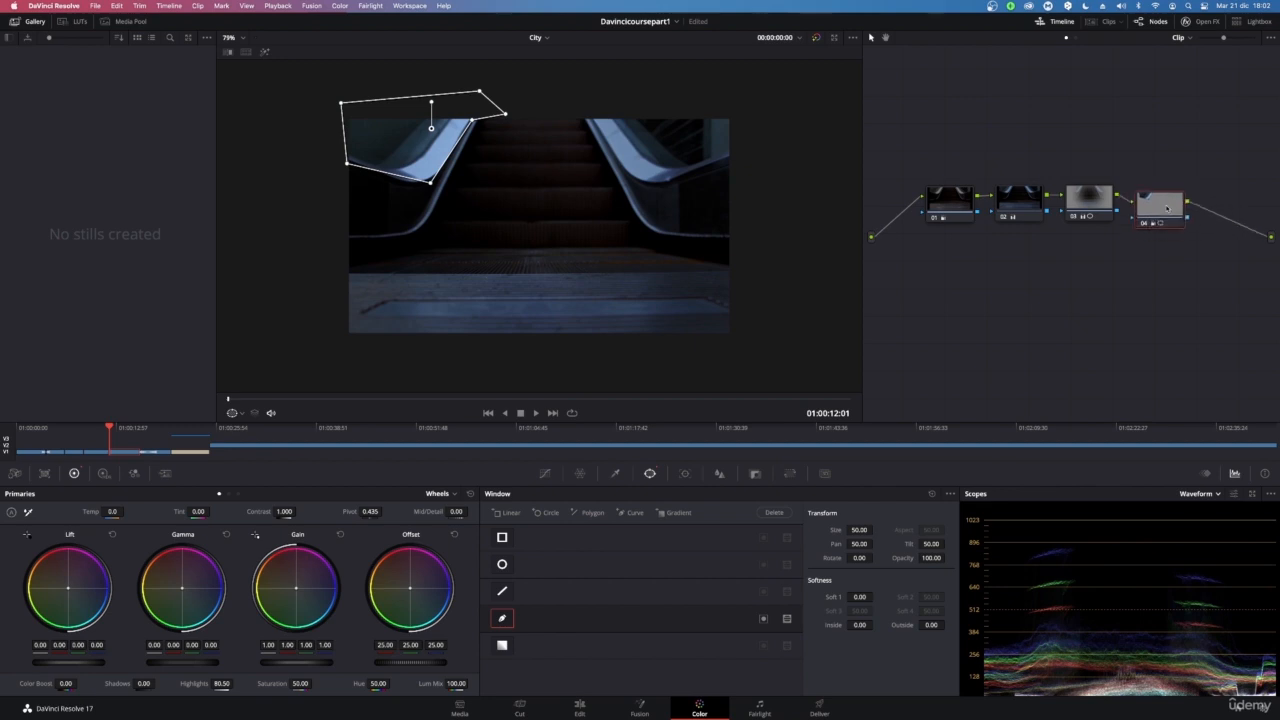
key(ctrl+z)
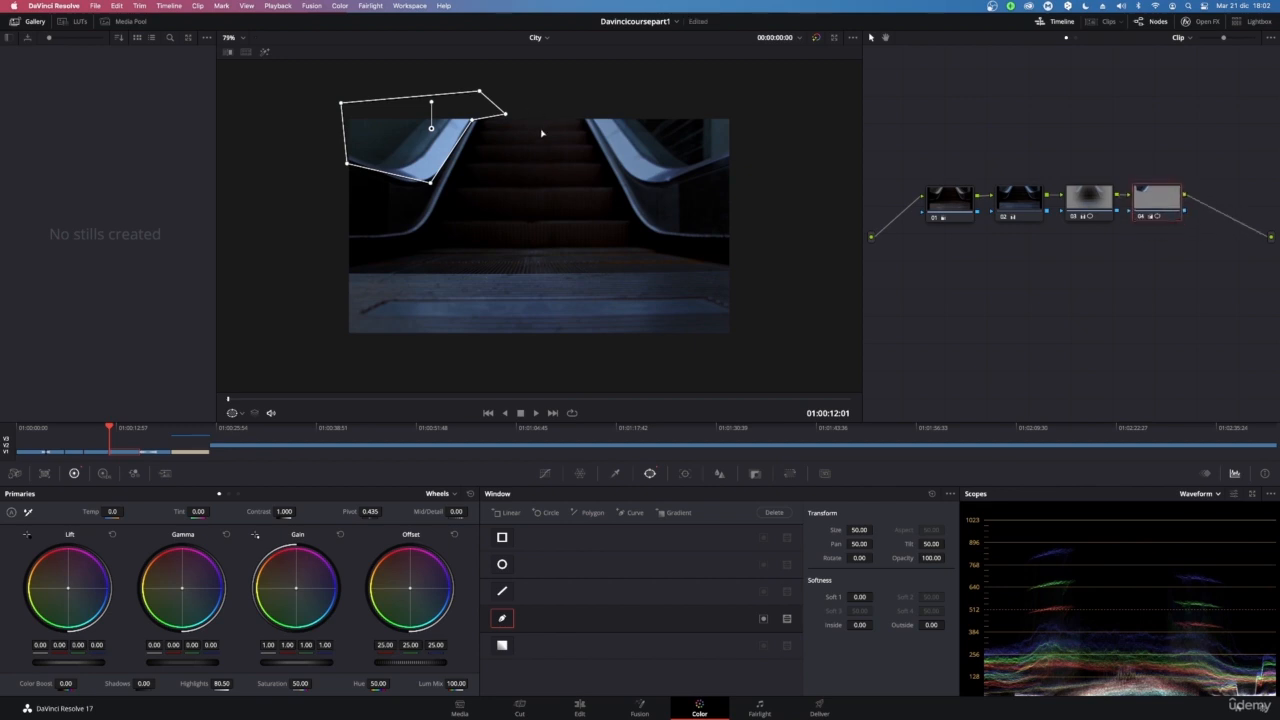
Add a fifth node, then delete it together with node 04 and its curve window
key(alt+s)
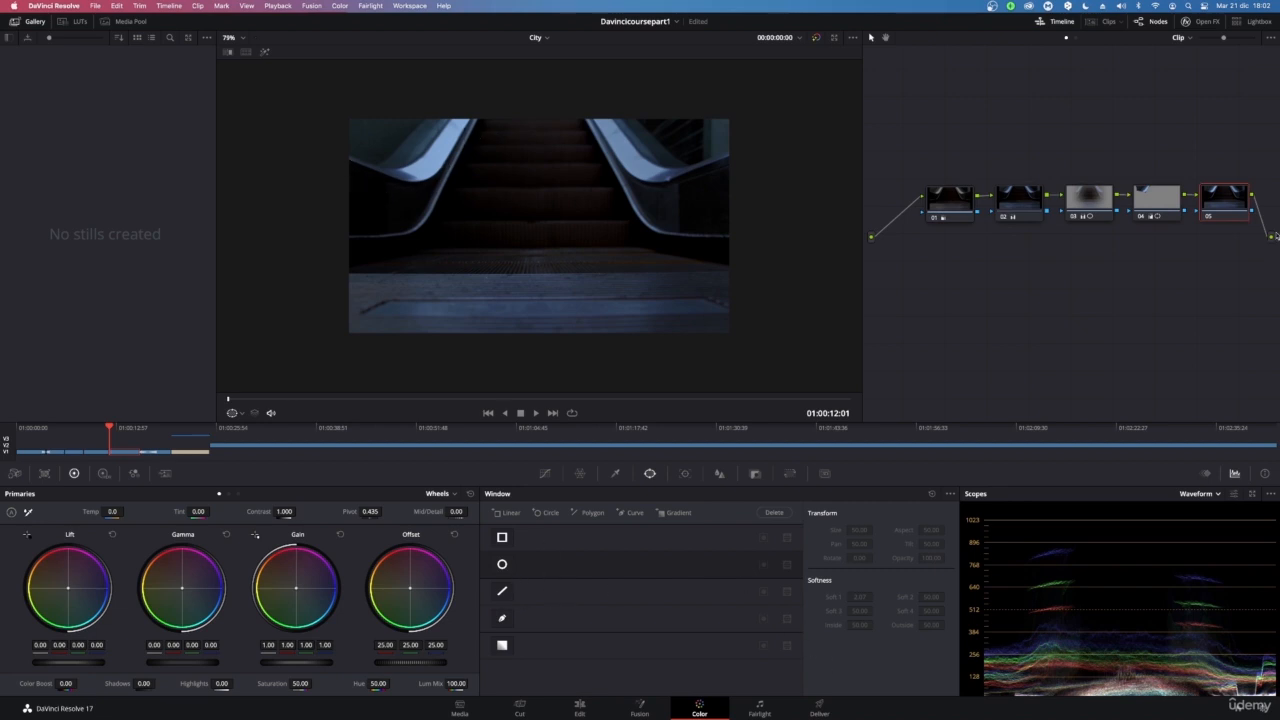
key(Delete)
key(Delete)
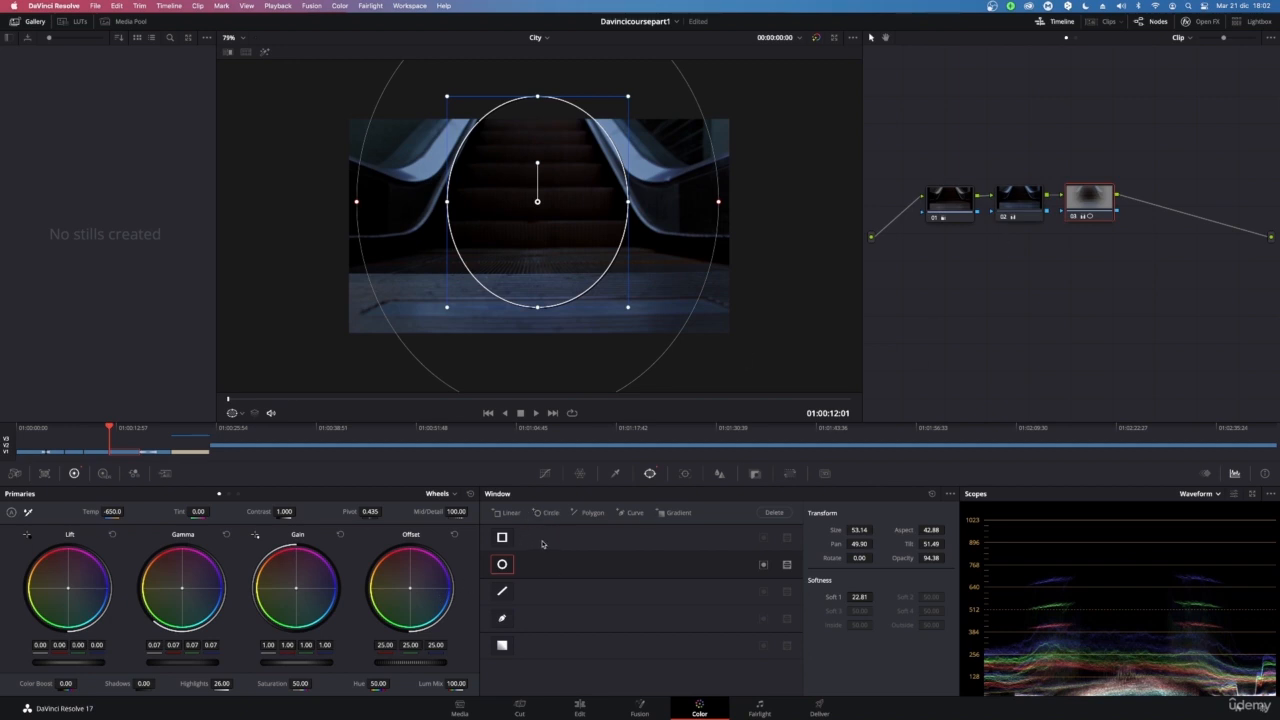
Add a new serial node 04 and draw a curve window framing the area above the escalator handrails
key(alt+s)
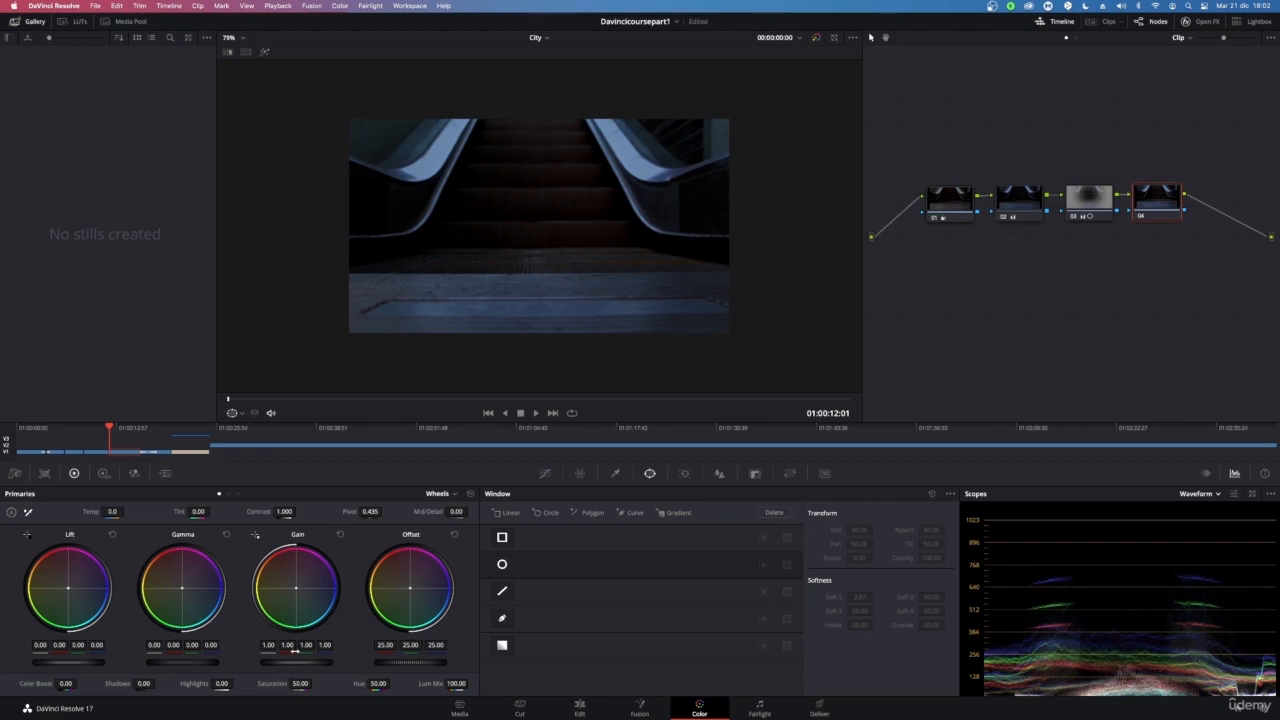
click(502, 618)
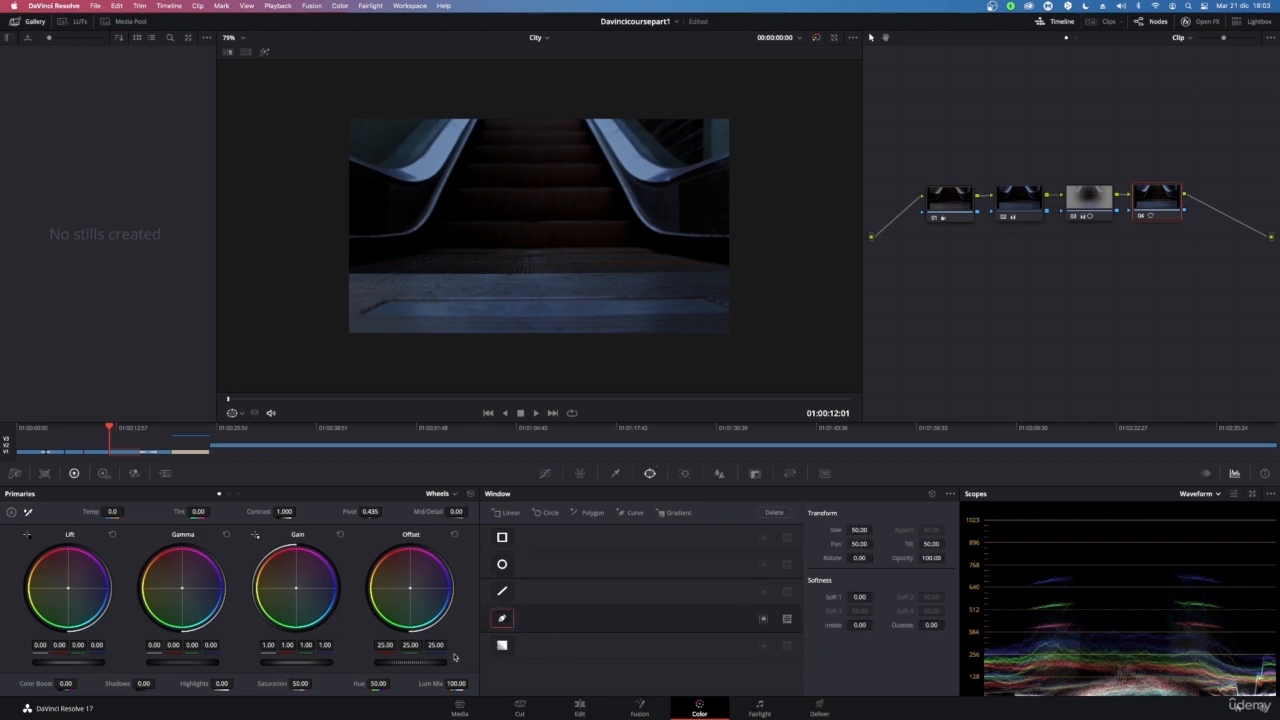
click(325, 169)
click(428, 189)
click(499, 104)
click(581, 100)
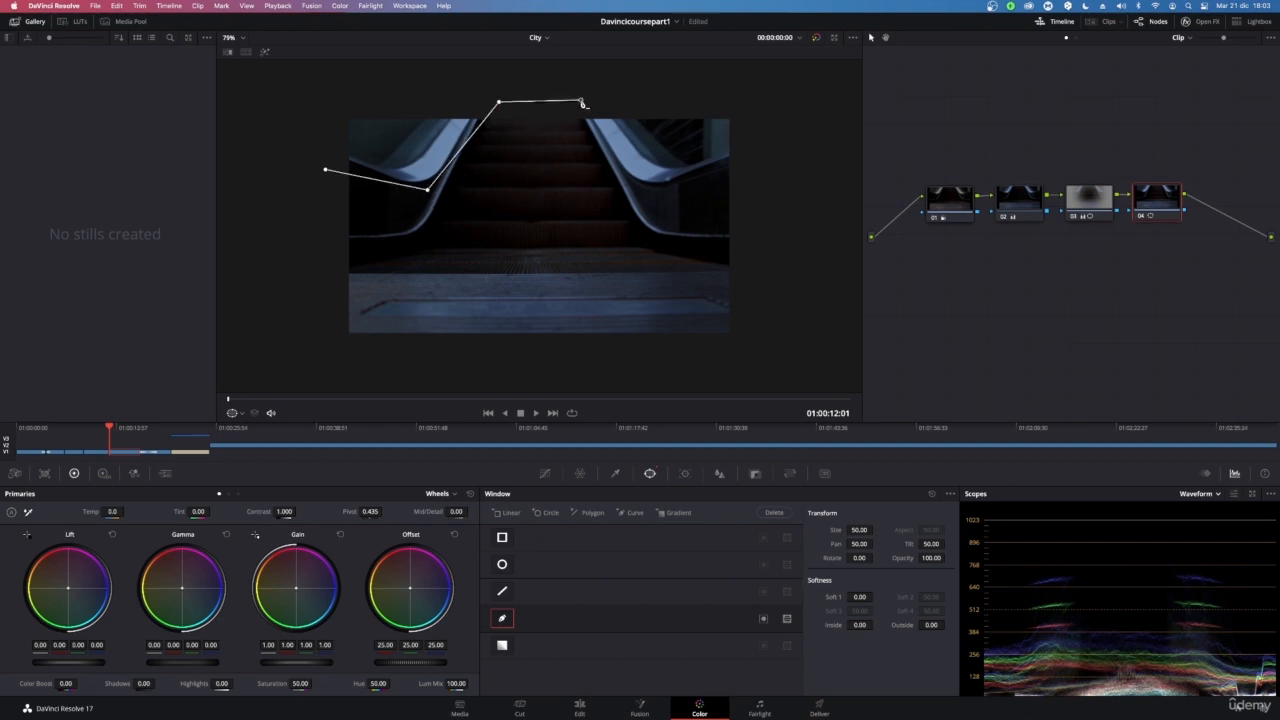
click(606, 157)
click(668, 202)
click(769, 166)
click(768, 84)
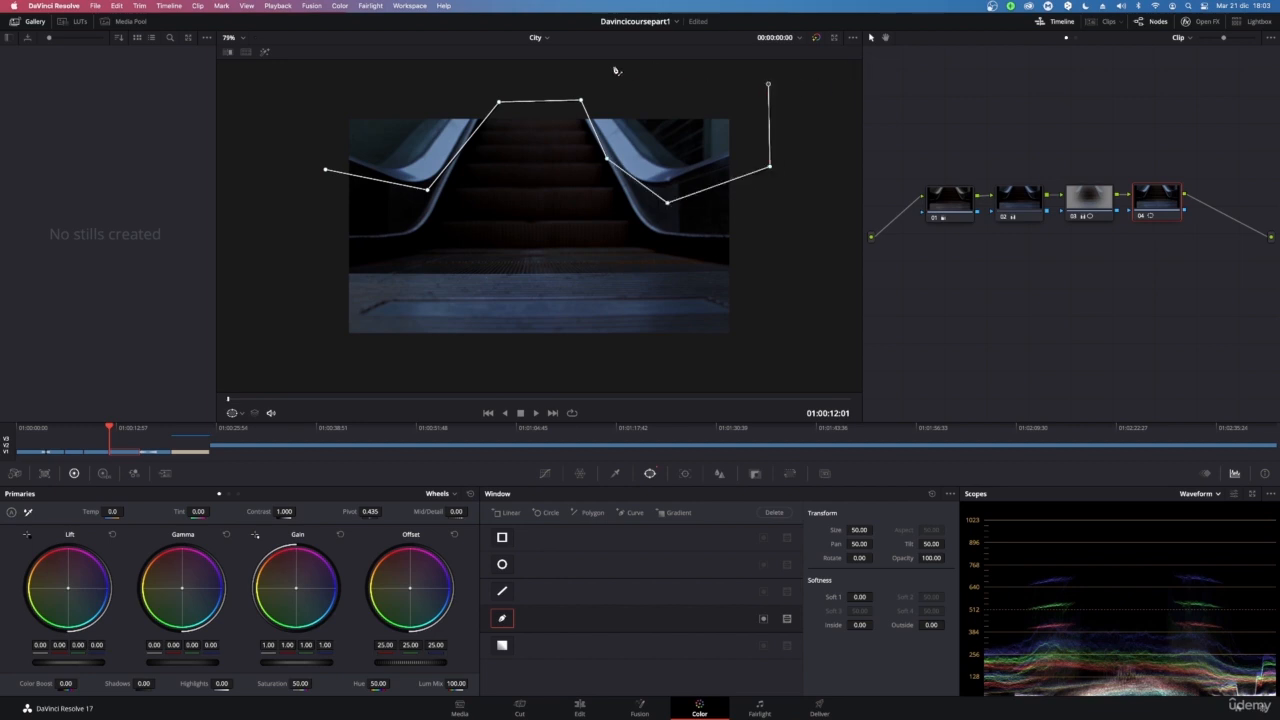
click(433, 72)
click(298, 81)
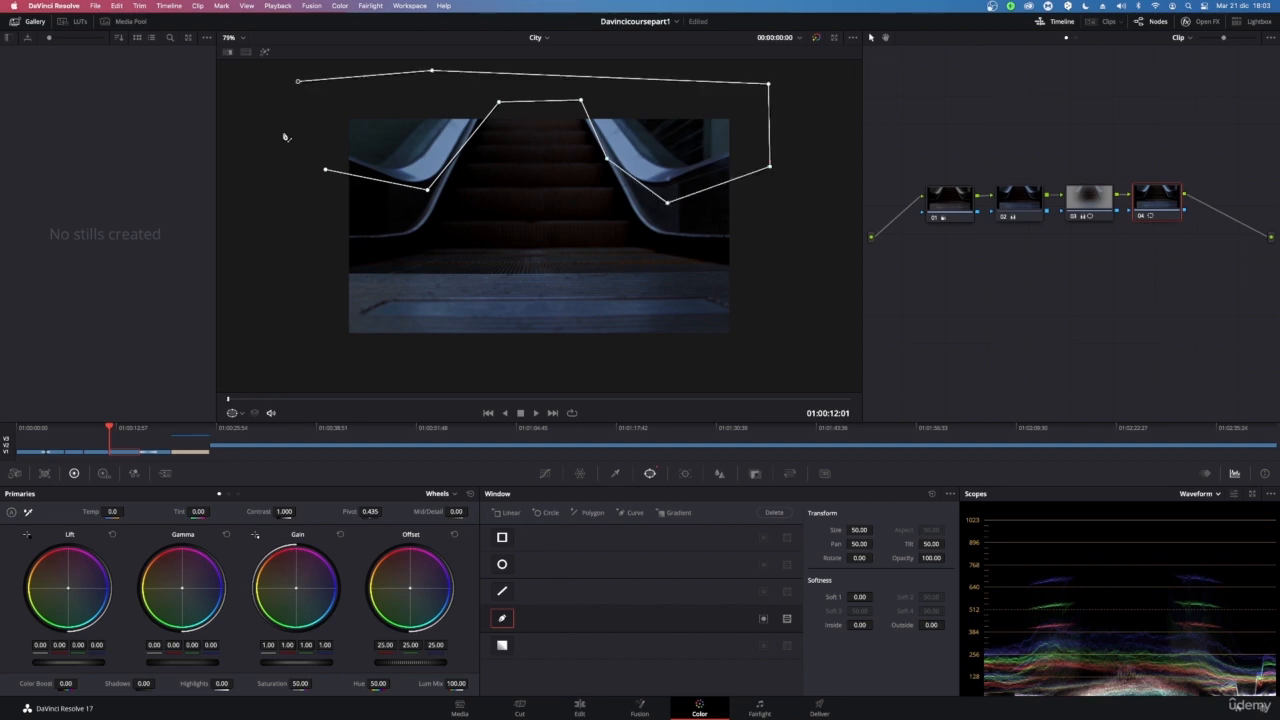
click(280, 127)
click(307, 167)
click(325, 172)
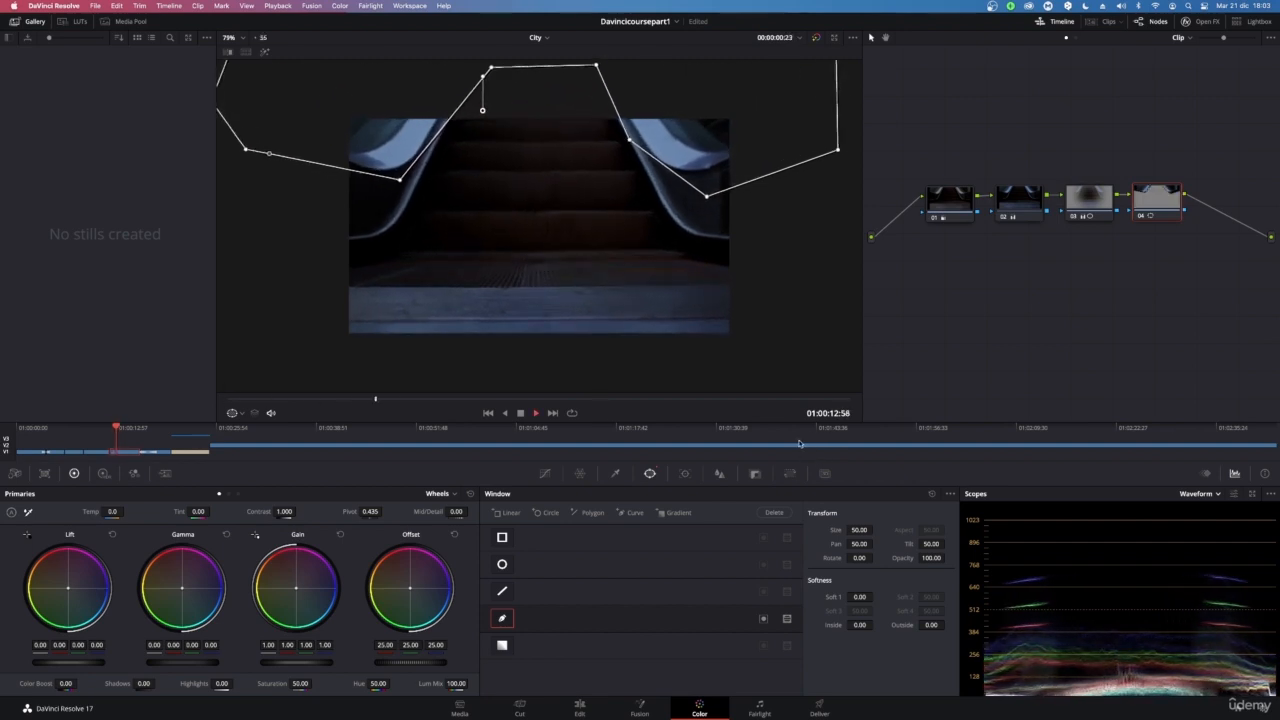
Nudge the curve window's size and tilt slightly and set its Inside softness to 9.46
drag(727, 196, 681, 169)
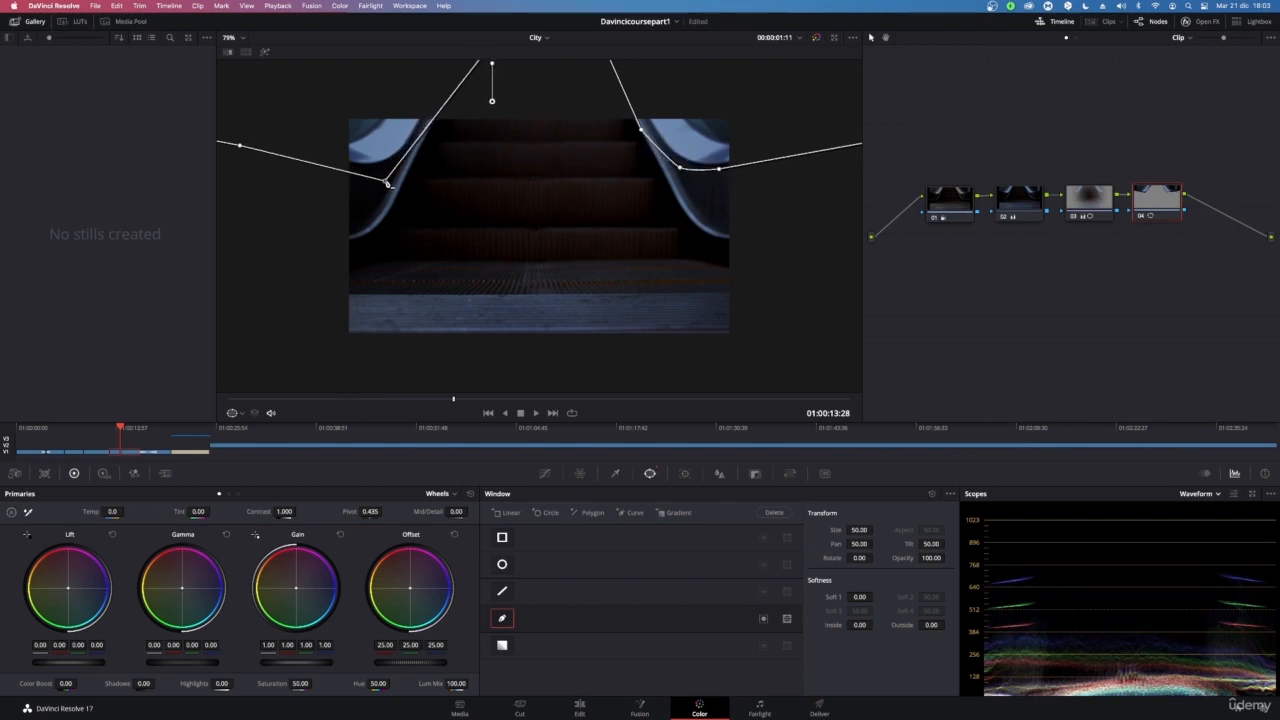
scroll(533, 220, down, 2)
scroll(559, 227, down, 1)
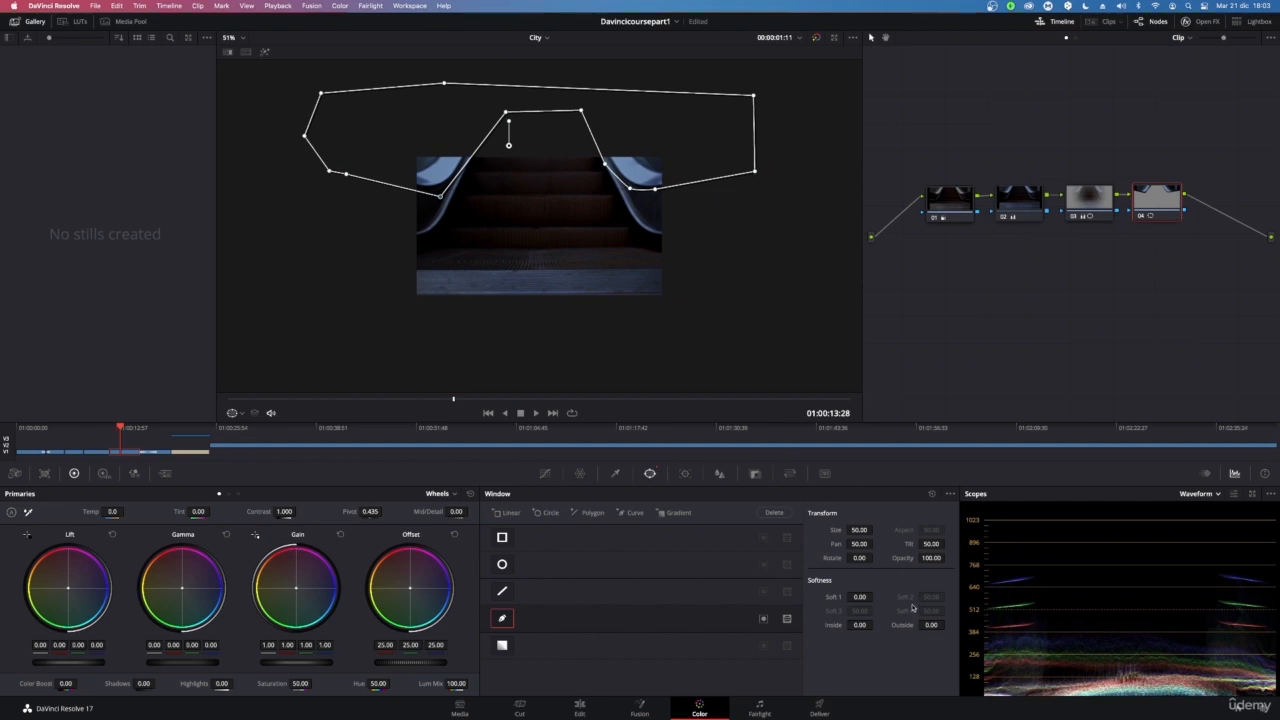
drag(858, 529, 858, 528)
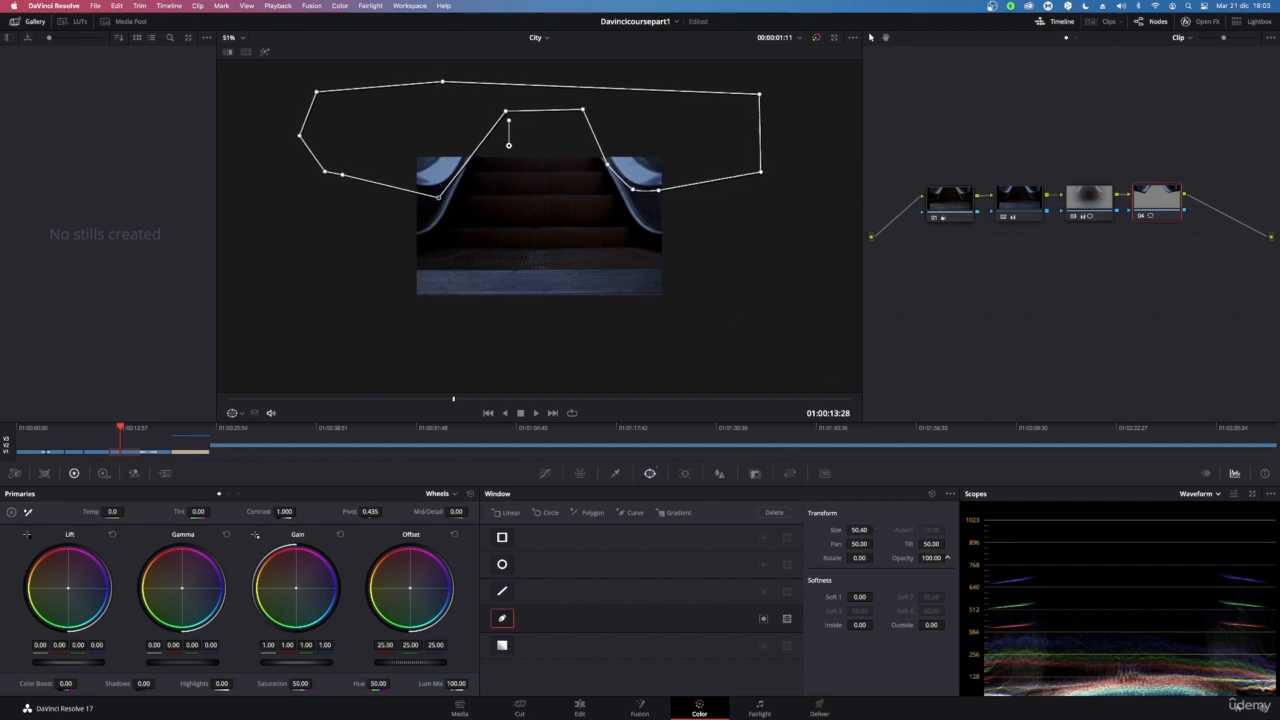
drag(931, 544, 929, 544)
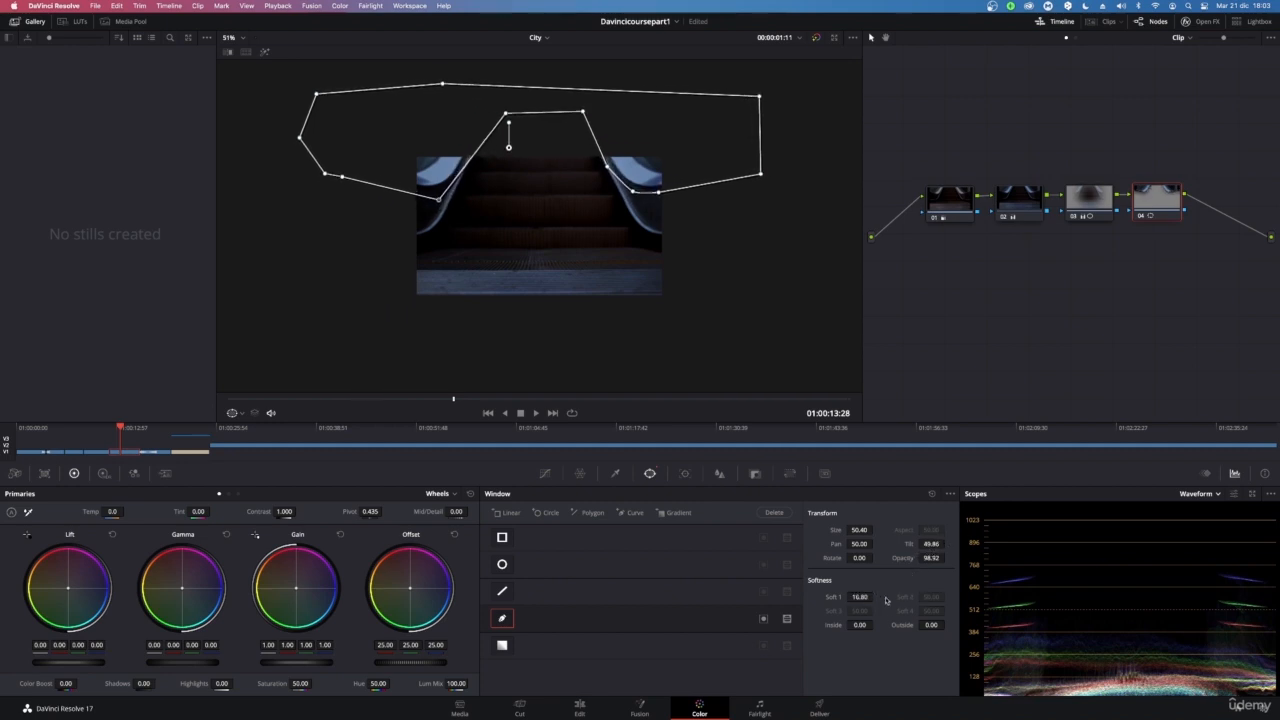
drag(866, 624, 876, 624)
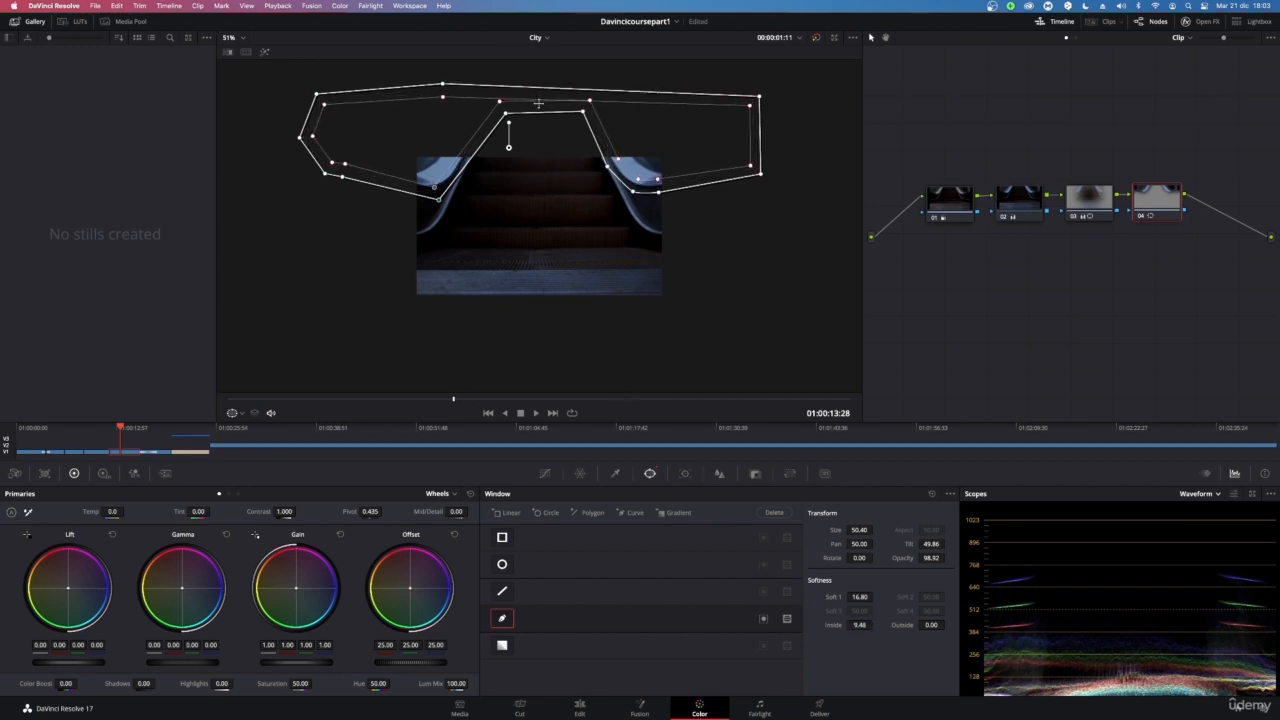
Reshape the curve window's top and left points and set its Outside softness to about 9
click(539, 108)
drag(608, 116, 606, 126)
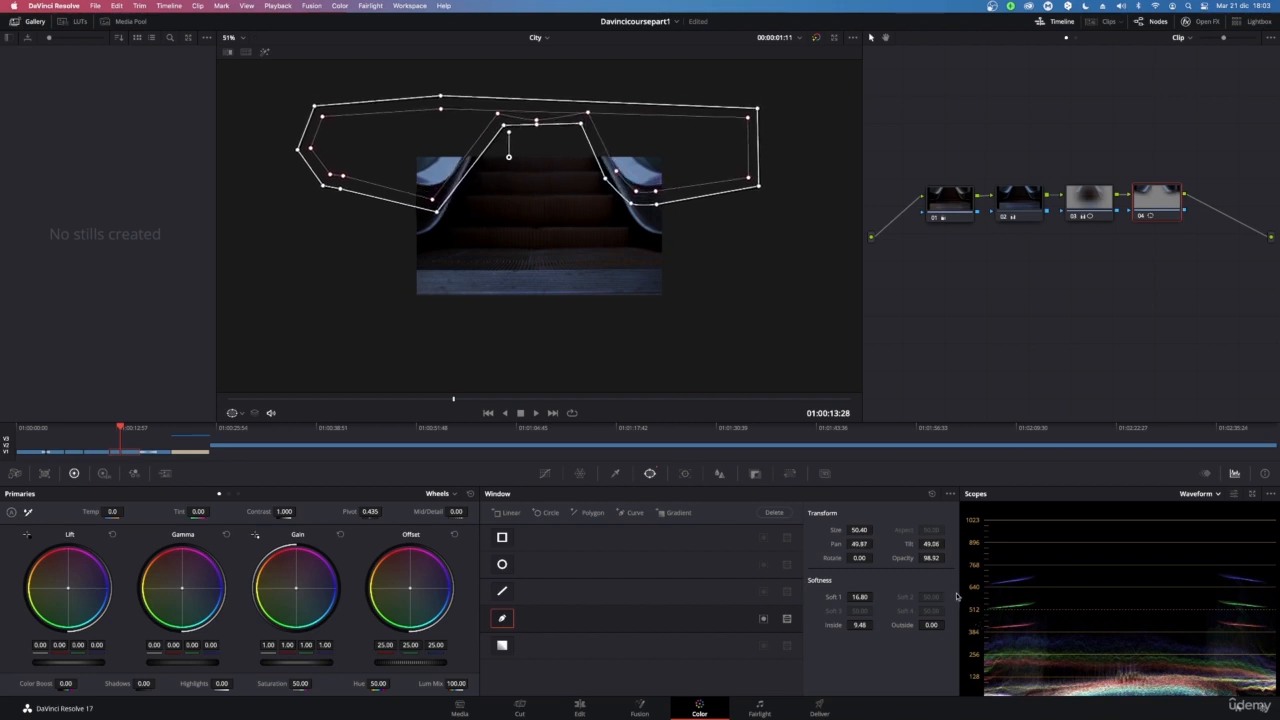
drag(928, 625, 989, 609)
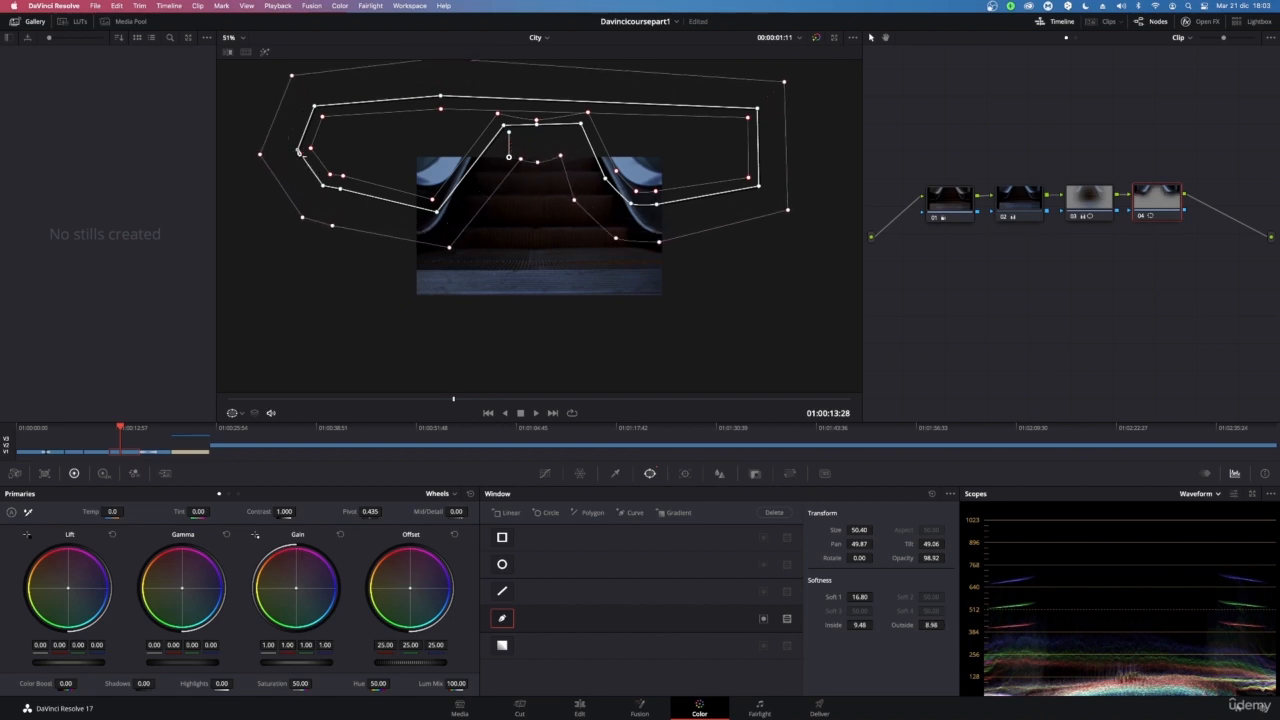
drag(298, 150, 274, 153)
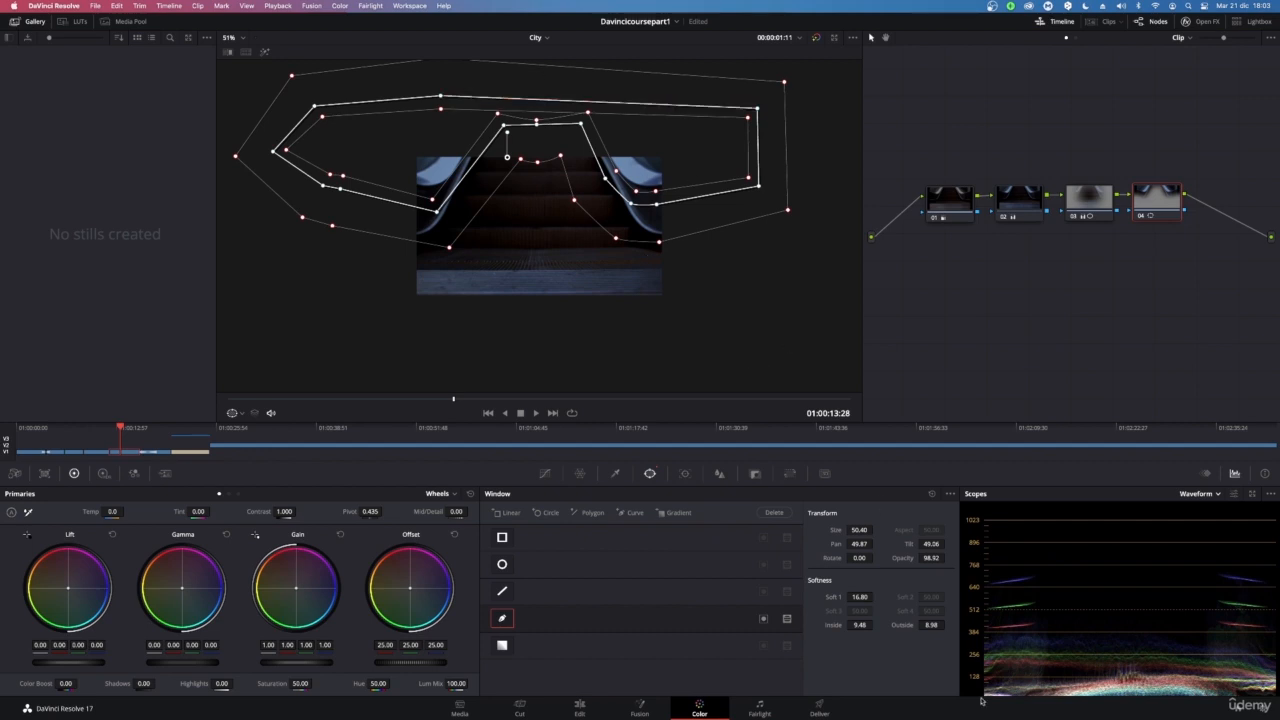
Lower the window's Inside softness to 7.52 and reposition the window and its top centre point
mouse_move(868, 624)
mouse_down()
mouse_move(854, 624)
mouse_move(877, 624)
mouse_up()
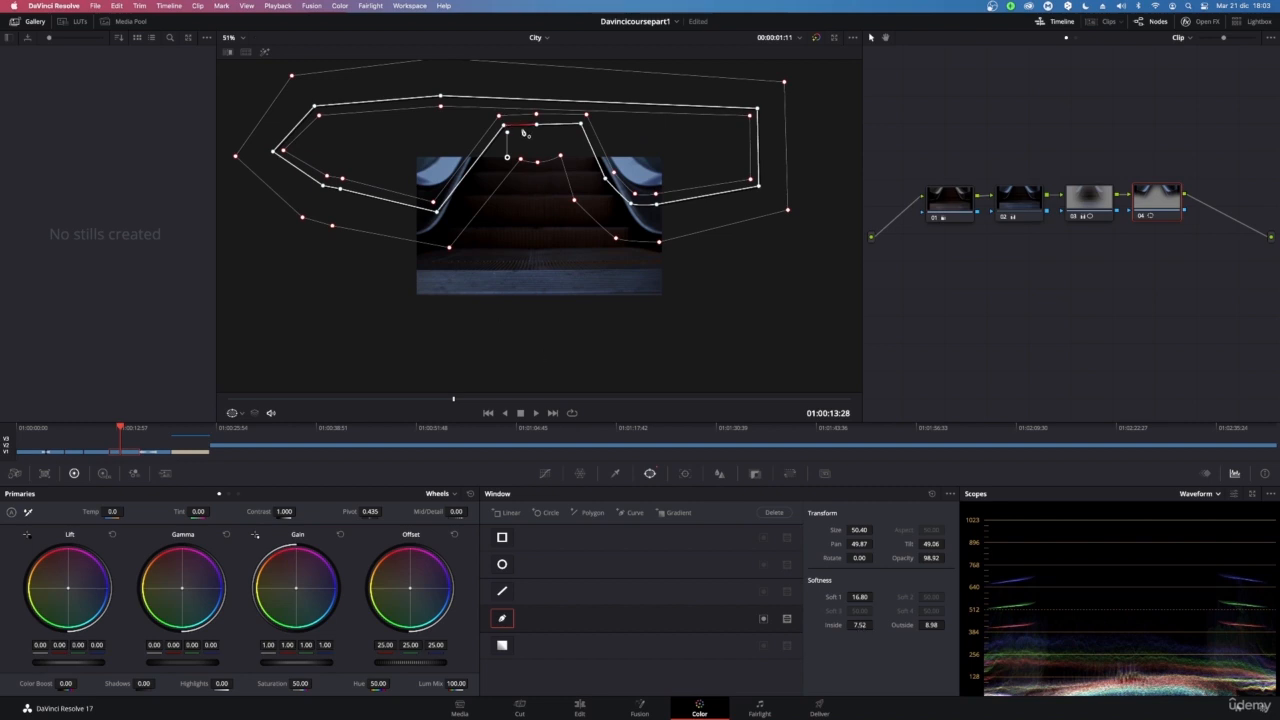
drag(673, 130, 663, 89)
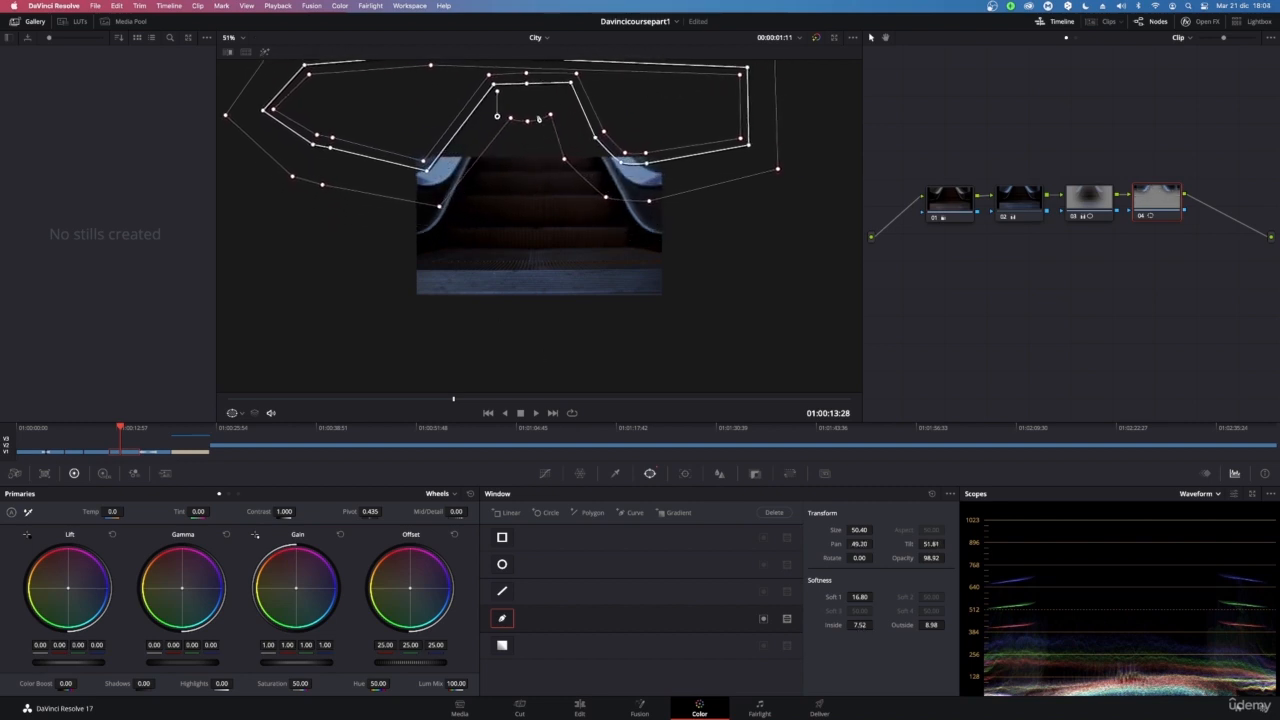
drag(528, 84, 538, 121)
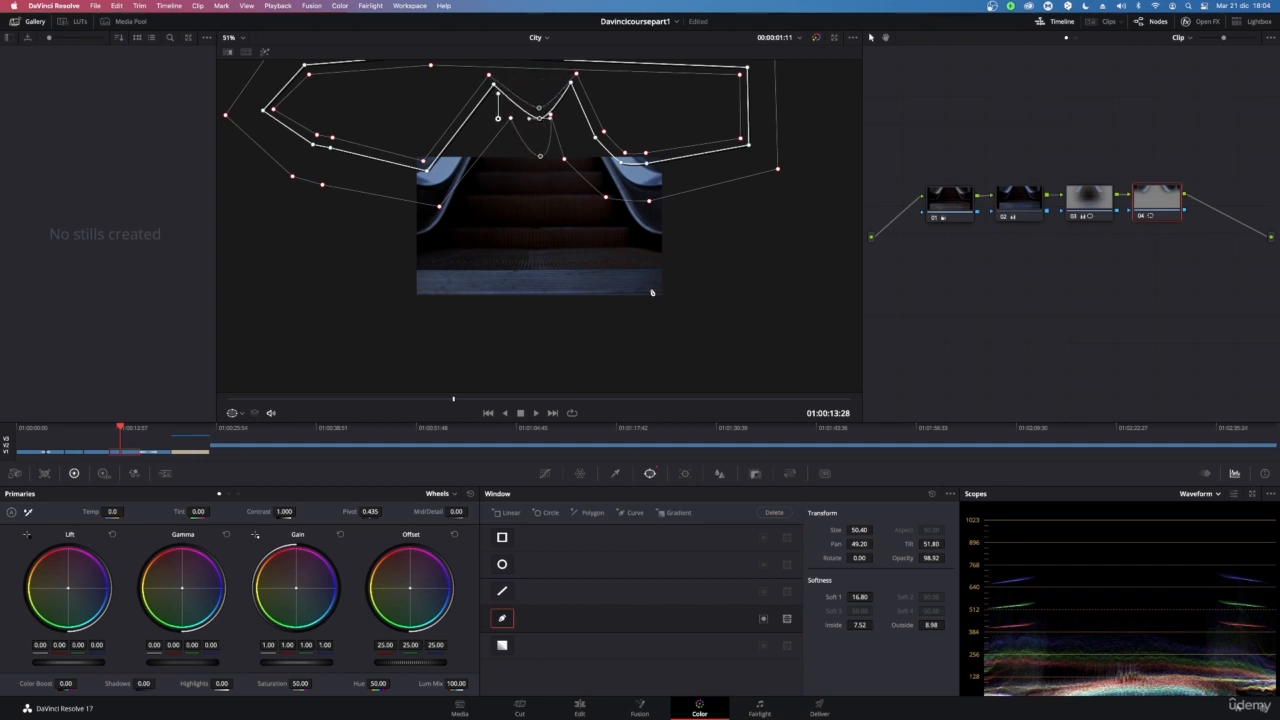
Play and scrub the clip to review the windowed node
key(space)
key(space)
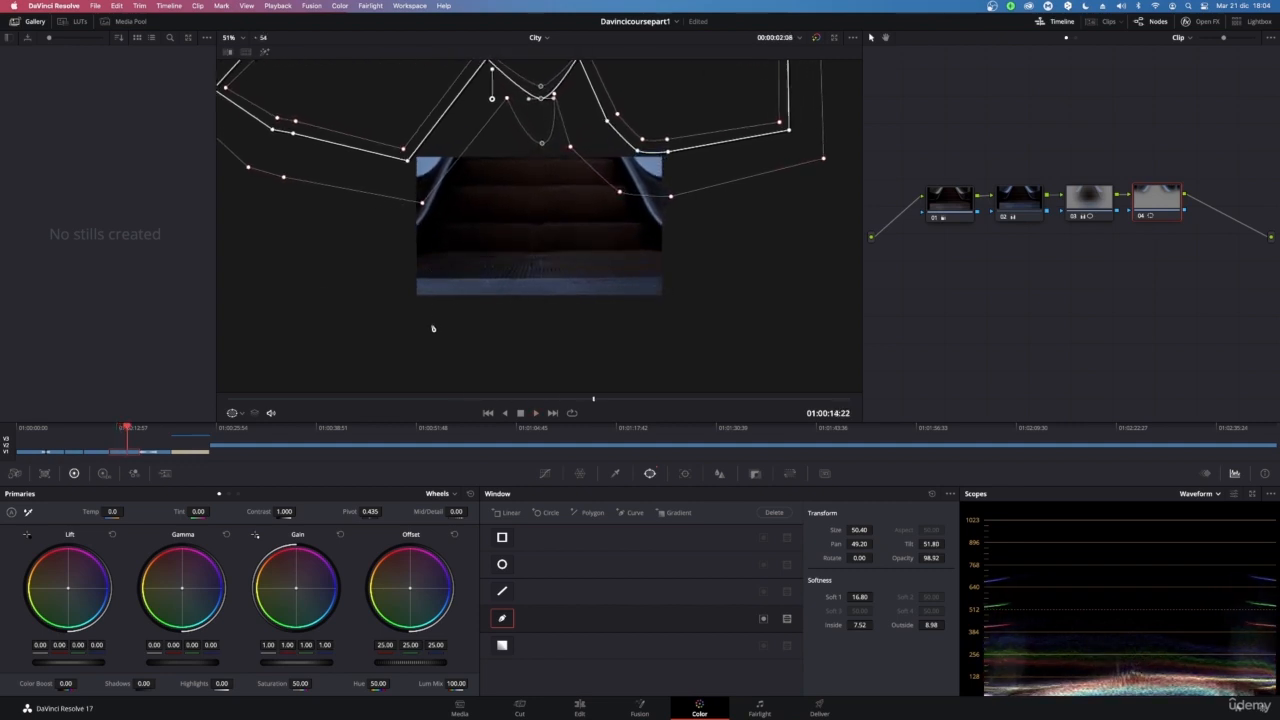
drag(582, 402, 236, 400)
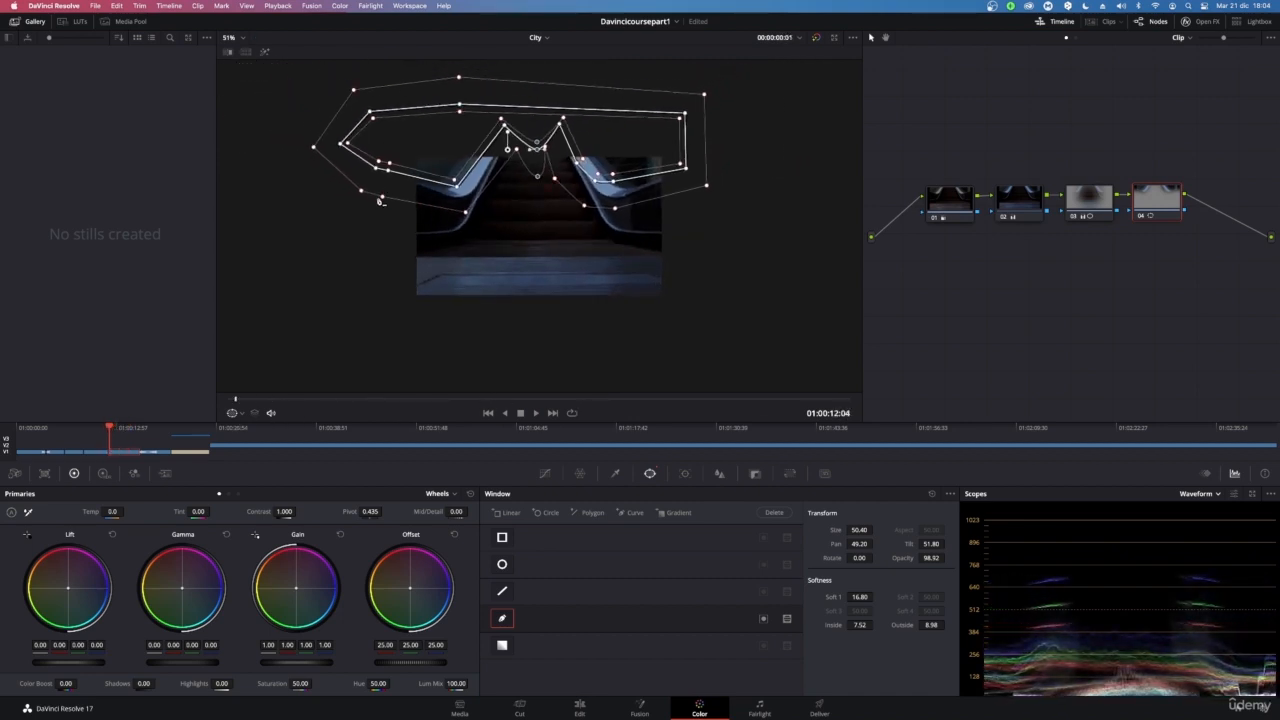
Pull the curve window's lower points inward so the window hugs both escalator handrails
drag(382, 197, 343, 191)
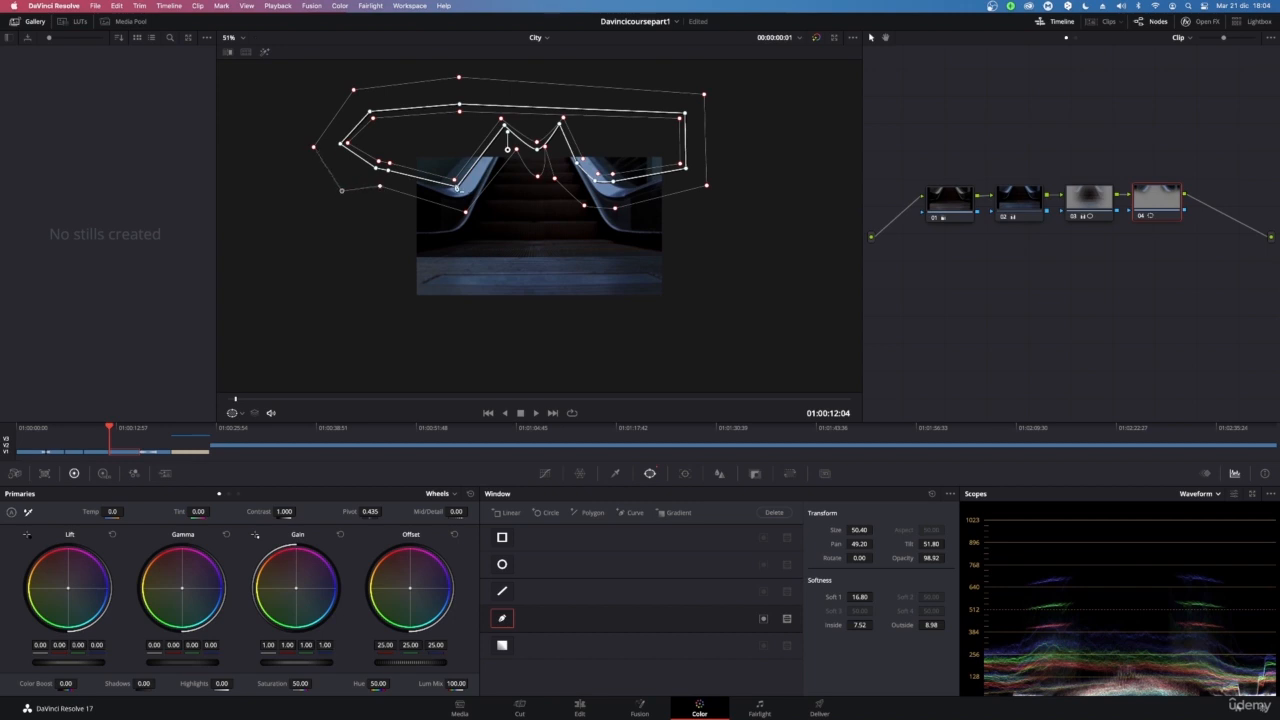
drag(458, 188, 453, 228)
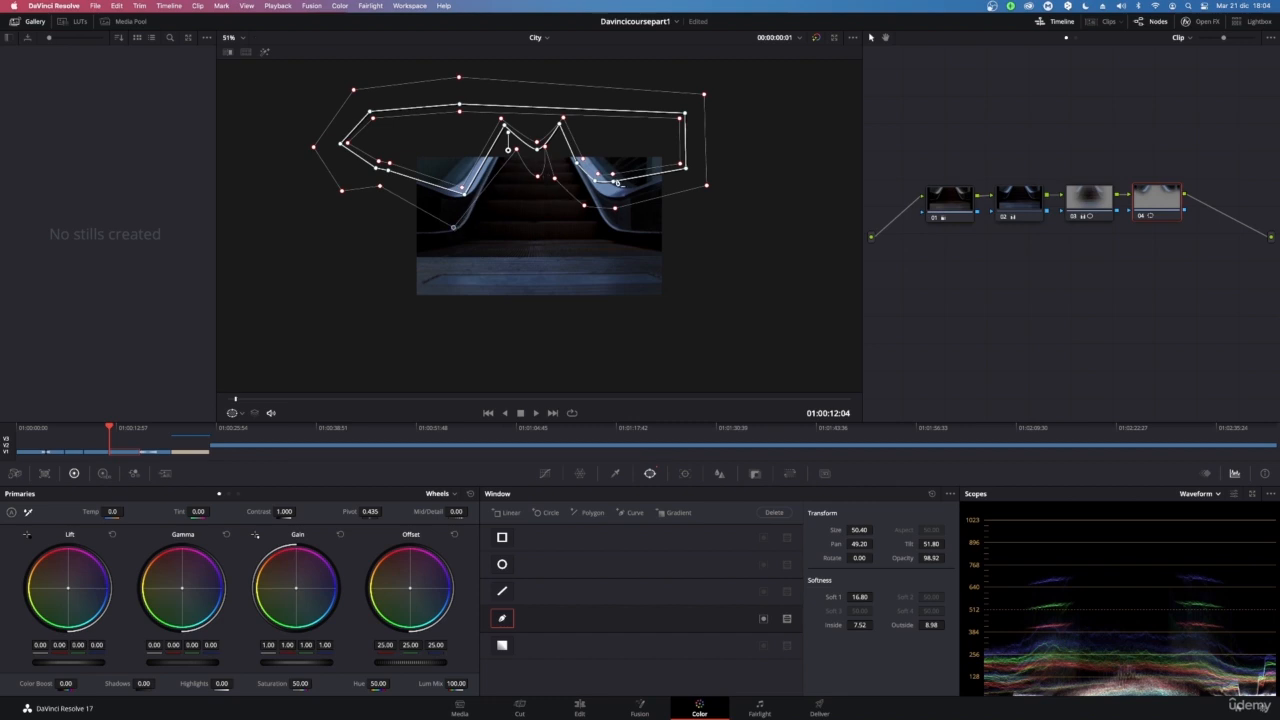
drag(613, 185, 584, 201)
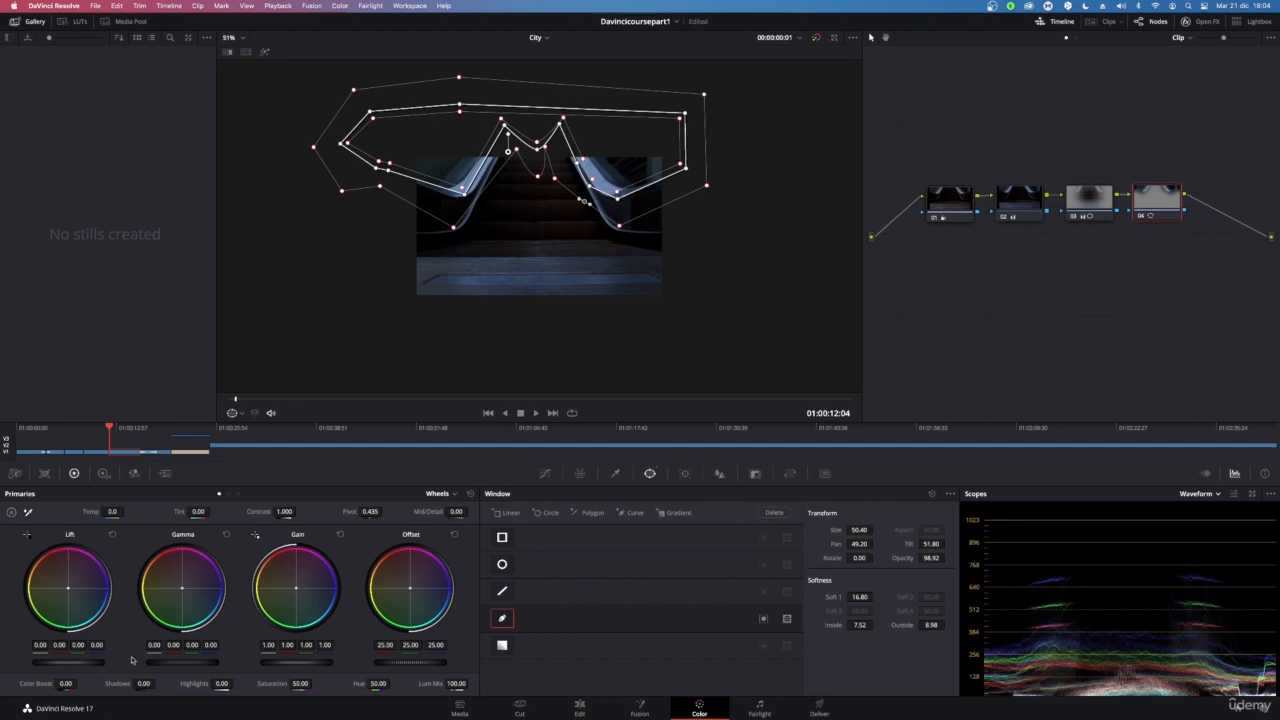
Darken the windowed node by setting Gamma to -0.13, Lift to -0.05 and Highlights to -100
drag(192, 663, 168, 663)
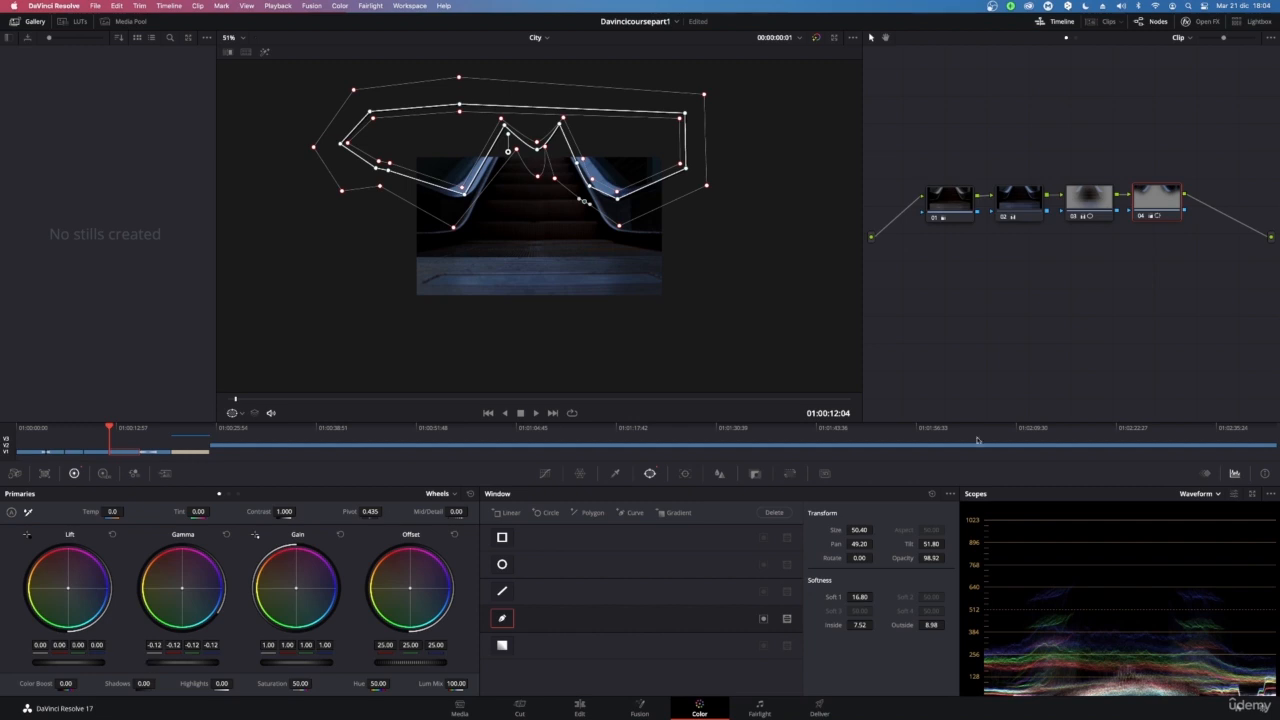
scroll(600, 245, up, 5)
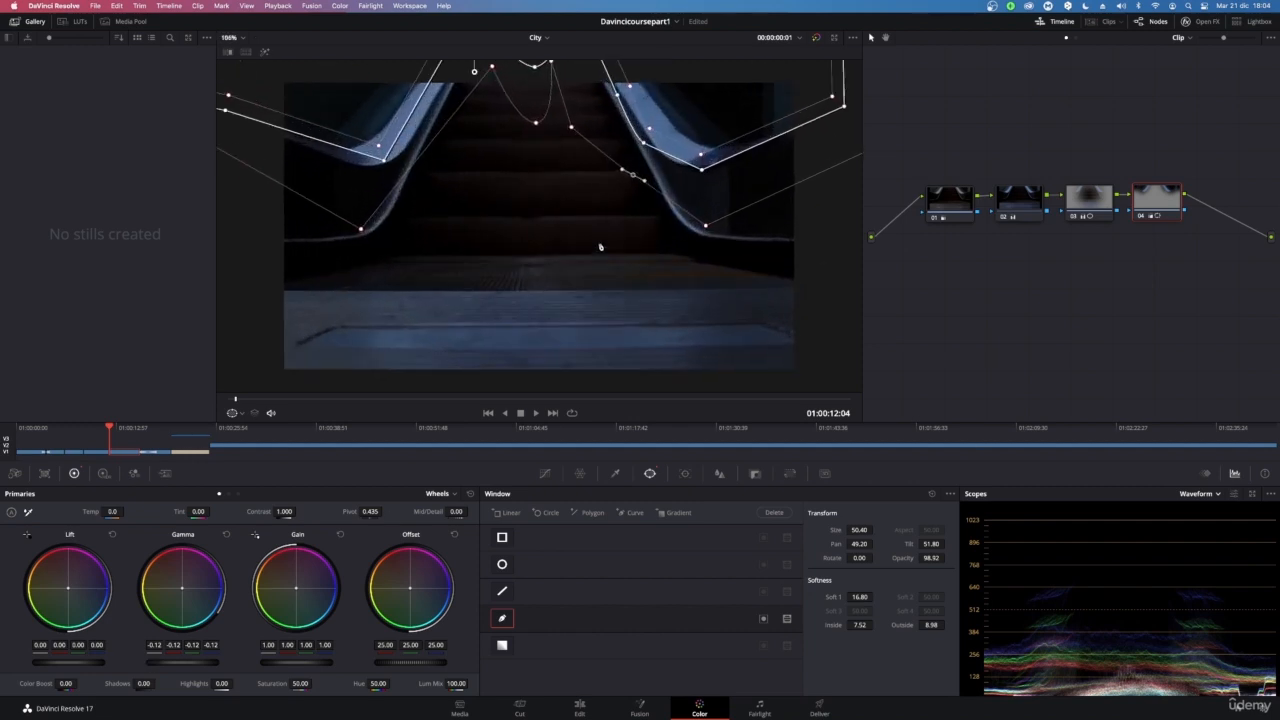
scroll(600, 247, up, 2)
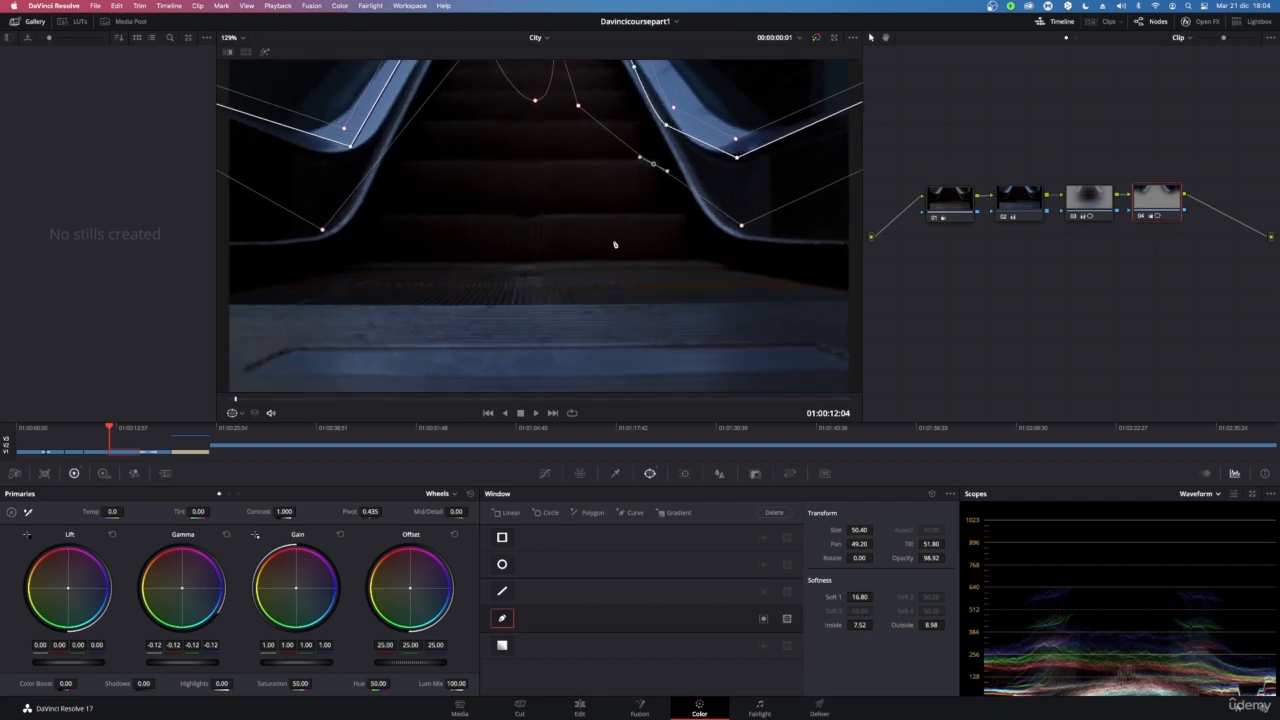
scroll(617, 172, down, 1)
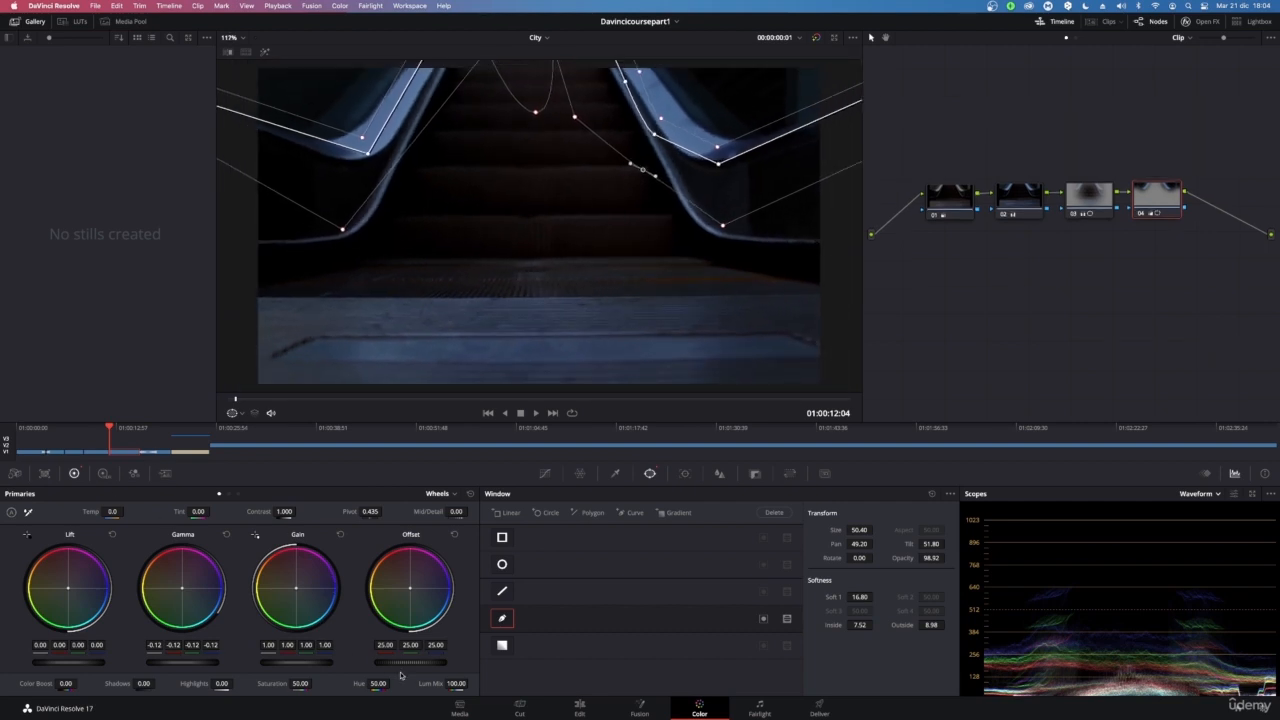
mouse_move(178, 665)
mouse_down()
mouse_move(205, 665)
mouse_move(163, 665)
mouse_up()
drag(61, 665, 55, 665)
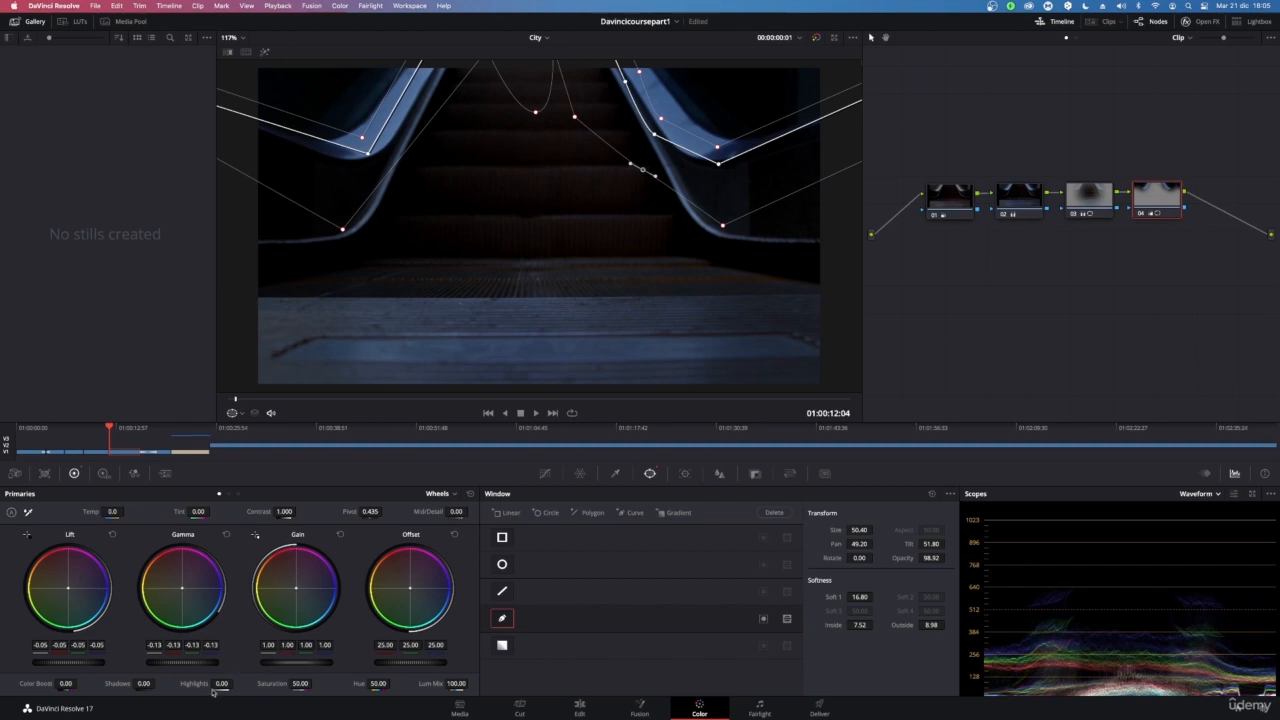
drag(222, 684, 160, 684)
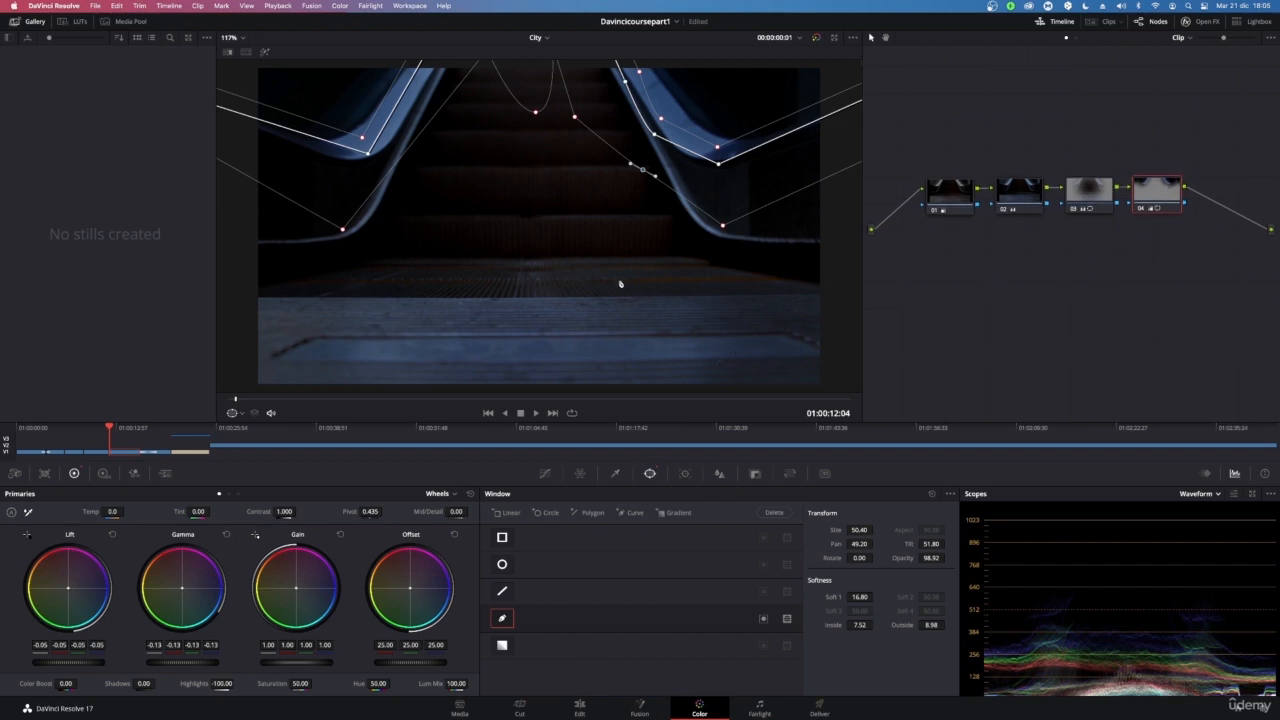
Open the curves, zoom the viewer in and play and scrub the clip to review the darkened grade
click(546, 473)
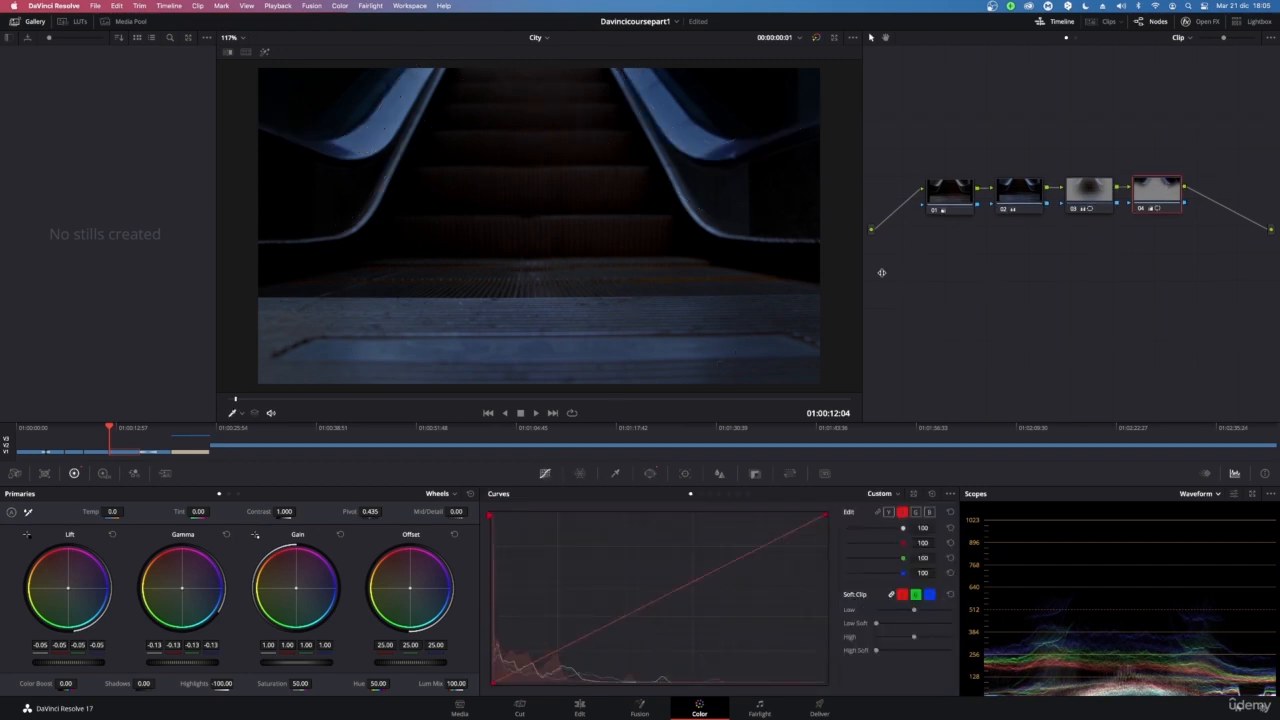
scroll(881, 272, up, 1)
scroll(523, 234, down, 3)
scroll(546, 236, up, 2)
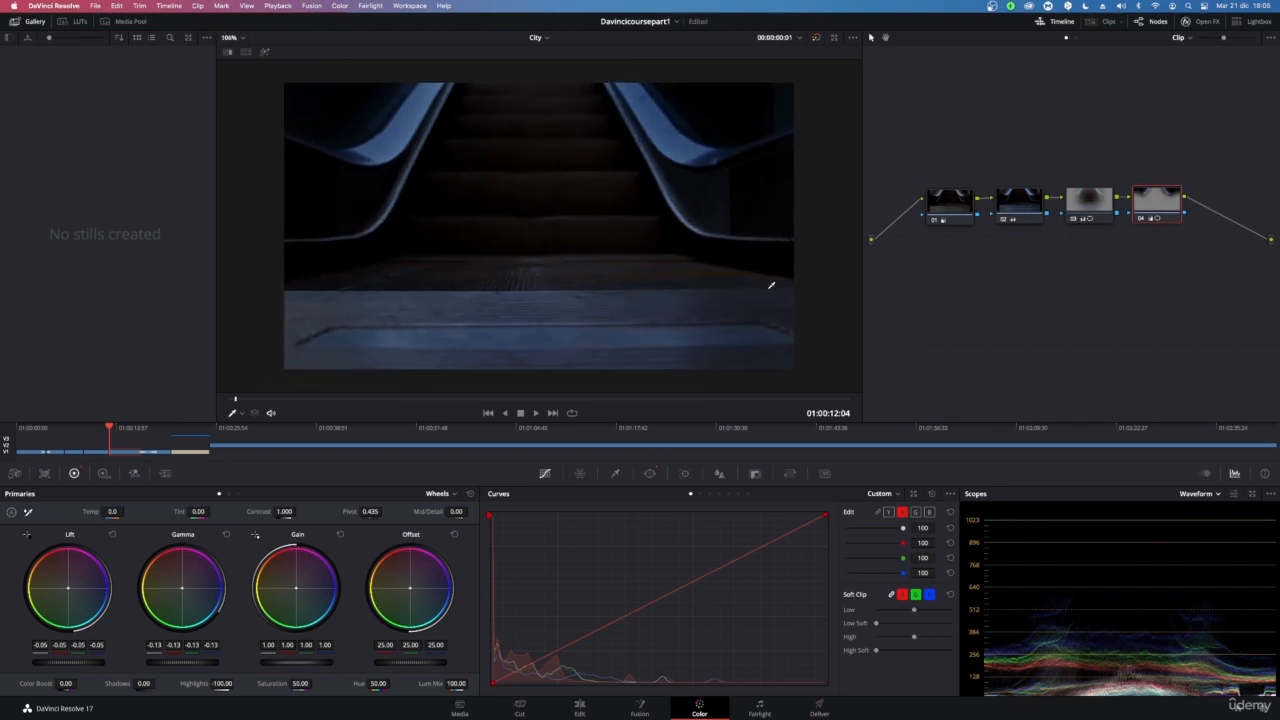
key(space)
key(space)
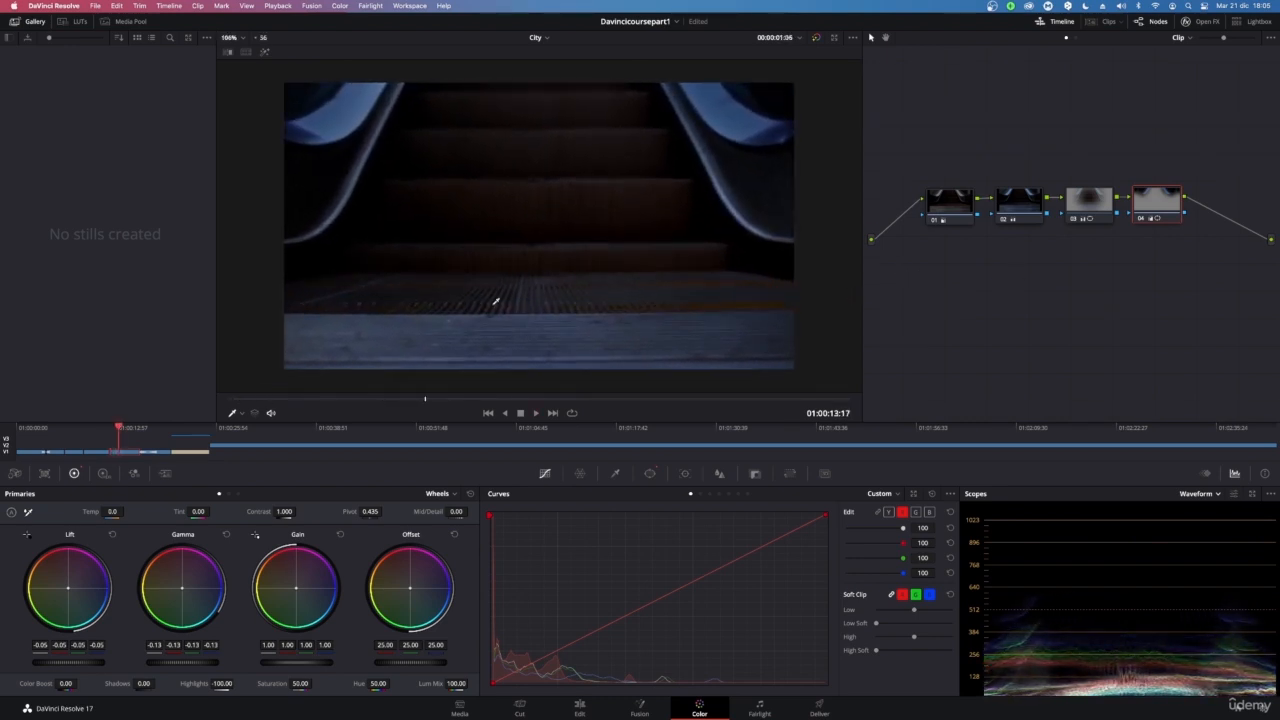
drag(425, 400, 215, 398)
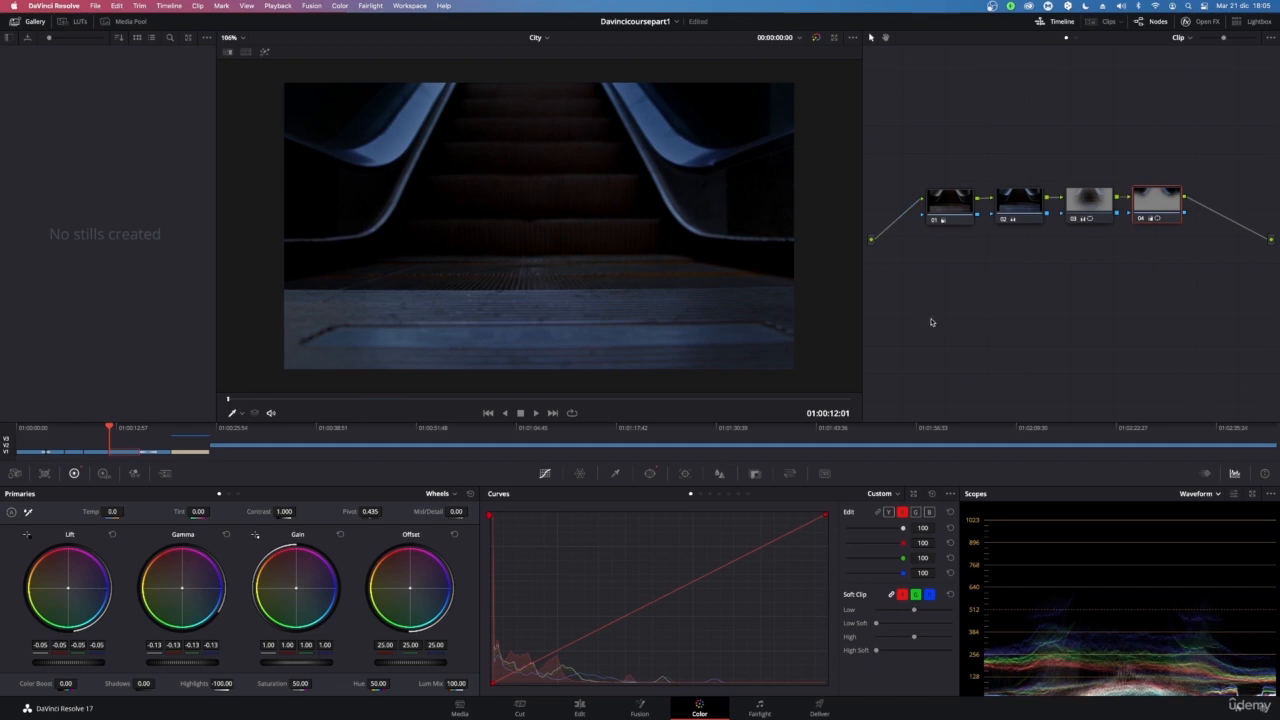
key(space)
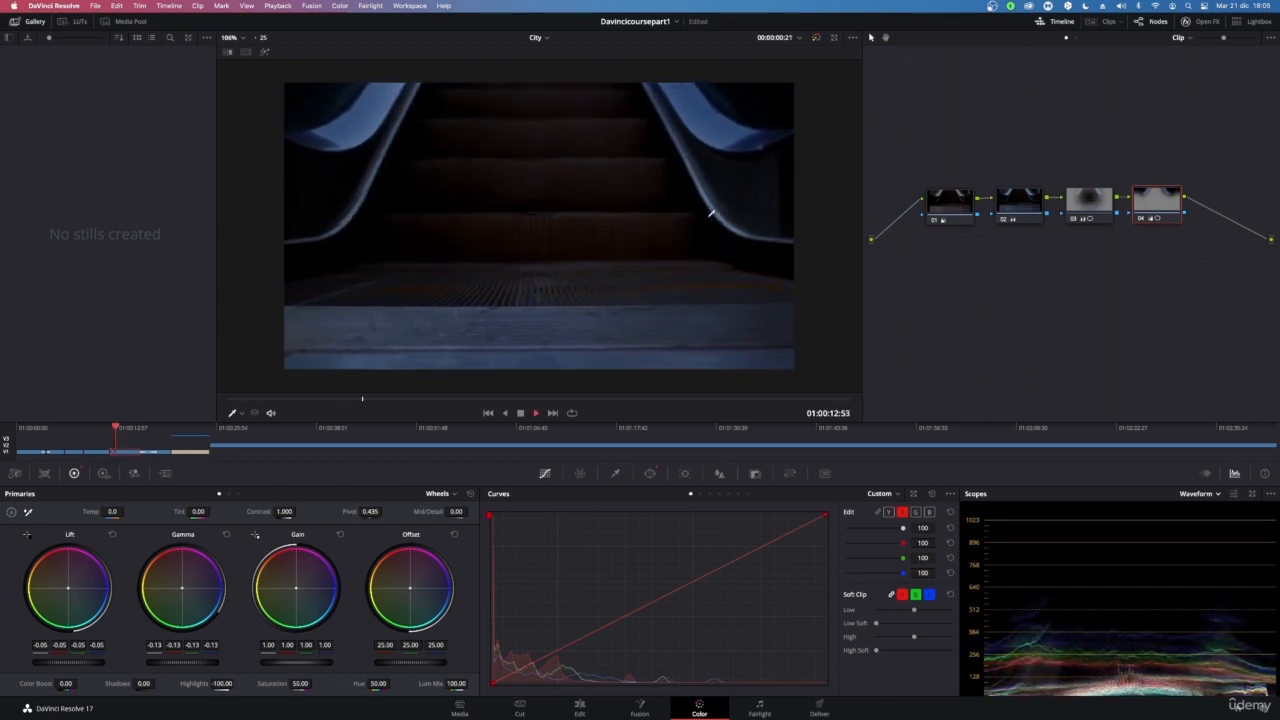
drag(378, 400, 192, 411)
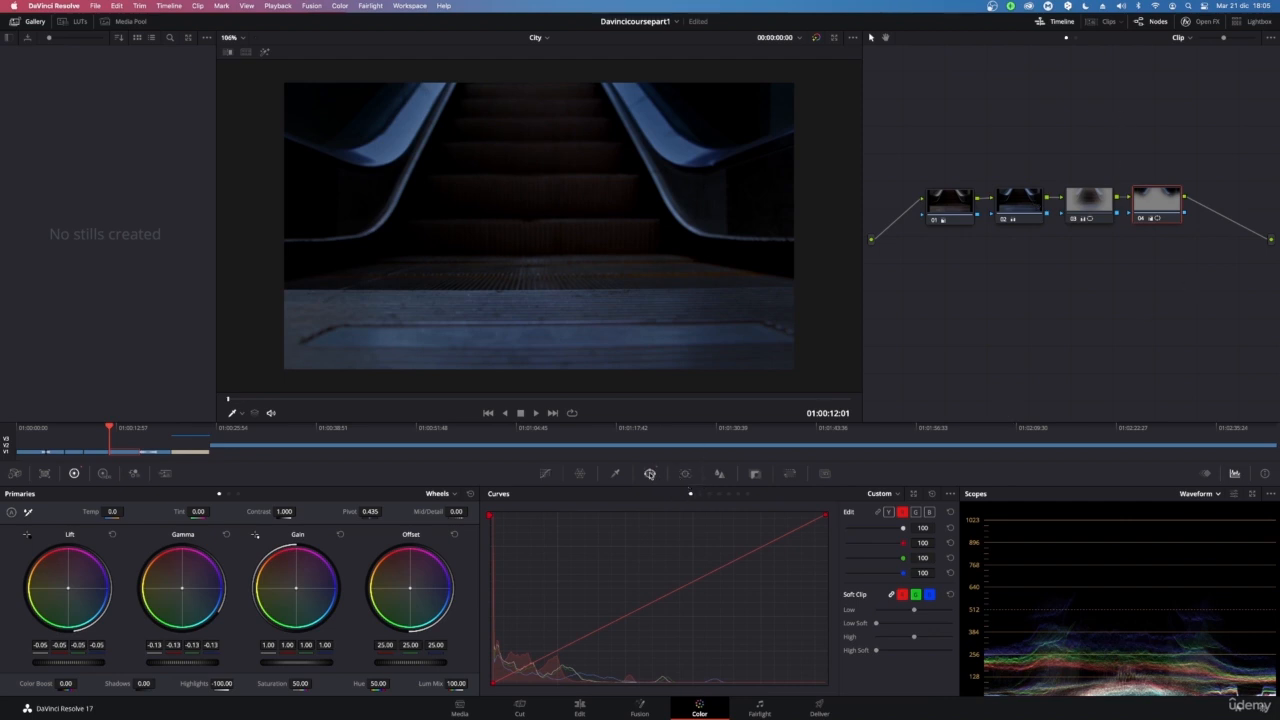
Readjust the curve window's upper-left points along the left handrail
click(650, 473)
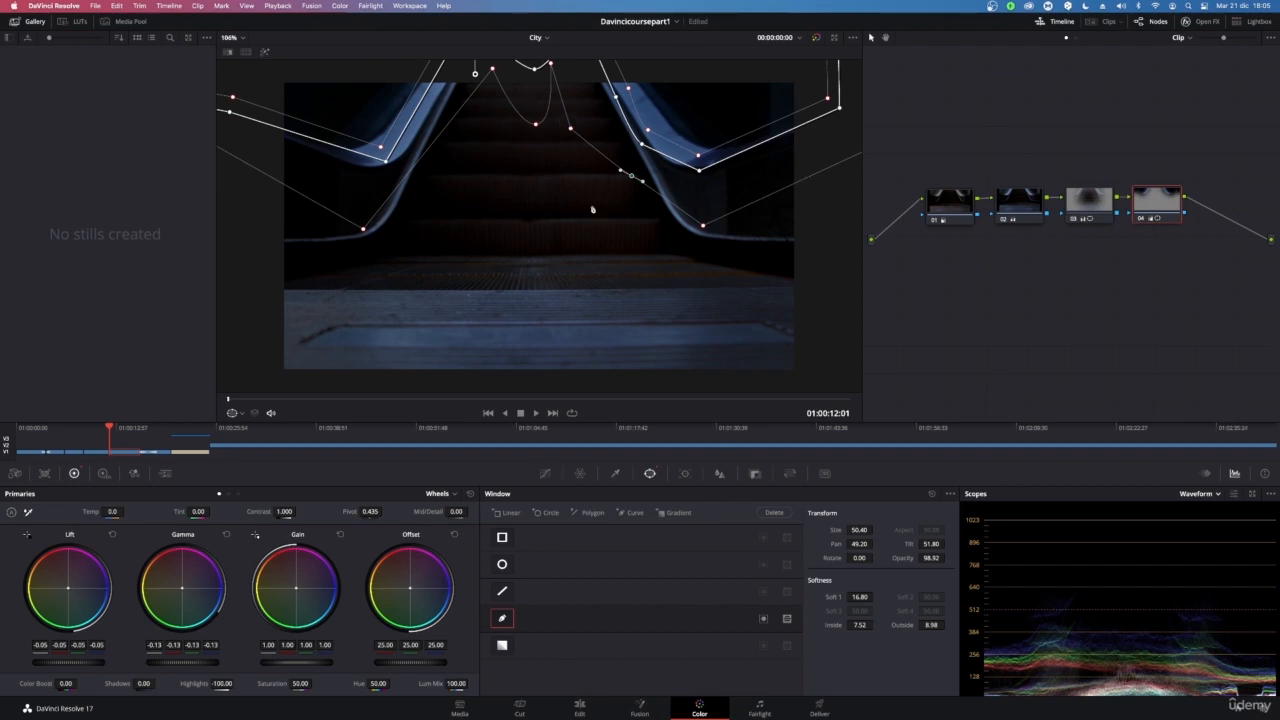
click(434, 78)
drag(434, 83, 447, 86)
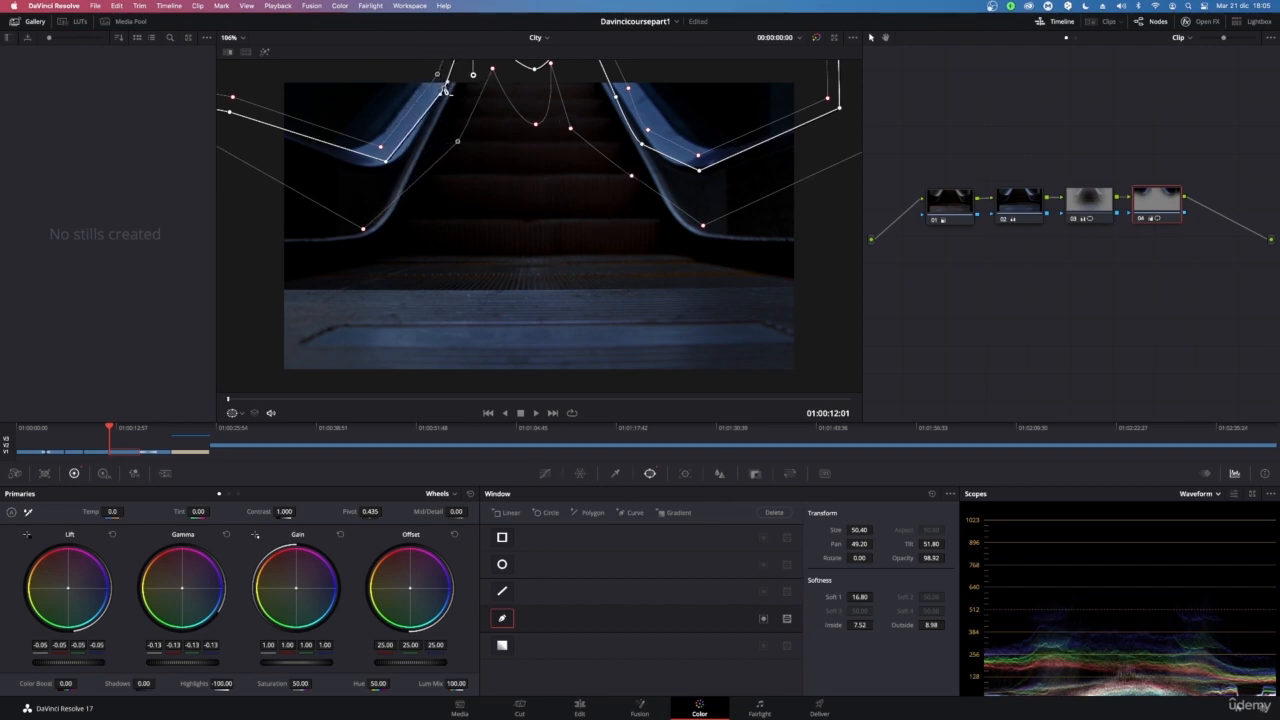
drag(462, 138, 443, 145)
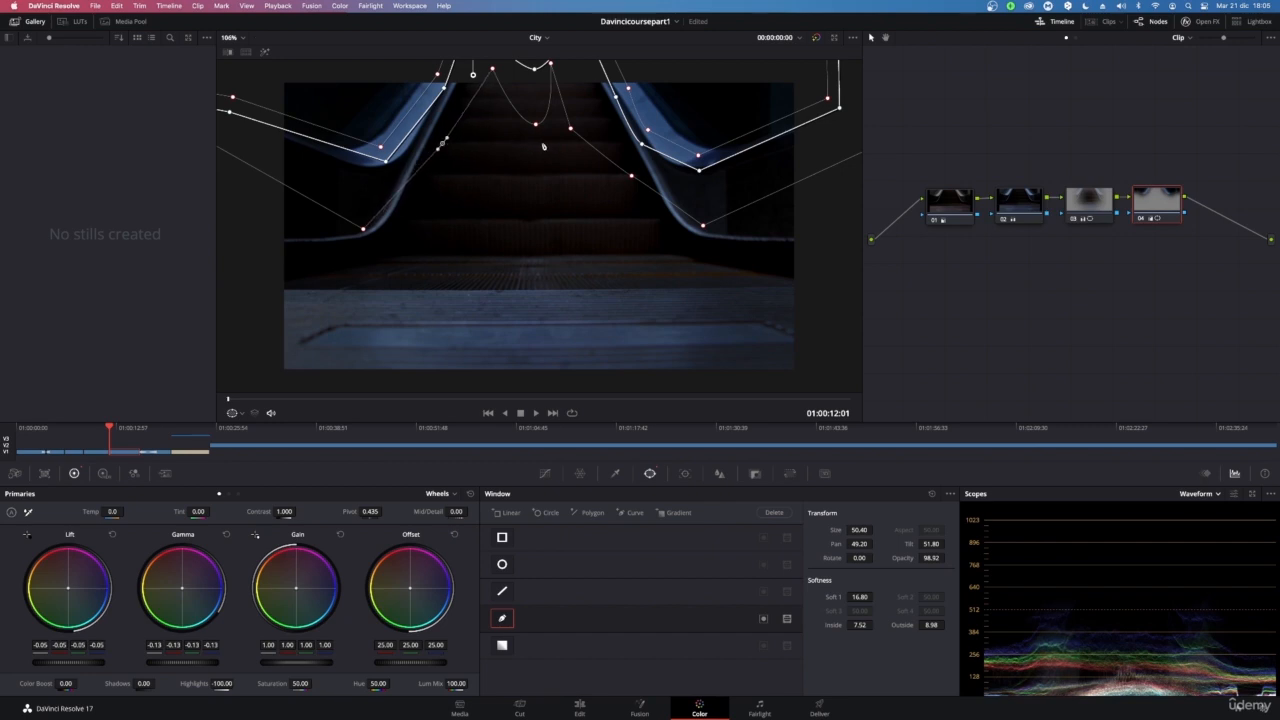
On the vignette node, lower Highlights to 17.50 and set Color Boost to 10.50
click(1093, 210)
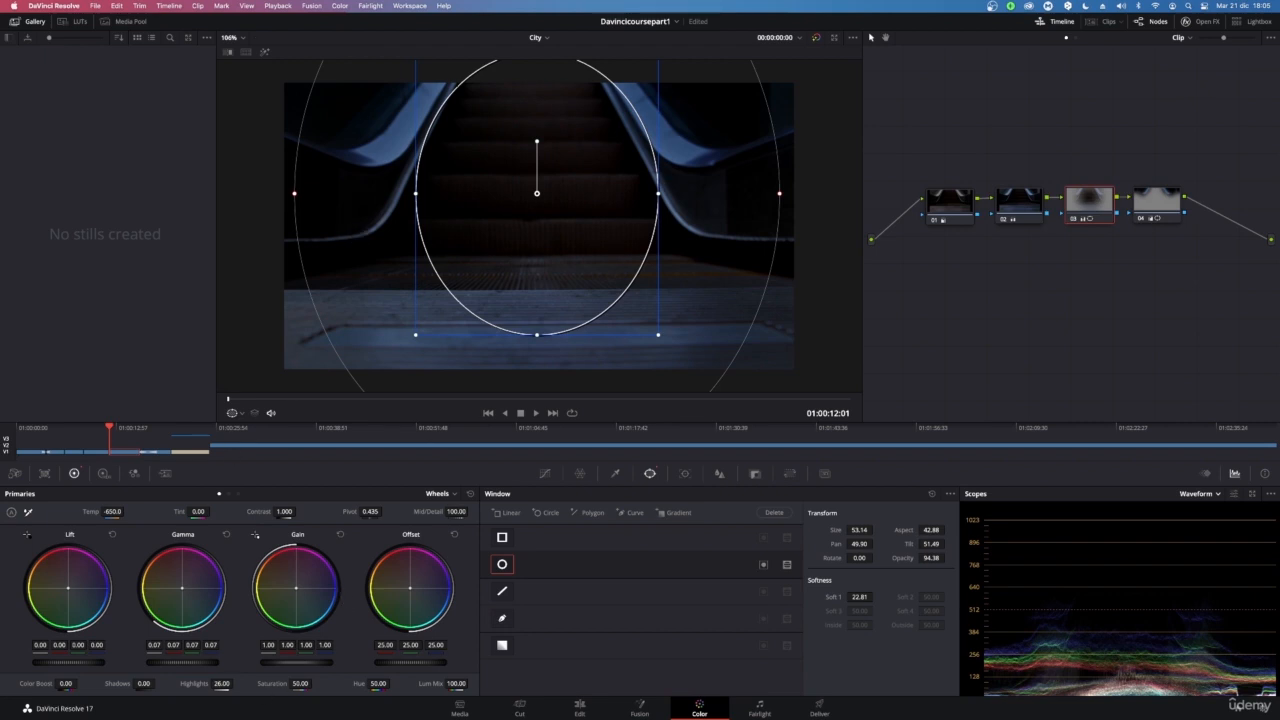
drag(244, 684, 237, 684)
drag(80, 683, 80, 683)
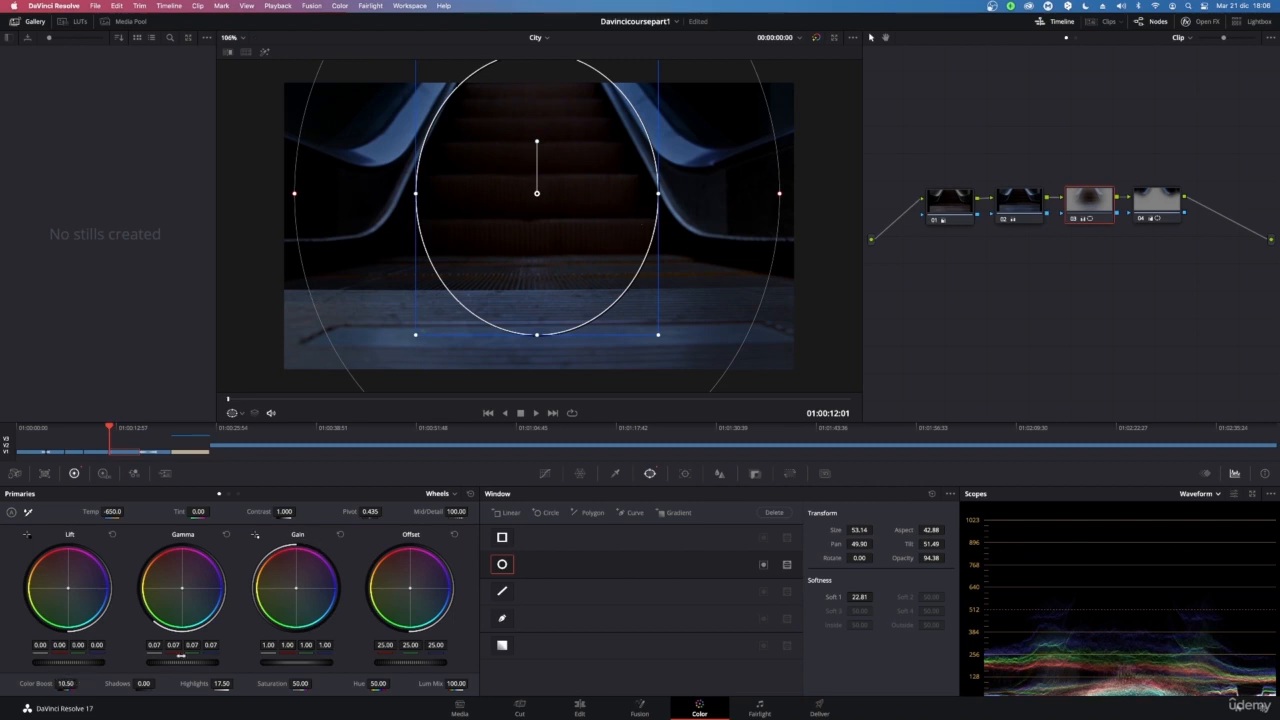
Toggle the grading nodes off and on repeatedly to compare the graded and ungraded clip
click(1168, 204)
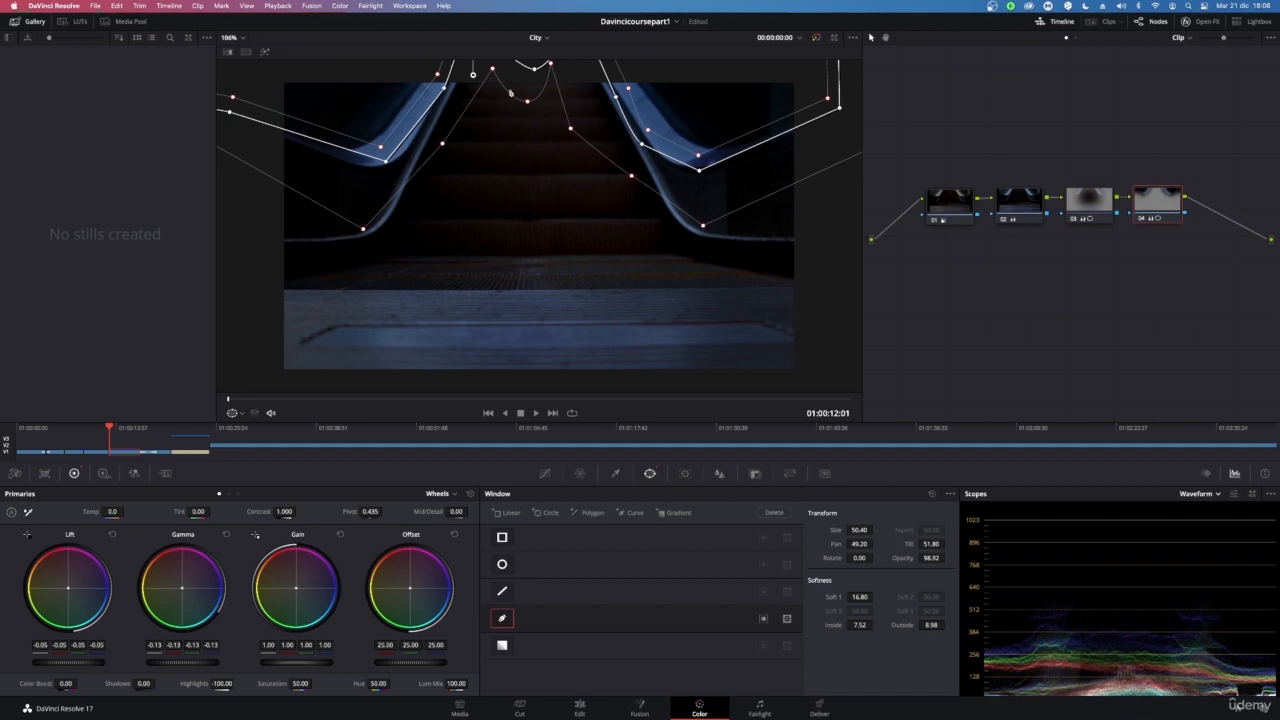
scroll(651, 283, down, 4)
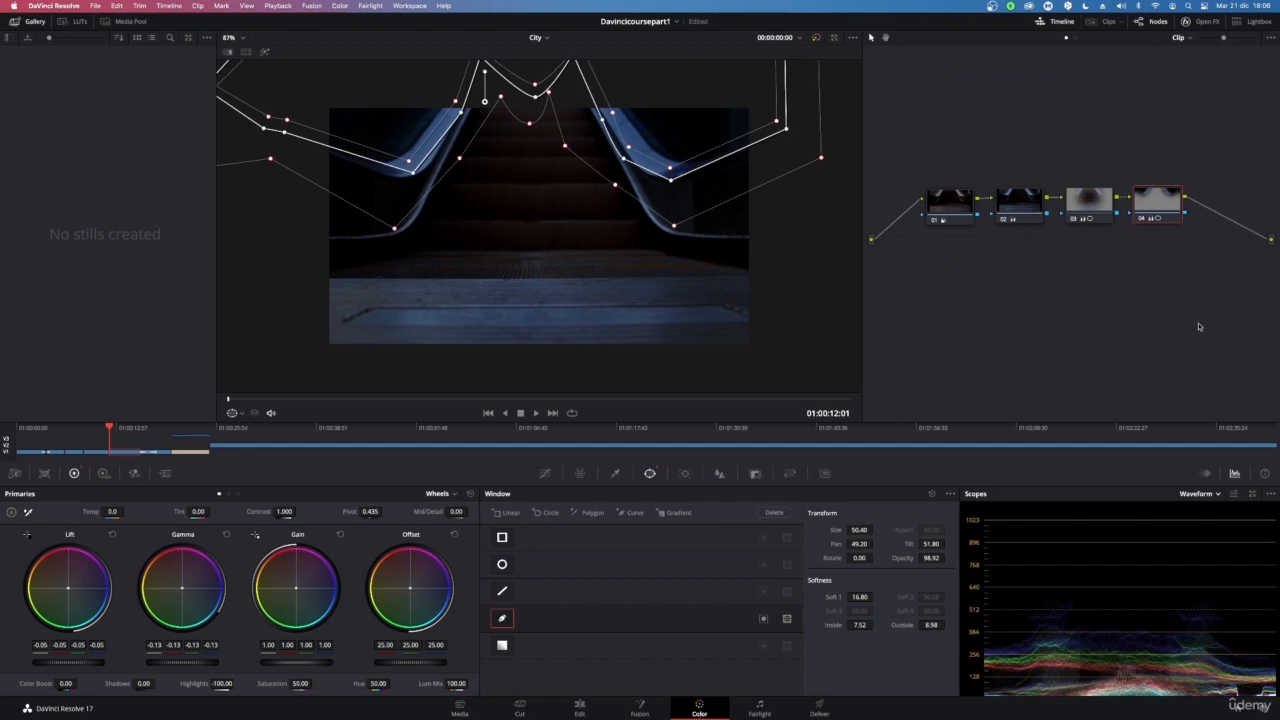
key(alt+d)
key(alt+d)
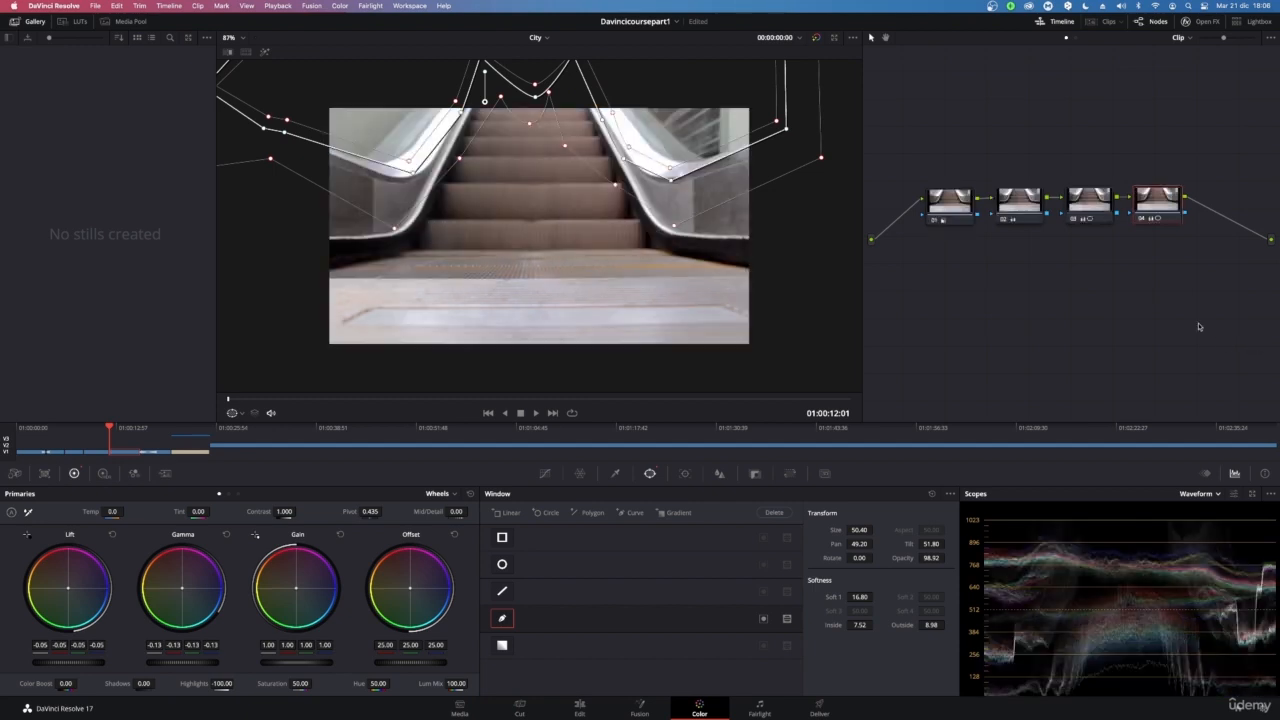
key(alt+d)
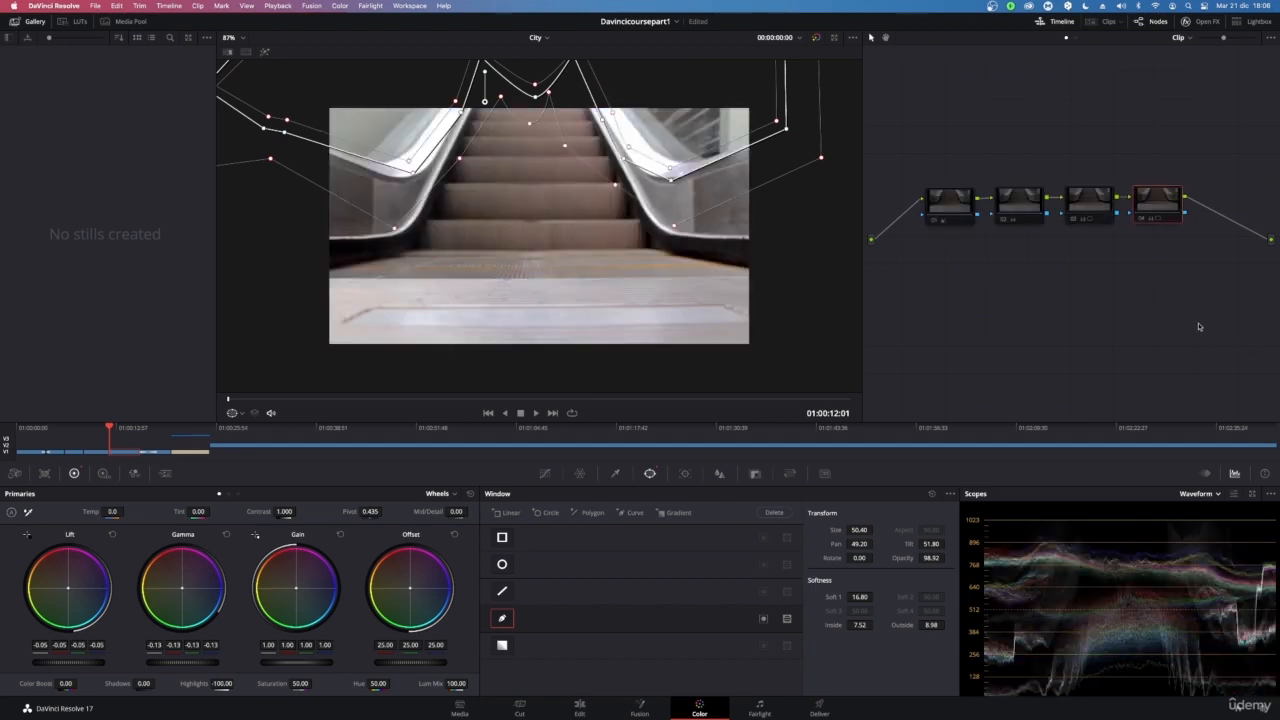
key(alt+d)
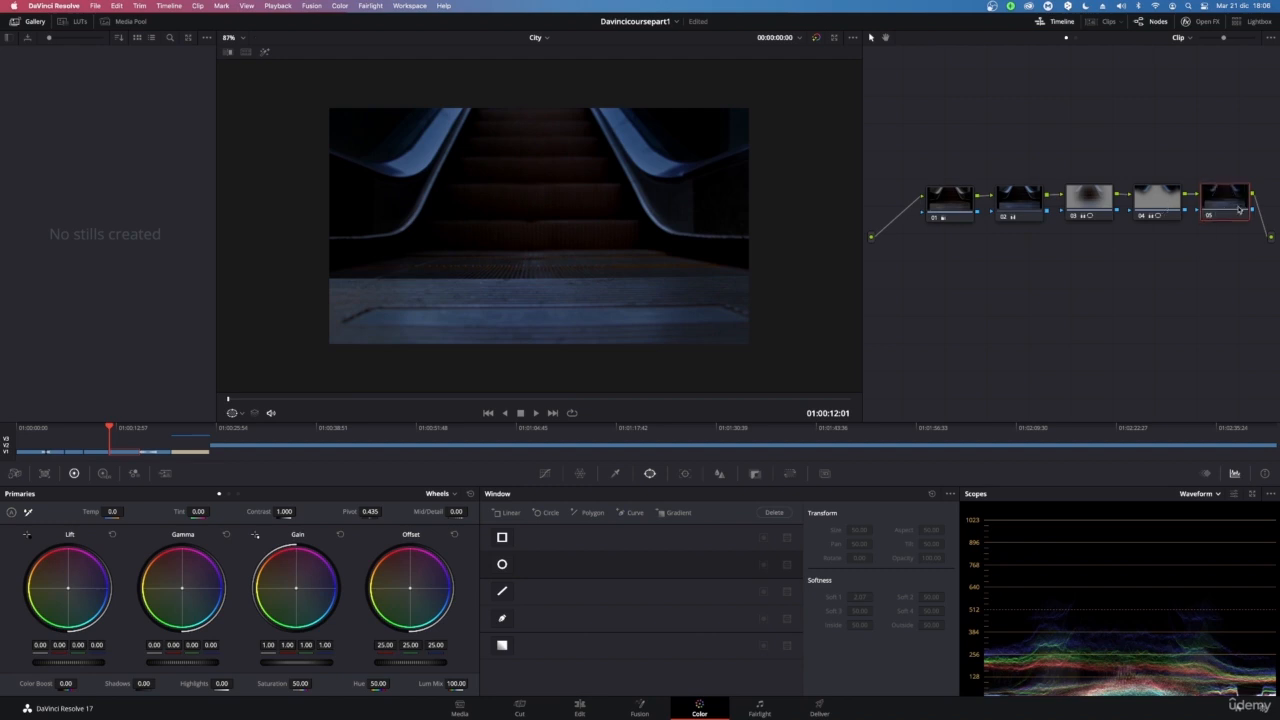
Delete the extra node added after the windowed node
key(Delete)
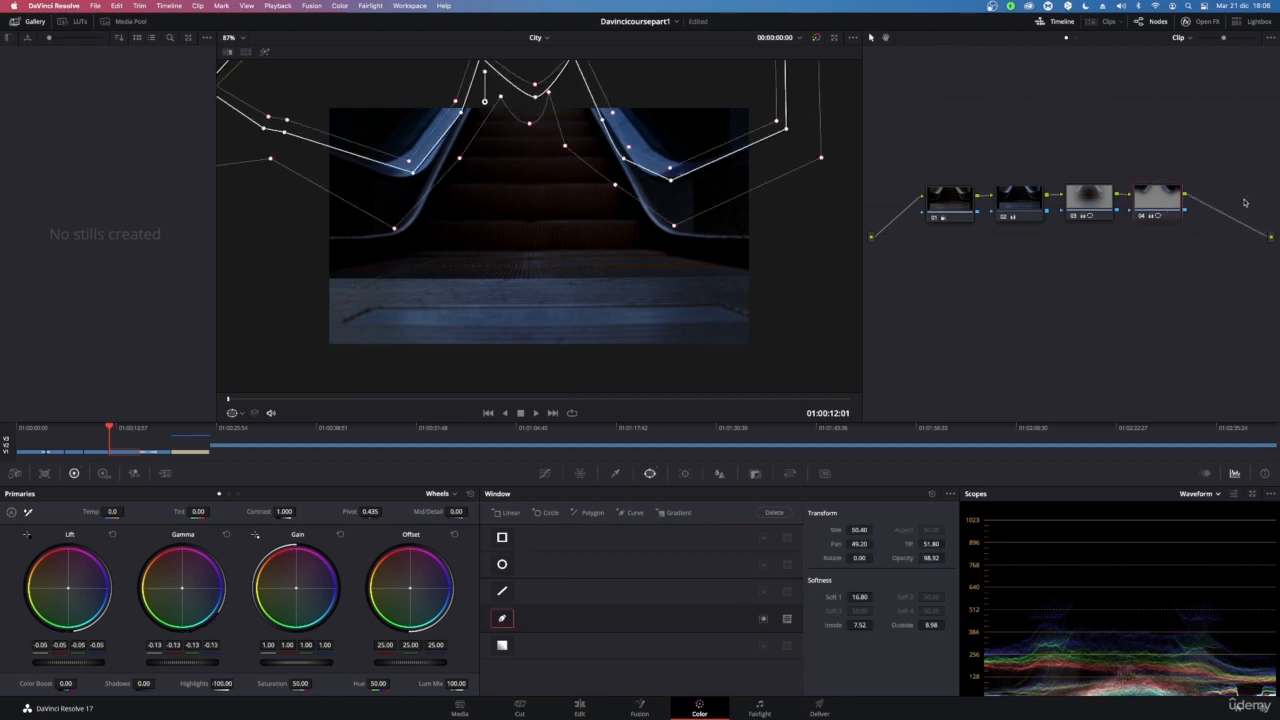
key(super+d)
key(super+d)
Add a new serial node and move it below the existing node chain
drag(285, 511, 291, 512)
key(alt+s)
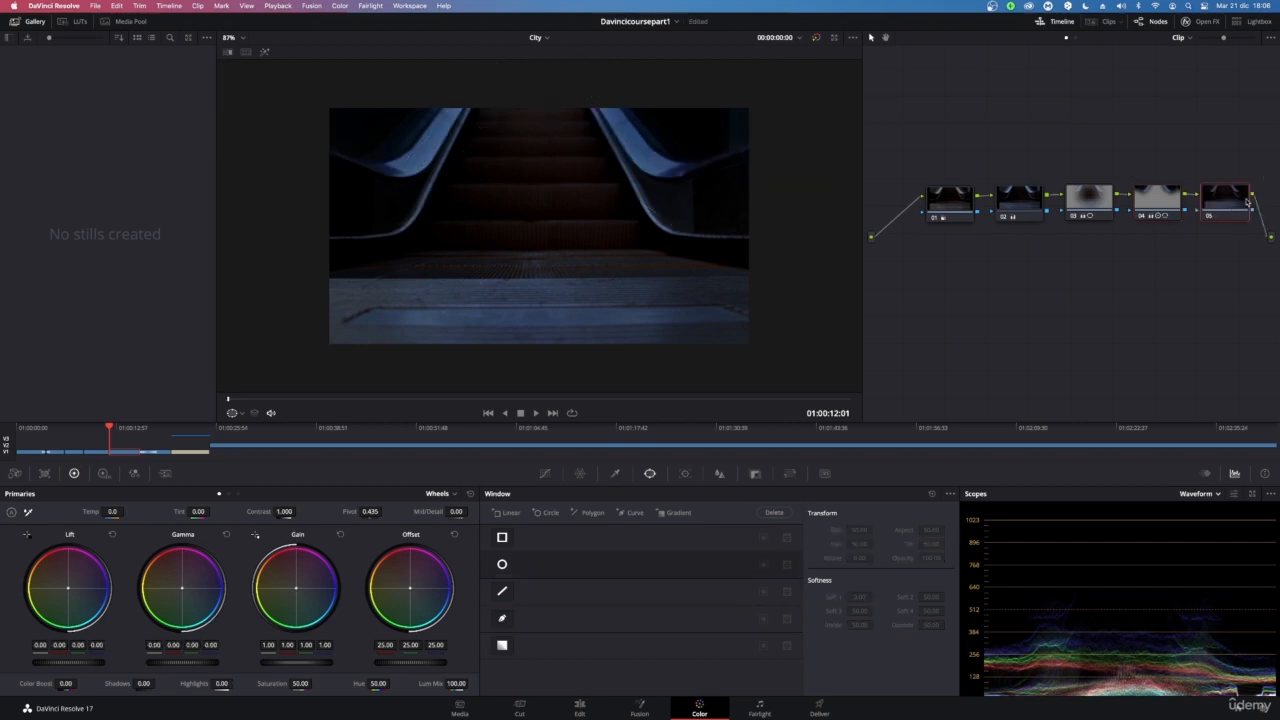
drag(1250, 200, 955, 268)
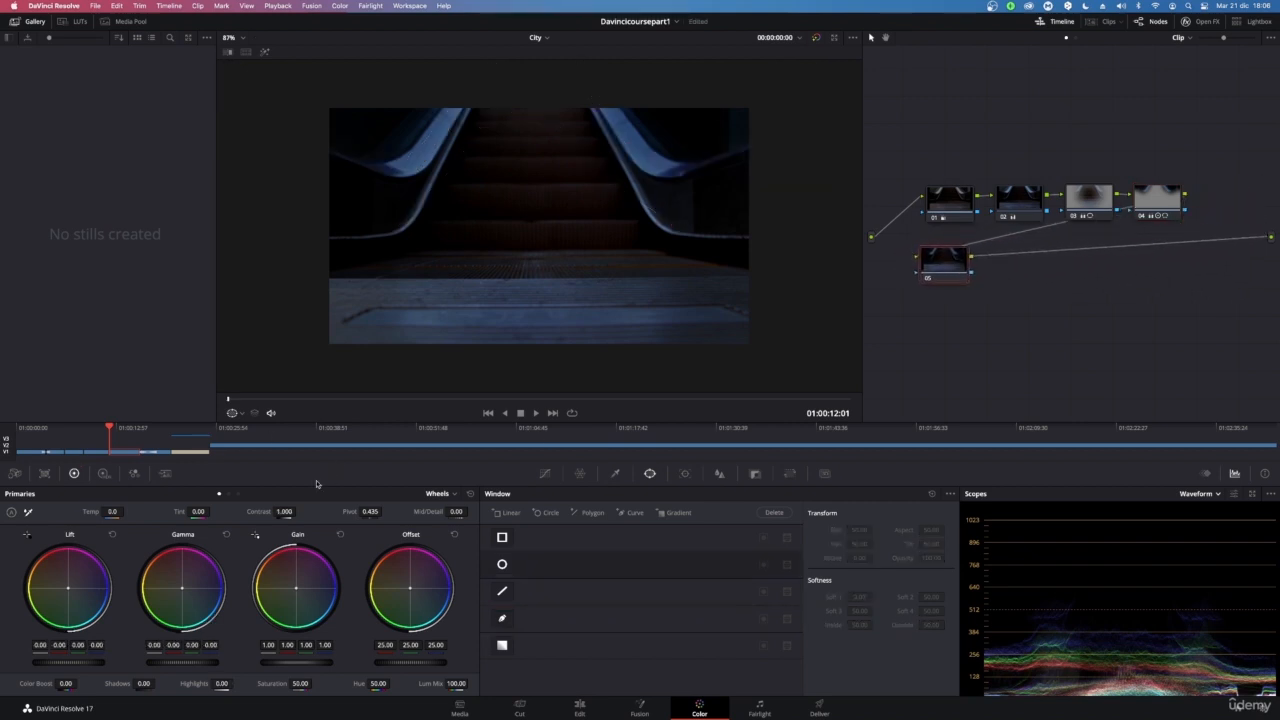
On the new lower node, set Contrast to 0.970, Saturation to 47.60 and Highlights to 5.00
drag(284, 511, 298, 511)
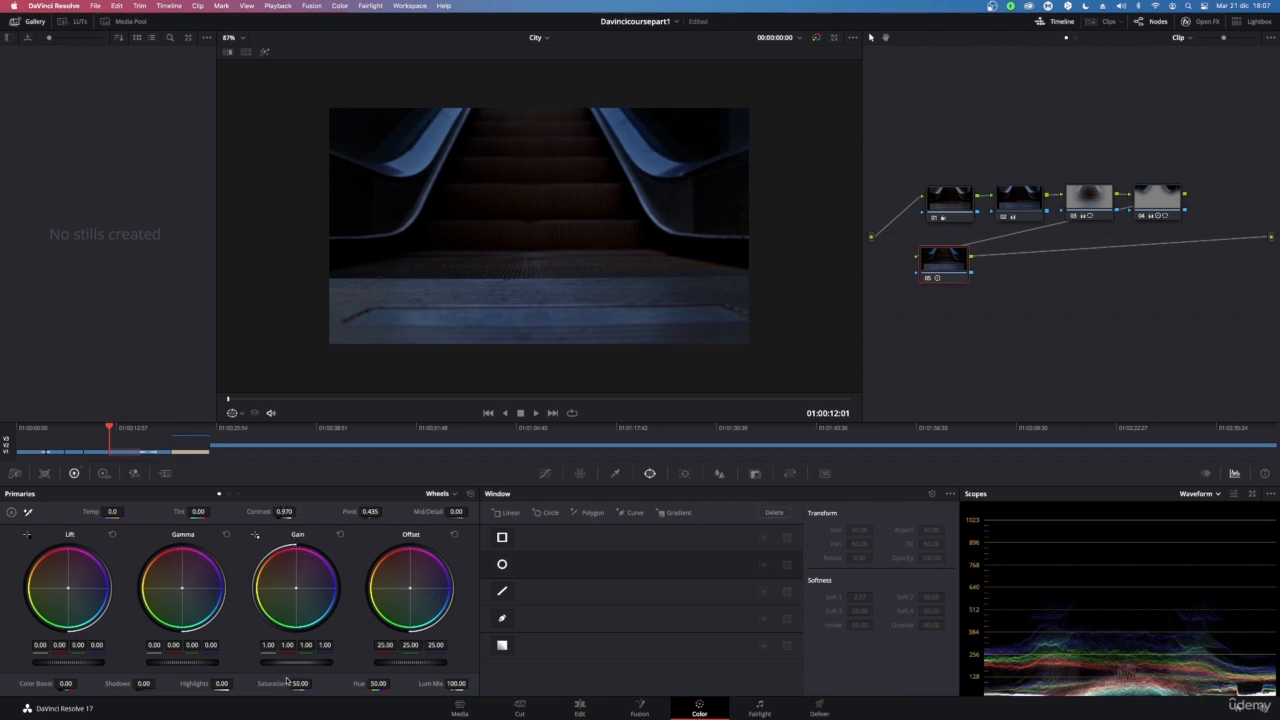
drag(300, 683, 314, 683)
drag(216, 684, 236, 683)
drag(222, 684, 230, 684)
scroll(591, 237, down, 3)
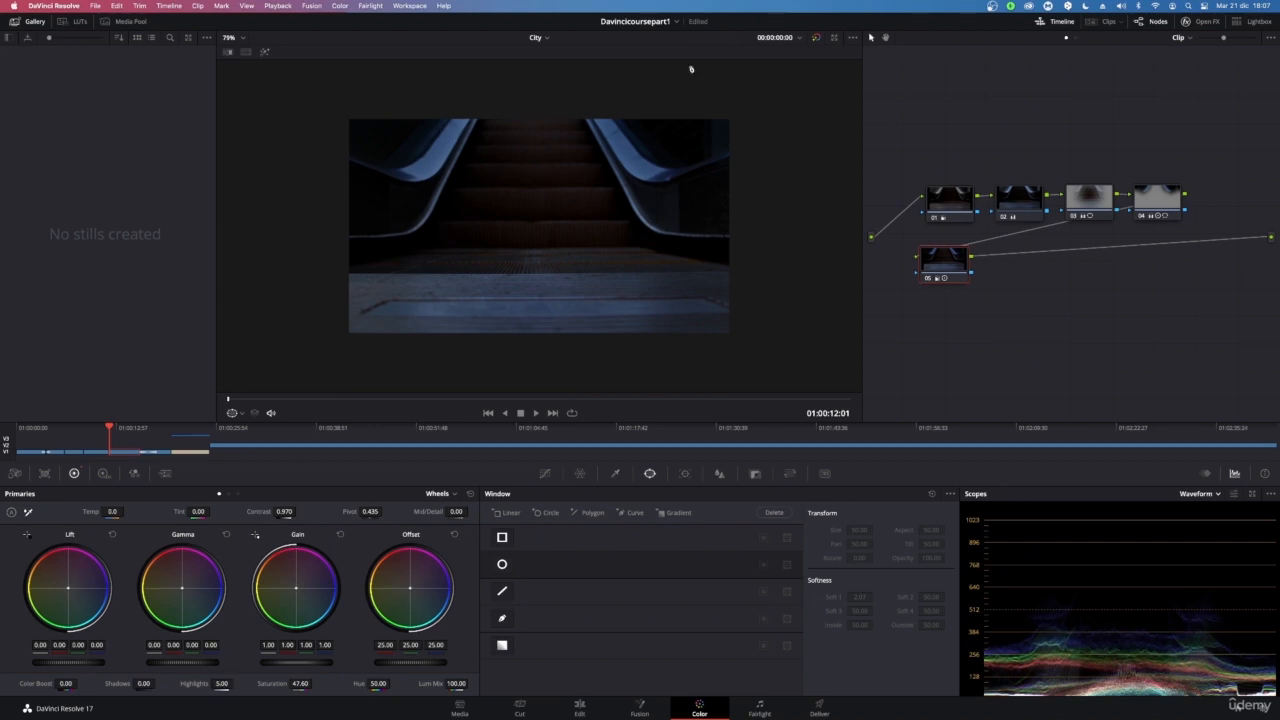
drag(143, 684, 150, 683)
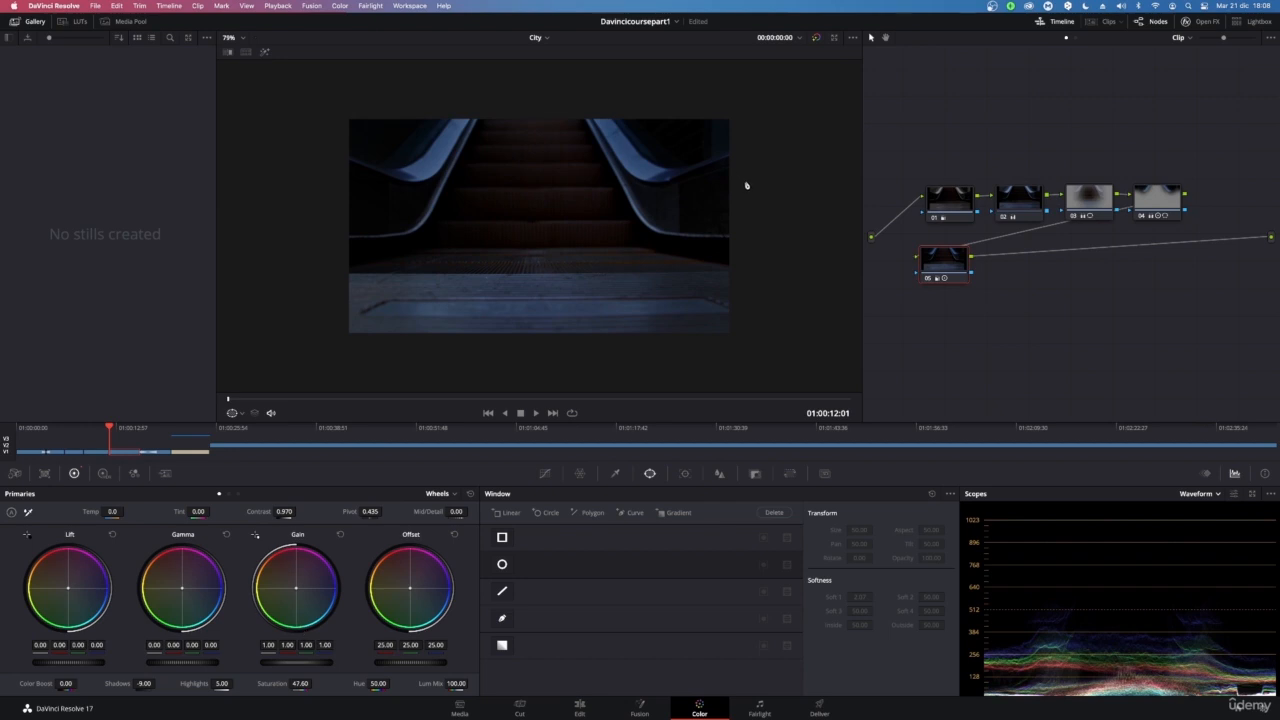
double_click(121, 685)
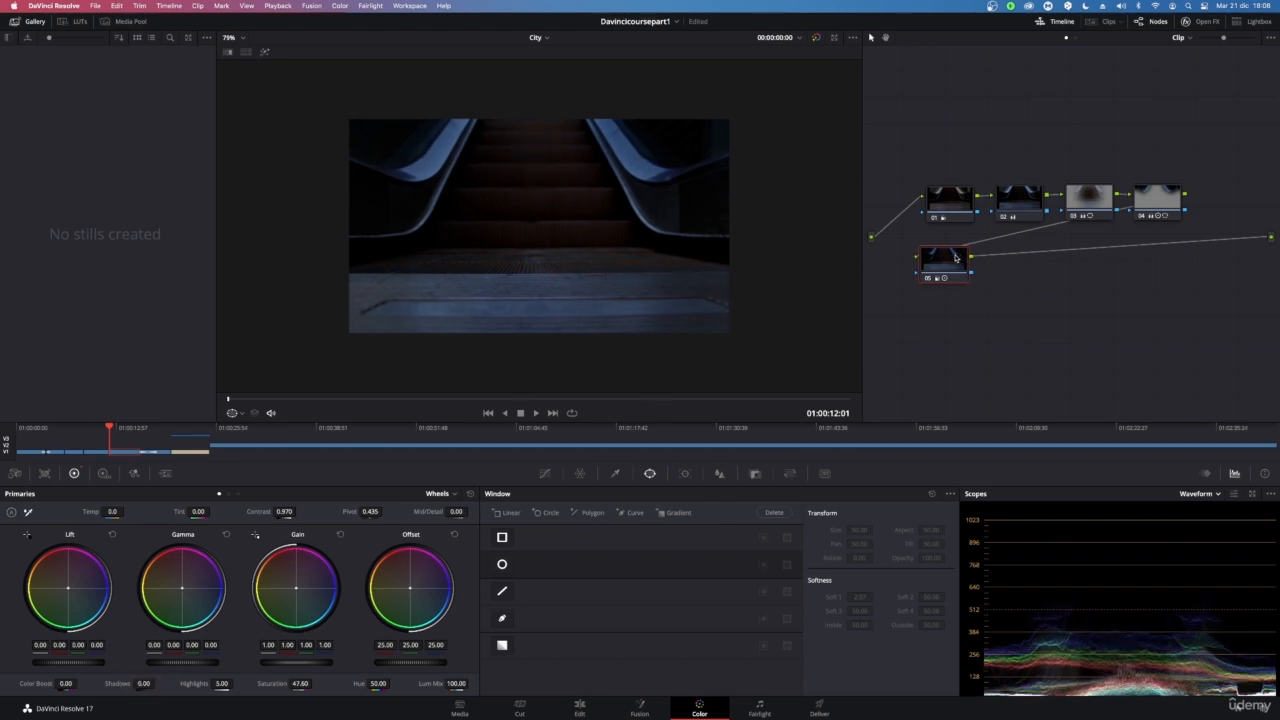
Add another serial node after the lower node and try, then undo, a linear window on it
key(alt+s)
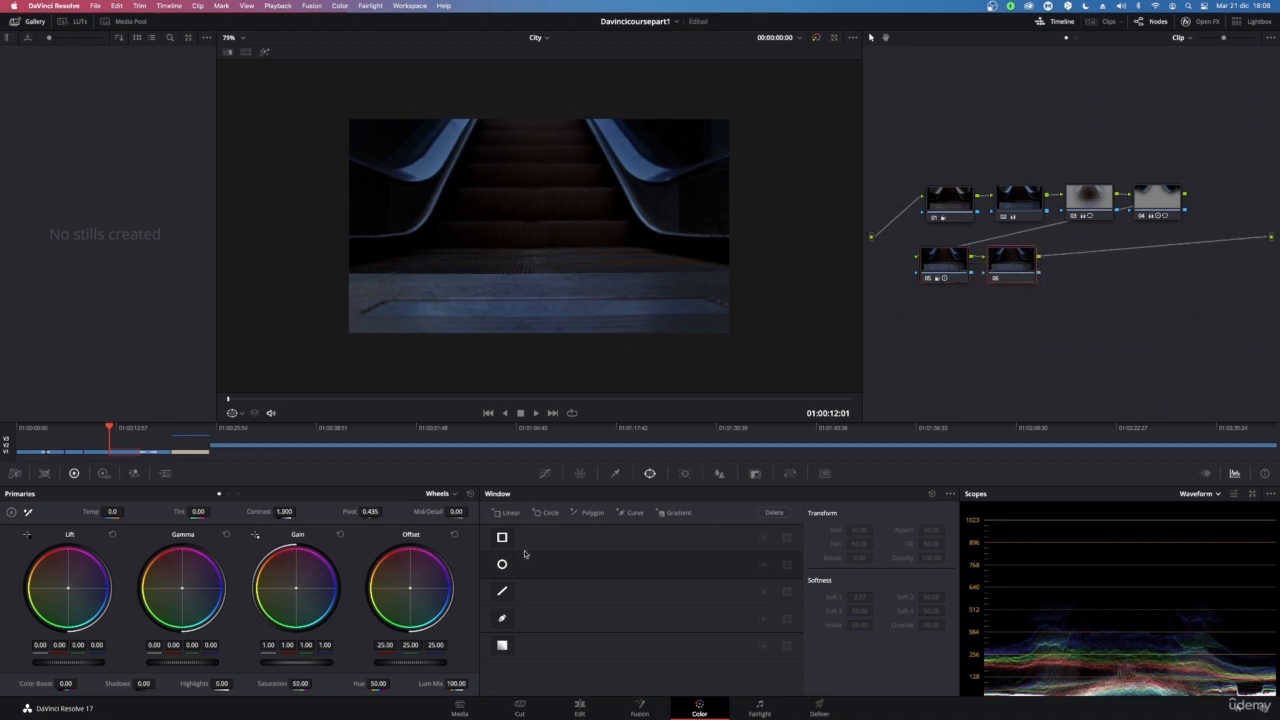
click(503, 592)
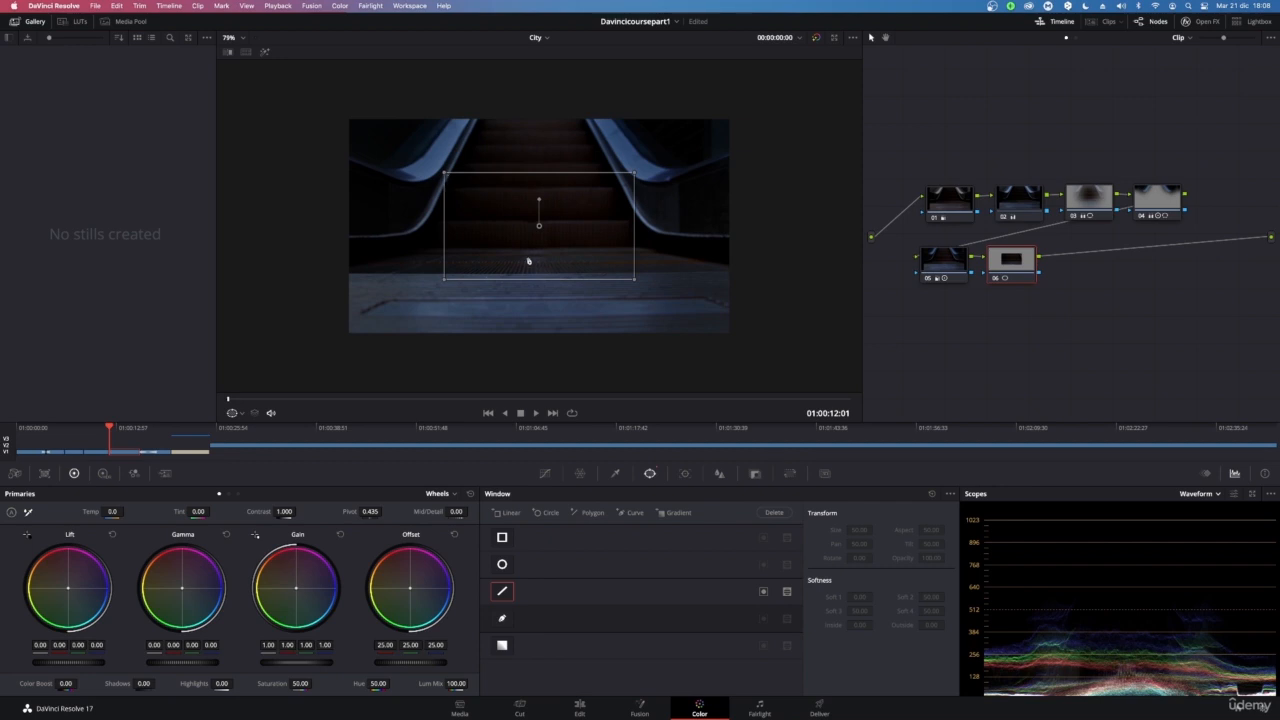
key(super+z)
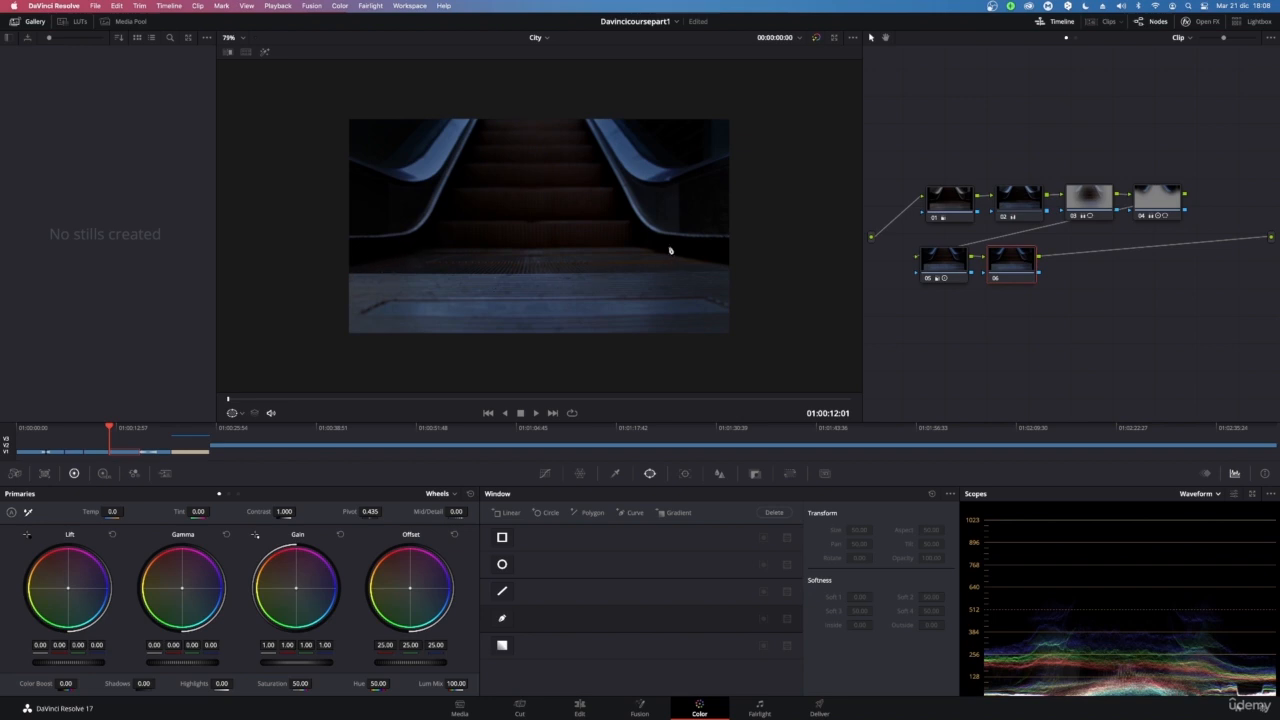
Draw a curve power window on the new node outlining the escalator steps and adjust its bottom corner points
click(502, 619)
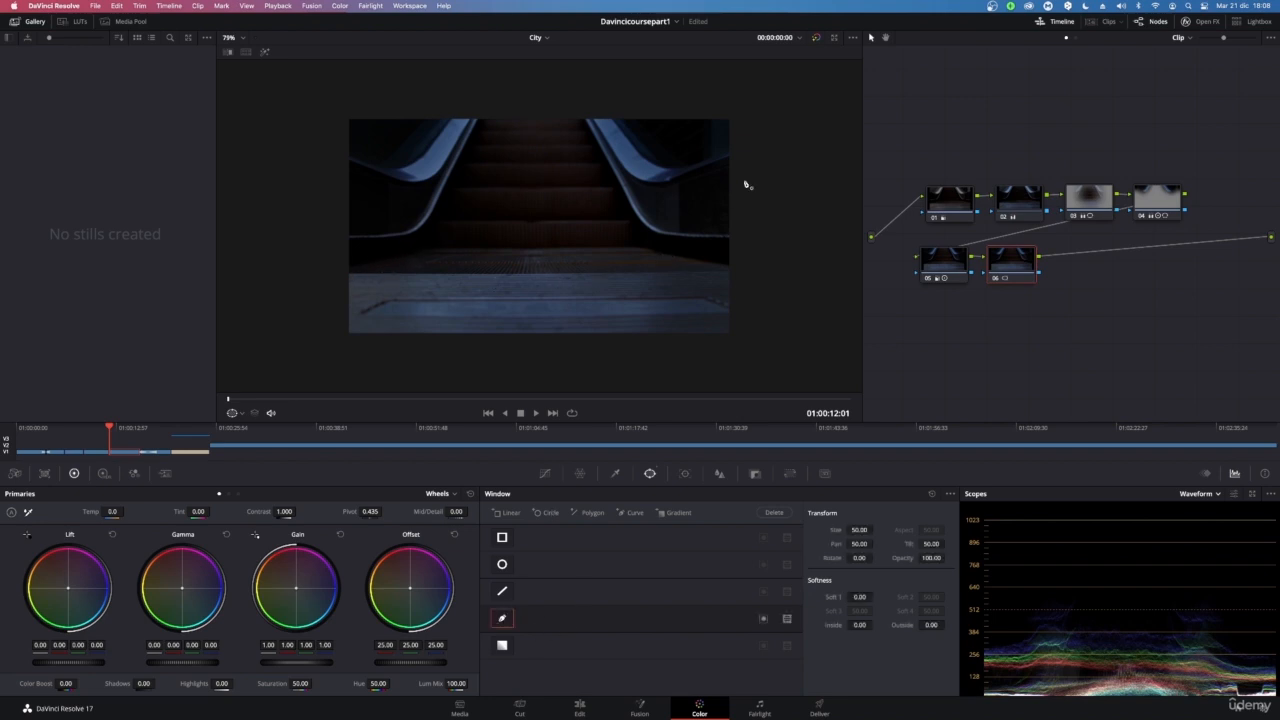
click(717, 264)
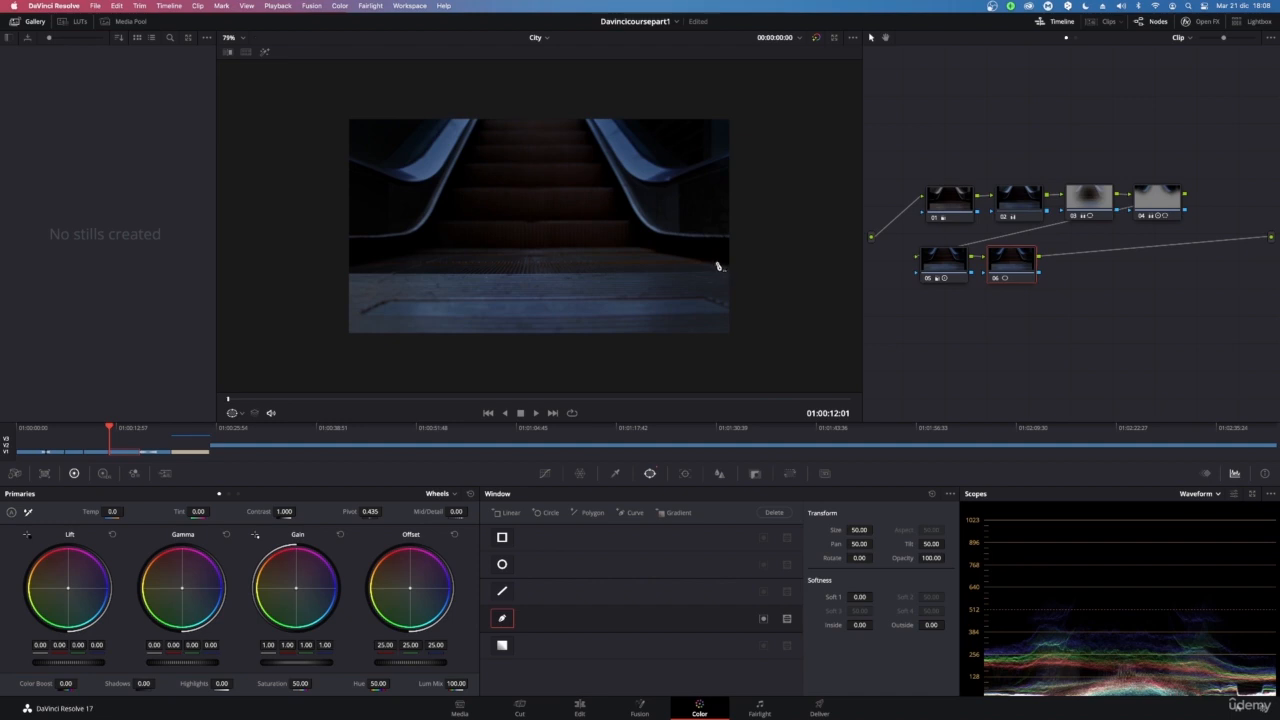
click(349, 268)
click(422, 242)
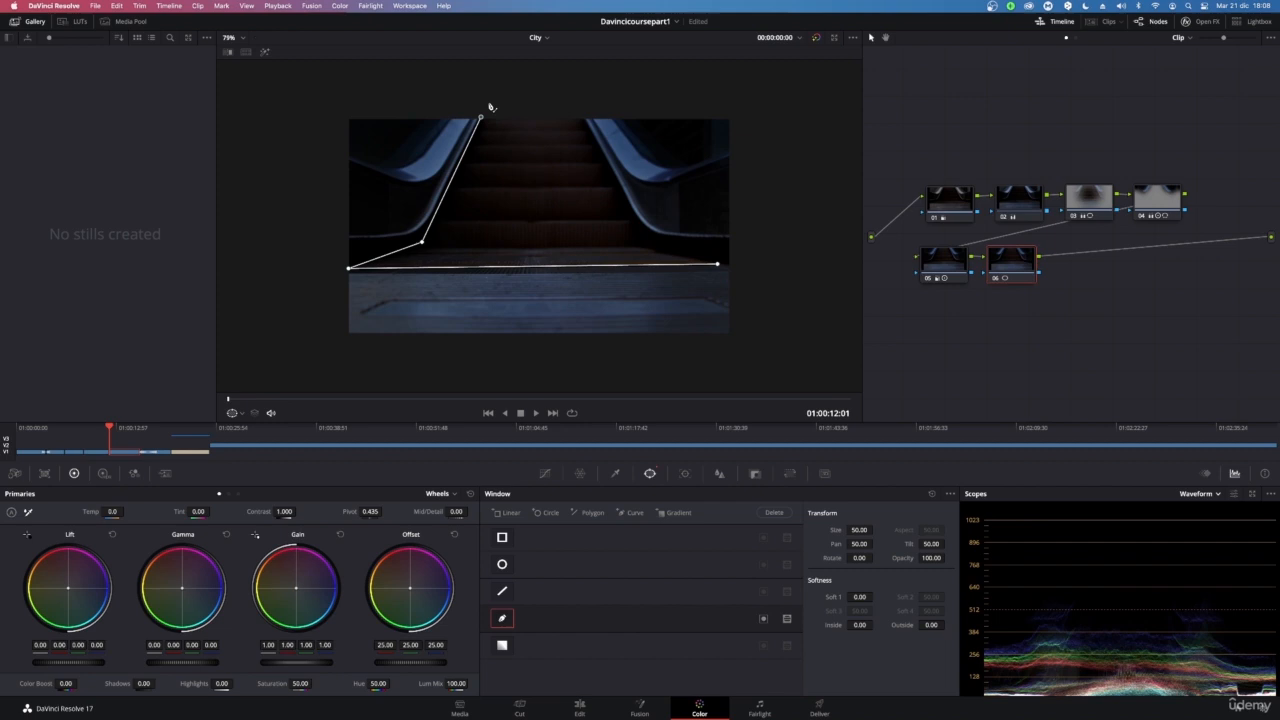
click(586, 115)
click(597, 140)
click(625, 203)
click(641, 233)
click(671, 252)
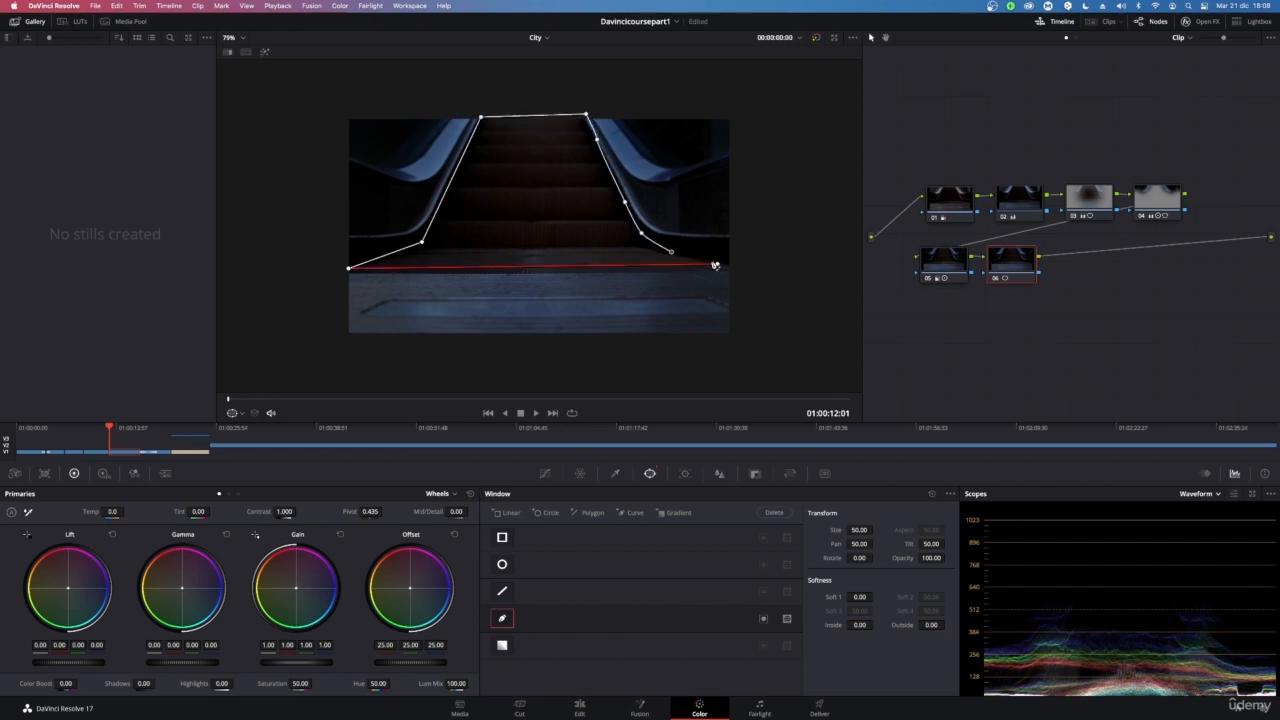
click(724, 266)
drag(727, 268, 732, 270)
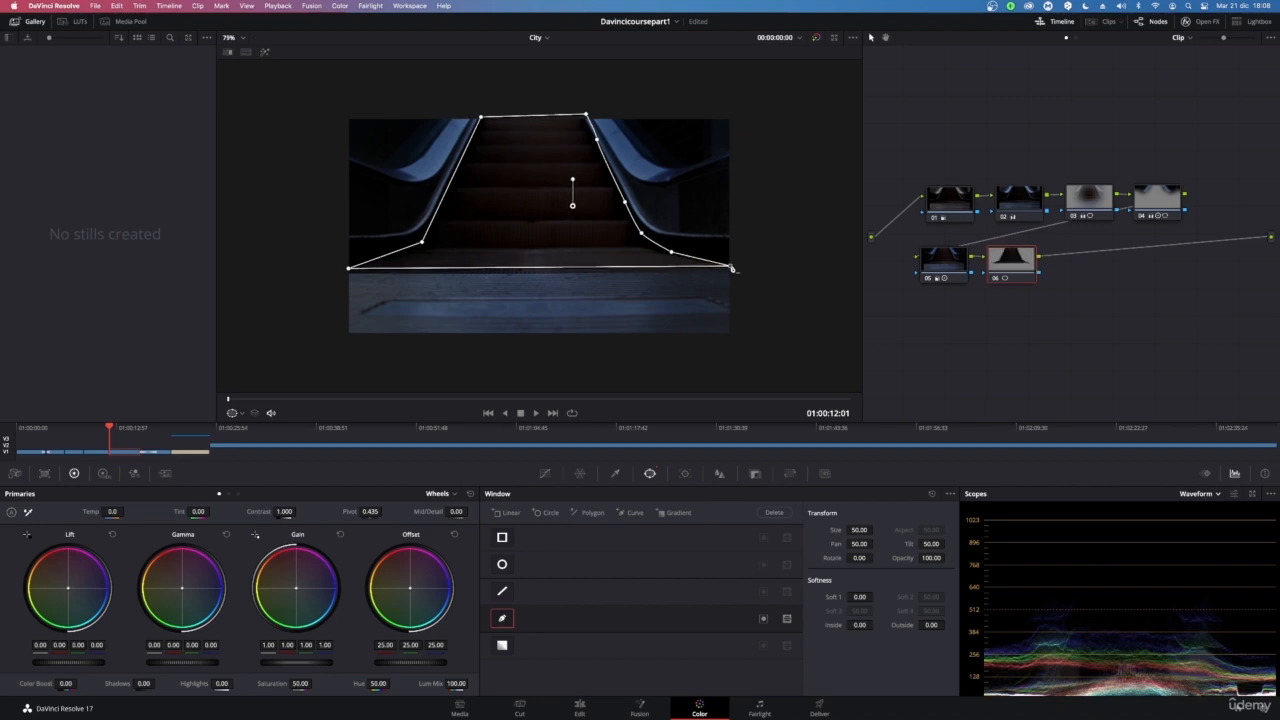
drag(349, 268, 344, 272)
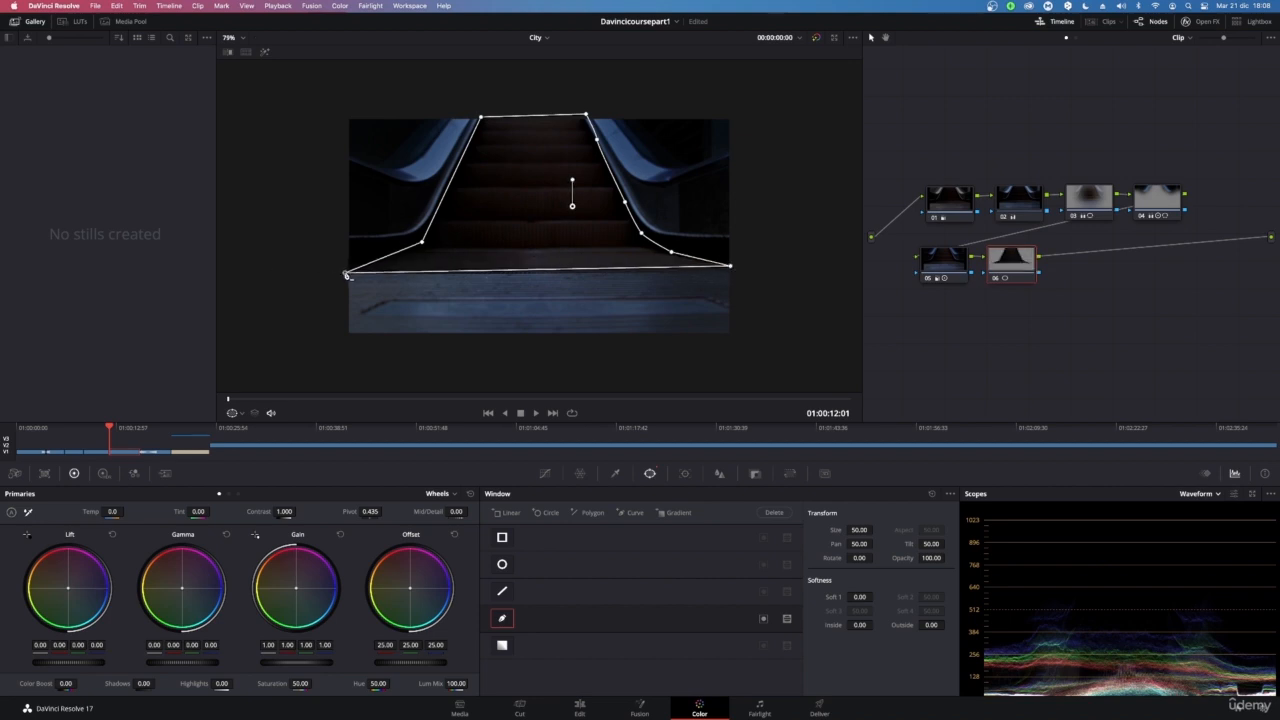
drag(731, 267, 726, 269)
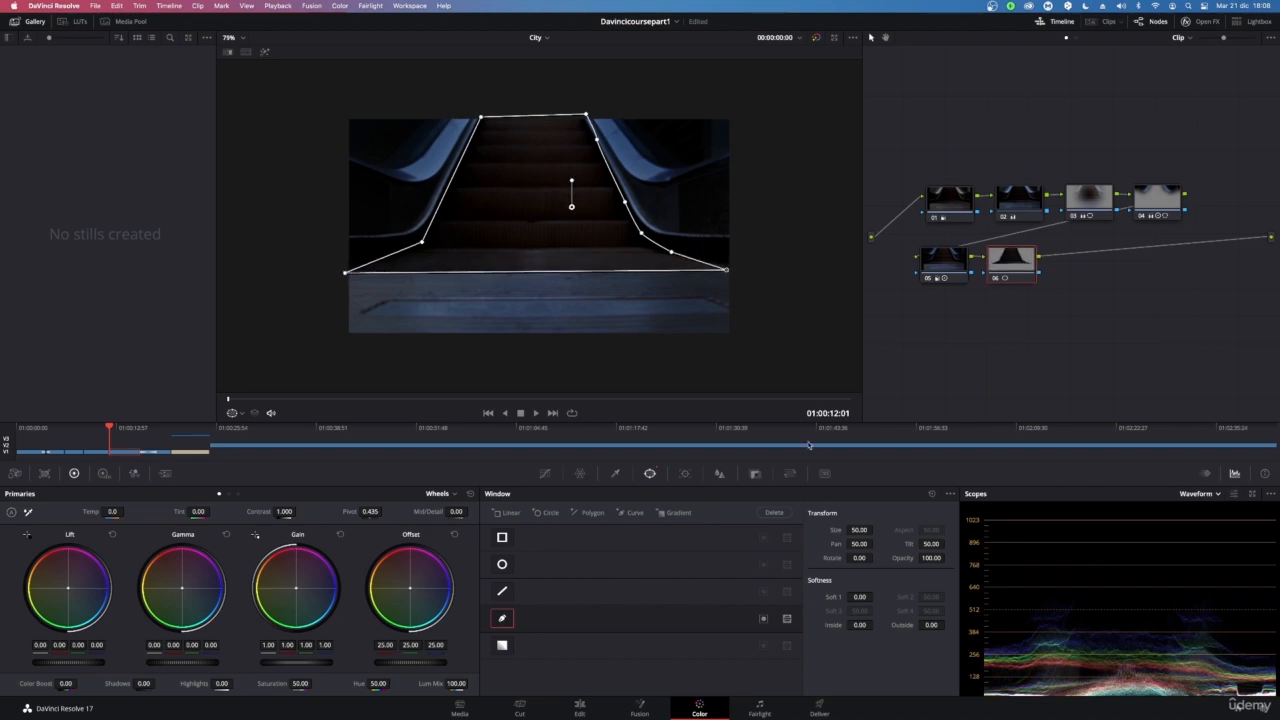
Set the curve window's Soft 1 to 3.84, Inside softness to 15.04, Outside softness to 8.16 and opacity to 90.32
drag(861, 532, 928, 558)
click(862, 558)
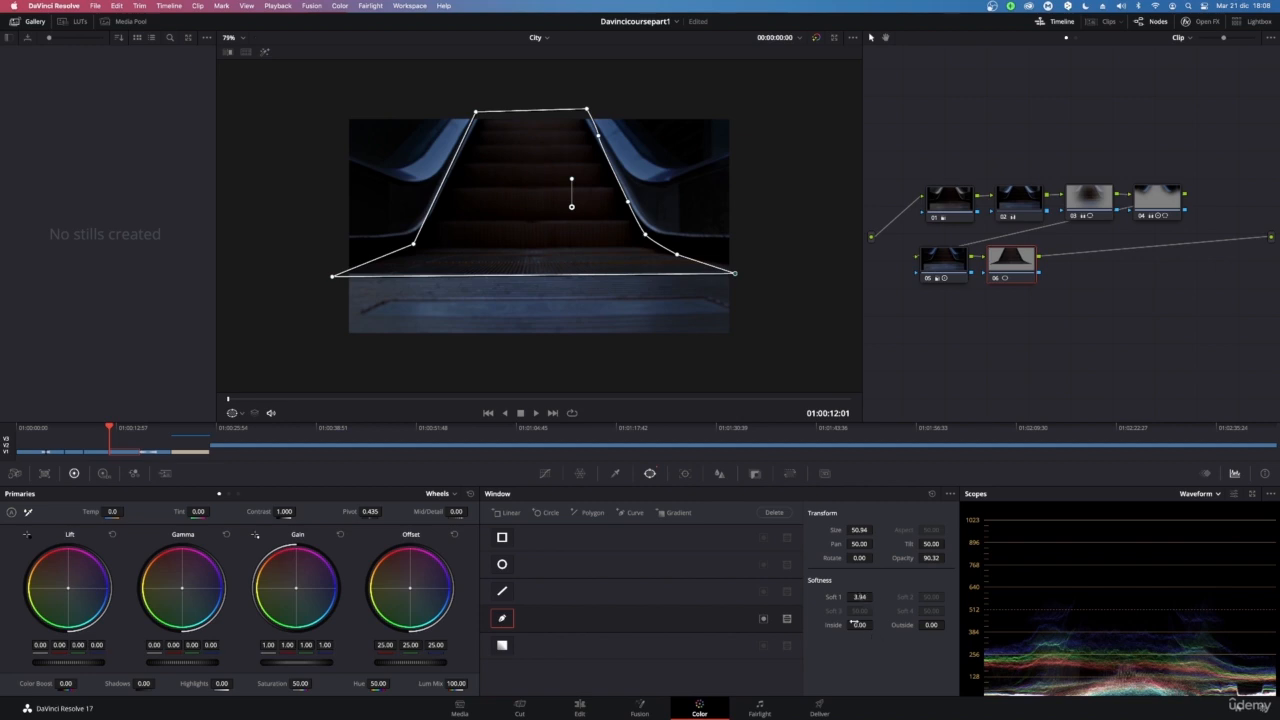
drag(859, 624, 876, 624)
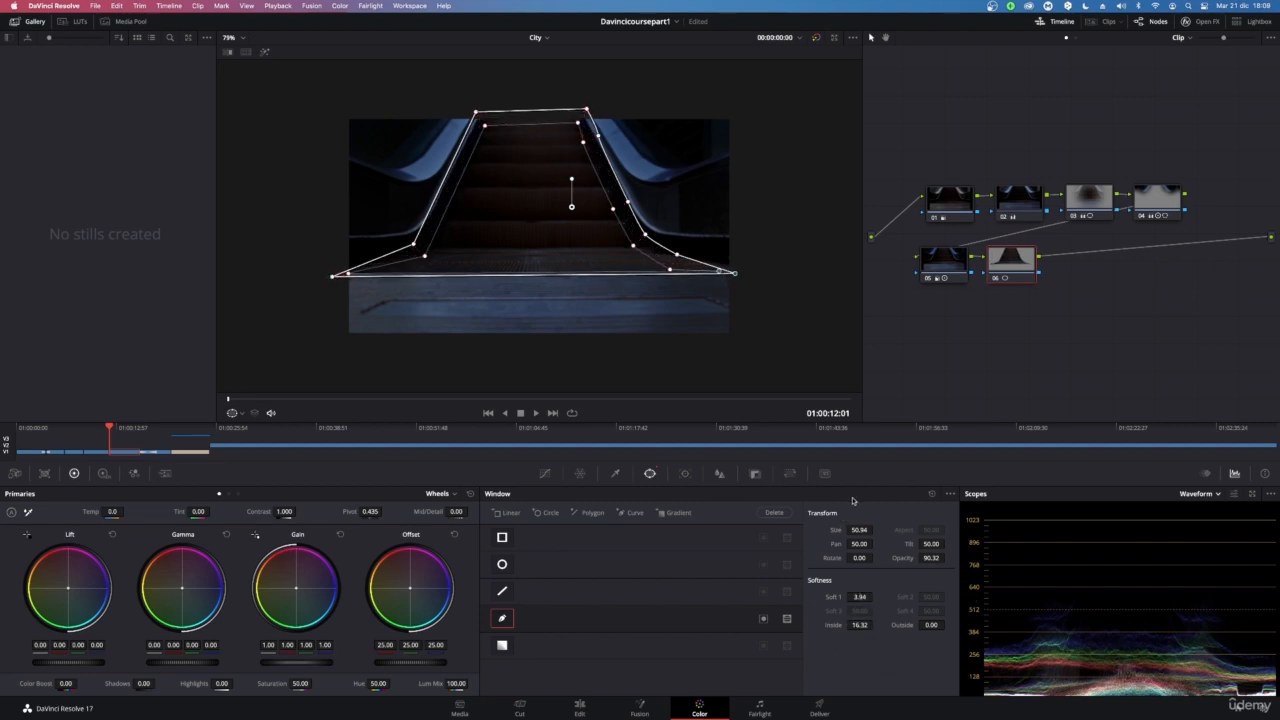
drag(931, 632, 933, 578)
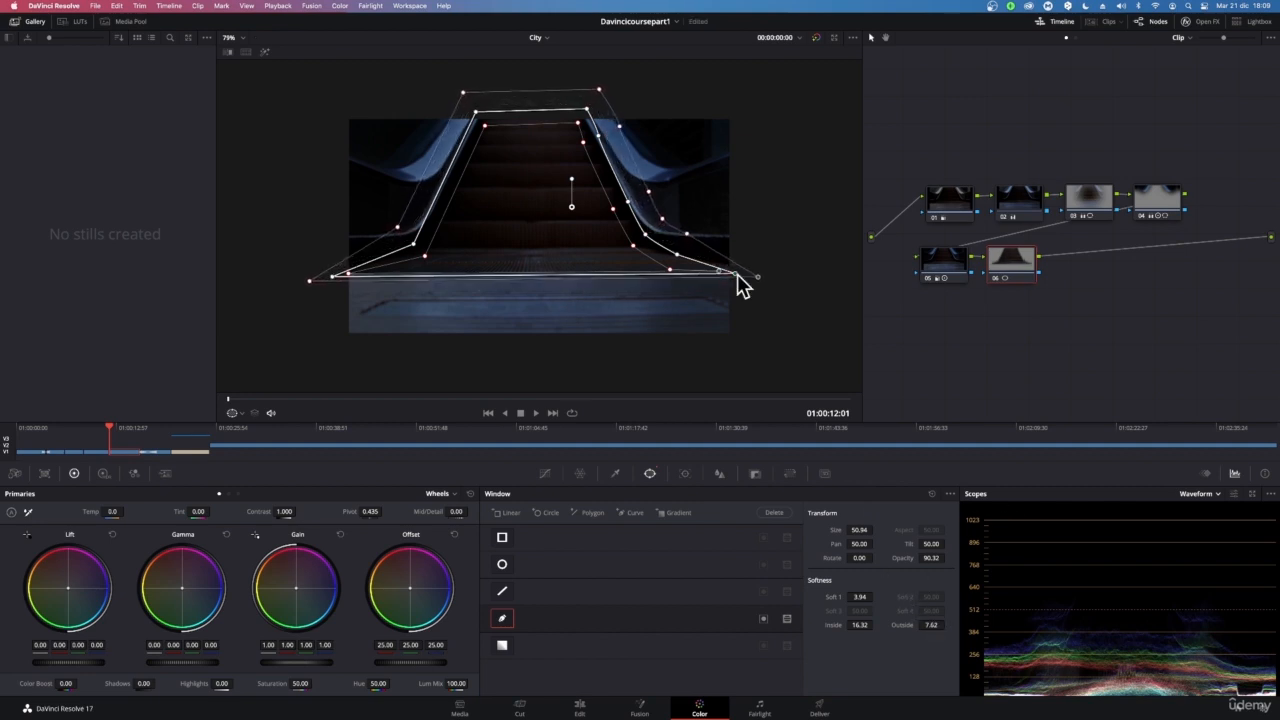
drag(931, 624, 872, 624)
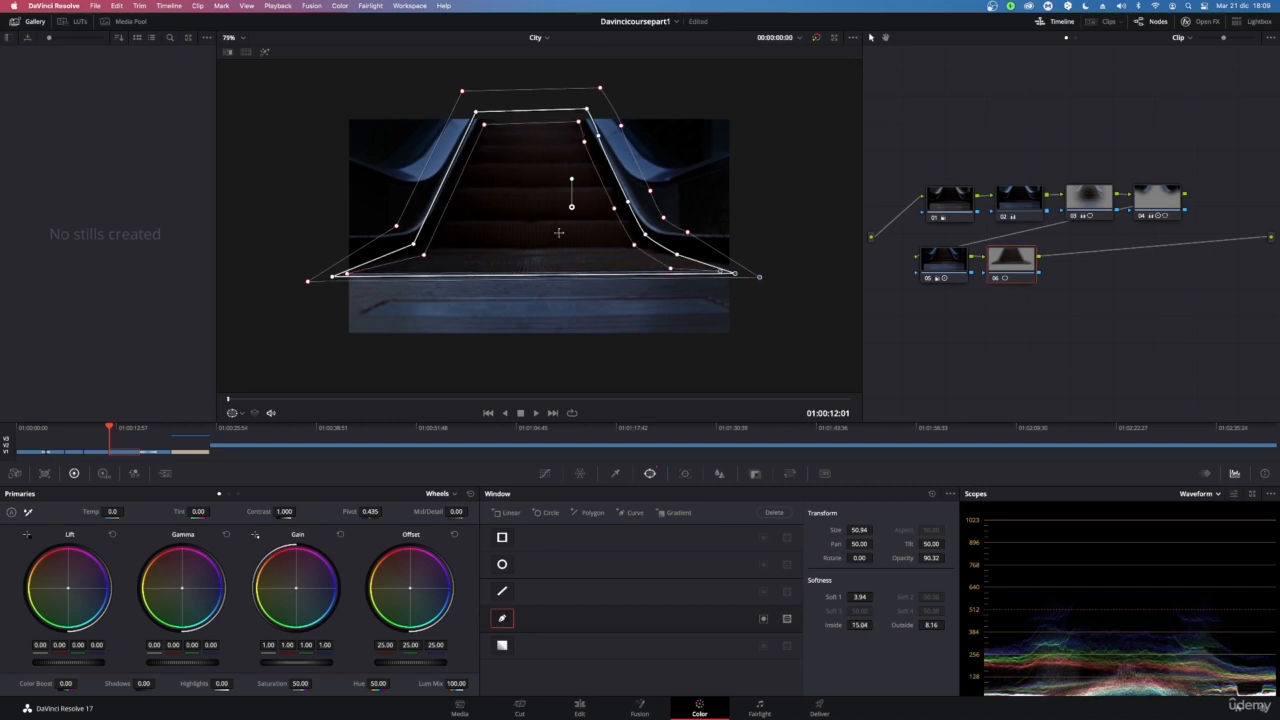
Shift the curve window slightly up and raise Shadows to 20.00
drag(571, 207, 564, 202)
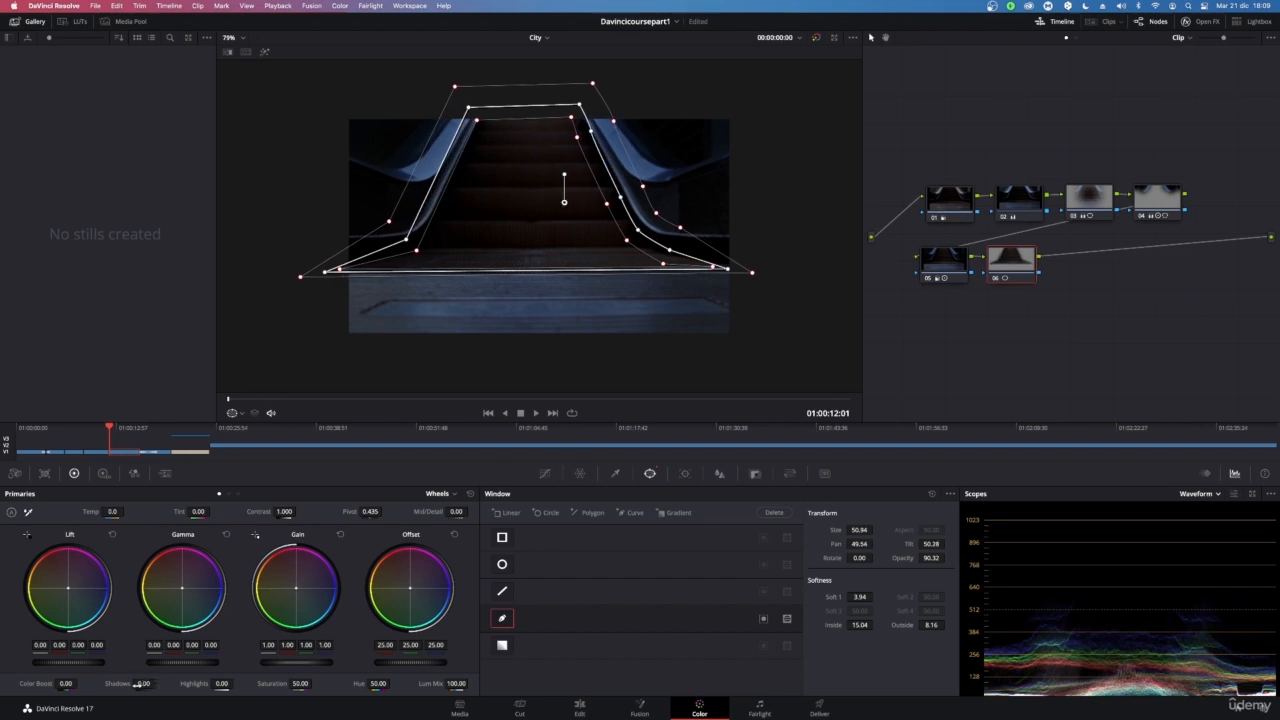
drag(138, 684, 153, 684)
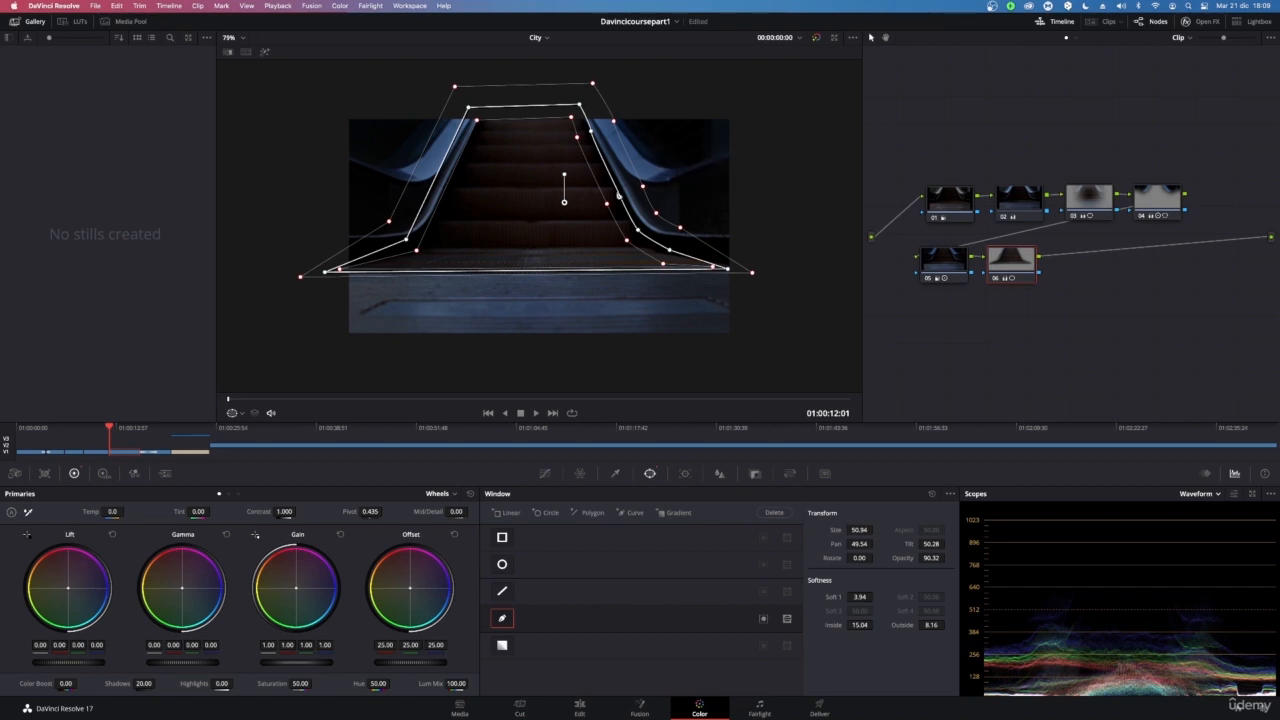
Reshape the curve window's outer softness outline by pulling its corner points outward beyond the steps
mouse_move(325, 273)
mouse_down()
mouse_move(336, 271)
mouse_move(322, 276)
mouse_up()
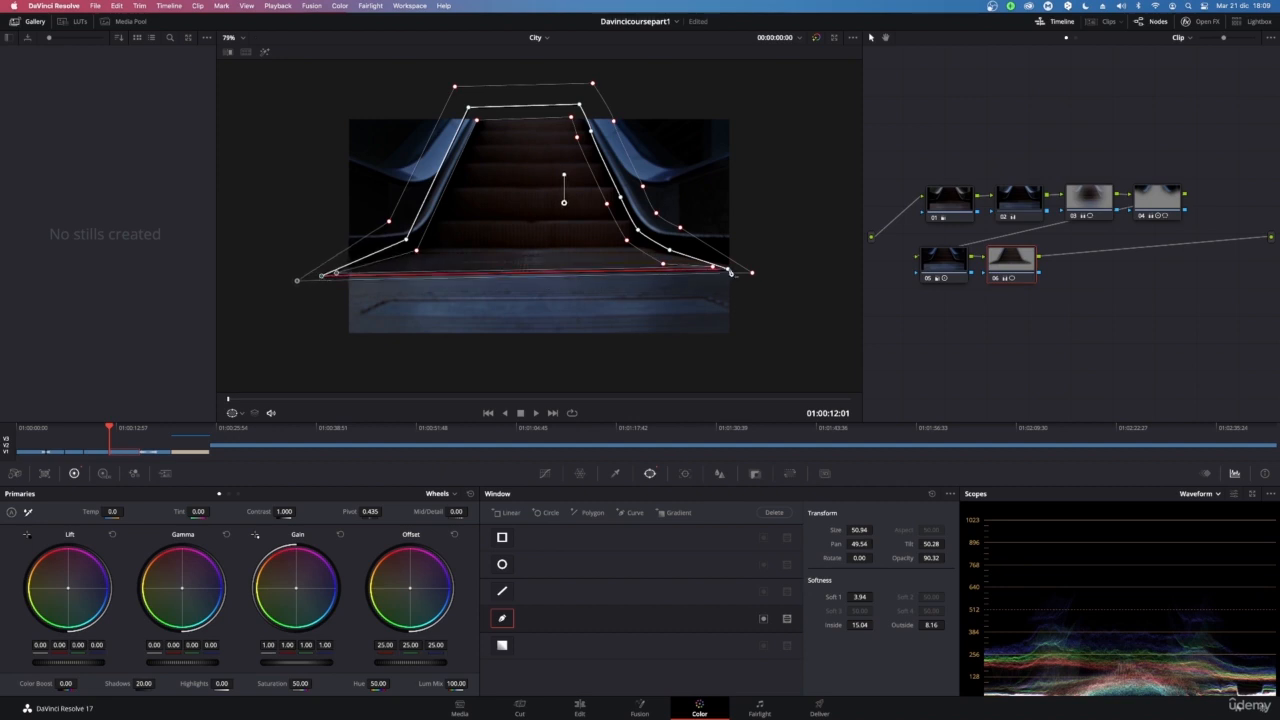
drag(752, 272, 768, 287)
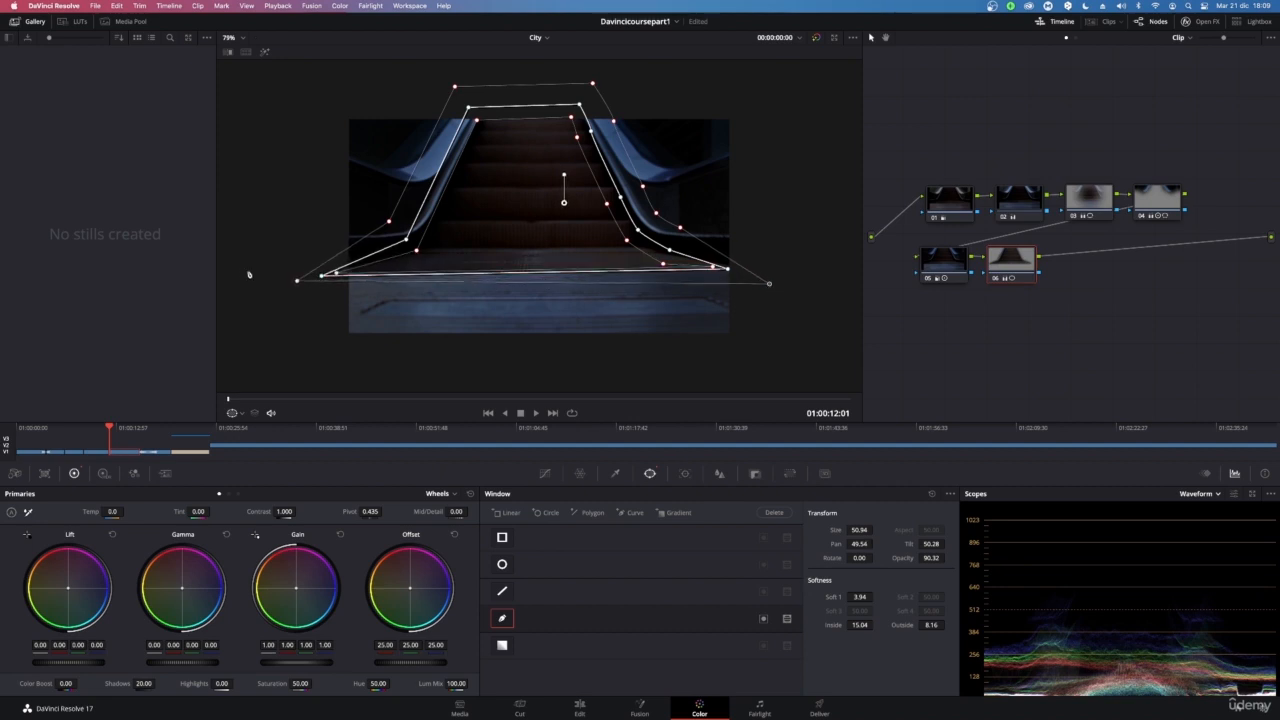
drag(298, 281, 264, 304)
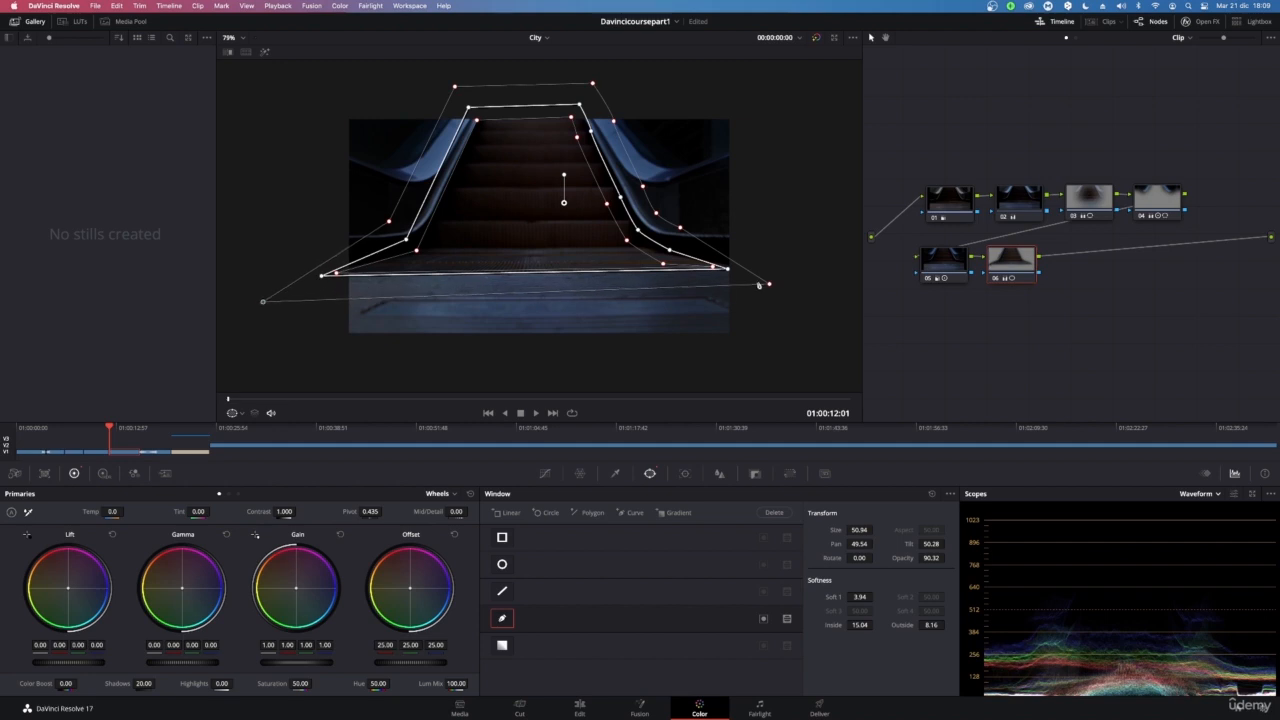
drag(770, 285, 784, 316)
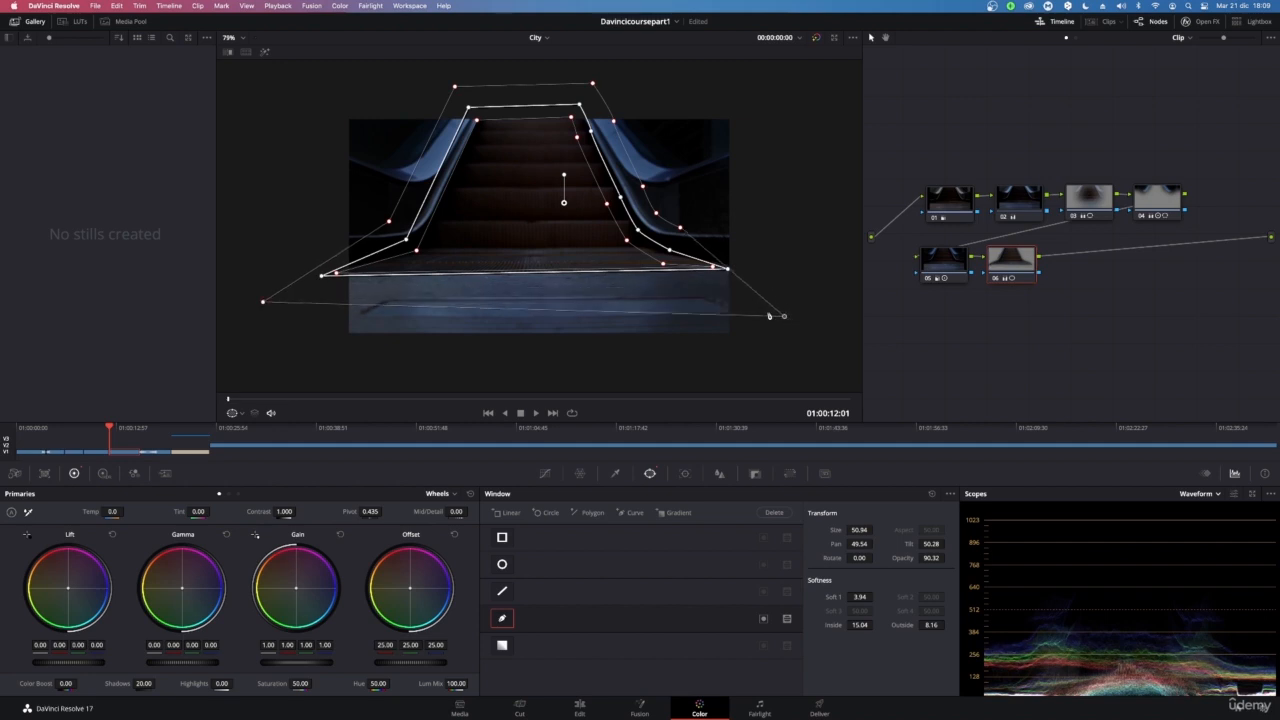
drag(582, 106, 590, 103)
drag(471, 104, 473, 102)
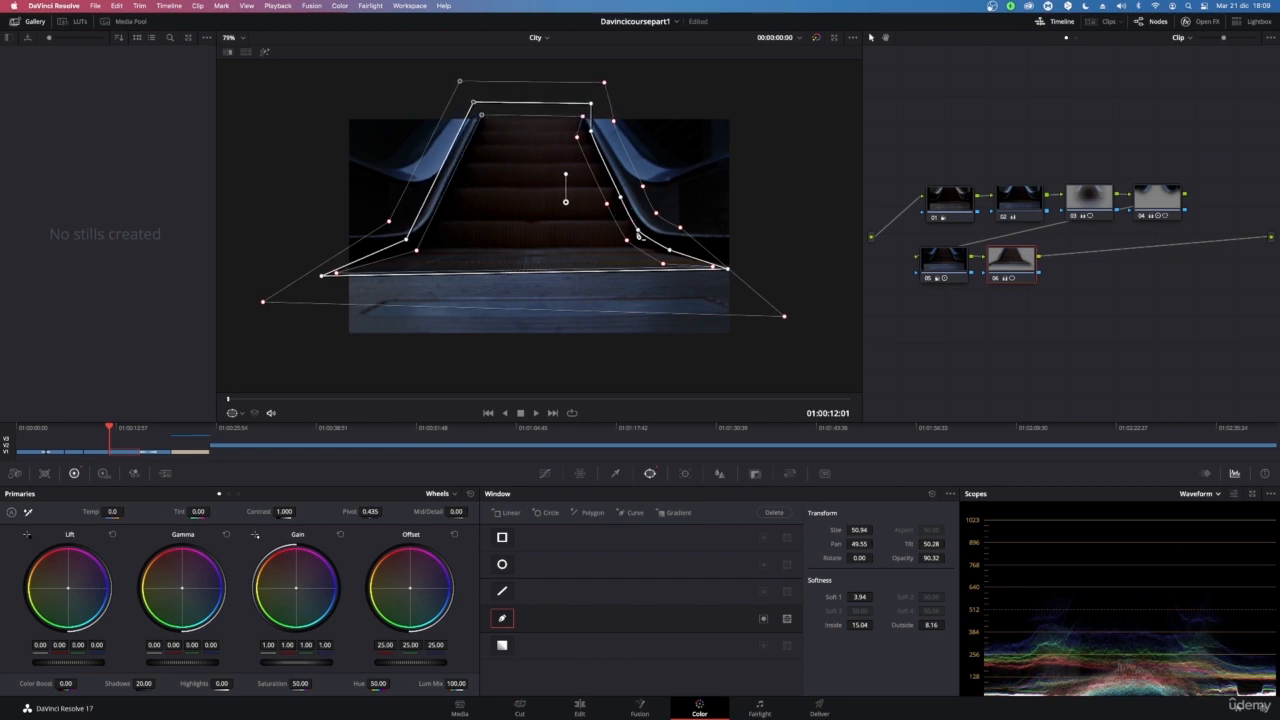
drag(638, 230, 751, 273)
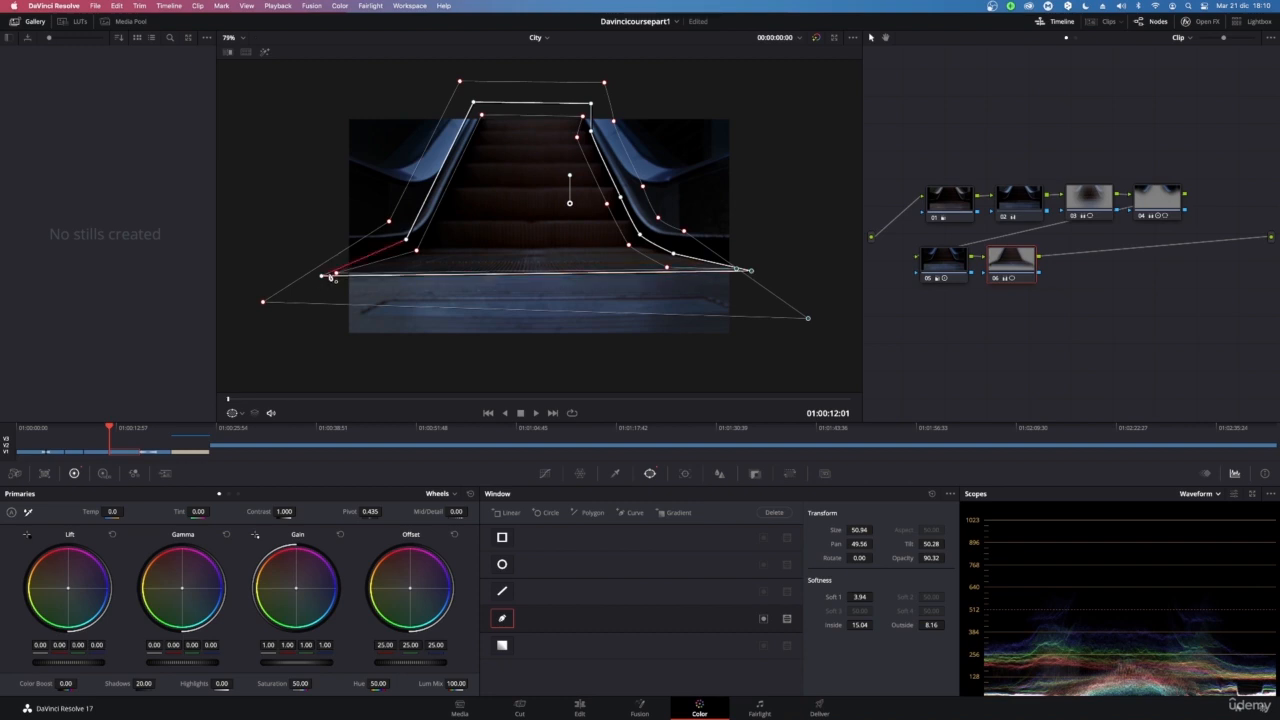
drag(321, 276, 316, 275)
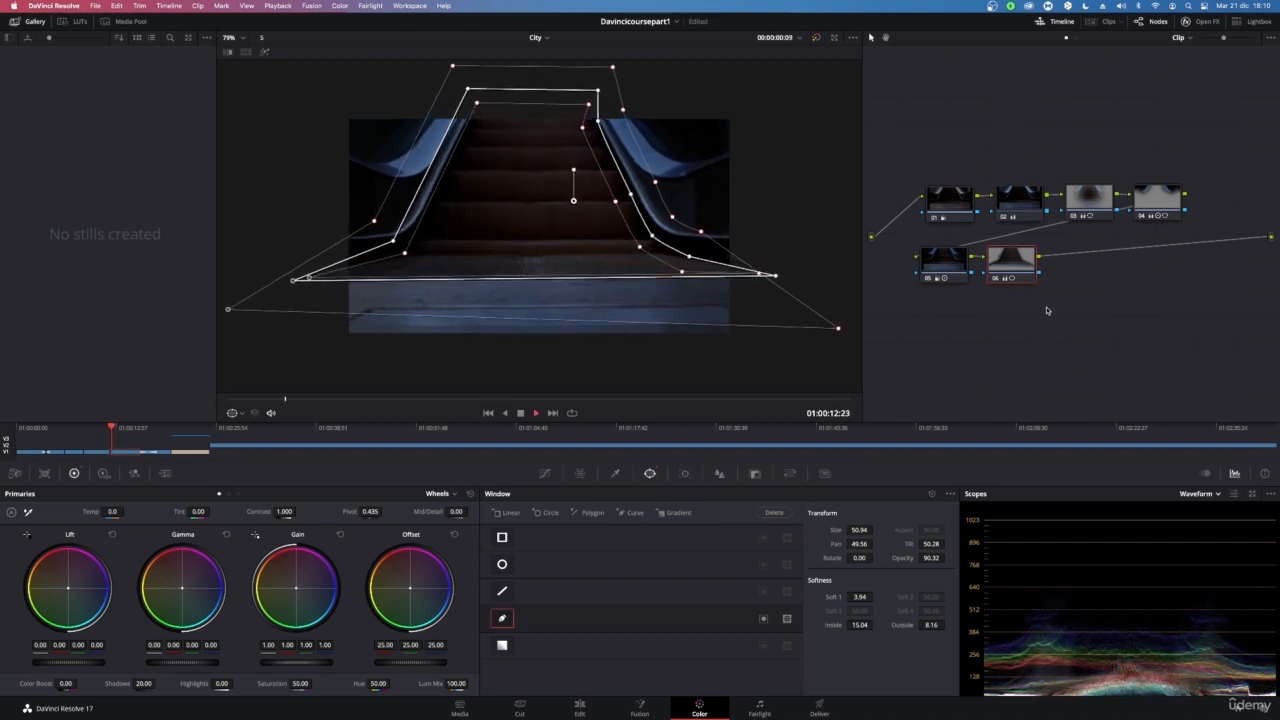
Play back the clip to review the grade and return the playhead to the start
key(space)
click(545, 474)
key(space)
key(space)
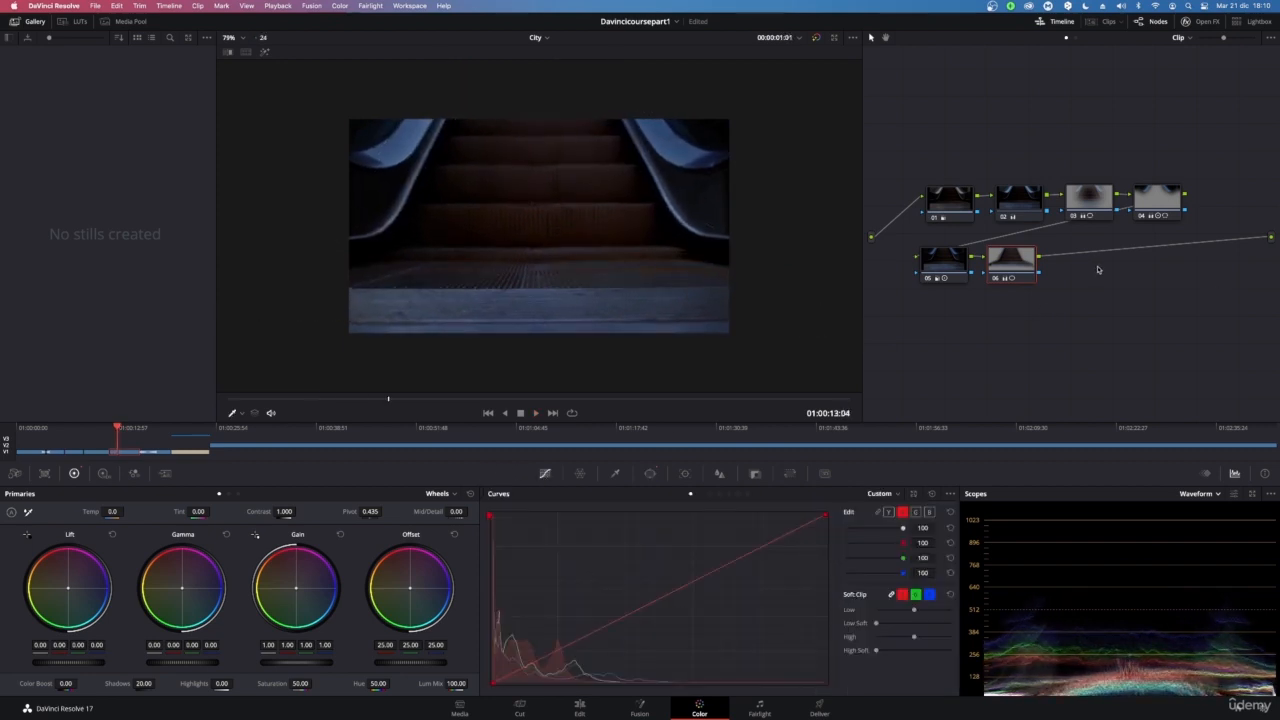
drag(369, 400, 228, 400)
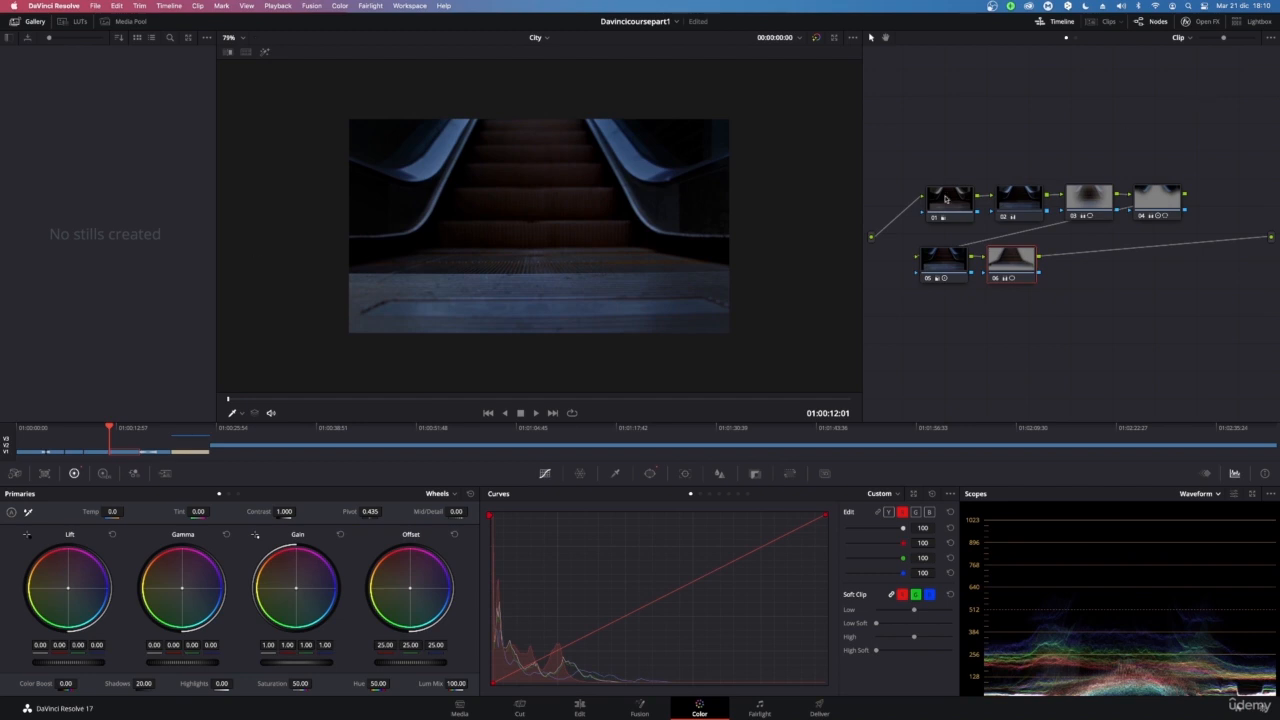
Select the nodes in the tree one by one to review their corrections
drag(1233, 357, 902, 264)
click(947, 262)
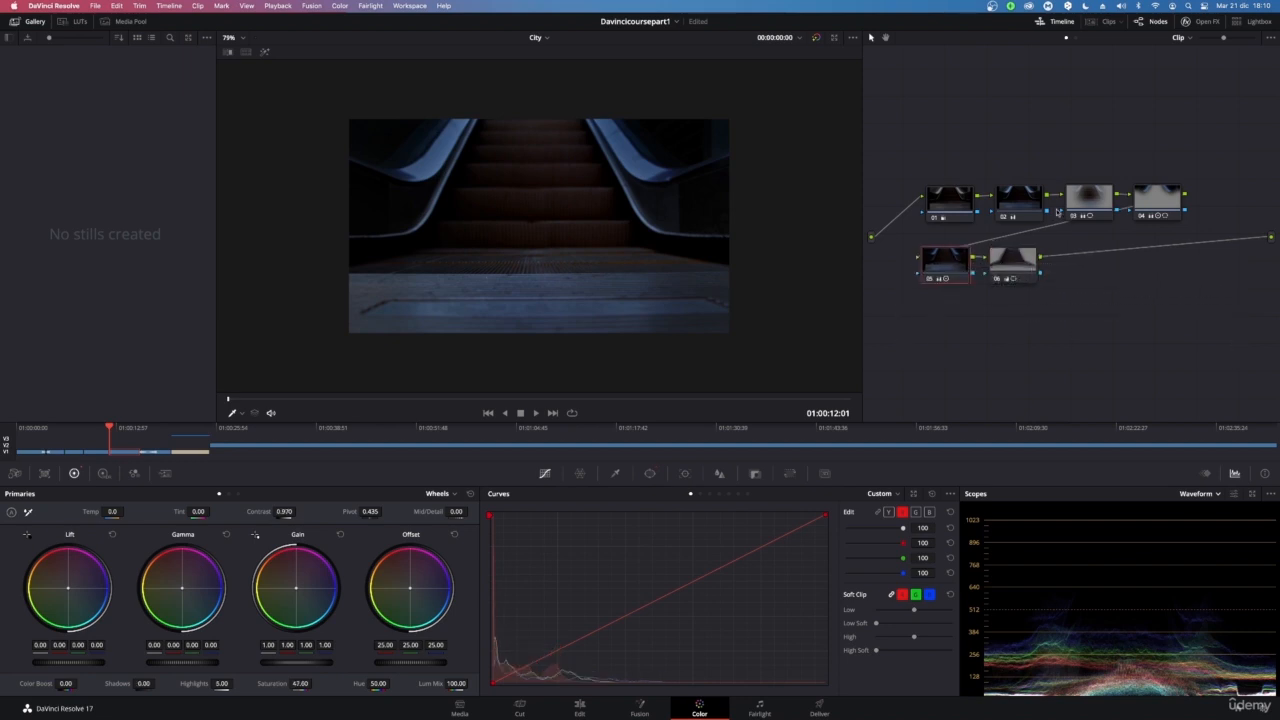
click(1010, 258)
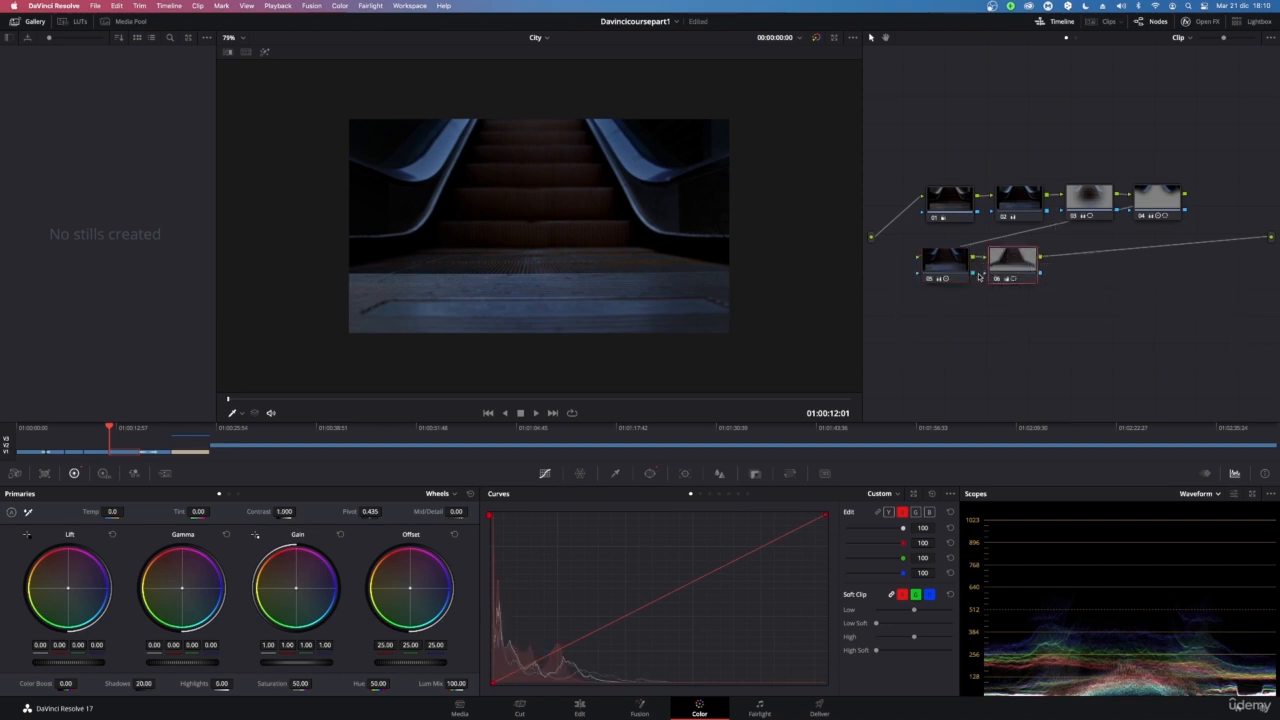
super+click(958, 272)
super+click(1146, 205)
super+click(1082, 204)
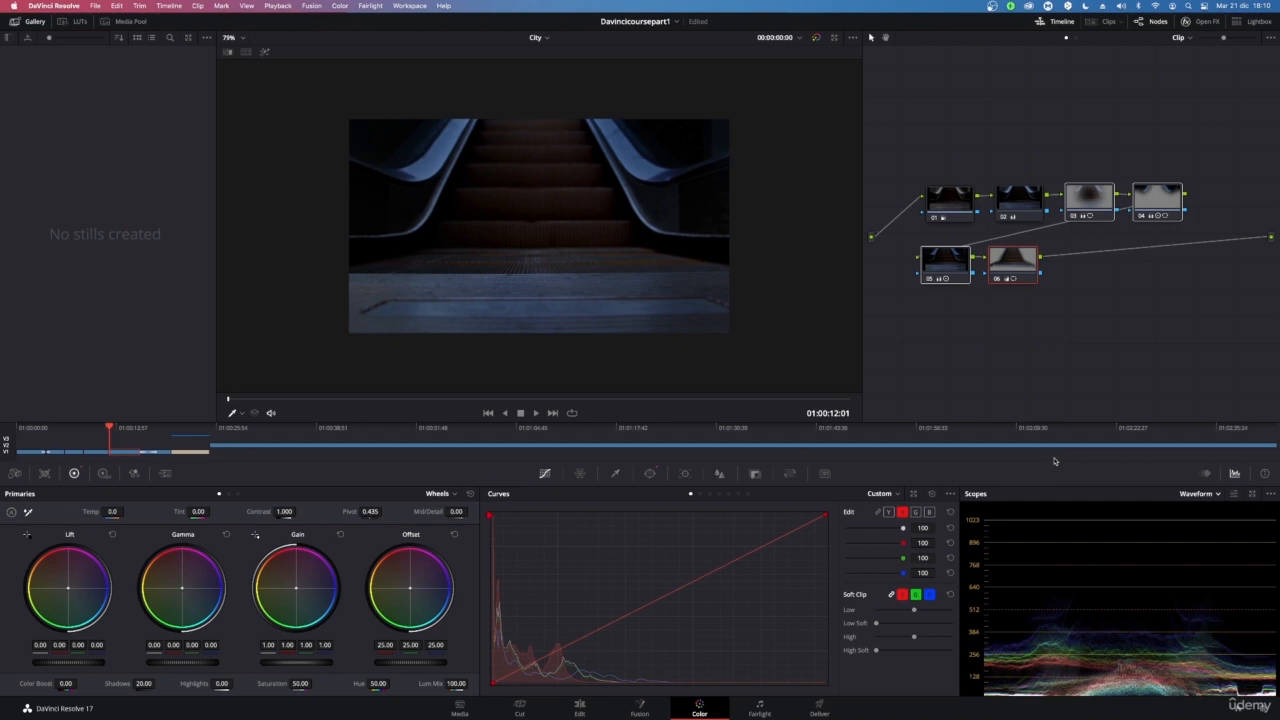
Toggle the selected nodes on and off repeatedly to compare the grade with and without them
key(super+d)
key(super+d)
key(super+d)
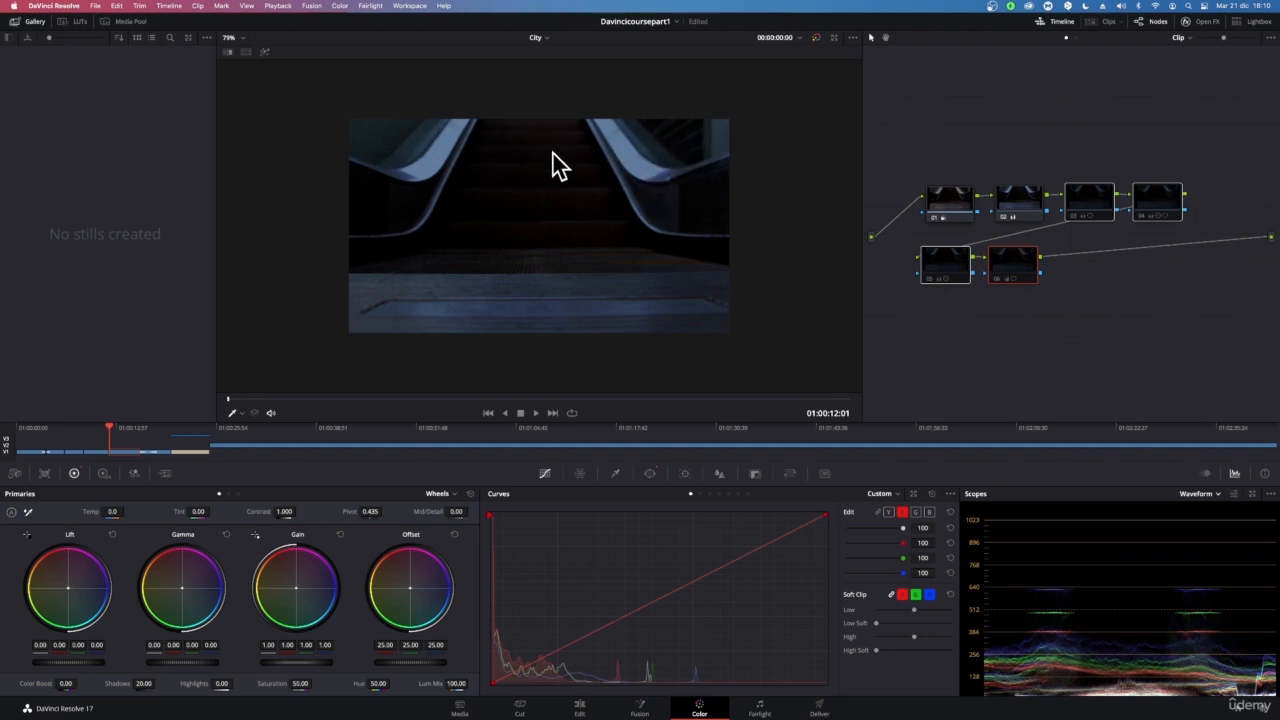
key(super+d)
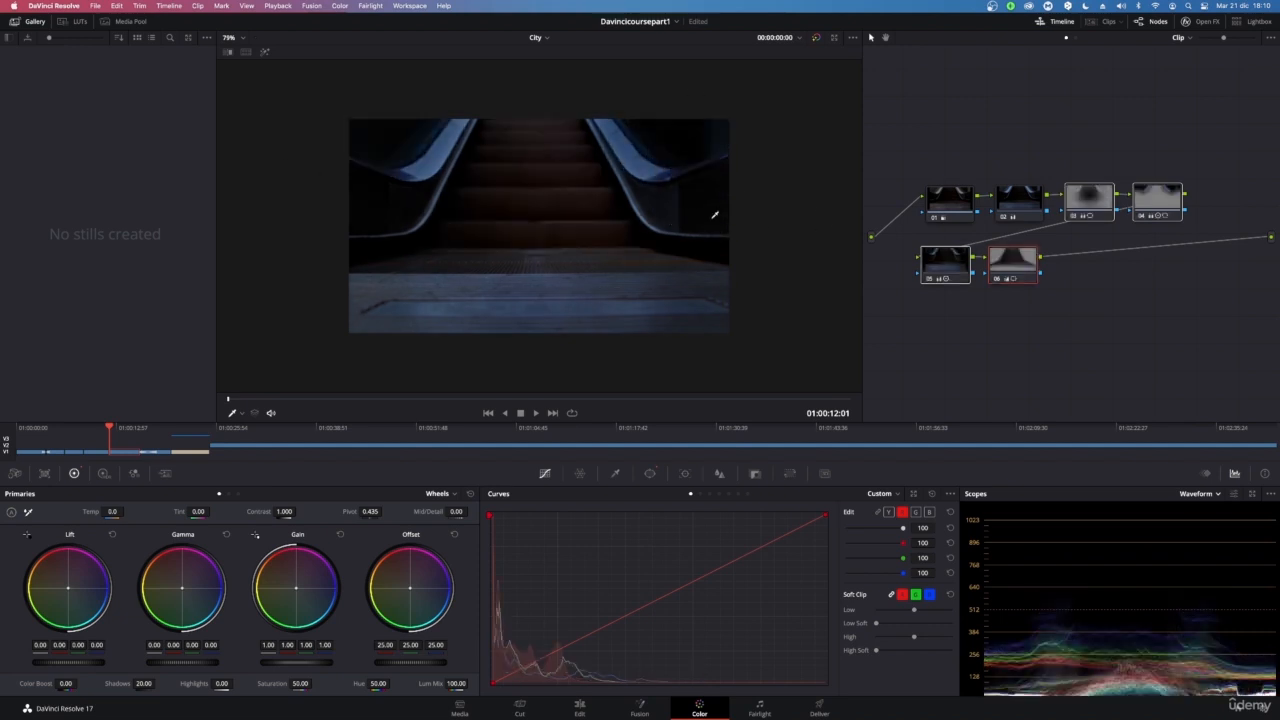
key(super+d)
key(super+d)
key(super+d)
key(super+d)
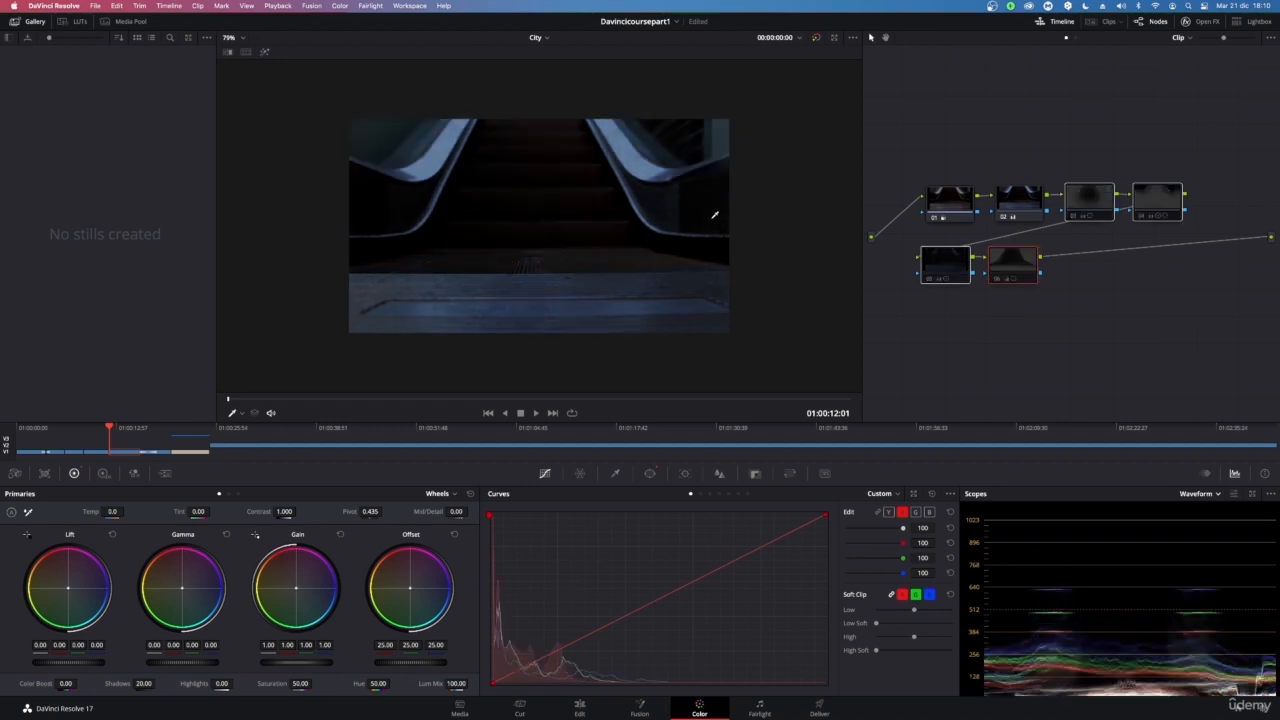
key(super+d)
key(super+d)
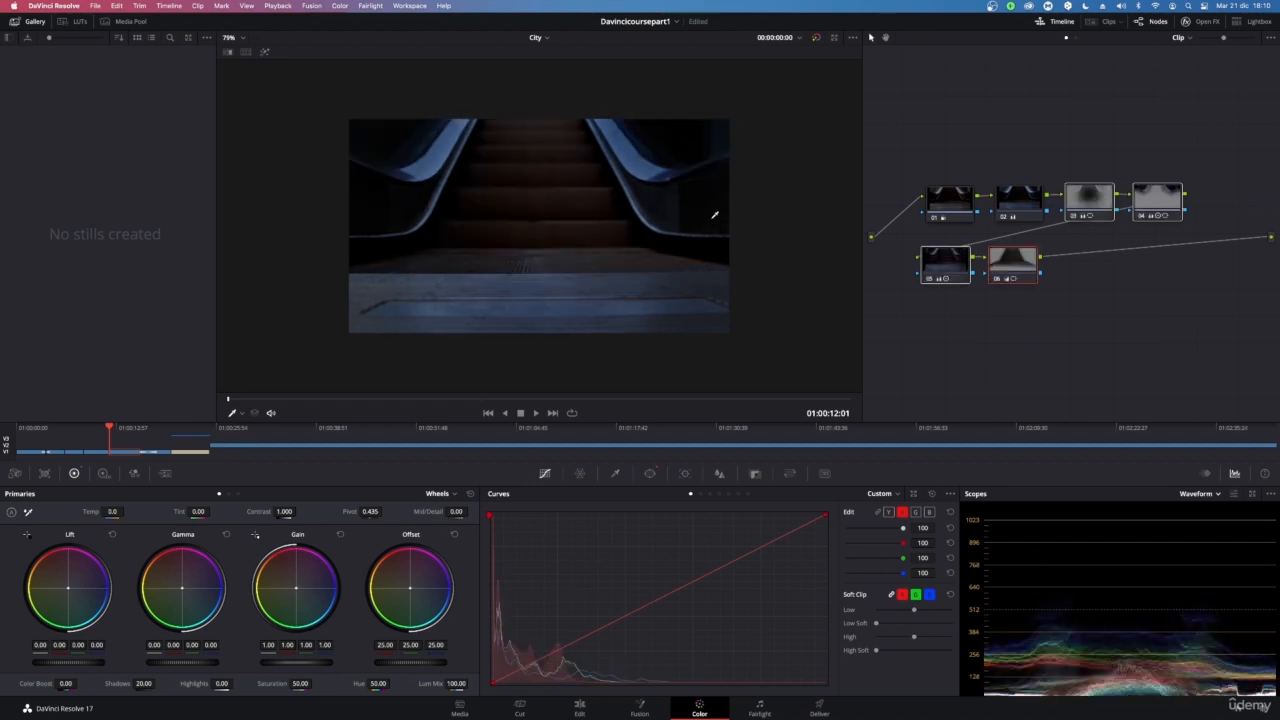
key(super+d)
key(super+d)
Select the third node in the upper chain and lower its Color Boost
click(943, 200)
click(1035, 208)
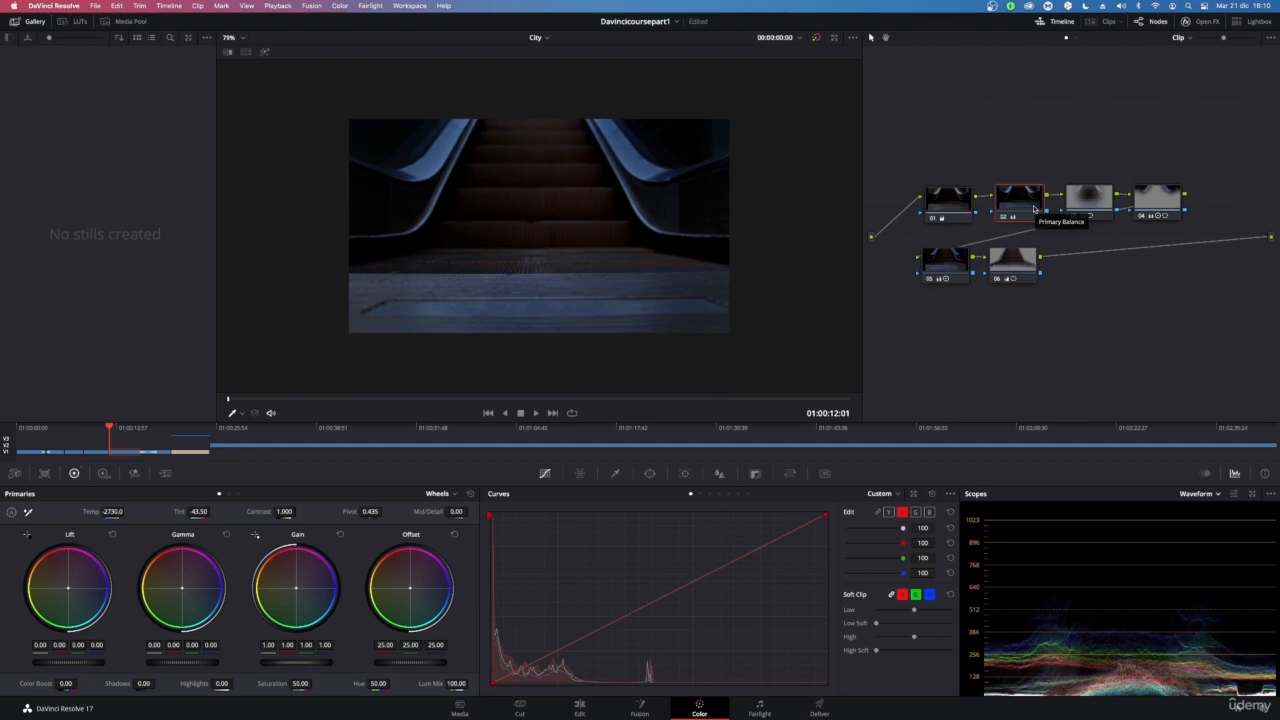
click(1088, 196)
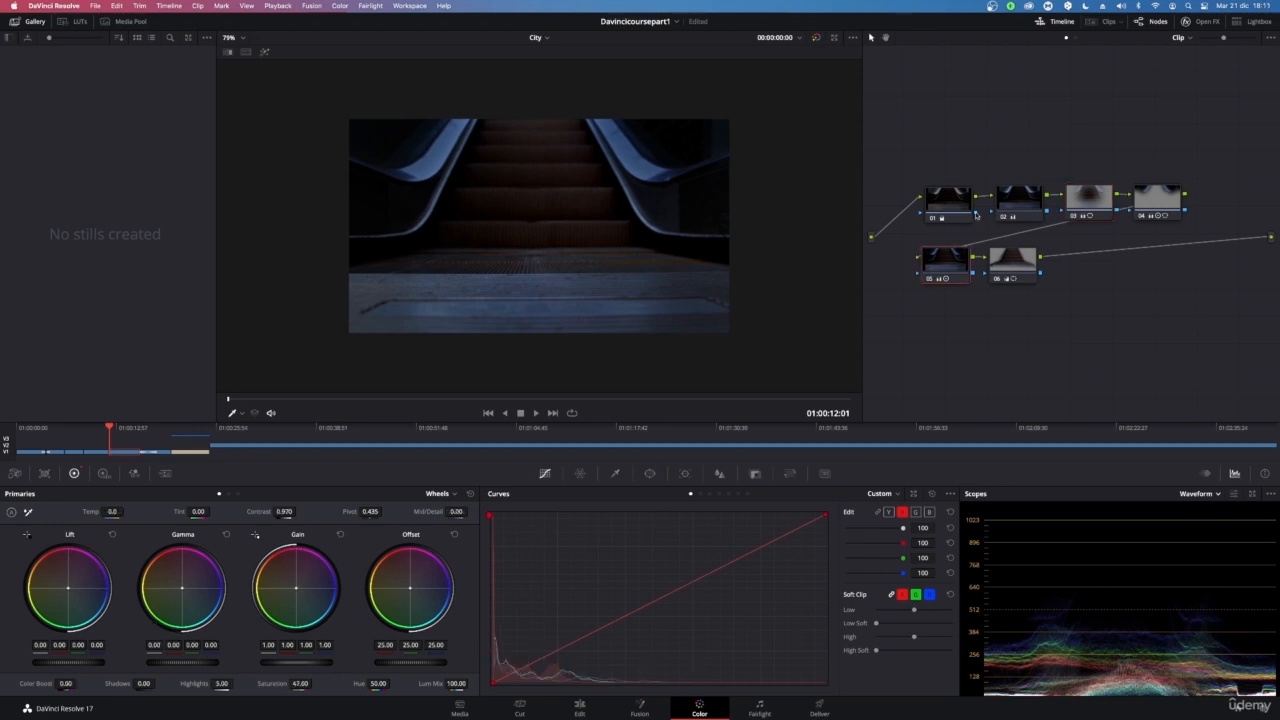
click(1096, 196)
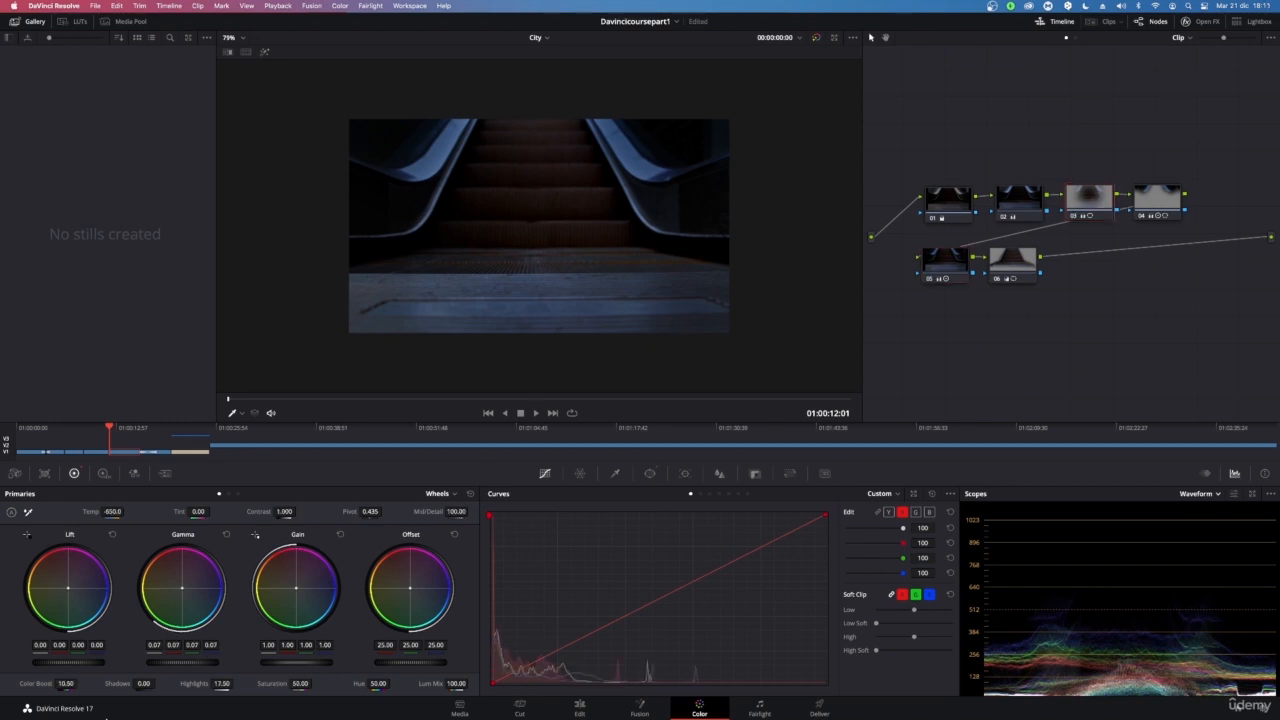
mouse_move(65, 685)
mouse_down()
mouse_move(31, 685)
mouse_move(54, 685)
mouse_up()
Select the fourth node in the upper chain and set its Saturation to 100.00
click(1149, 200)
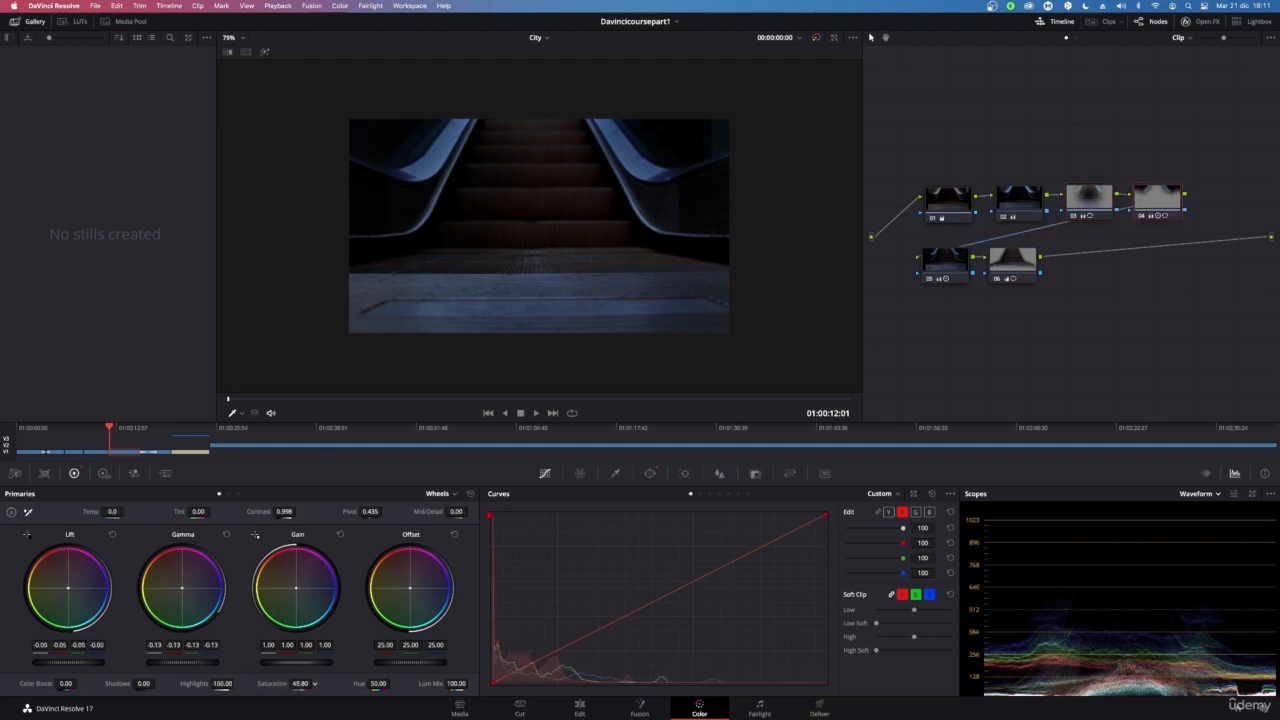
drag(300, 684, 180, 684)
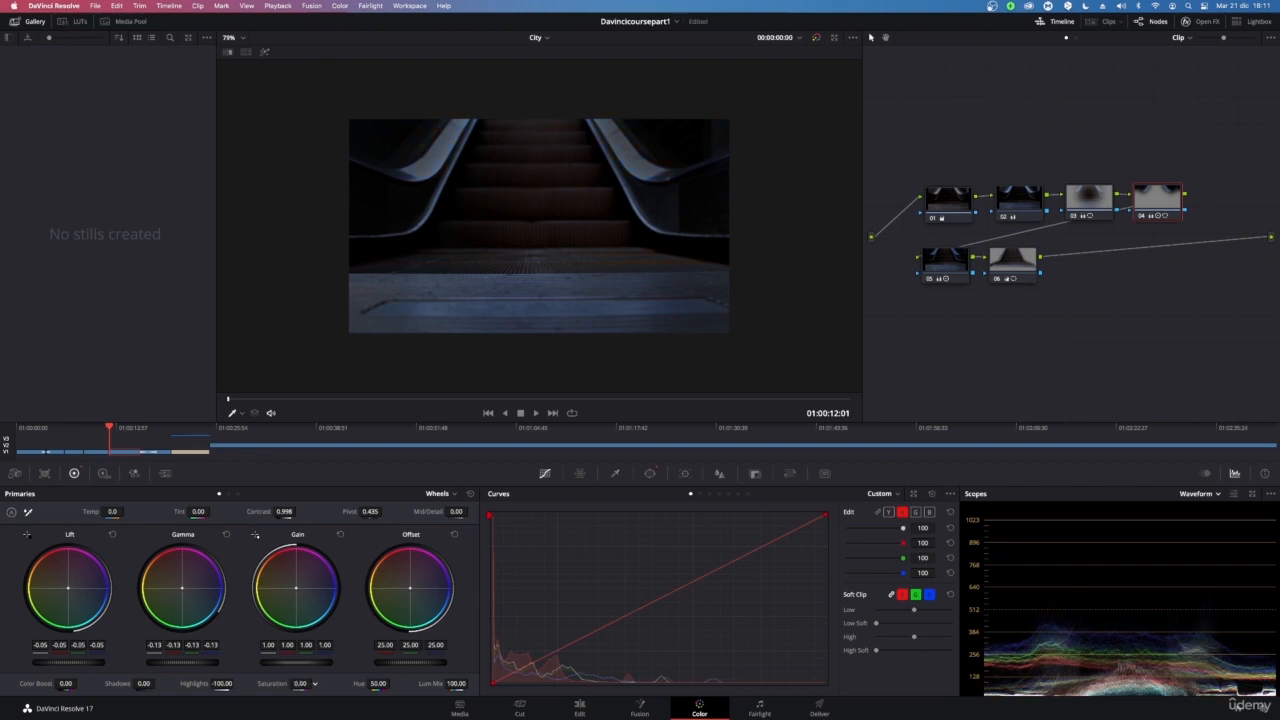
drag(304, 684, 359, 684)
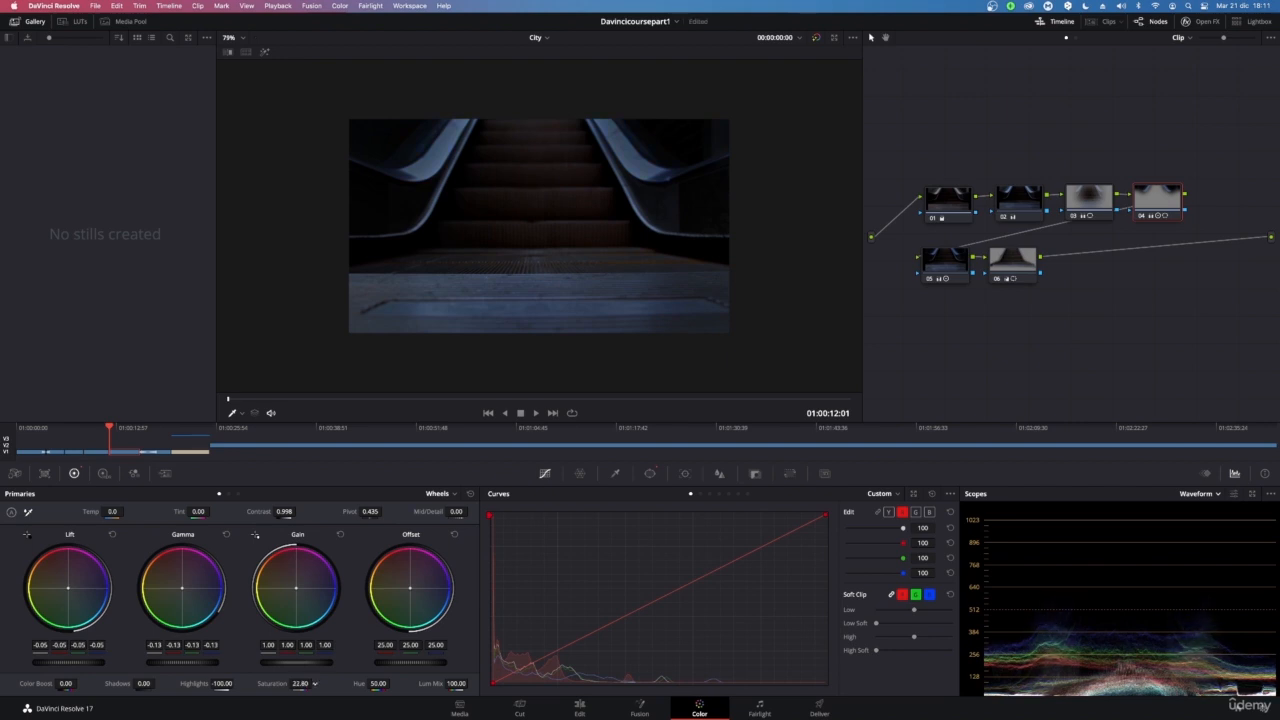
drag(300, 684, 259, 684)
drag(315, 684, 390, 684)
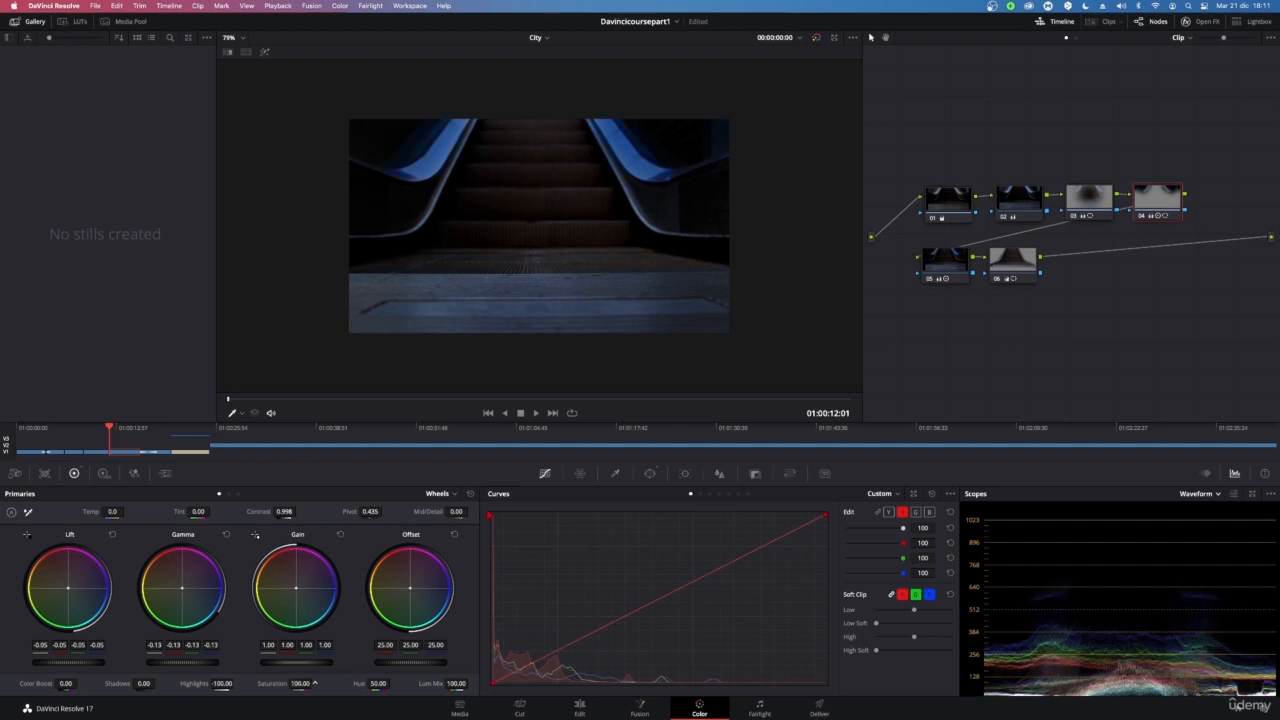
Try a Saturation of 38.40, a Hue of 23.80 and a warmer Offset wheel on the fourth upper node
drag(315, 684, 270, 684)
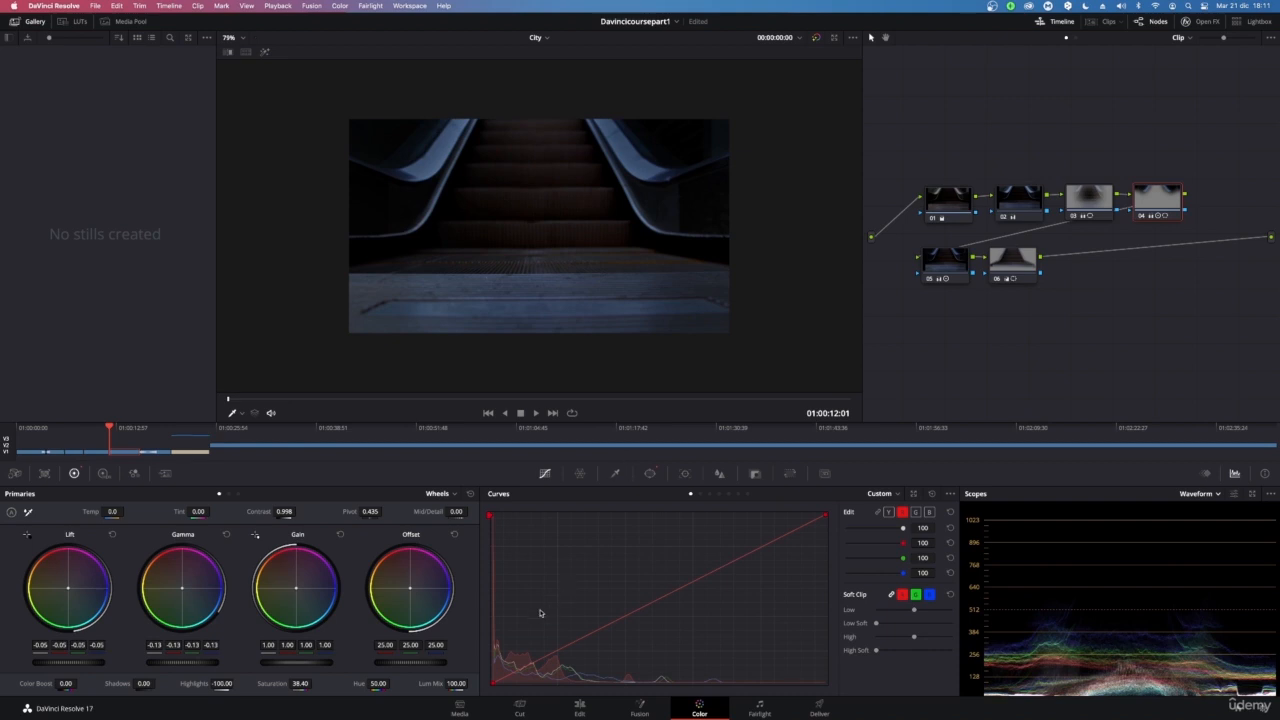
drag(378, 683, 392, 683)
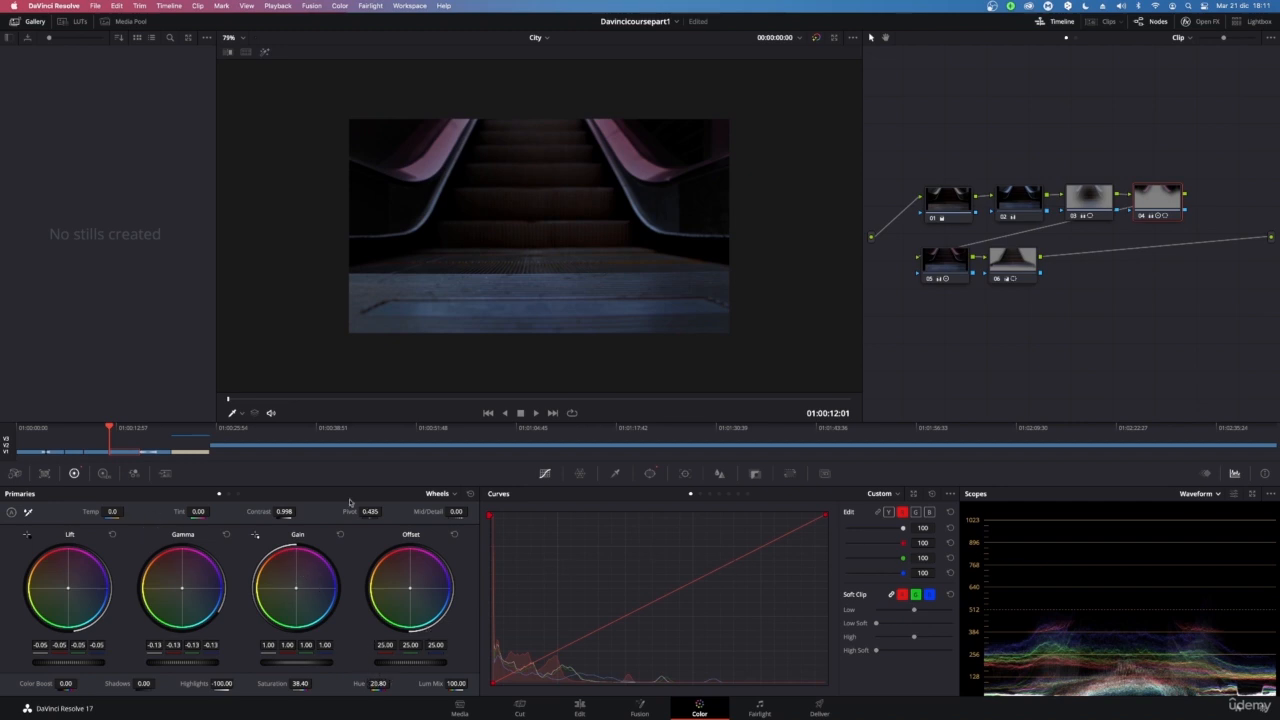
drag(411, 590, 423, 598)
drag(421, 596, 388, 580)
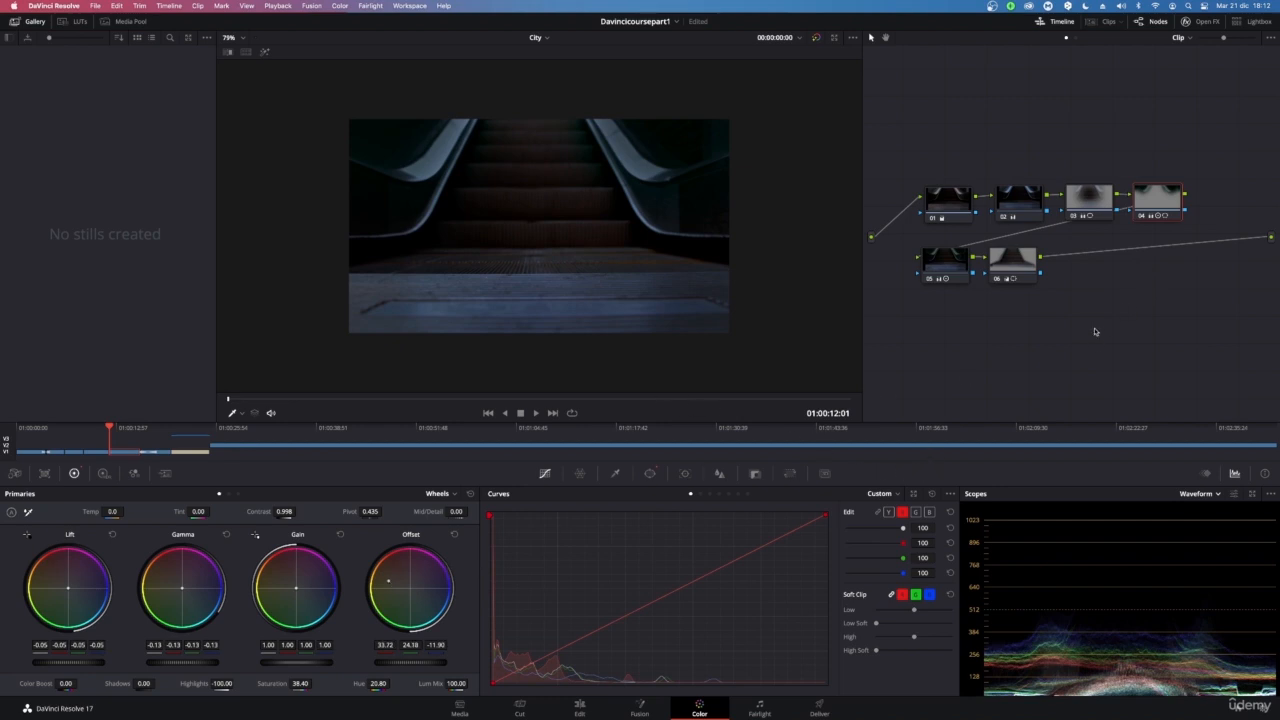
Undo the offset, hue and saturation changes on the fourth node
drag(708, 412, 1035, 299)
key(super+z)
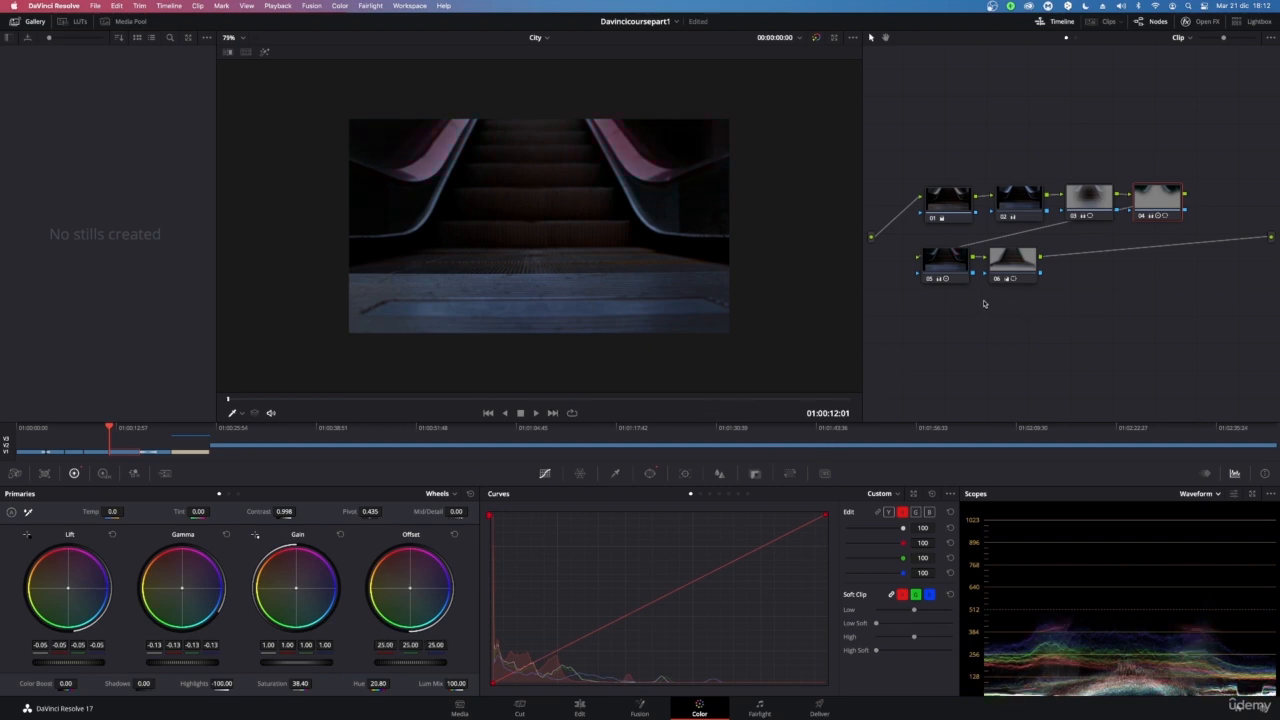
key(super+z)
key(super+z)
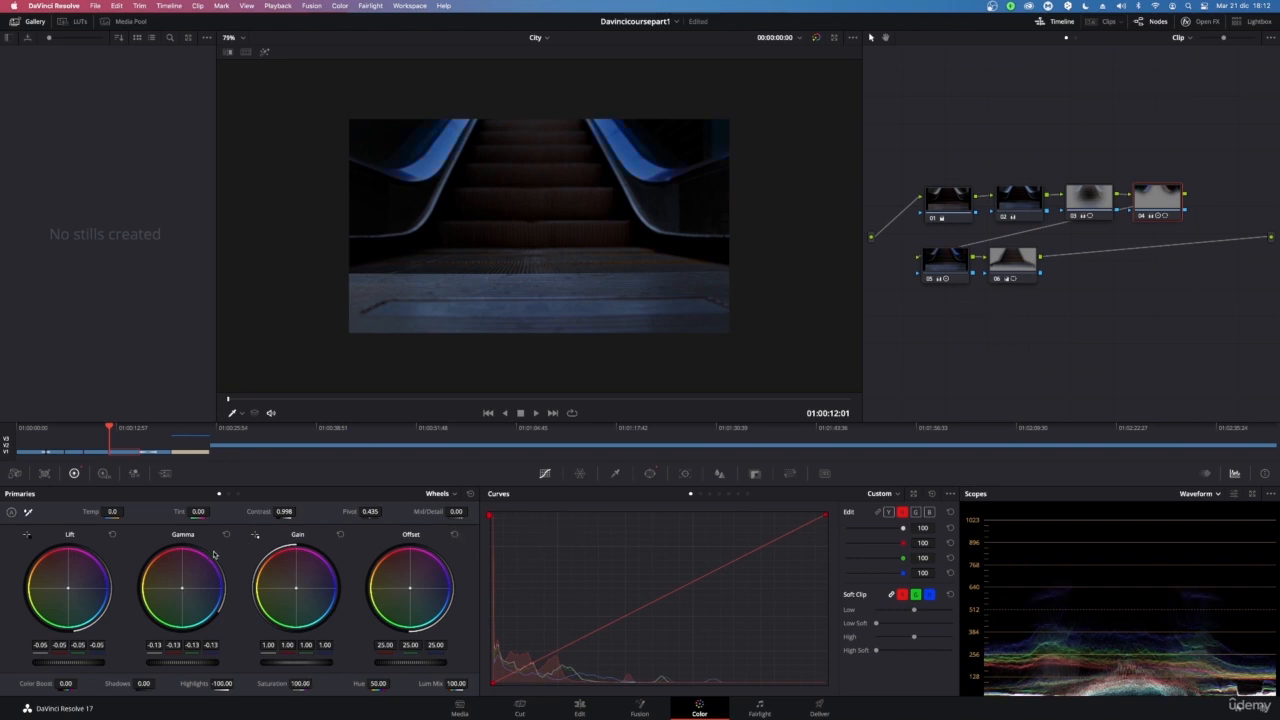
Reset the fourth node's Lift wheel and set its Saturation to 50.00
click(113, 535)
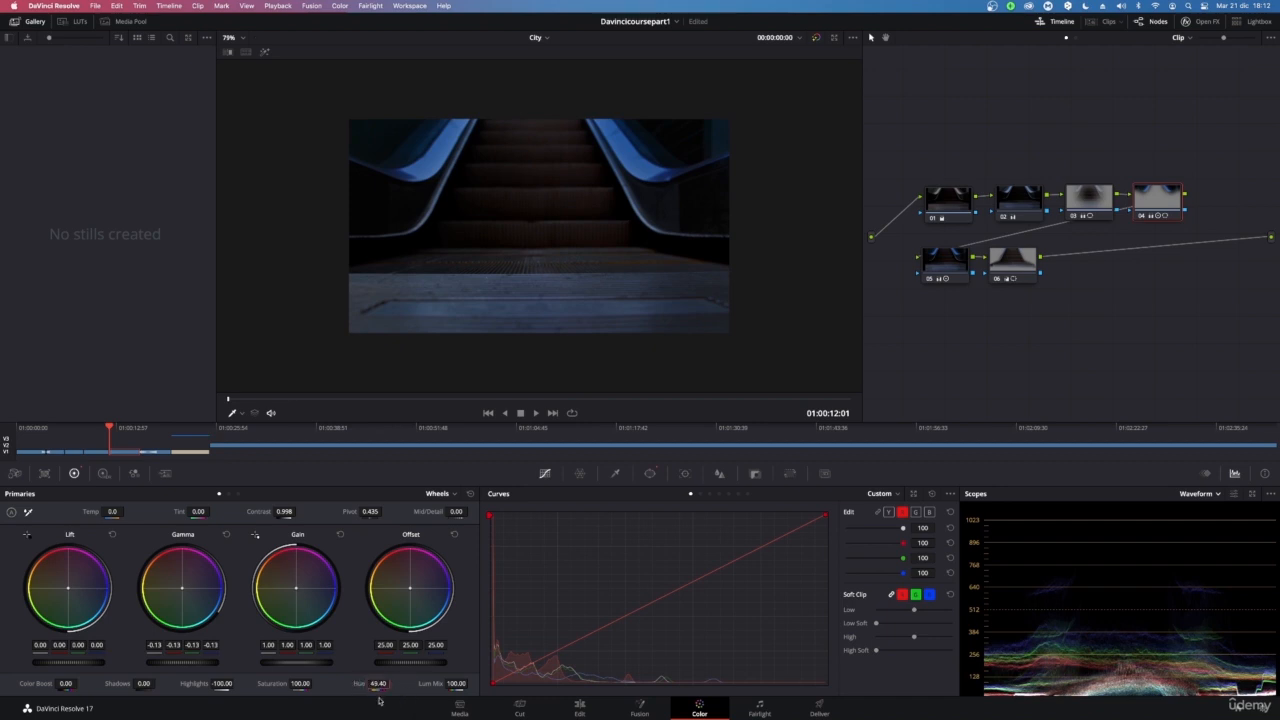
double_click(277, 684)
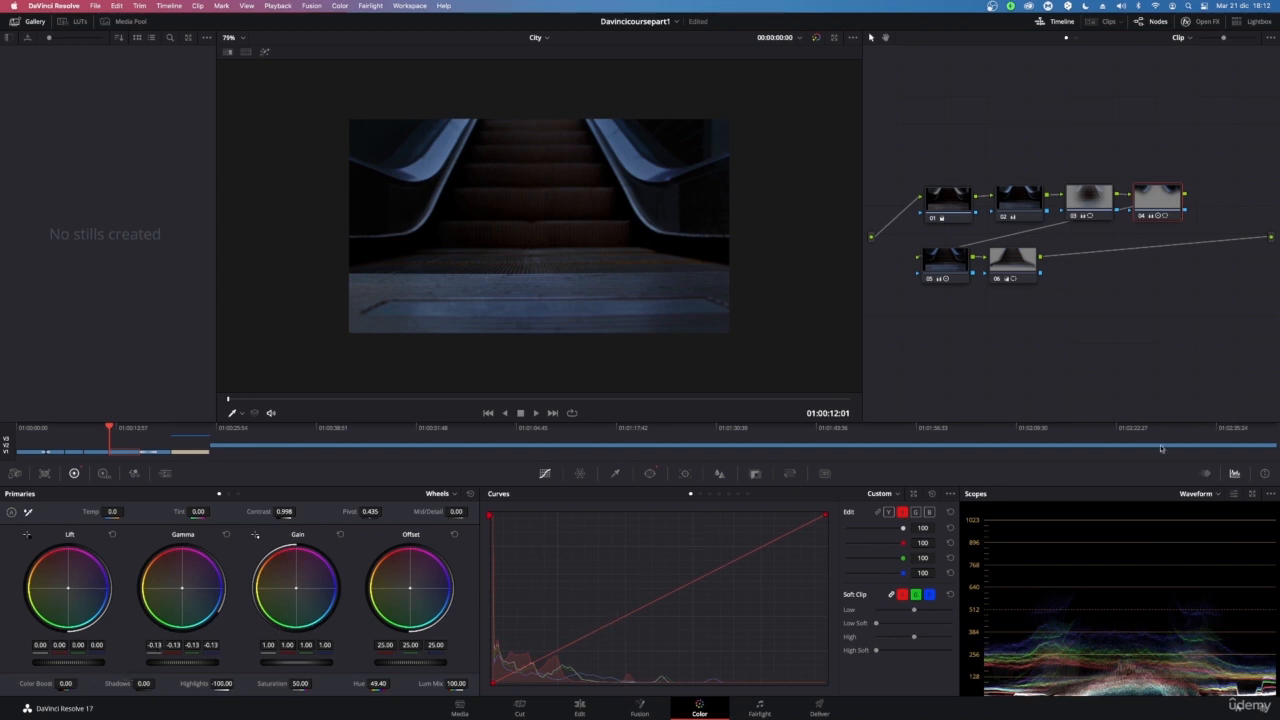
Select the second node in the lower chain and add a new serial node after it
drag(1026, 270, 1022, 262)
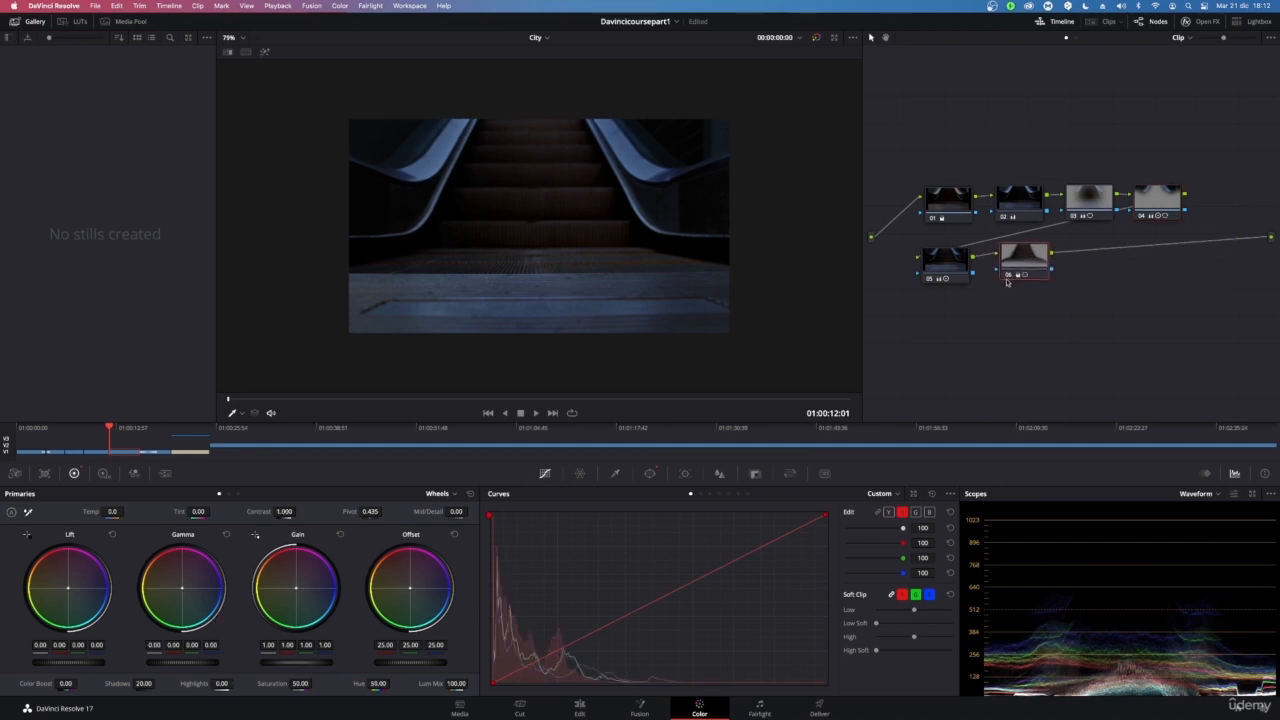
key(super+s)
key(alt+s)
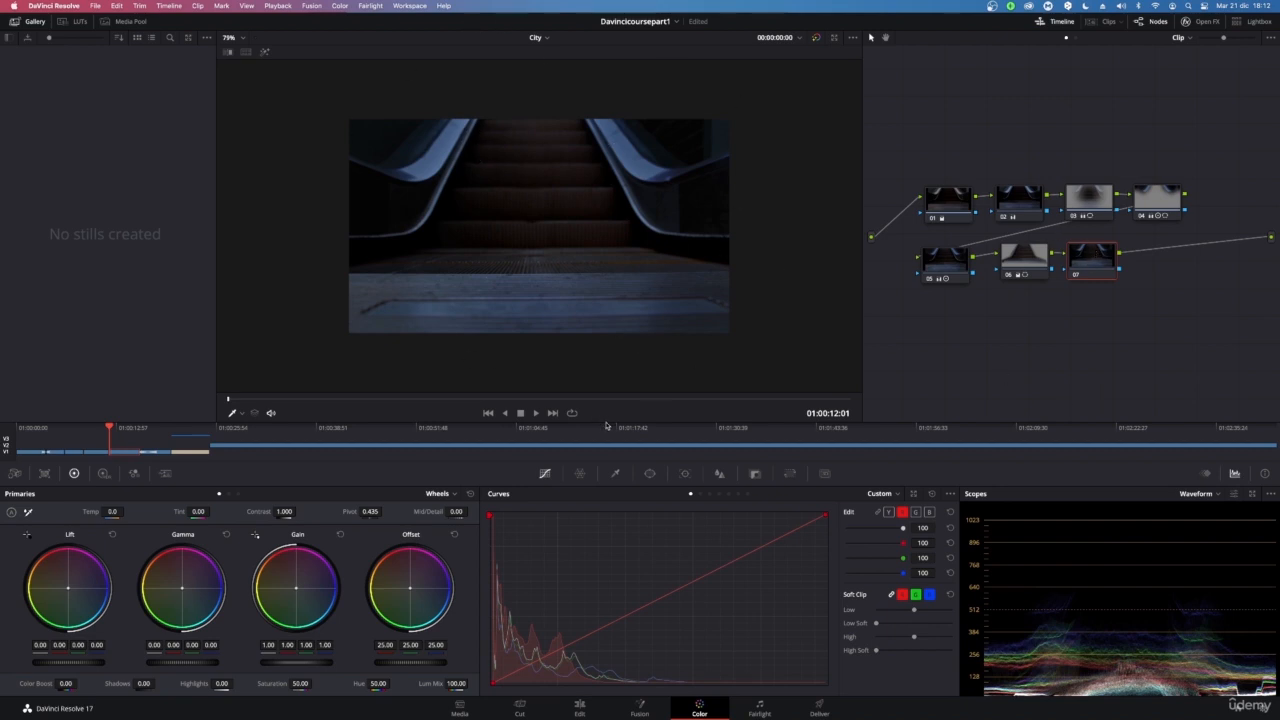
Add a circular power window to the new node, enlarging it with about 21.77 softness and 54.81 aspect
click(649, 473)
click(502, 564)
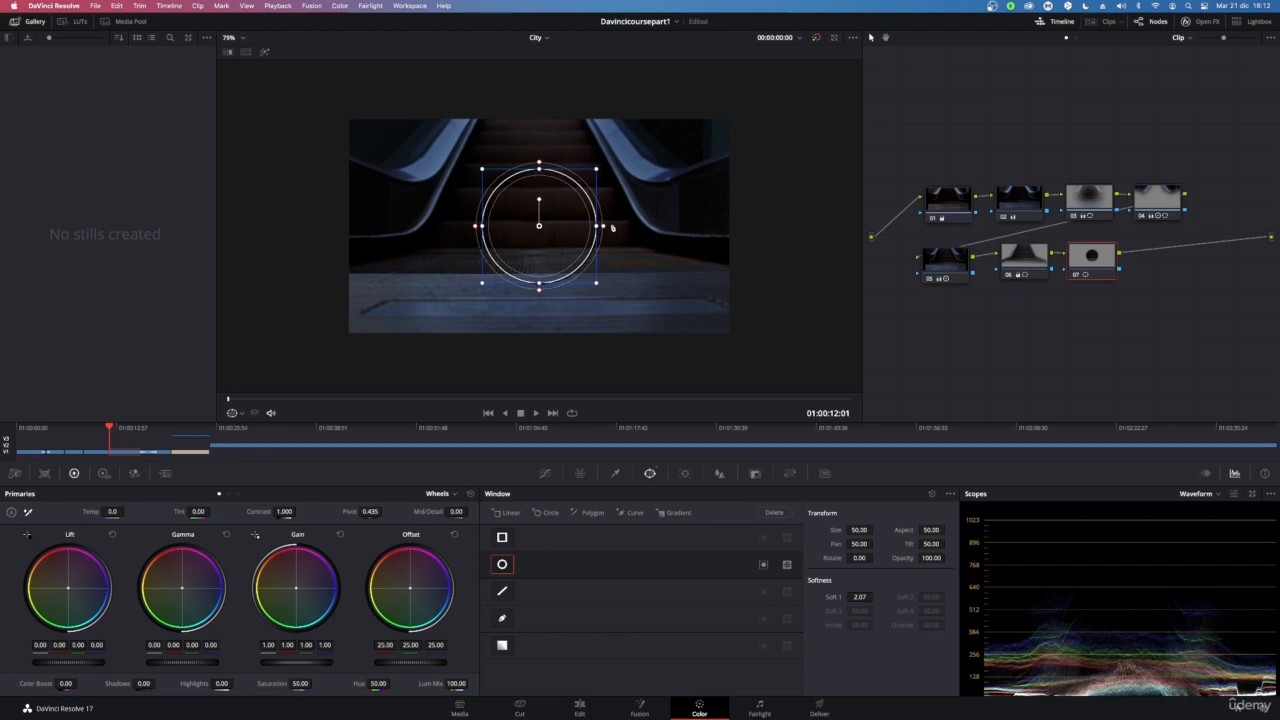
drag(612, 228, 682, 236)
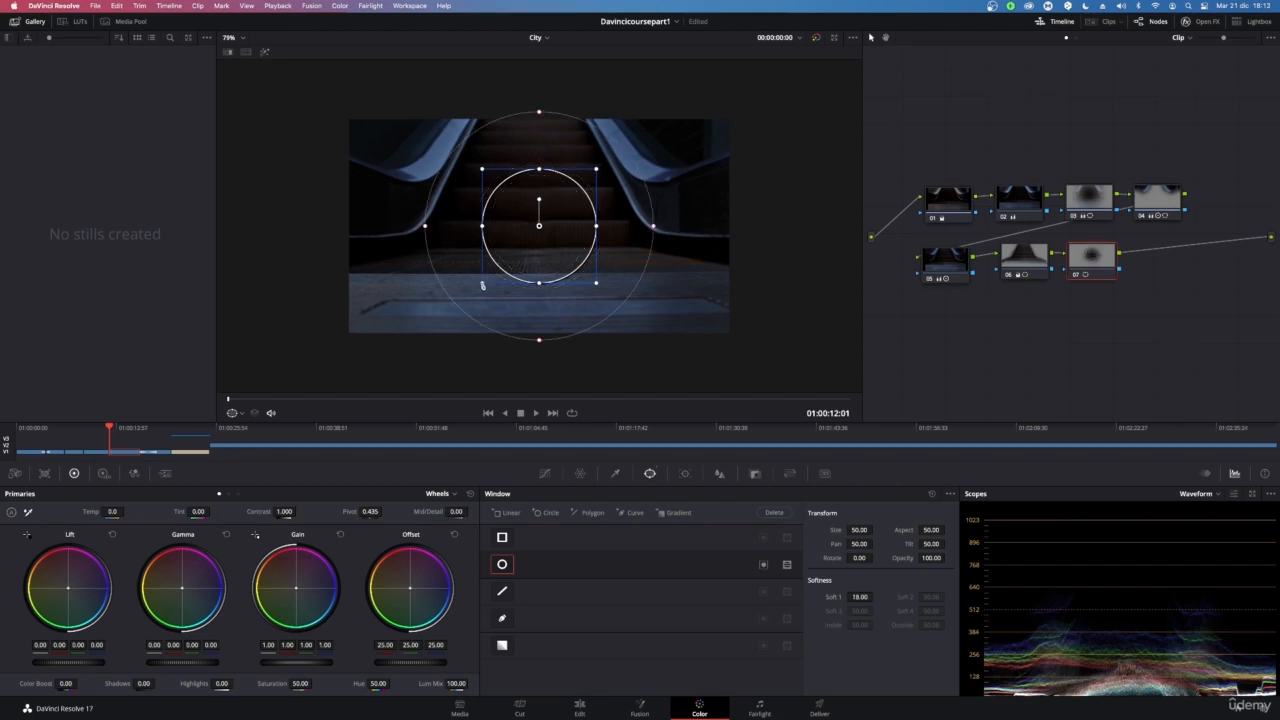
drag(481, 285, 397, 300)
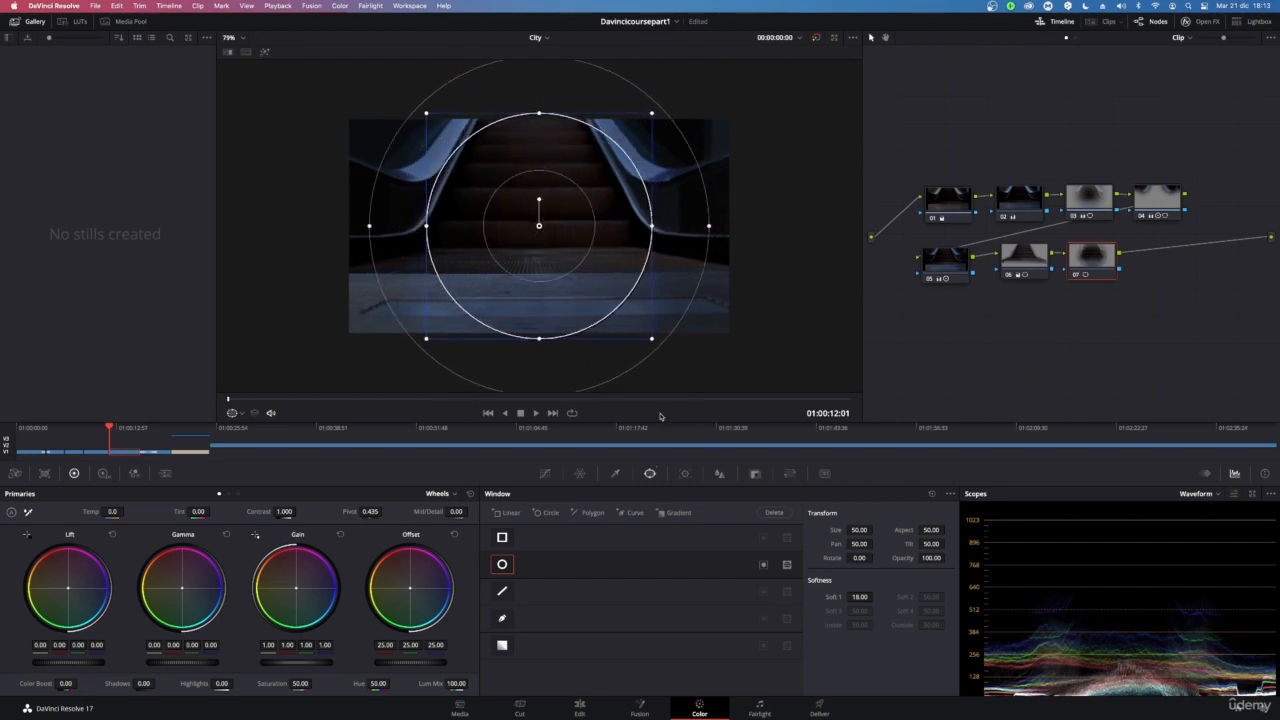
drag(709, 229, 722, 230)
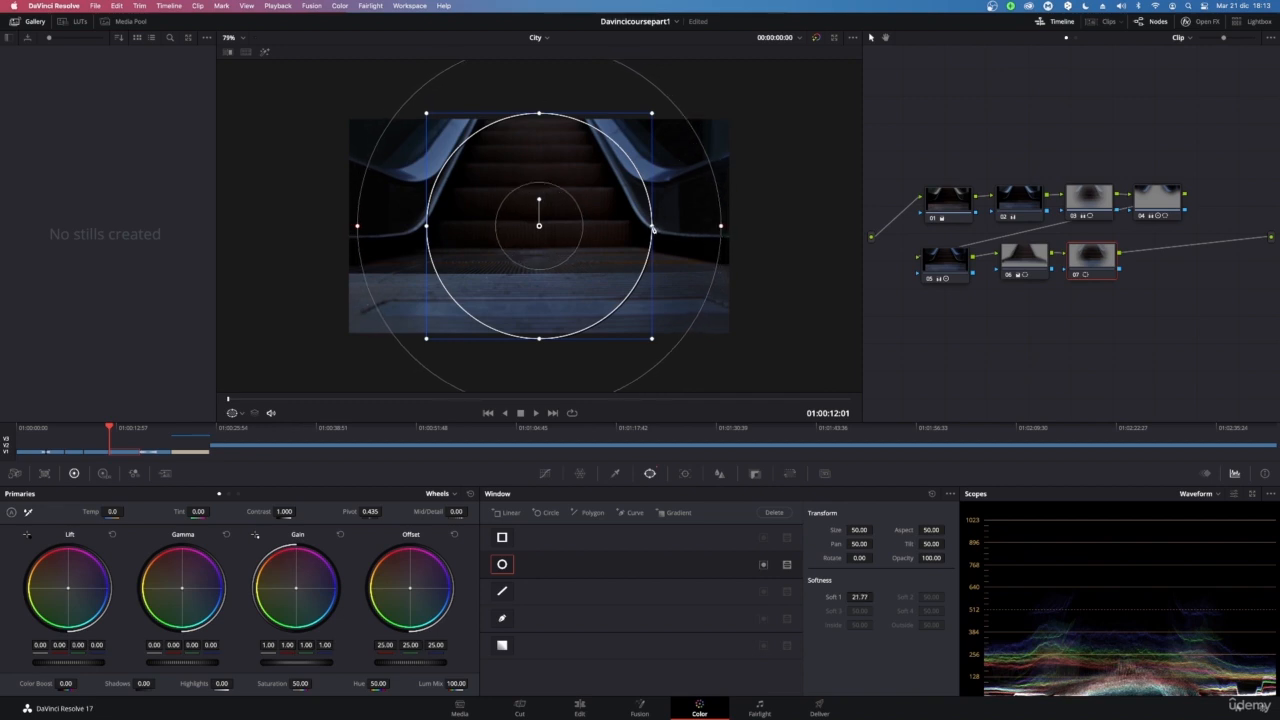
drag(653, 229, 664, 227)
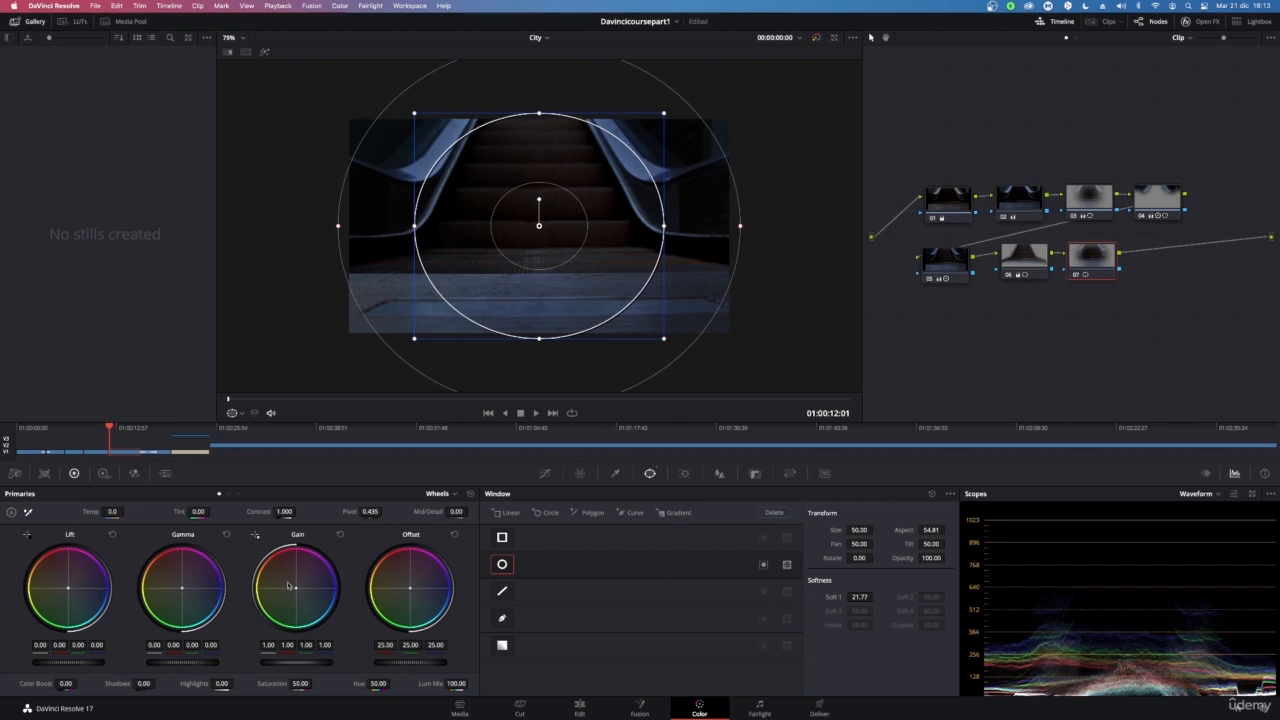
Push the new node's Gamma wheel toward red and invert the circle window
drag(184, 588, 169, 567)
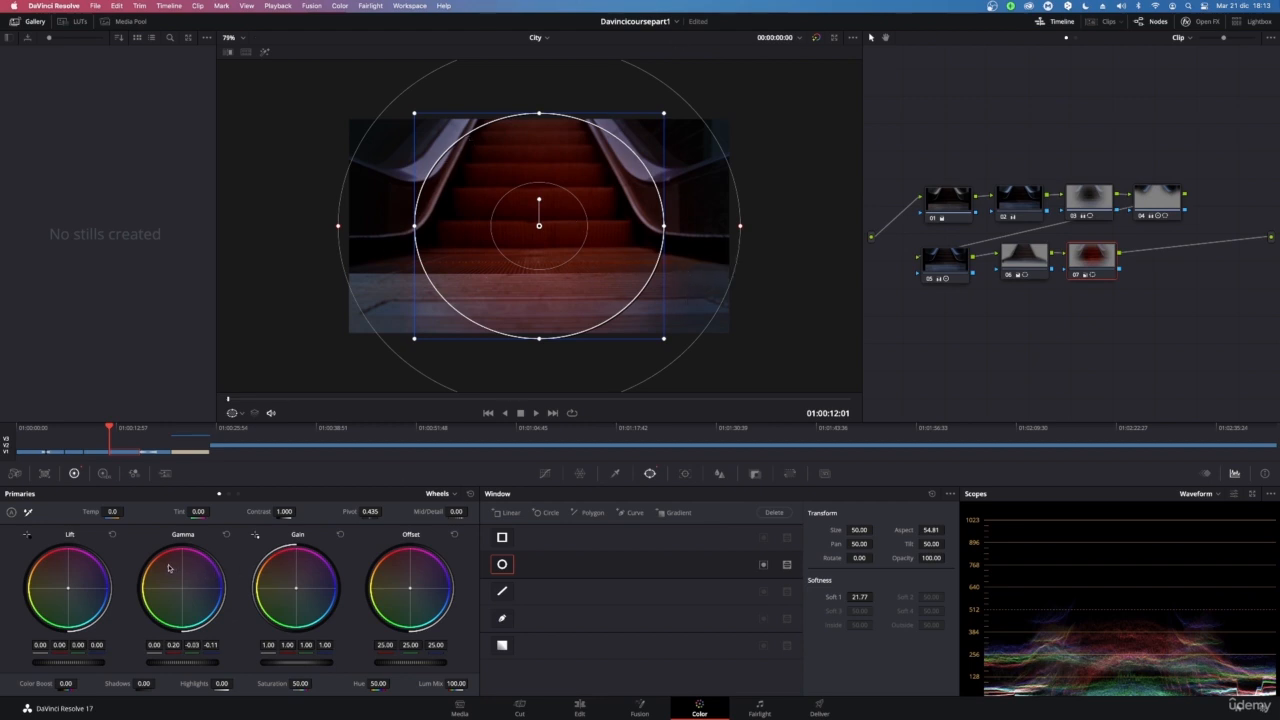
click(763, 566)
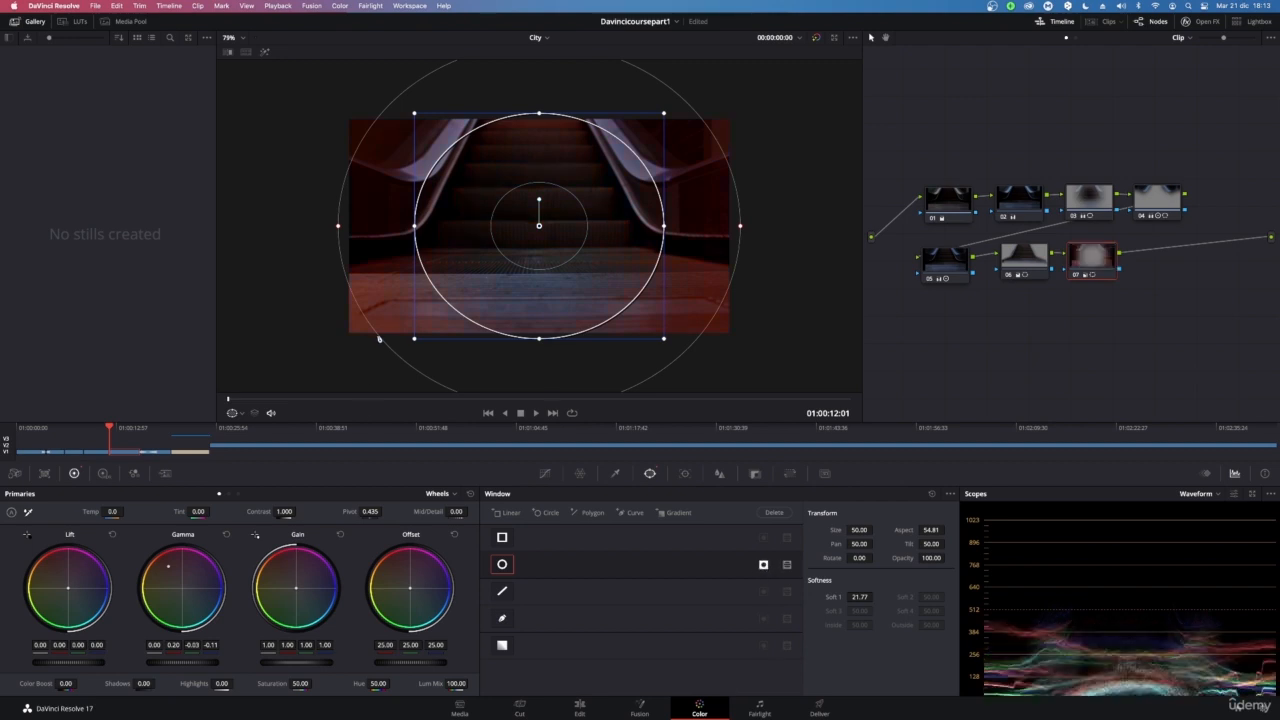
Enlarge and recentre the inverted window, setting its Opacity to 65.32 and Soft 1 to 26.11
drag(663, 116, 712, 88)
drag(524, 219, 516, 218)
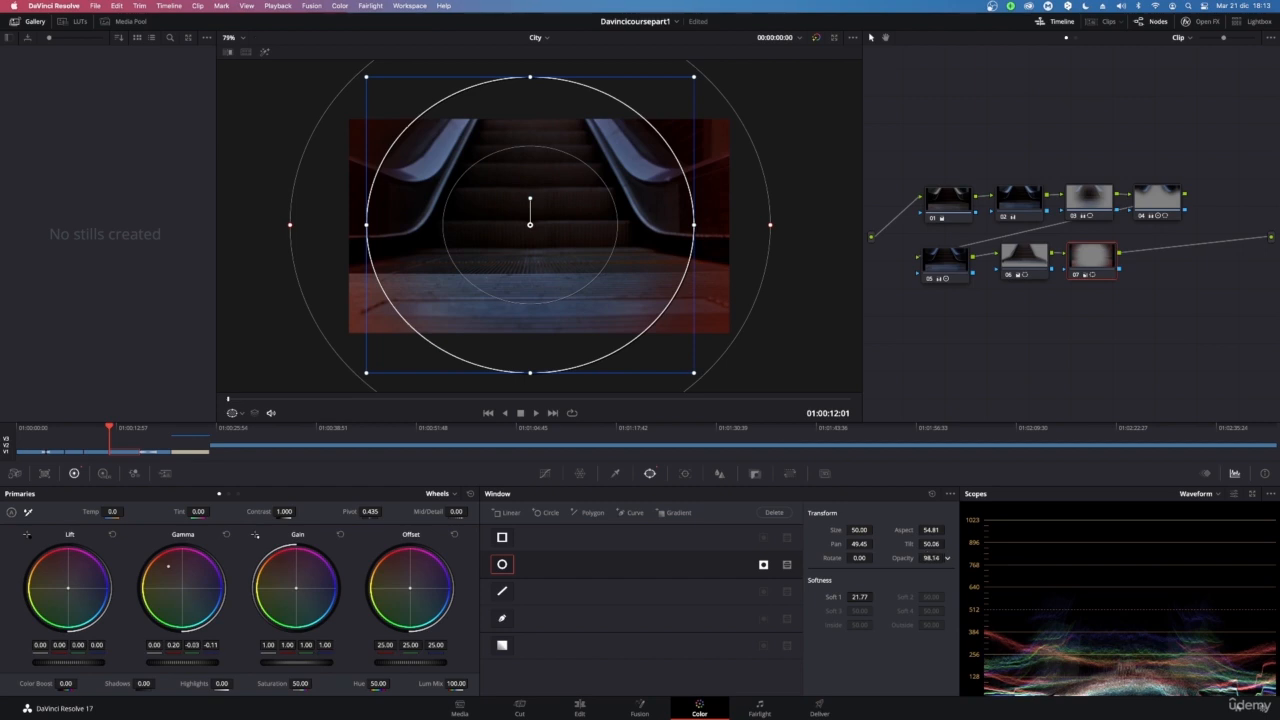
mouse_move(931, 558)
mouse_down()
mouse_move(877, 558)
mouse_move(946, 543)
mouse_up()
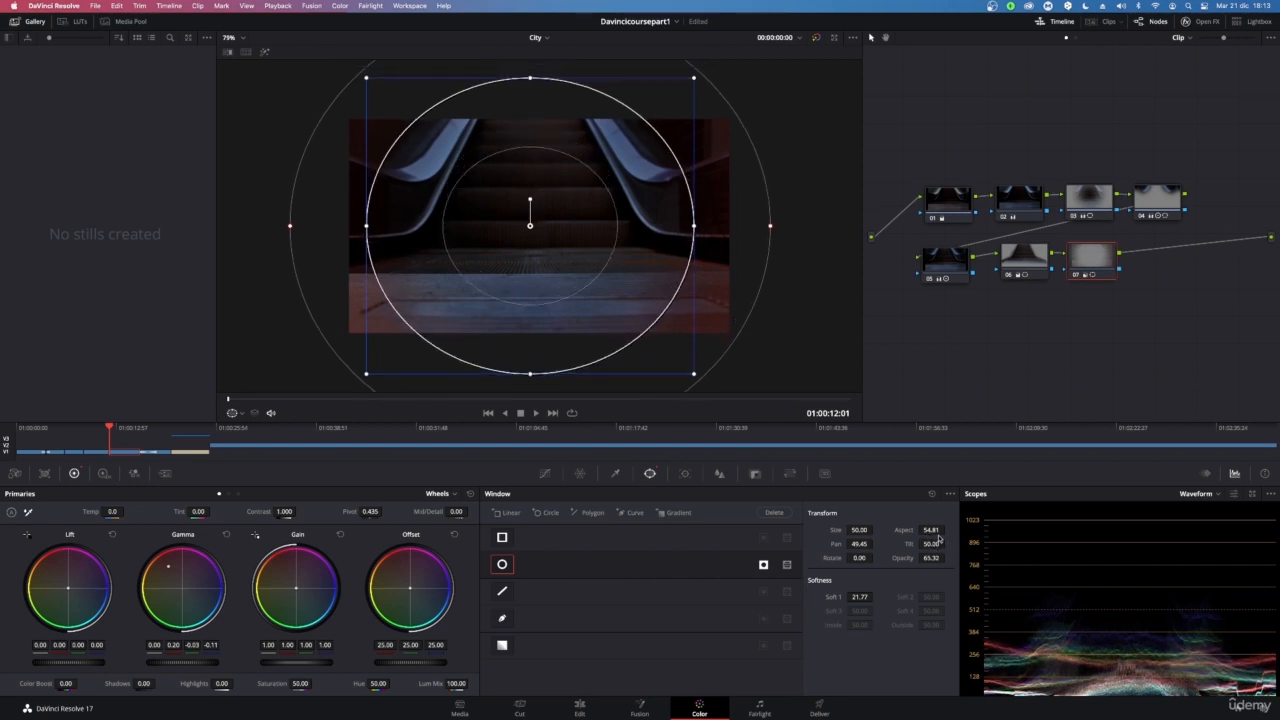
drag(860, 596, 861, 596)
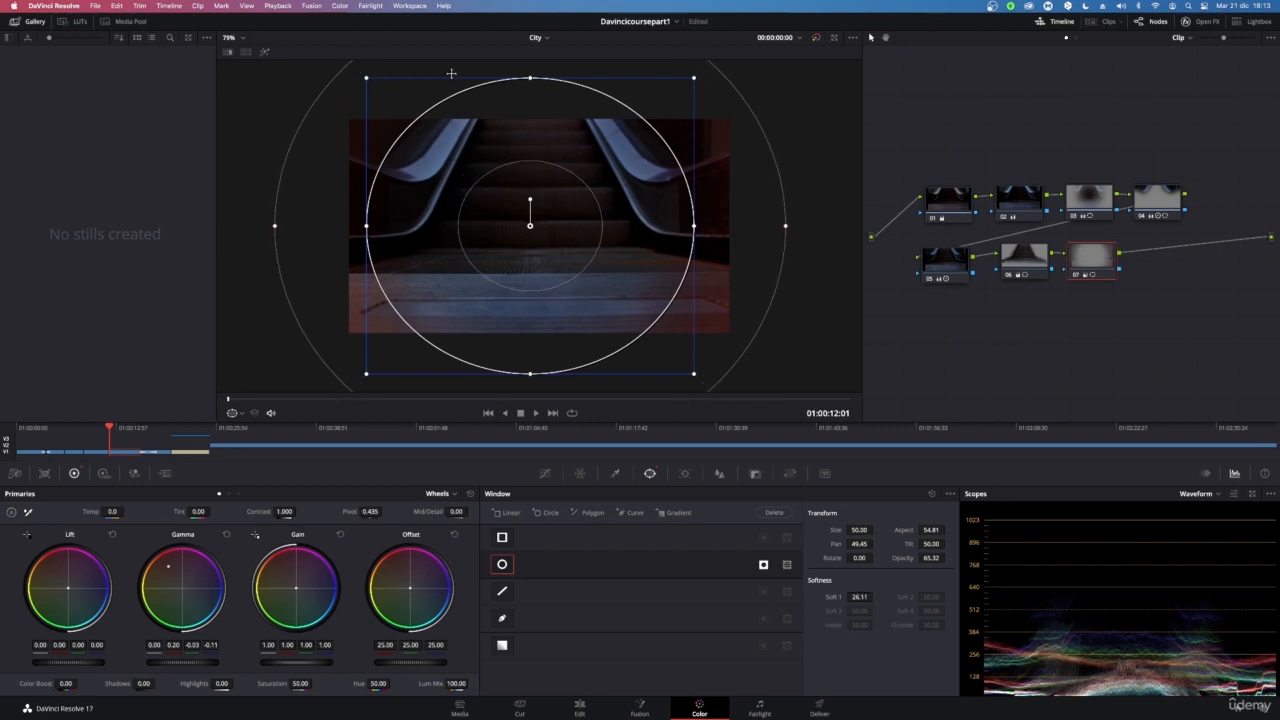
drag(574, 206, 584, 209)
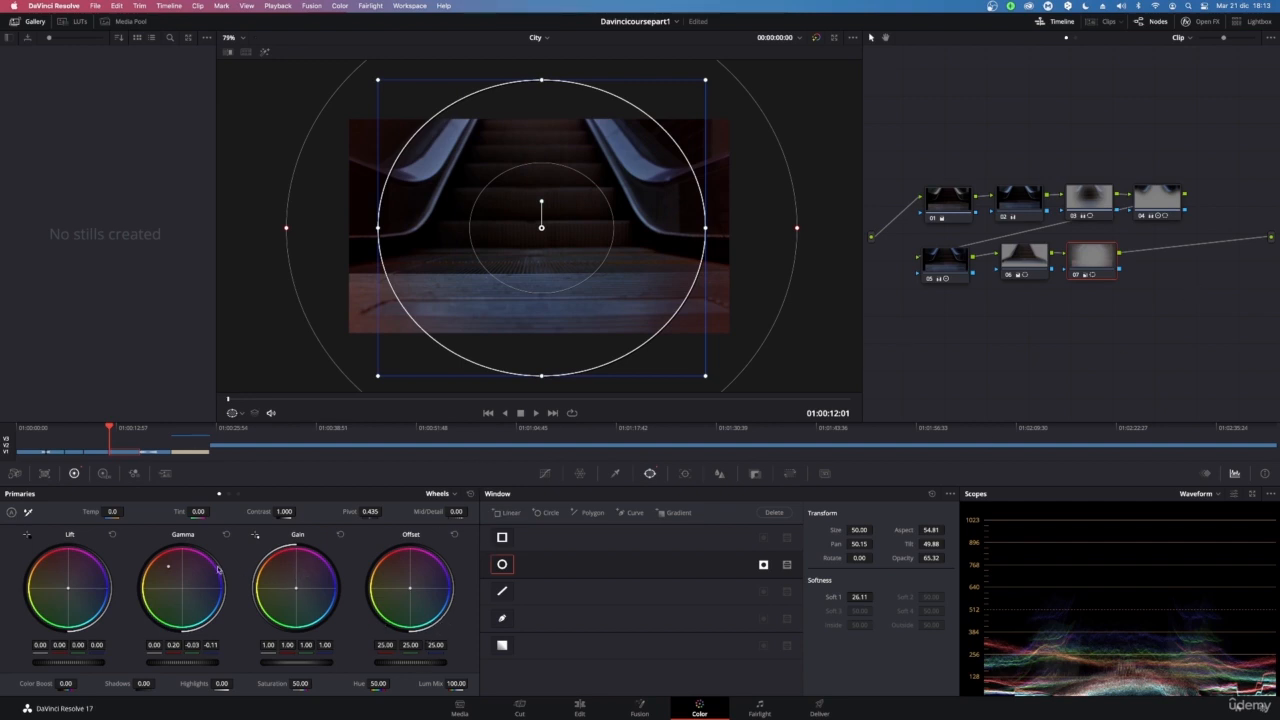
Reset the Gamma and Lift wheels on the new node and raise Contrast to 1.690
click(226, 536)
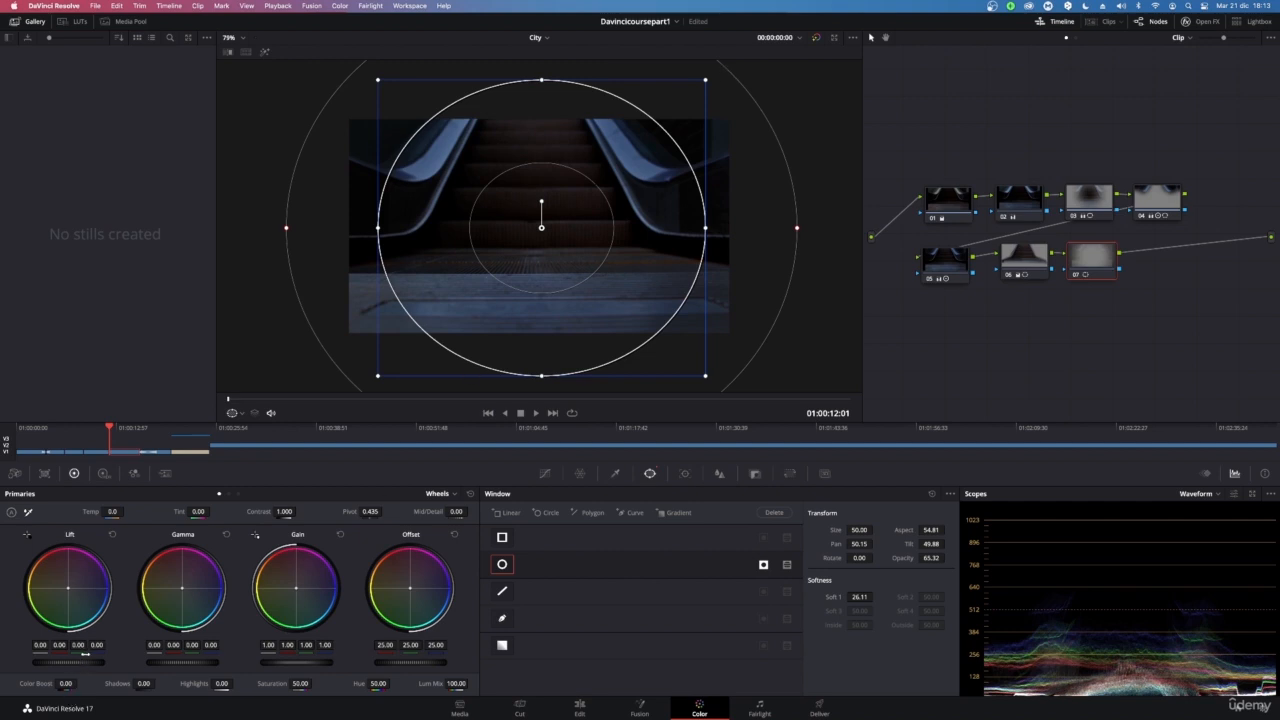
mouse_move(87, 667)
mouse_down()
mouse_move(52, 662)
mouse_move(99, 662)
mouse_up()
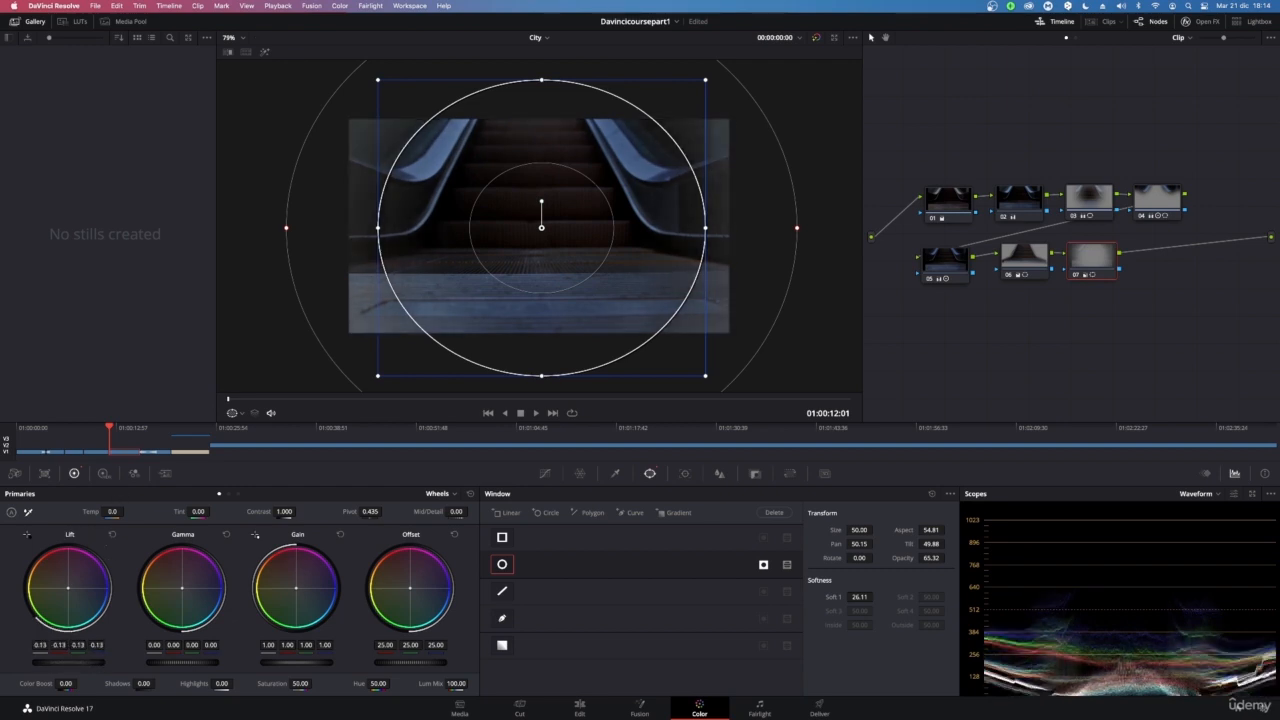
click(112, 534)
drag(285, 511, 293, 511)
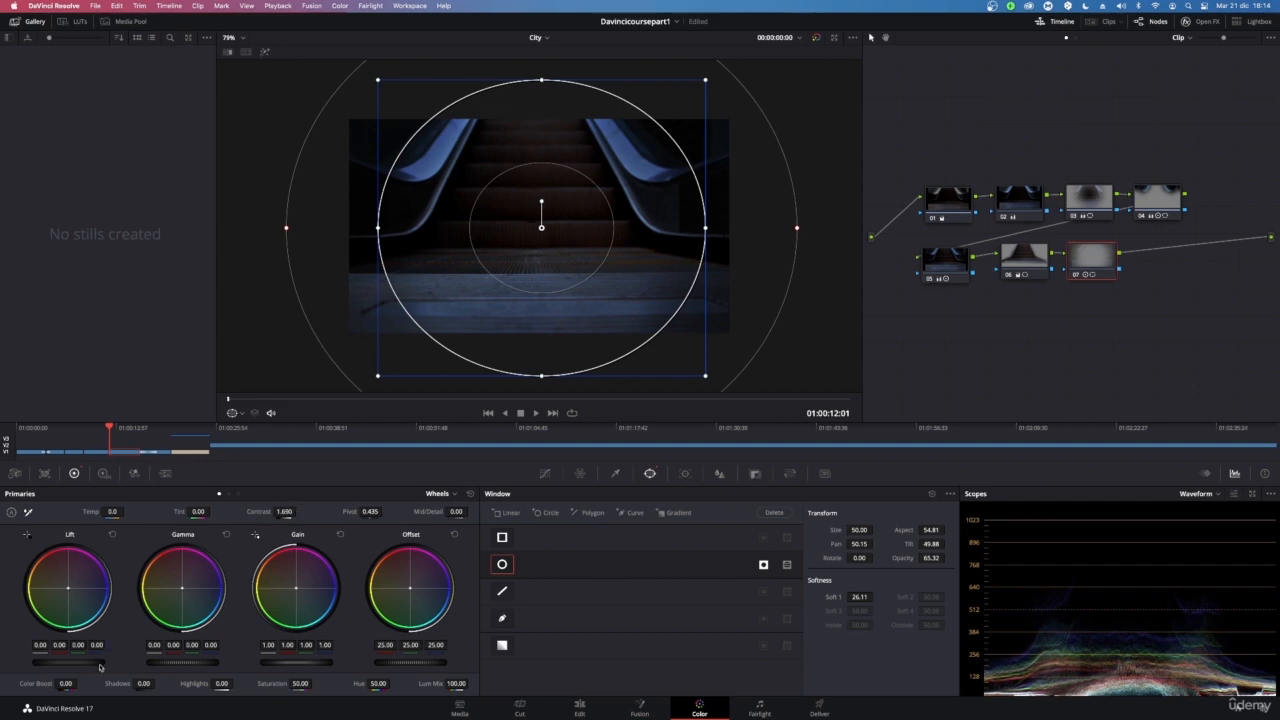
Set Shadows and Highlights to -100.00 and shrink the circle window to size 47.94
drag(142, 683, 157, 683)
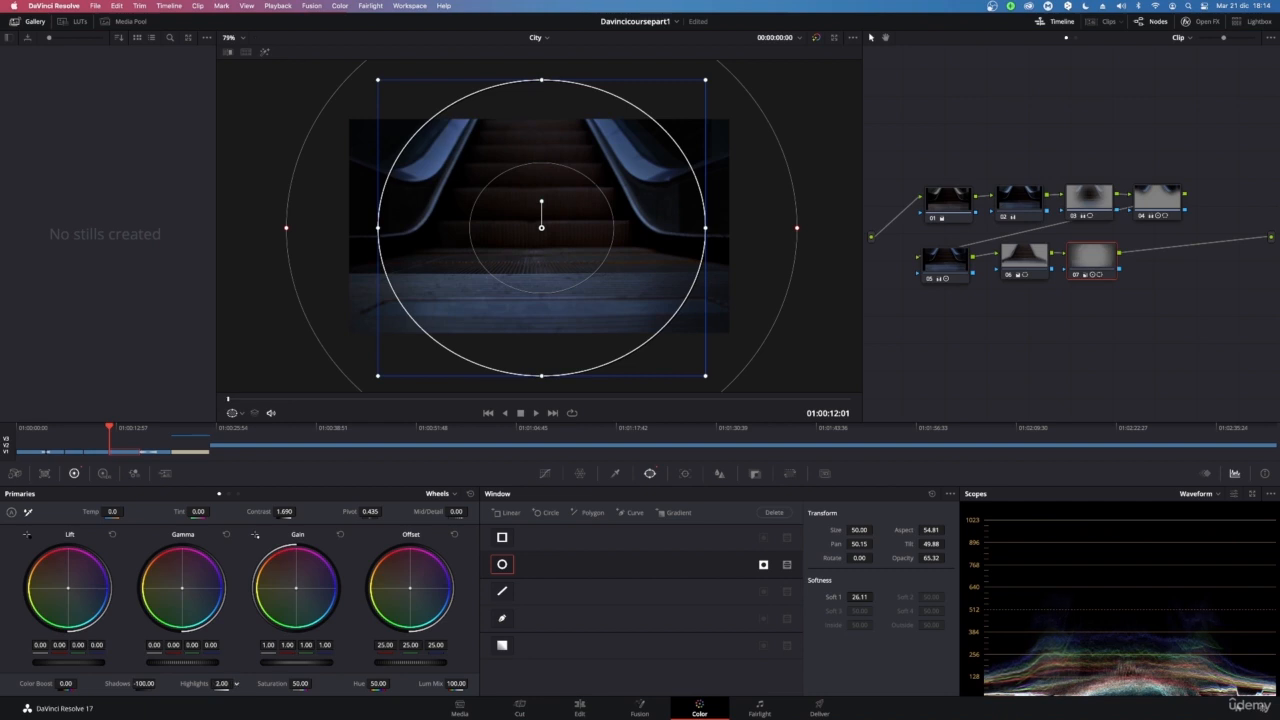
drag(221, 684, 216, 684)
drag(709, 230, 683, 228)
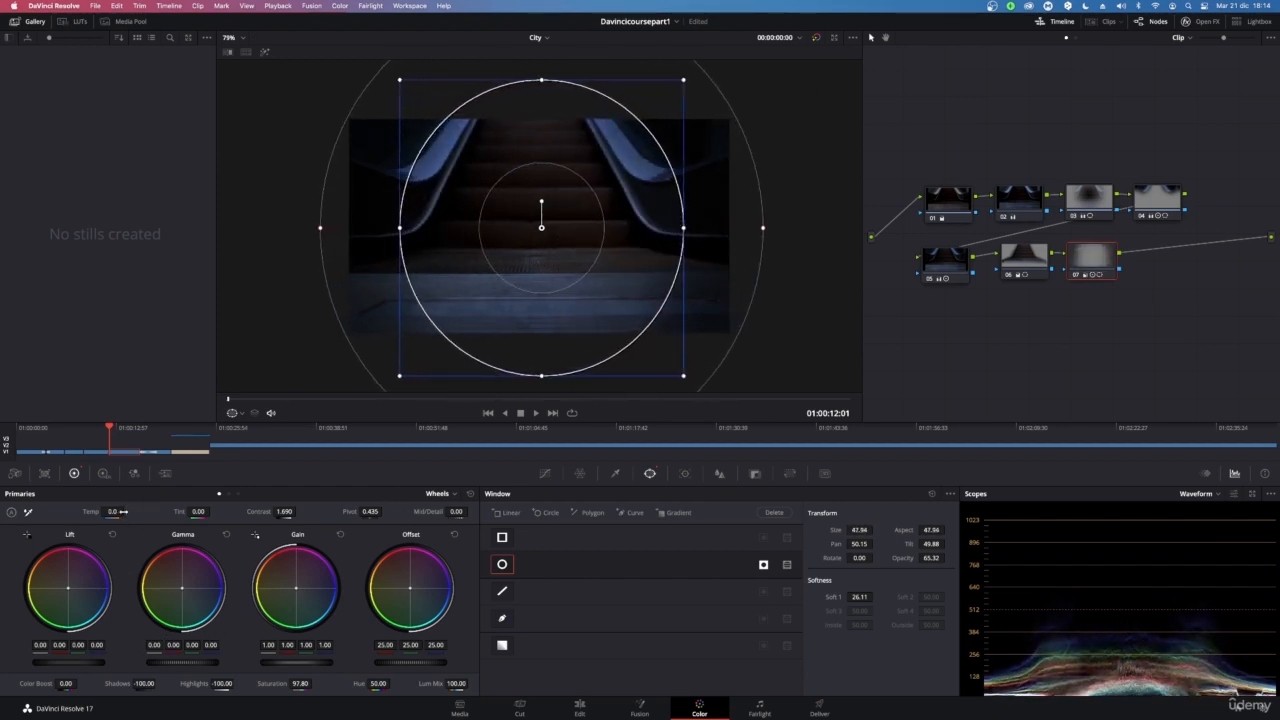
Set the new node's Temp to 4000.0 and Color Boost to 100.00
mouse_move(127, 512)
mouse_down()
mouse_move(115, 511)
mouse_move(128, 511)
mouse_up()
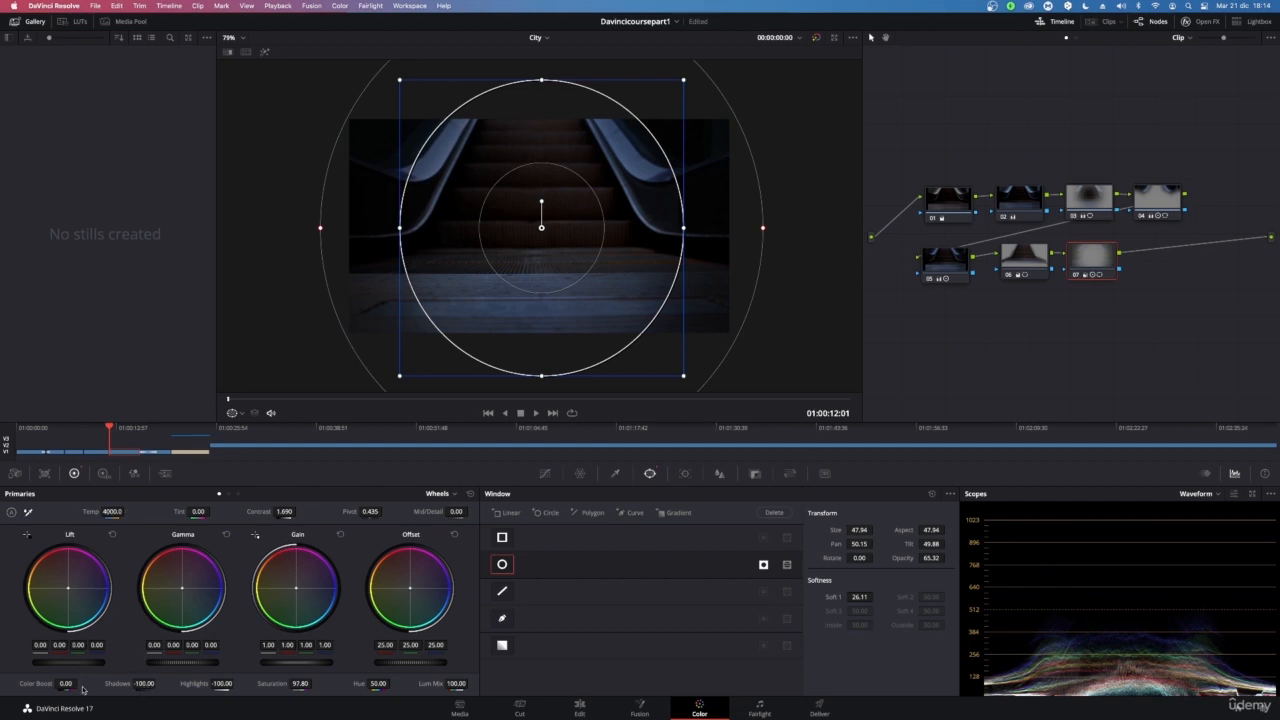
drag(80, 684, 81, 684)
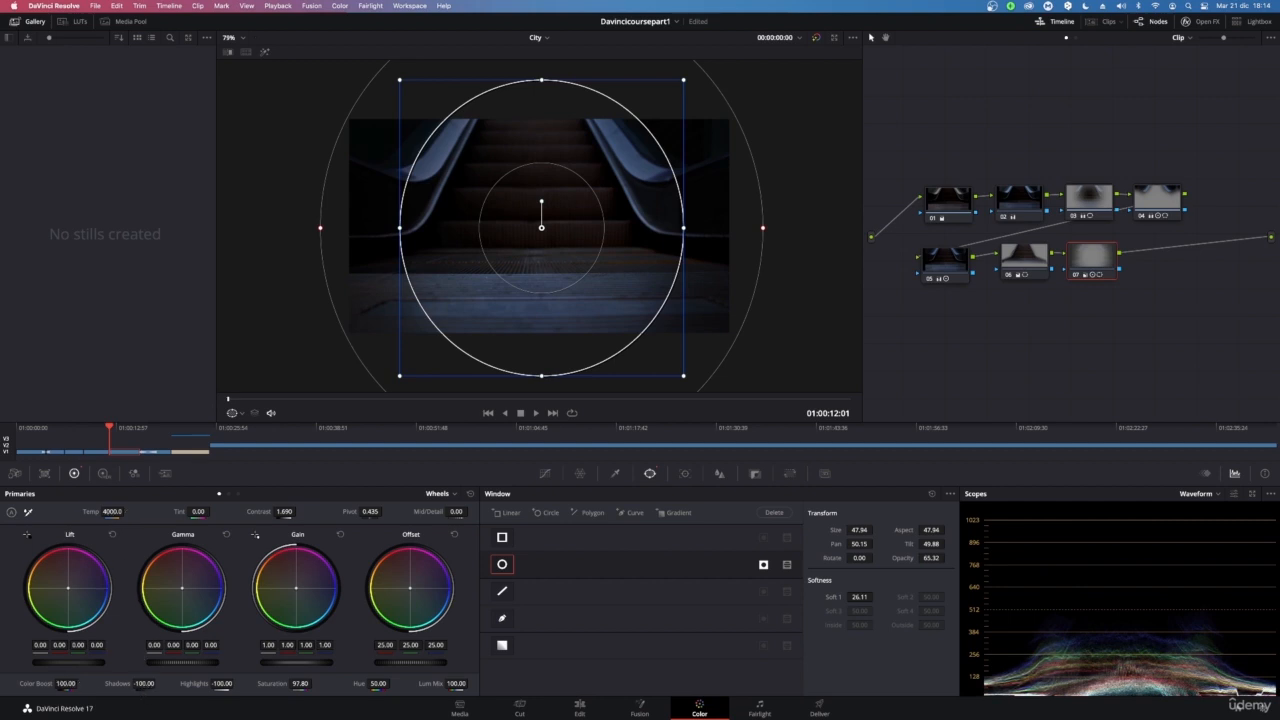
Resize the circle window to size 48.58, lower the Lift master to -0.08 and save the project
mouse_move(402, 232)
mouse_down()
mouse_move(214, 229)
mouse_move(420, 229)
mouse_move(397, 228)
mouse_up()
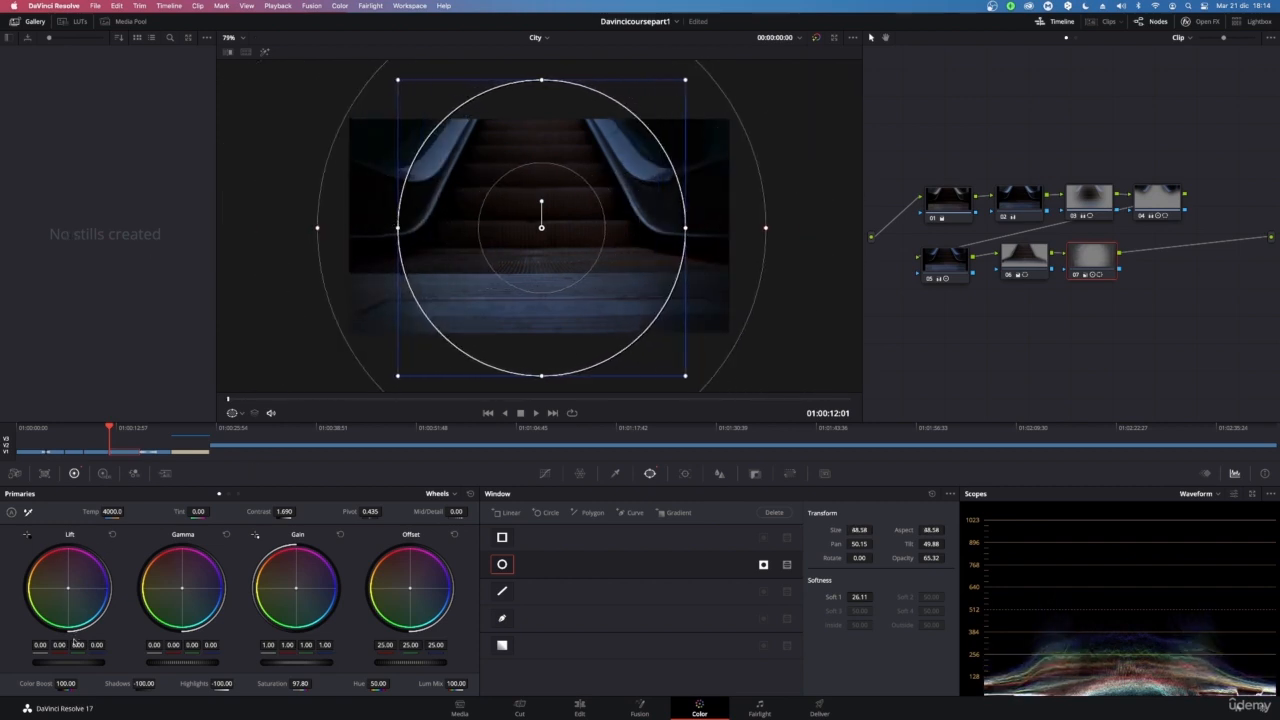
drag(66, 662, 46, 662)
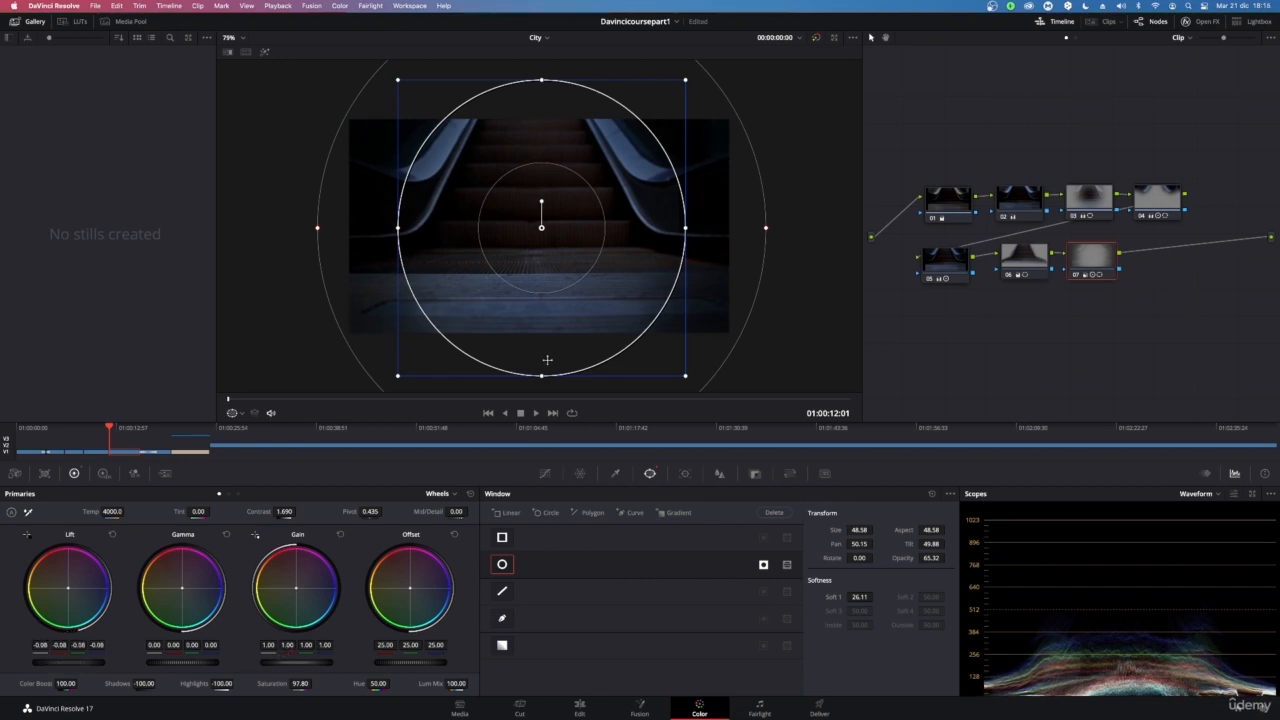
key(super+s)
Switch to the Curves palette and play the clip to review the grade
click(547, 474)
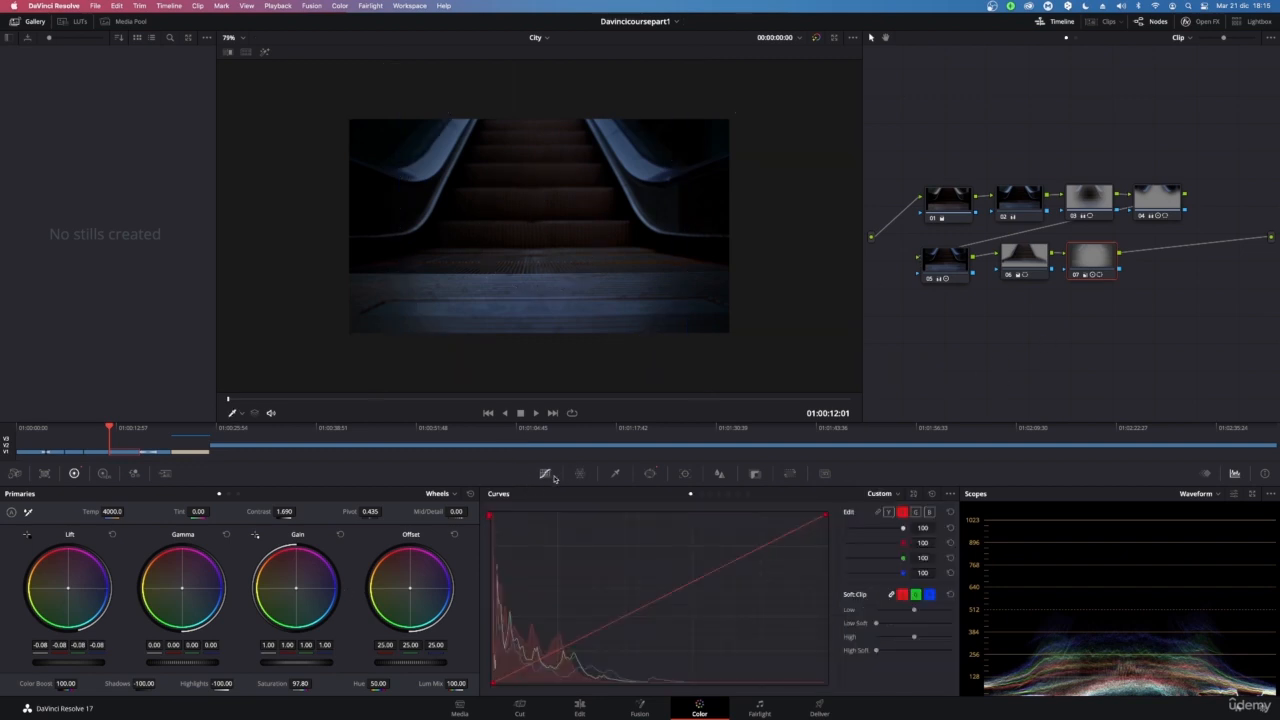
key(space)
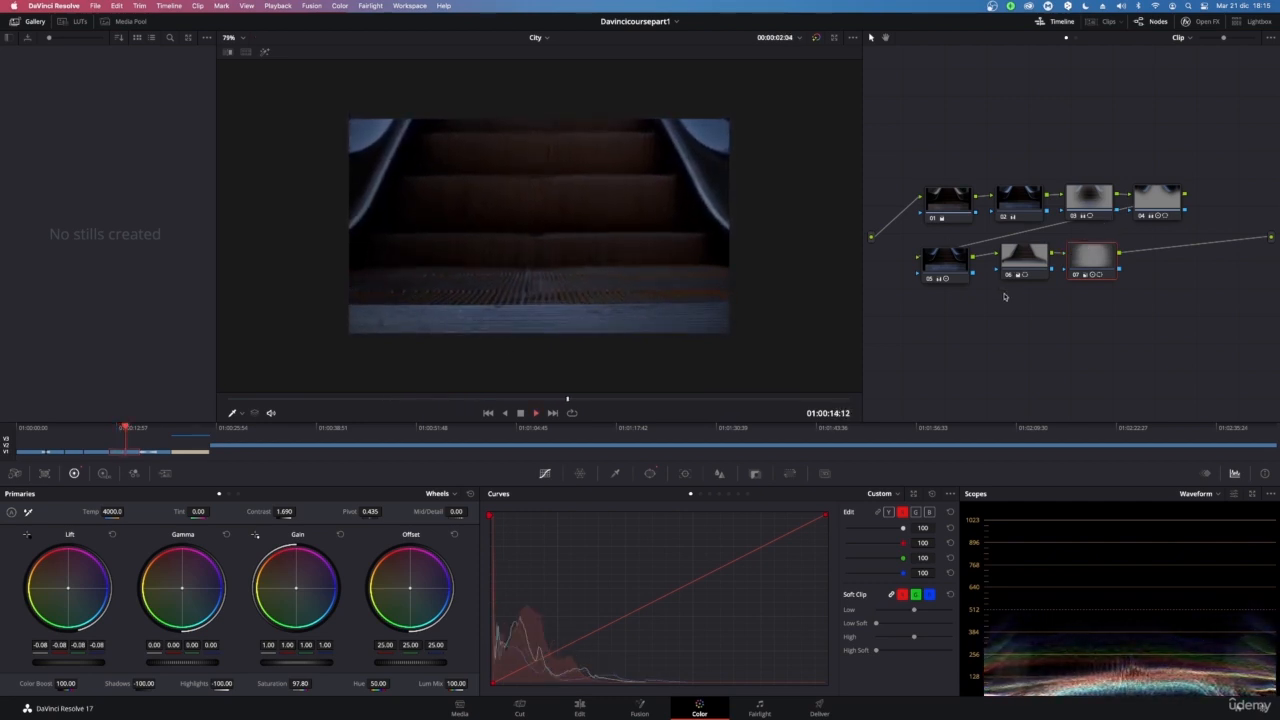
key(space)
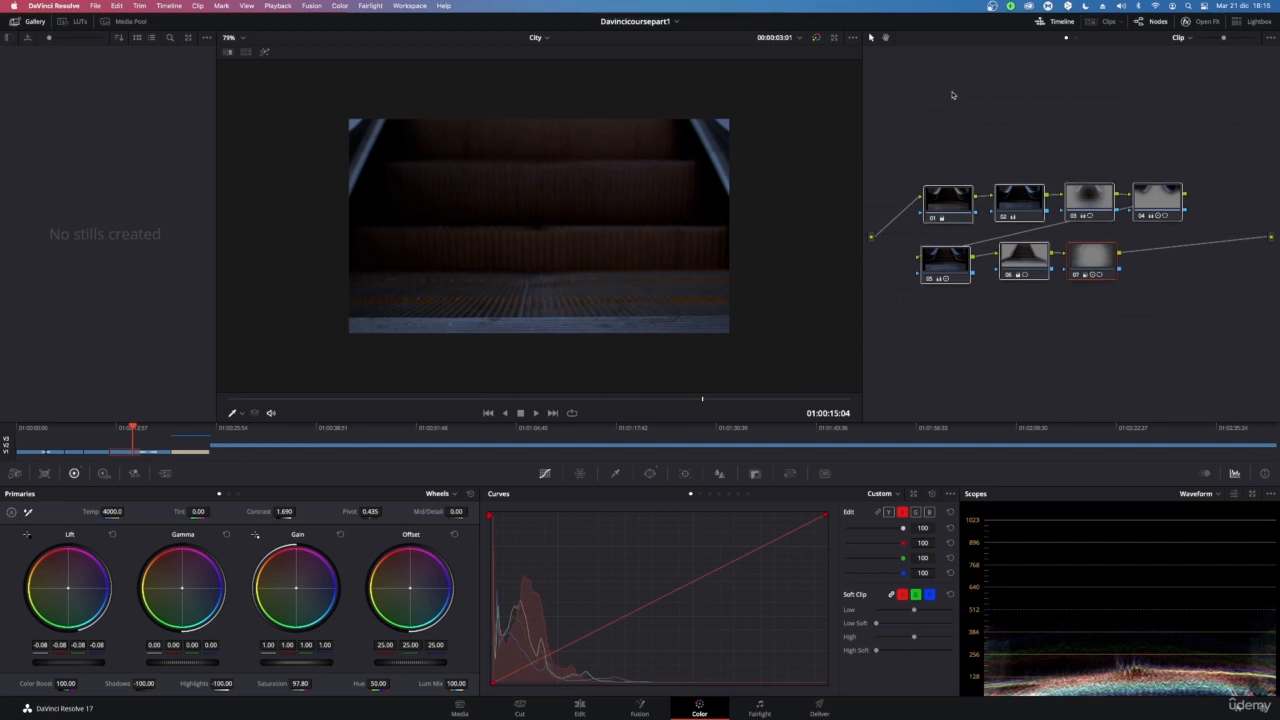
Bypass the whole grade while scrubbing the clip to compare it with and without correction
key(super+d)
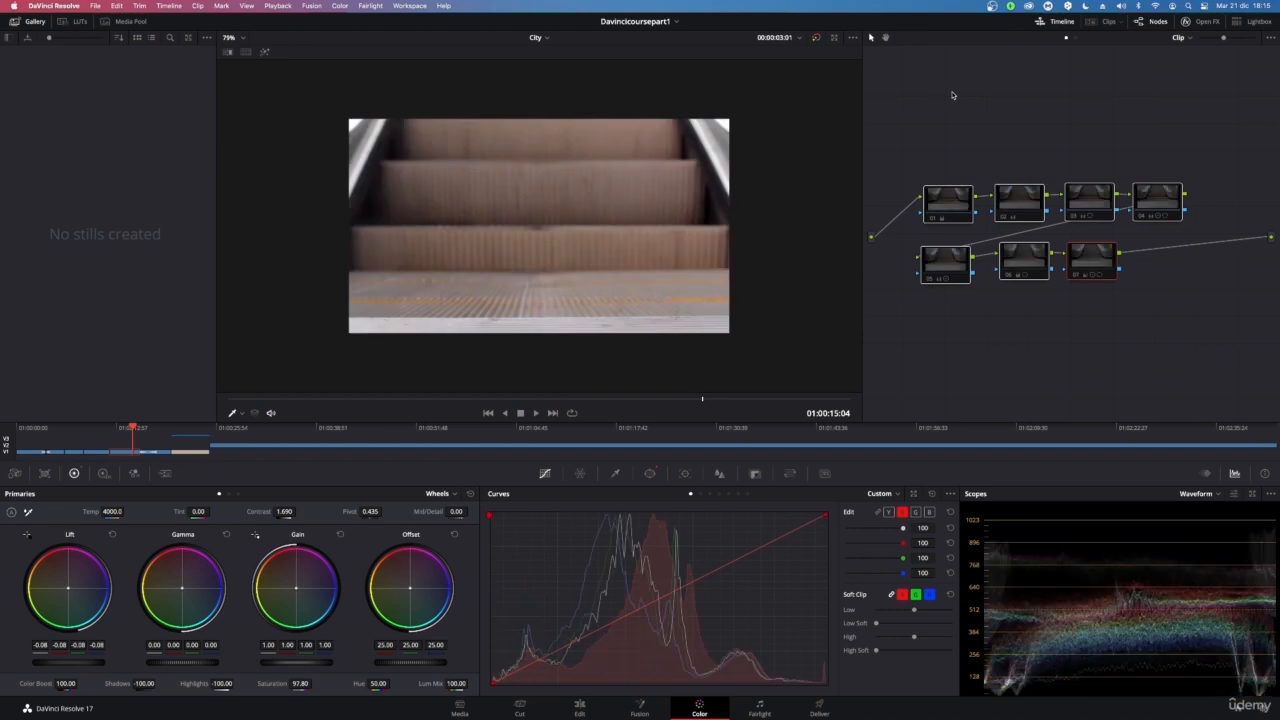
drag(702, 400, 103, 374)
key(space)
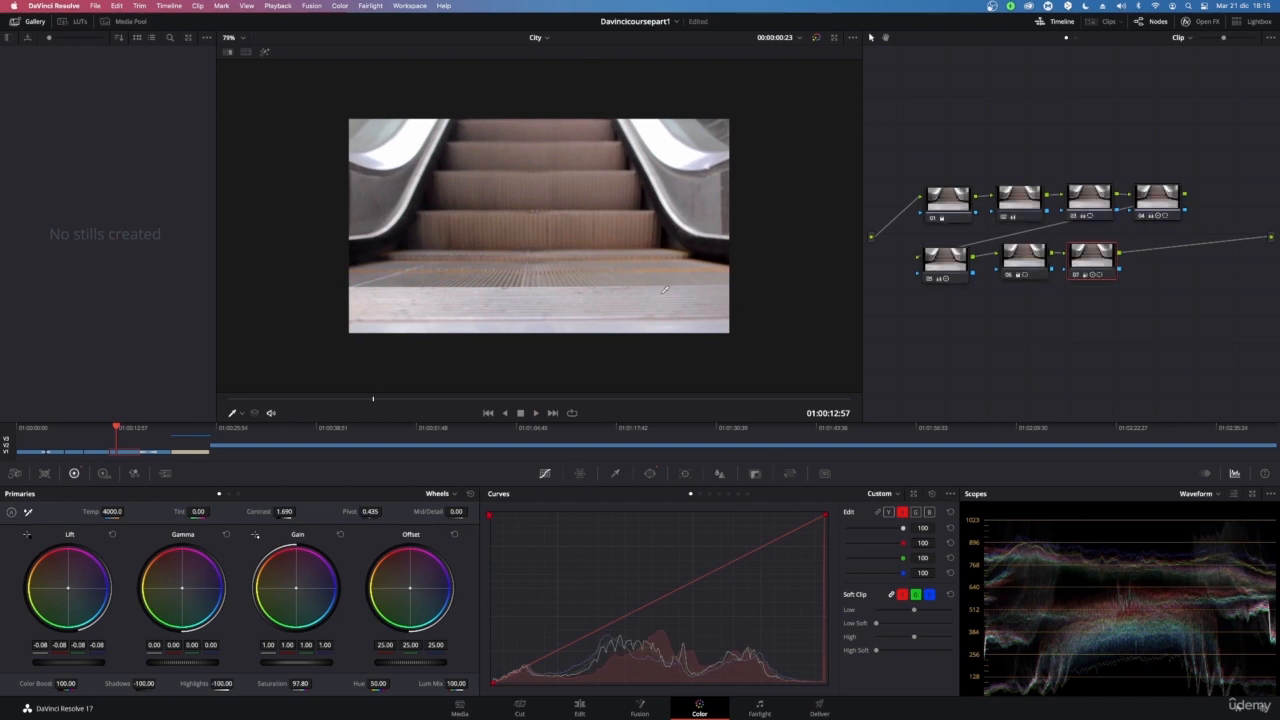
key(super+d)
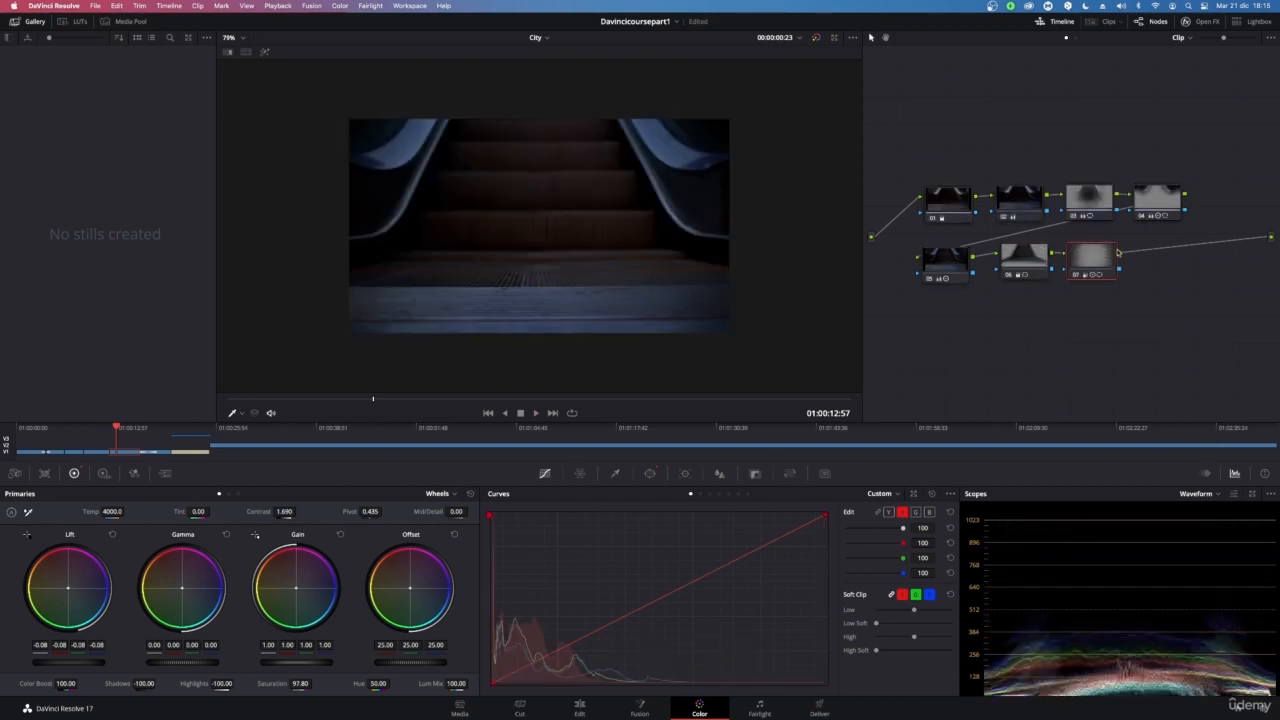
Select node 06 and raise its Highlights to 100.00
click(1041, 254)
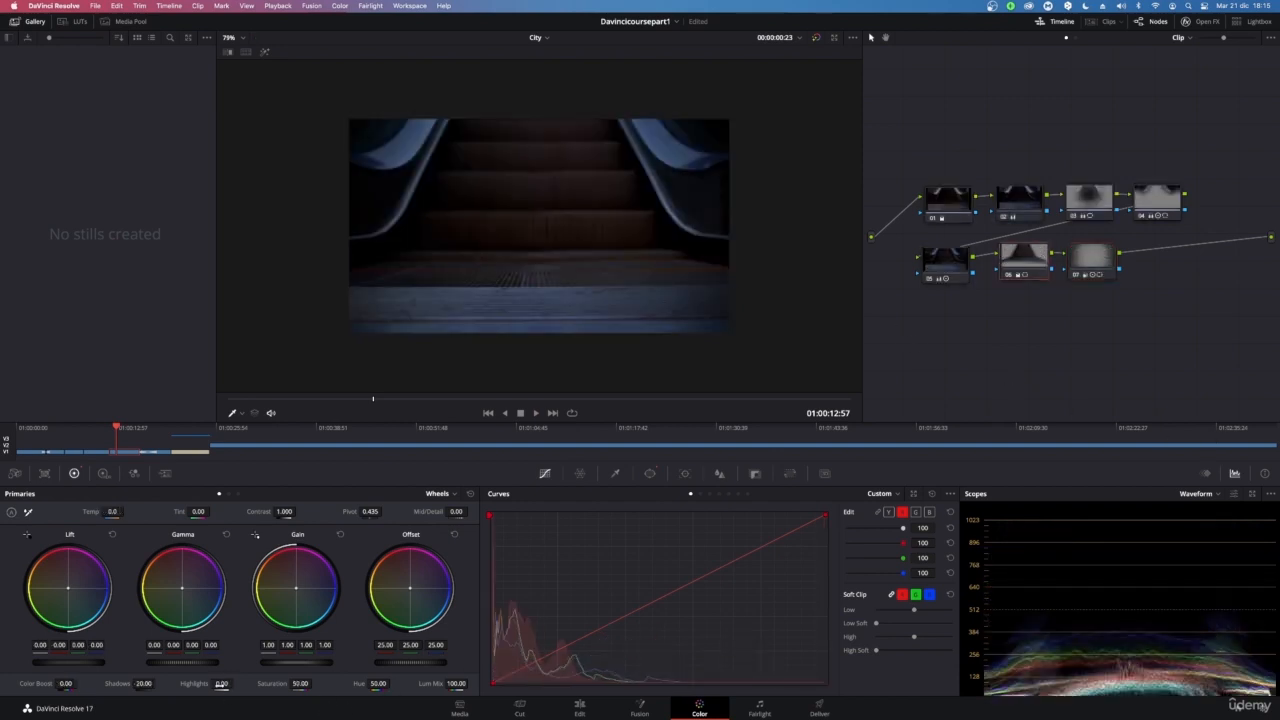
drag(227, 681, 236, 683)
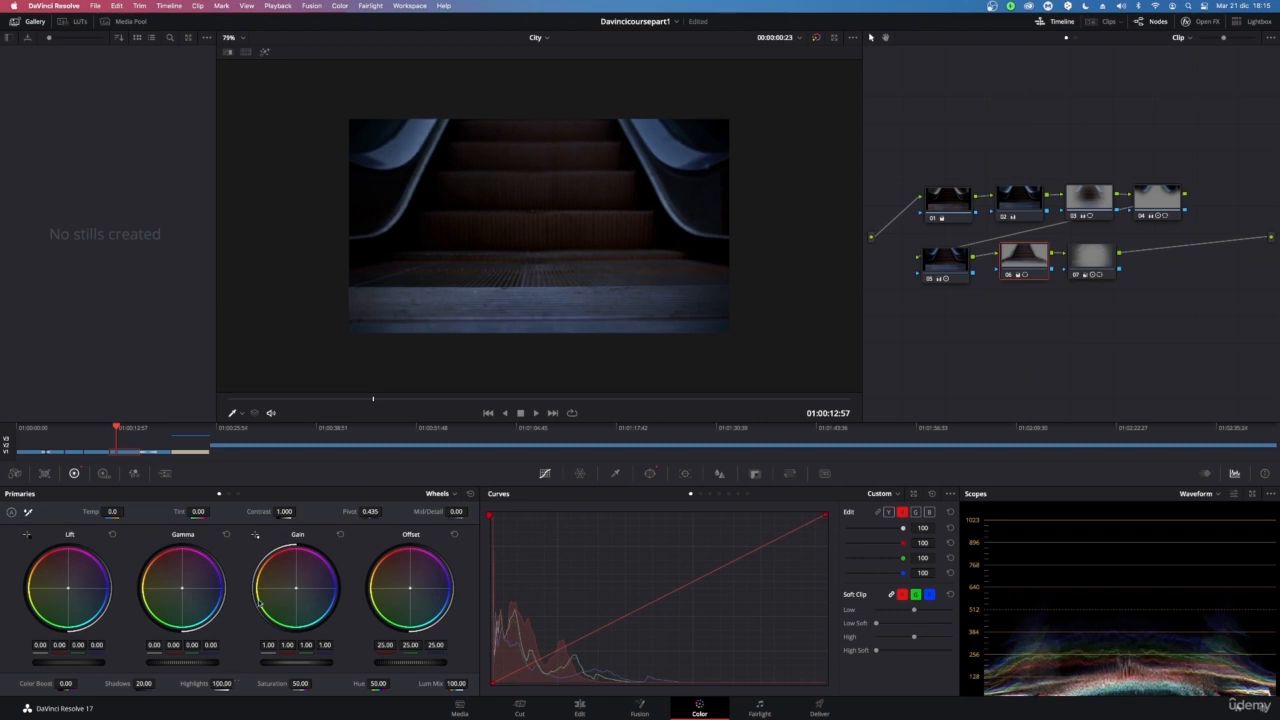
Select node 03 and set its Highlights to 99.50 and Color Boost to 13.00
click(946, 264)
click(1088, 199)
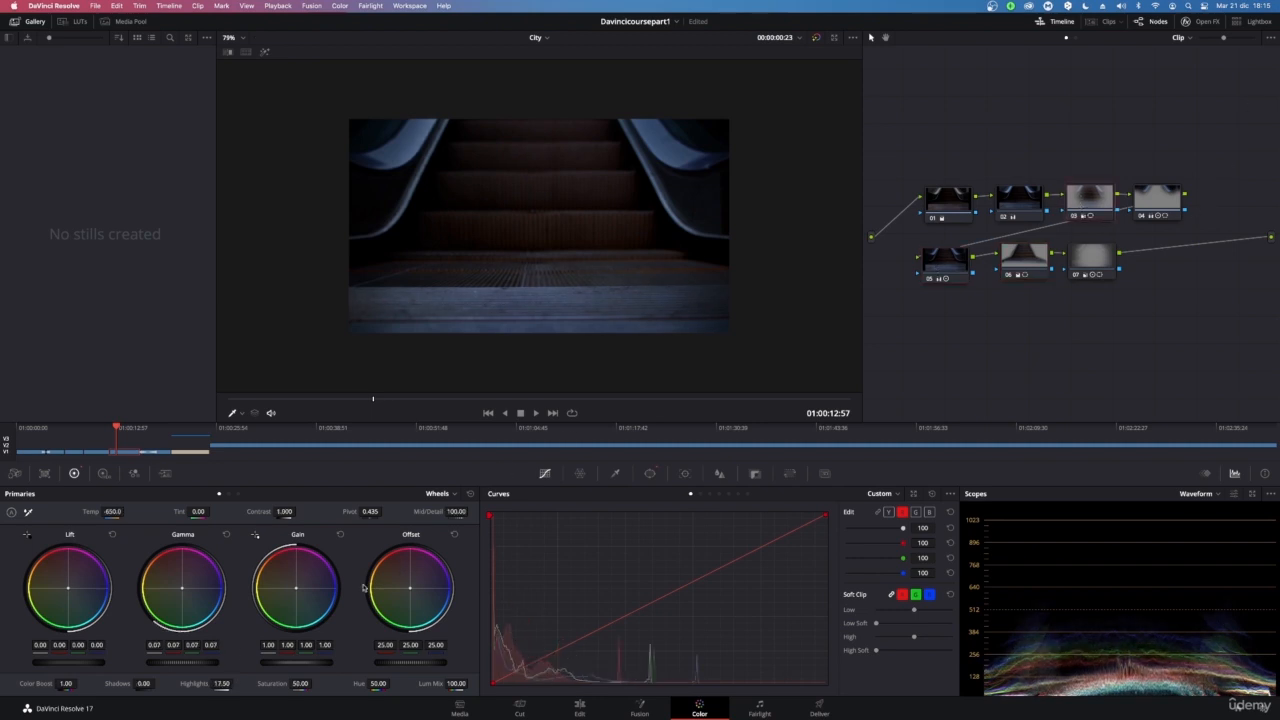
drag(220, 687, 245, 686)
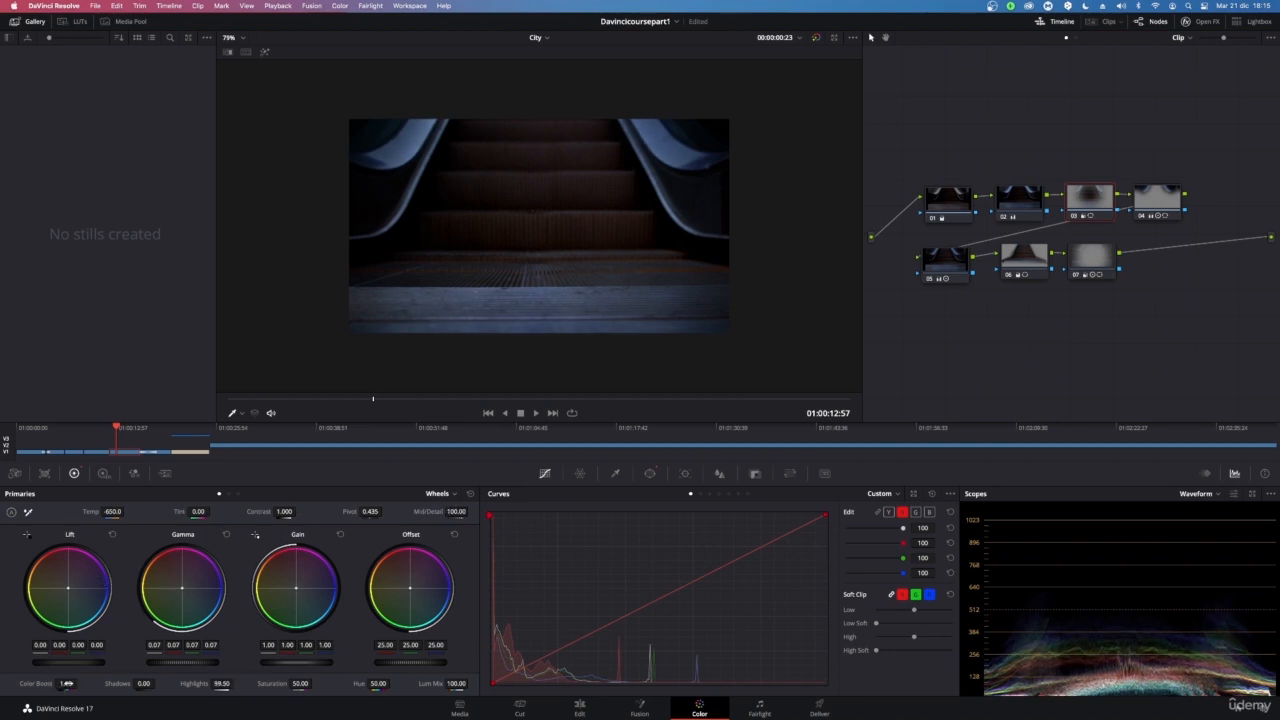
mouse_move(47, 681)
mouse_down()
mouse_move(106, 681)
mouse_move(67, 683)
mouse_up()
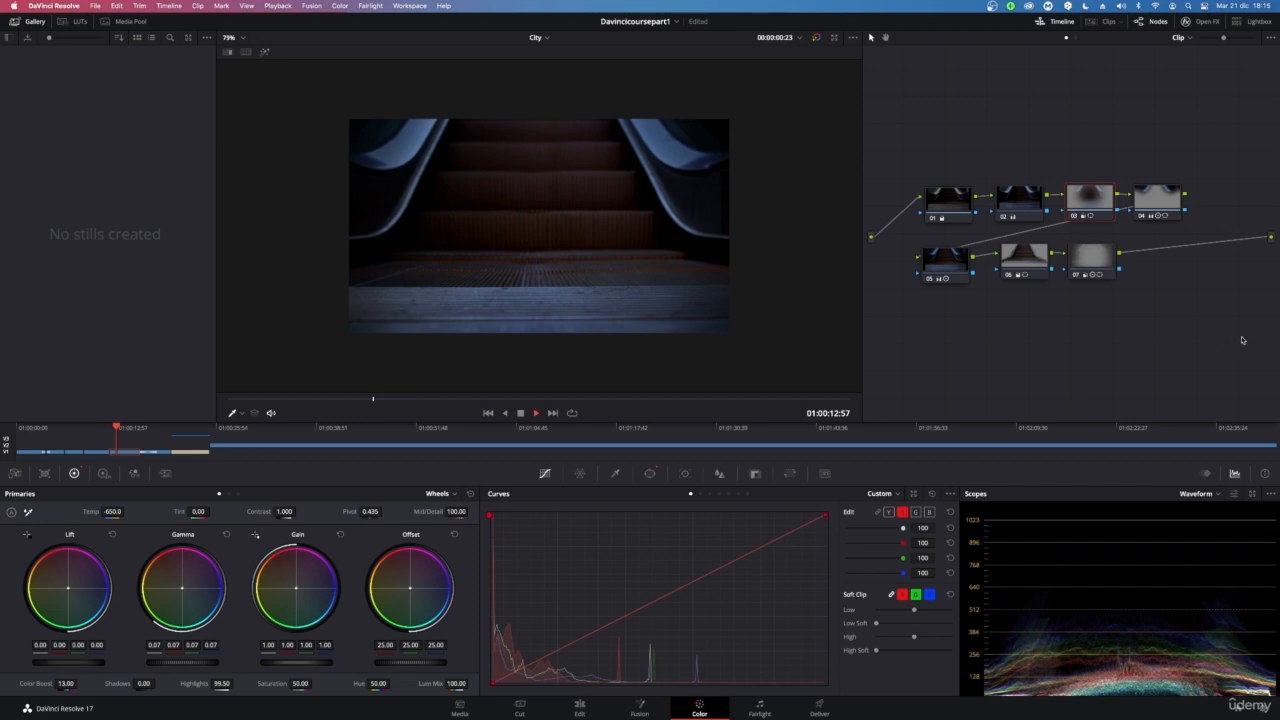
Play the clip, try shifting node 03's Gamma wheel toward blue and undo that change
key(space)
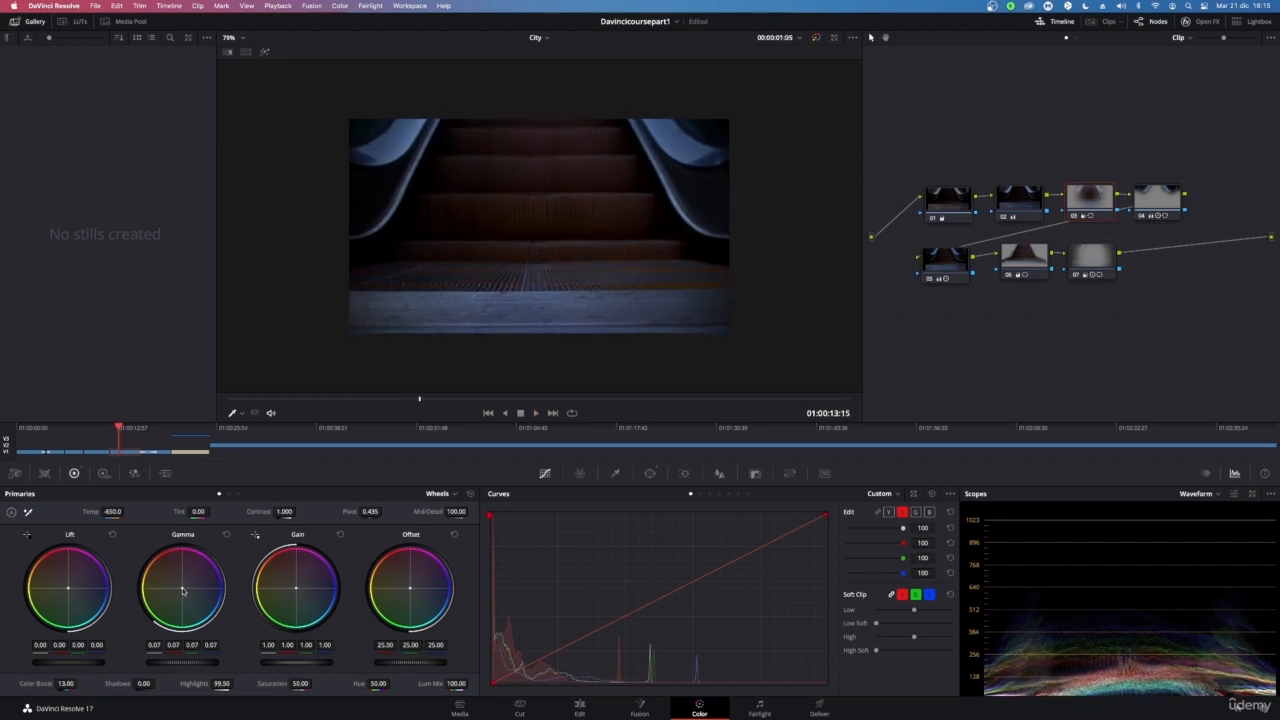
drag(182, 588, 187, 593)
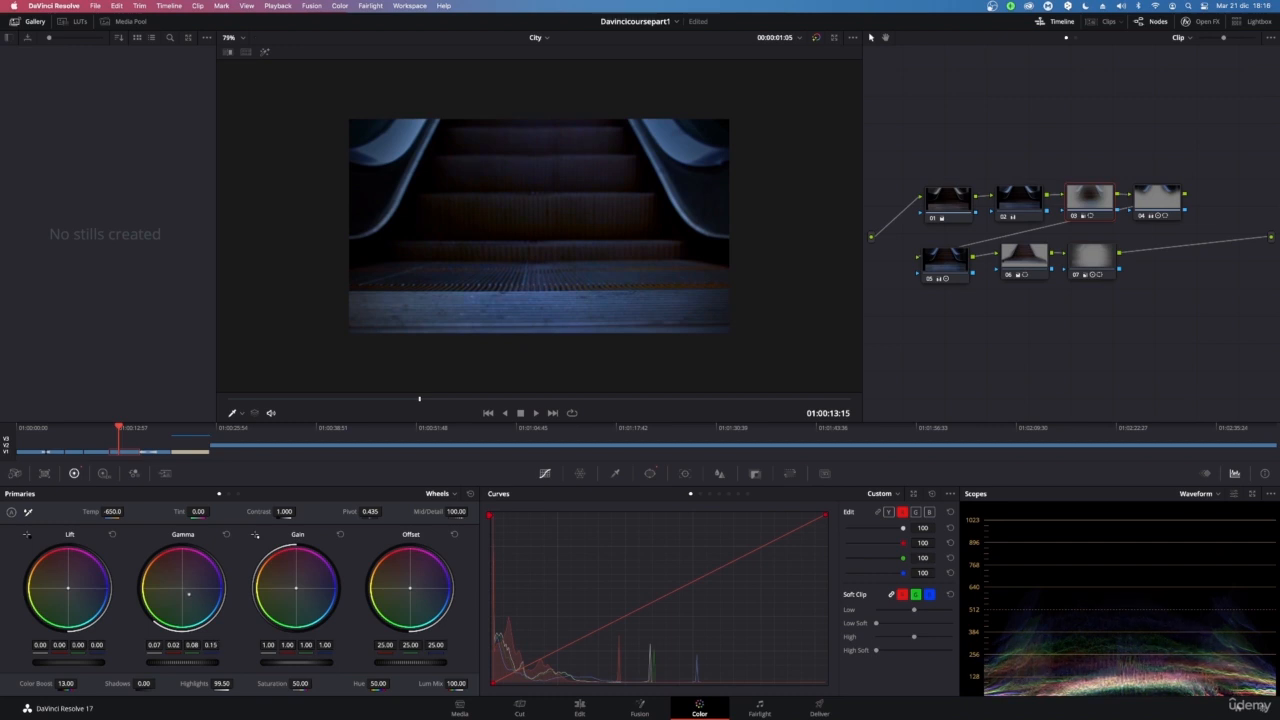
key(space)
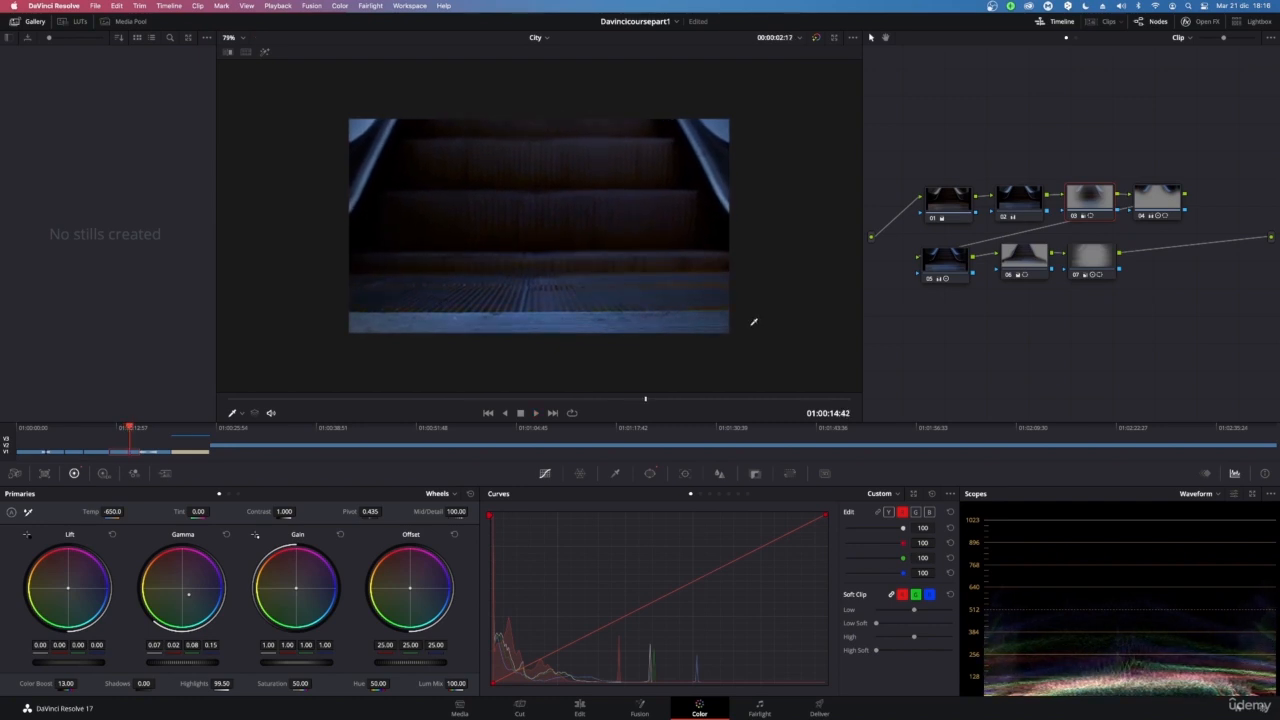
key(space)
key(super+z)
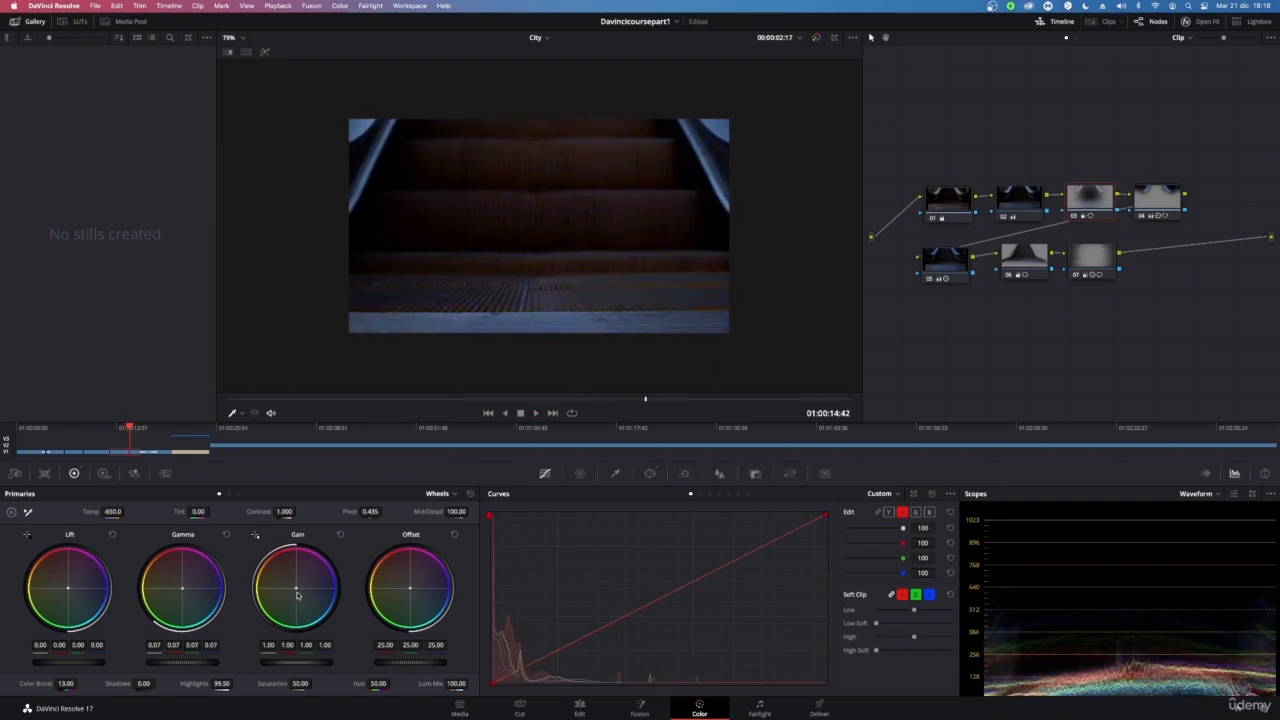
Push node 03's Gain wheel toward blue, to about 0.63 red, 1.06 green and 1.45 blue
drag(296, 588, 304, 595)
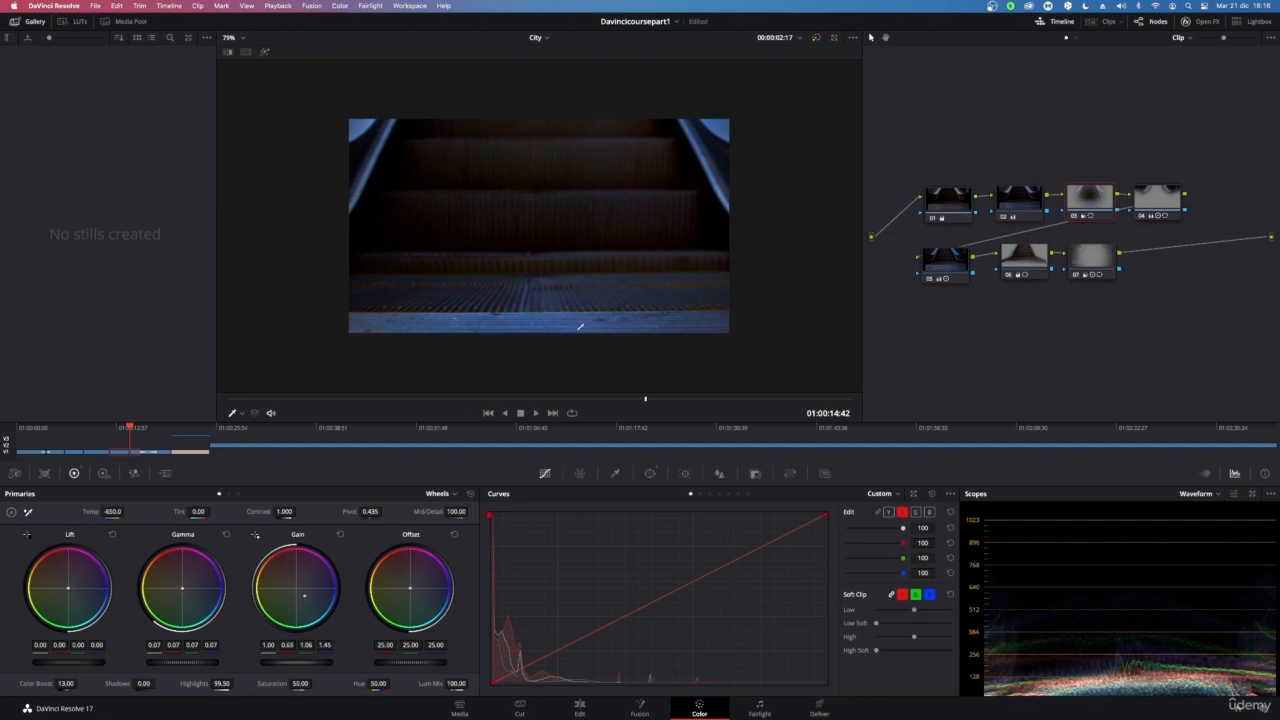
scroll(585, 305, down, 3)
scroll(593, 288, up, 2)
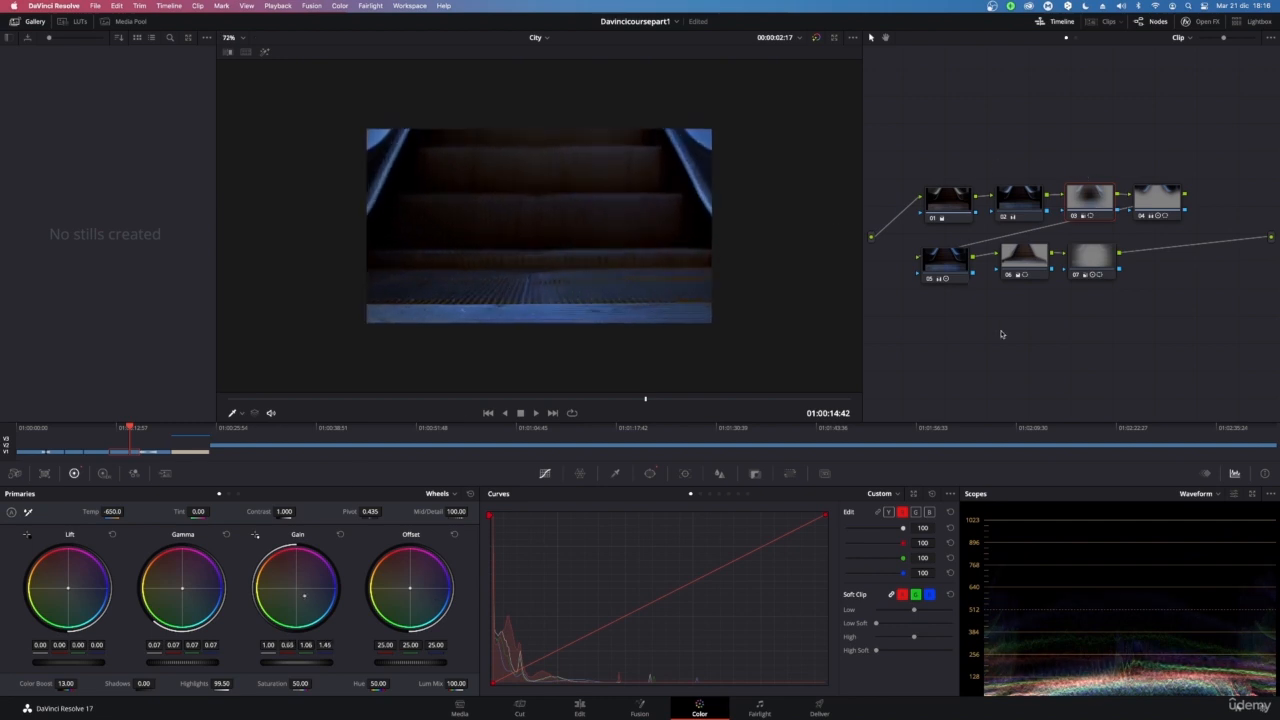
Scrub back to 01:00:12:24, select node 05 and nudge its Gamma wheel slightly toward warm
click(632, 399)
drag(632, 401, 289, 434)
click(960, 266)
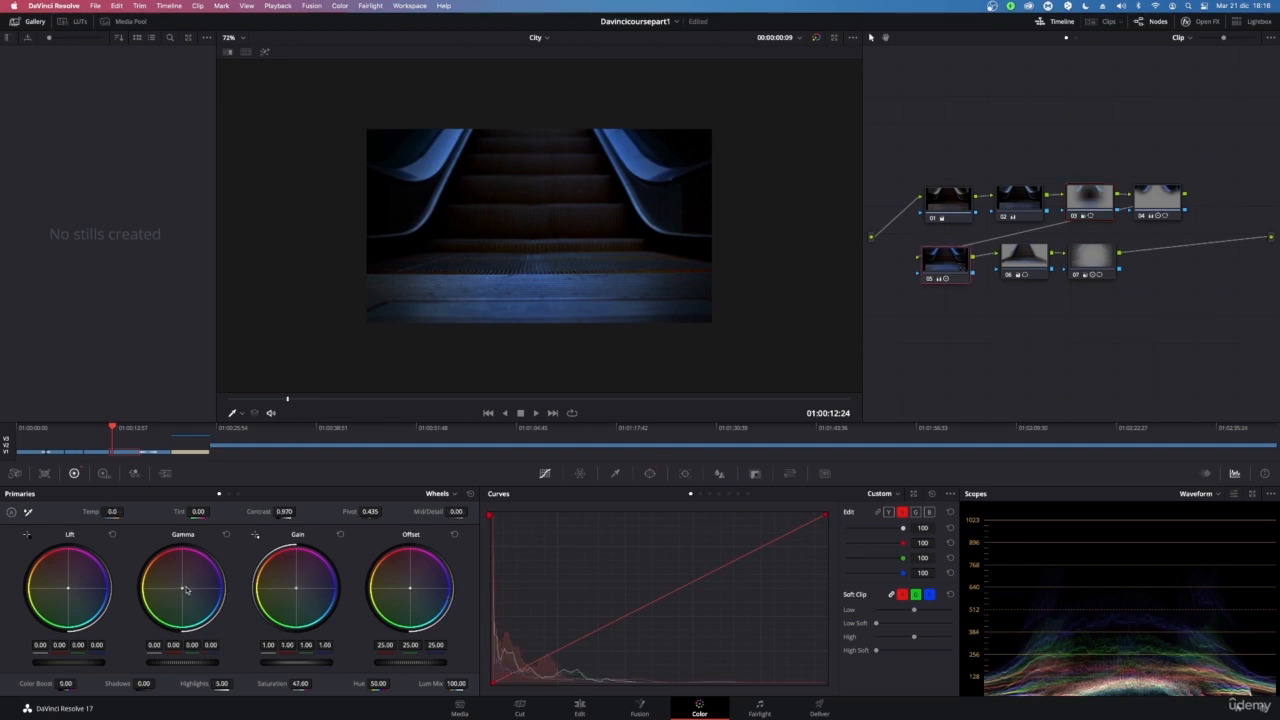
drag(185, 592, 235, 537)
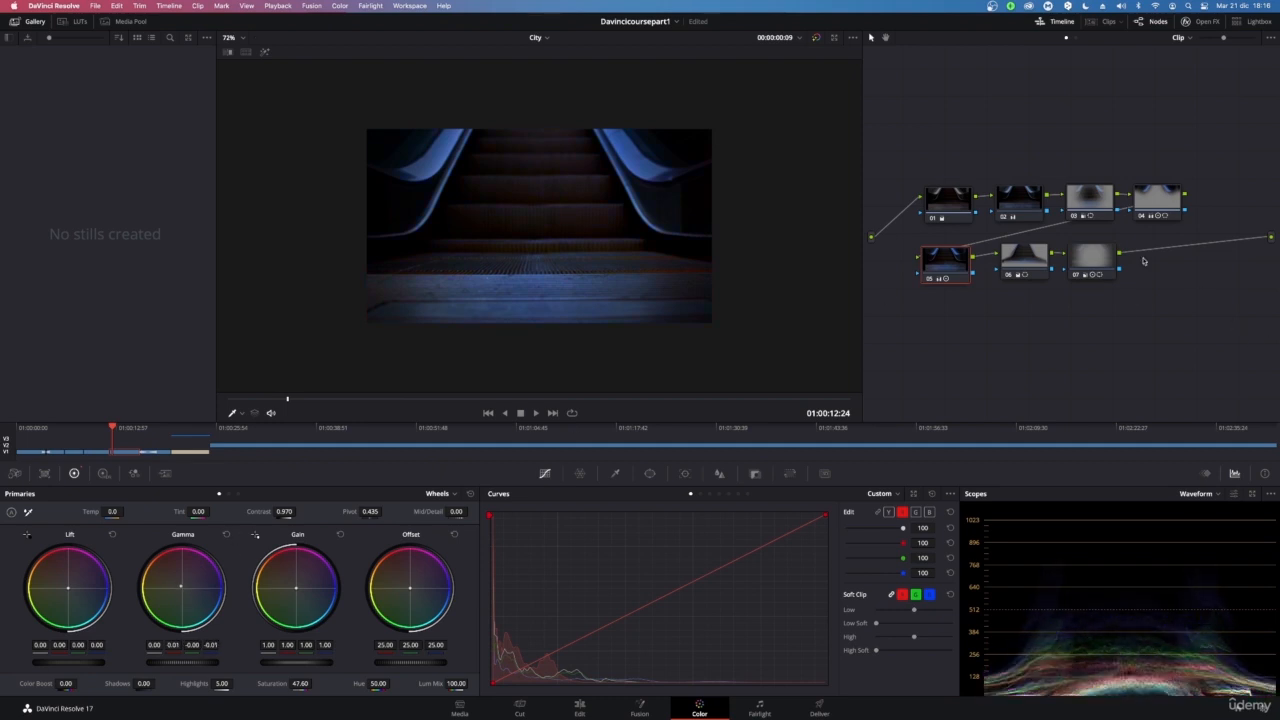
Select node 04 and warm its Gain wheel to about 1.14, 0.97, 0.88 RGB, nudging its Gamma slightly
click(1156, 206)
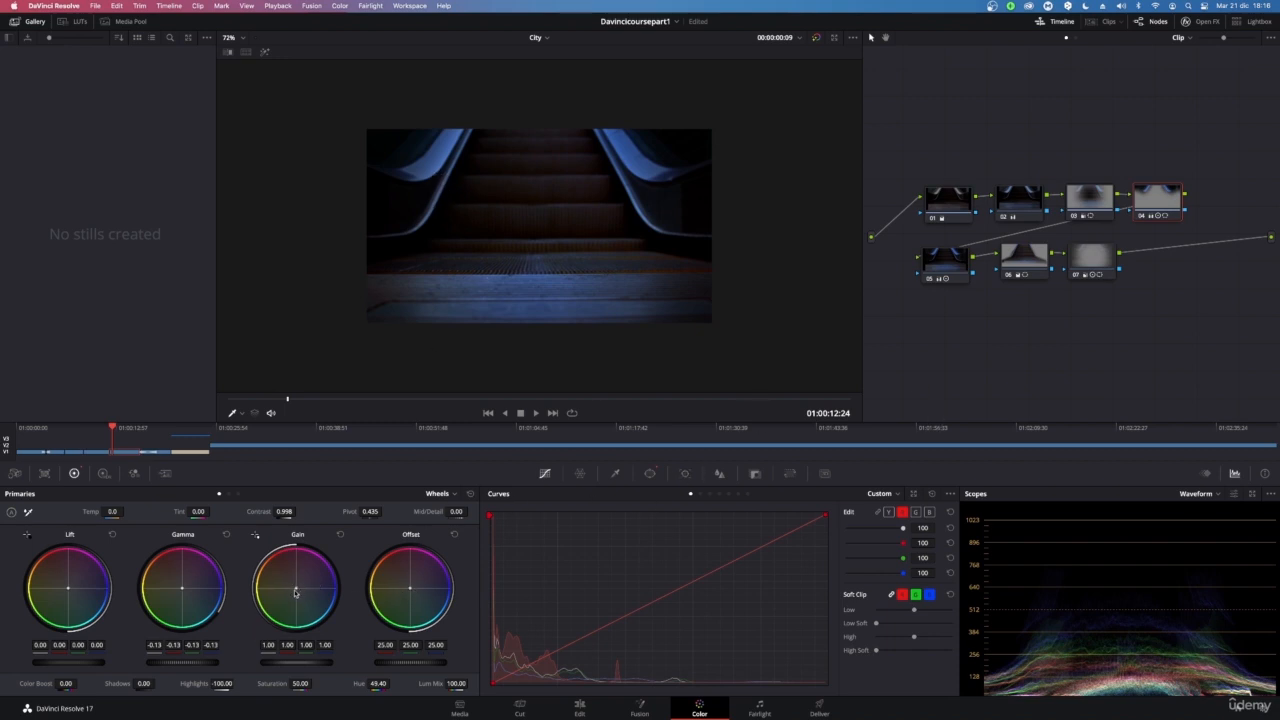
drag(296, 587, 289, 580)
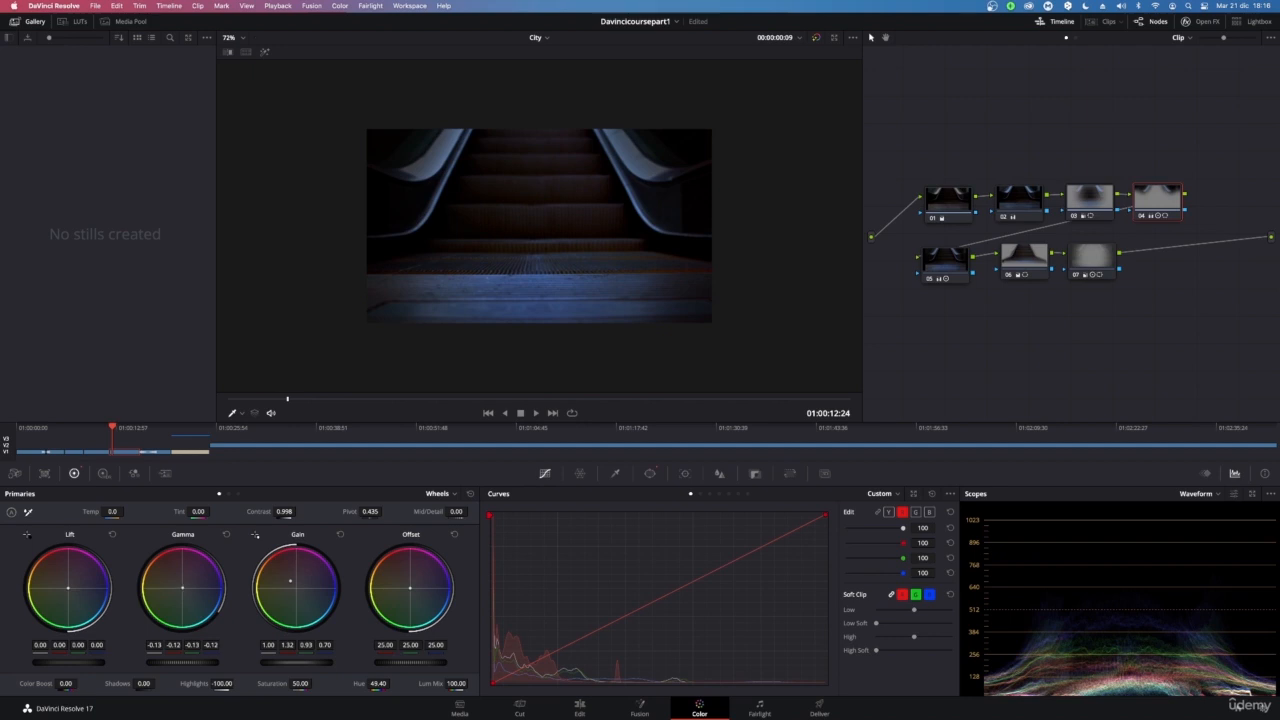
drag(183, 587, 186, 587)
drag(288, 585, 294, 585)
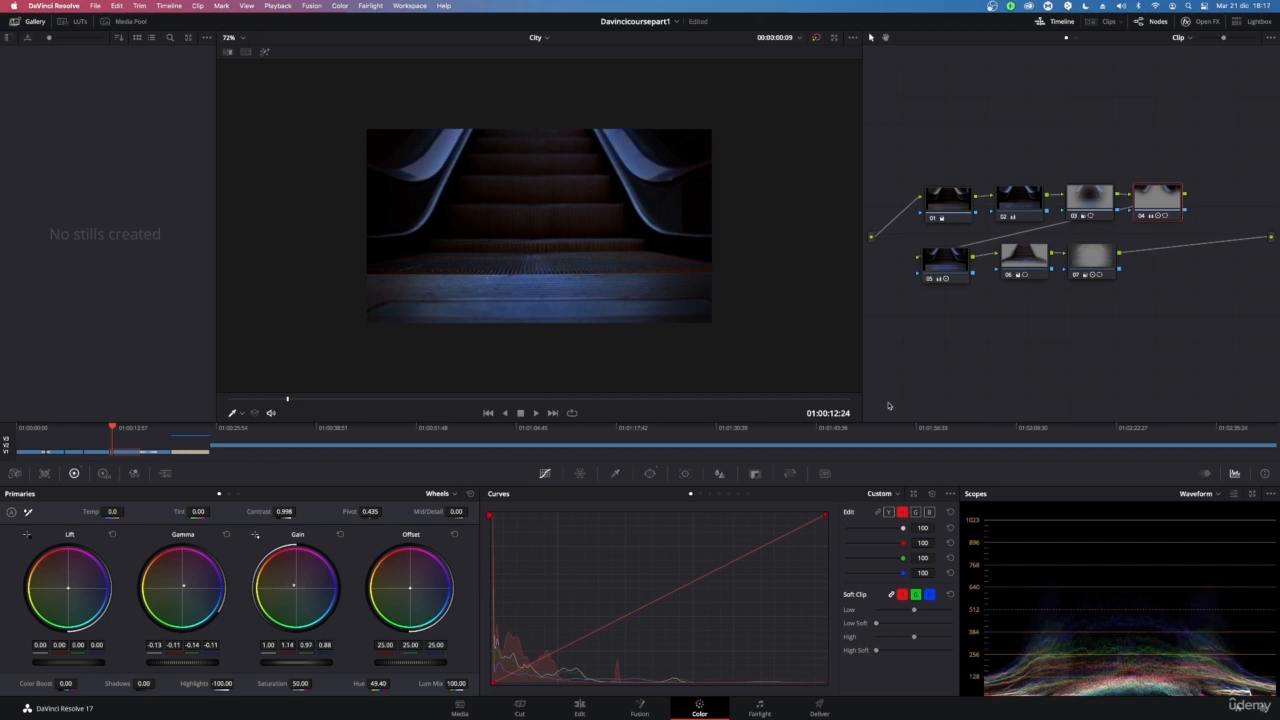